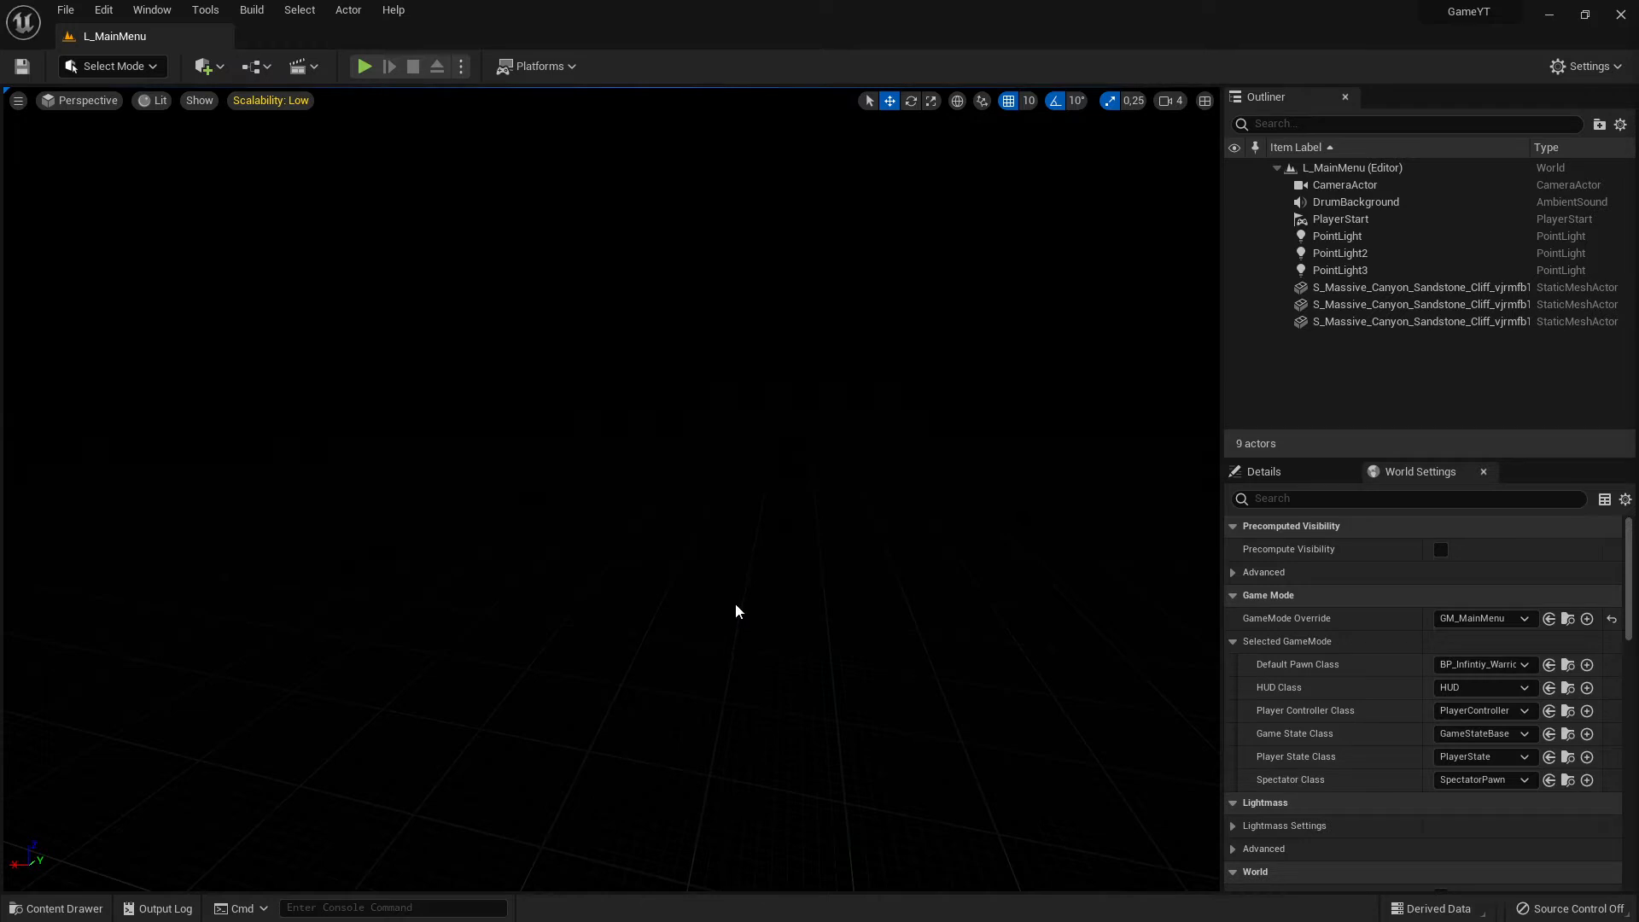
- Open the Content Drawer and dock it permanently in the editor layout
left_click(51, 907)
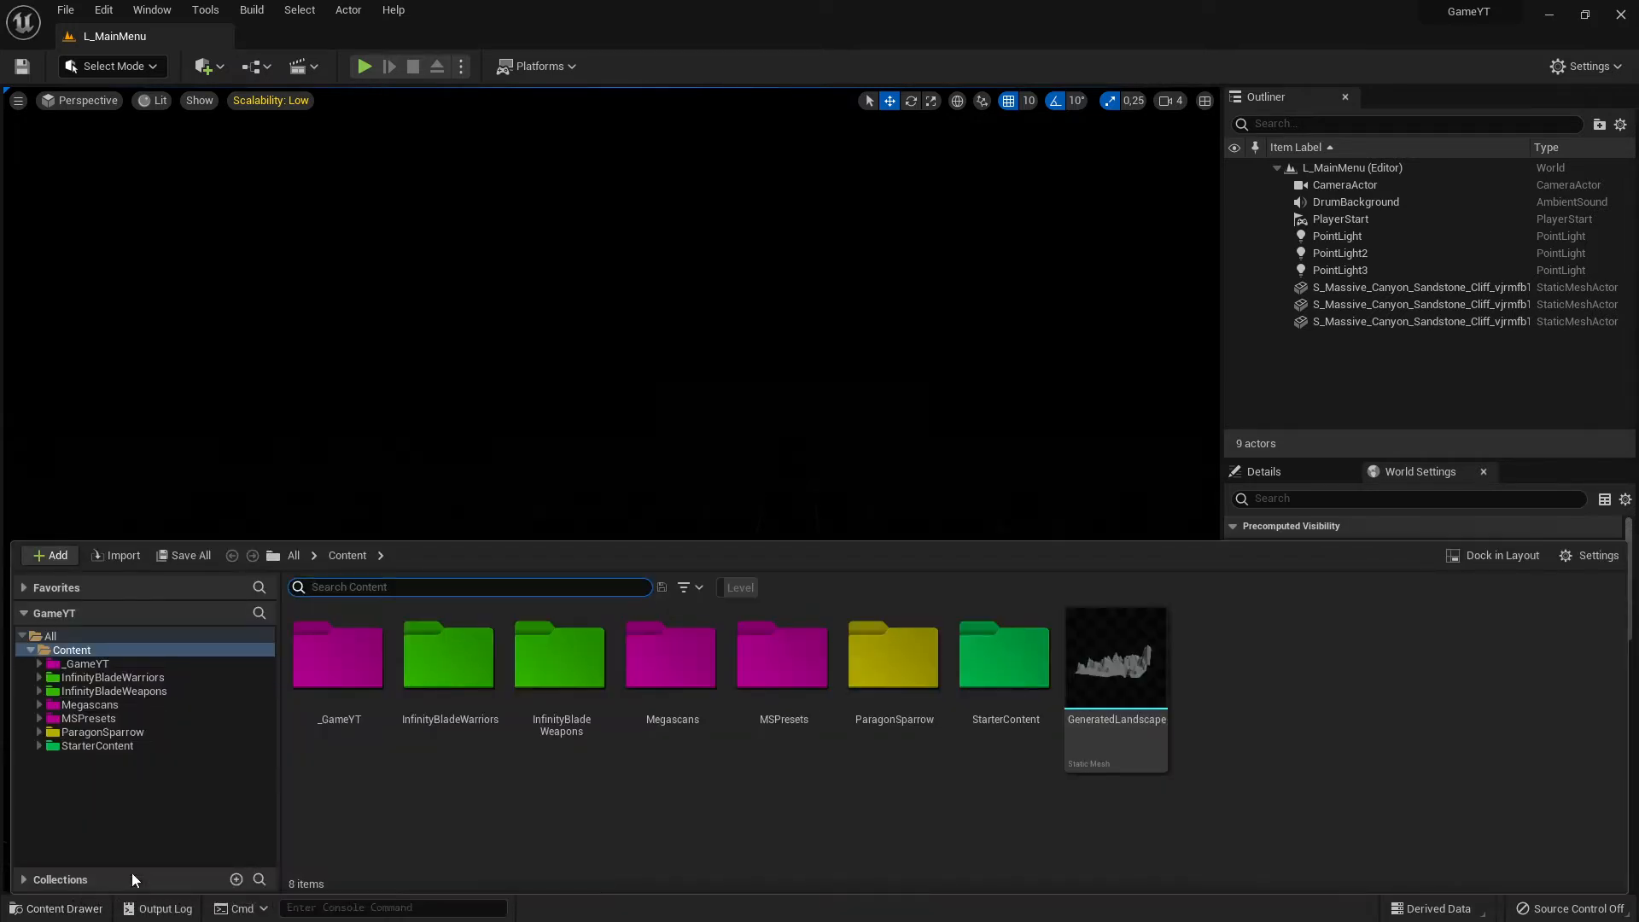
left_click(1481, 556)
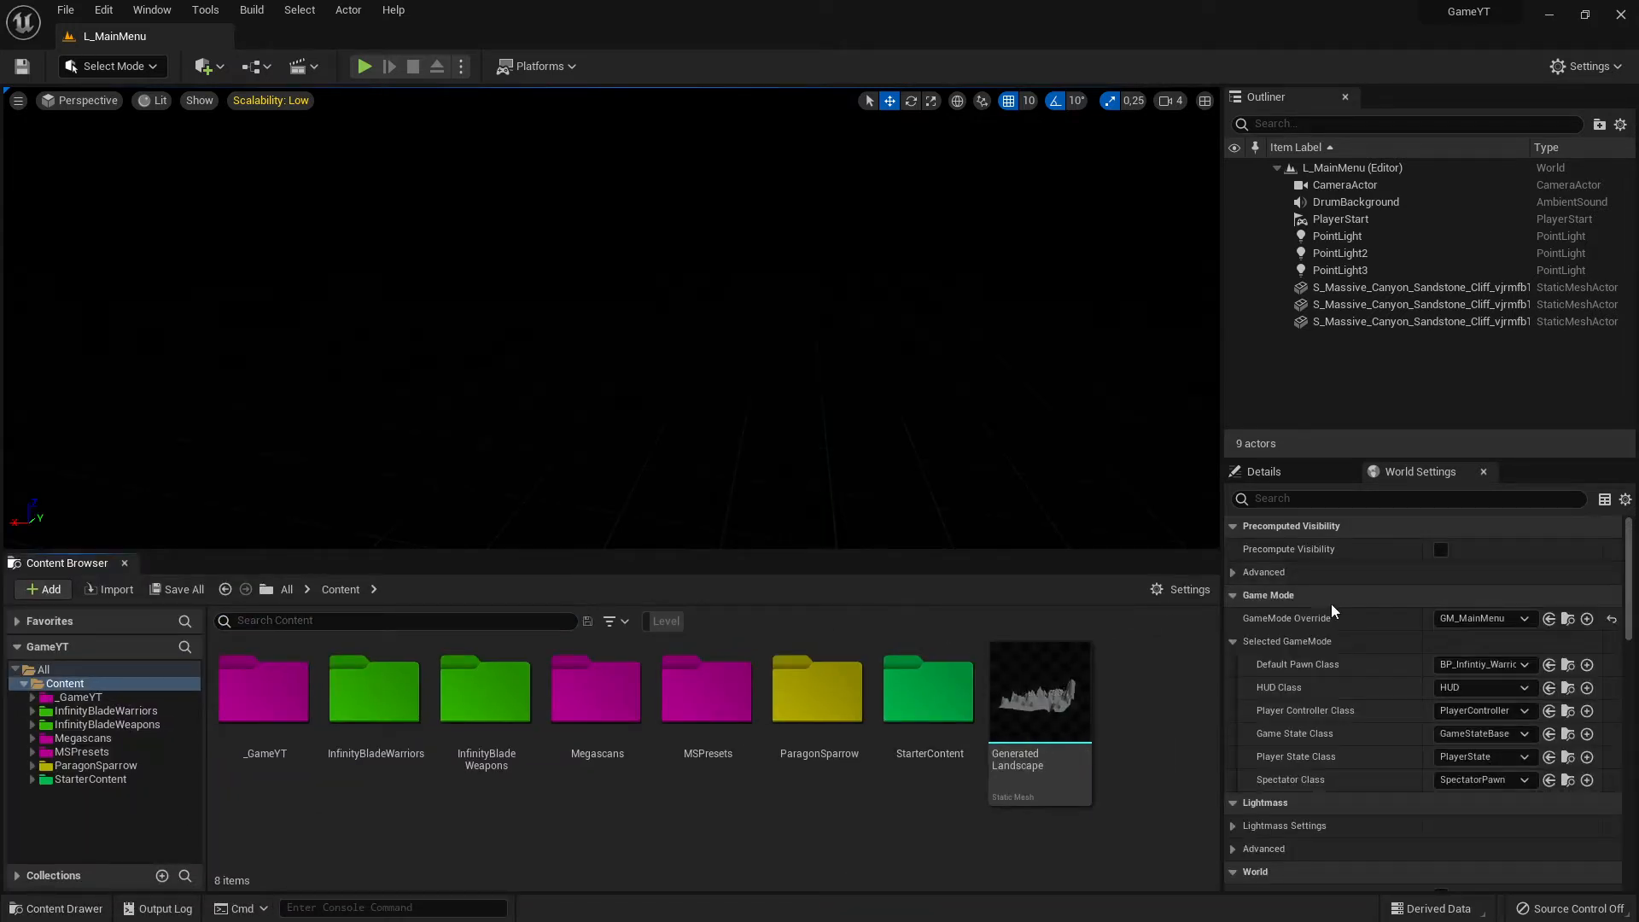
- Locate the level's default pawn blueprint BP_Infintiy_Warrior from the World Settings, open it and show its viewport
left_click(1415, 471)
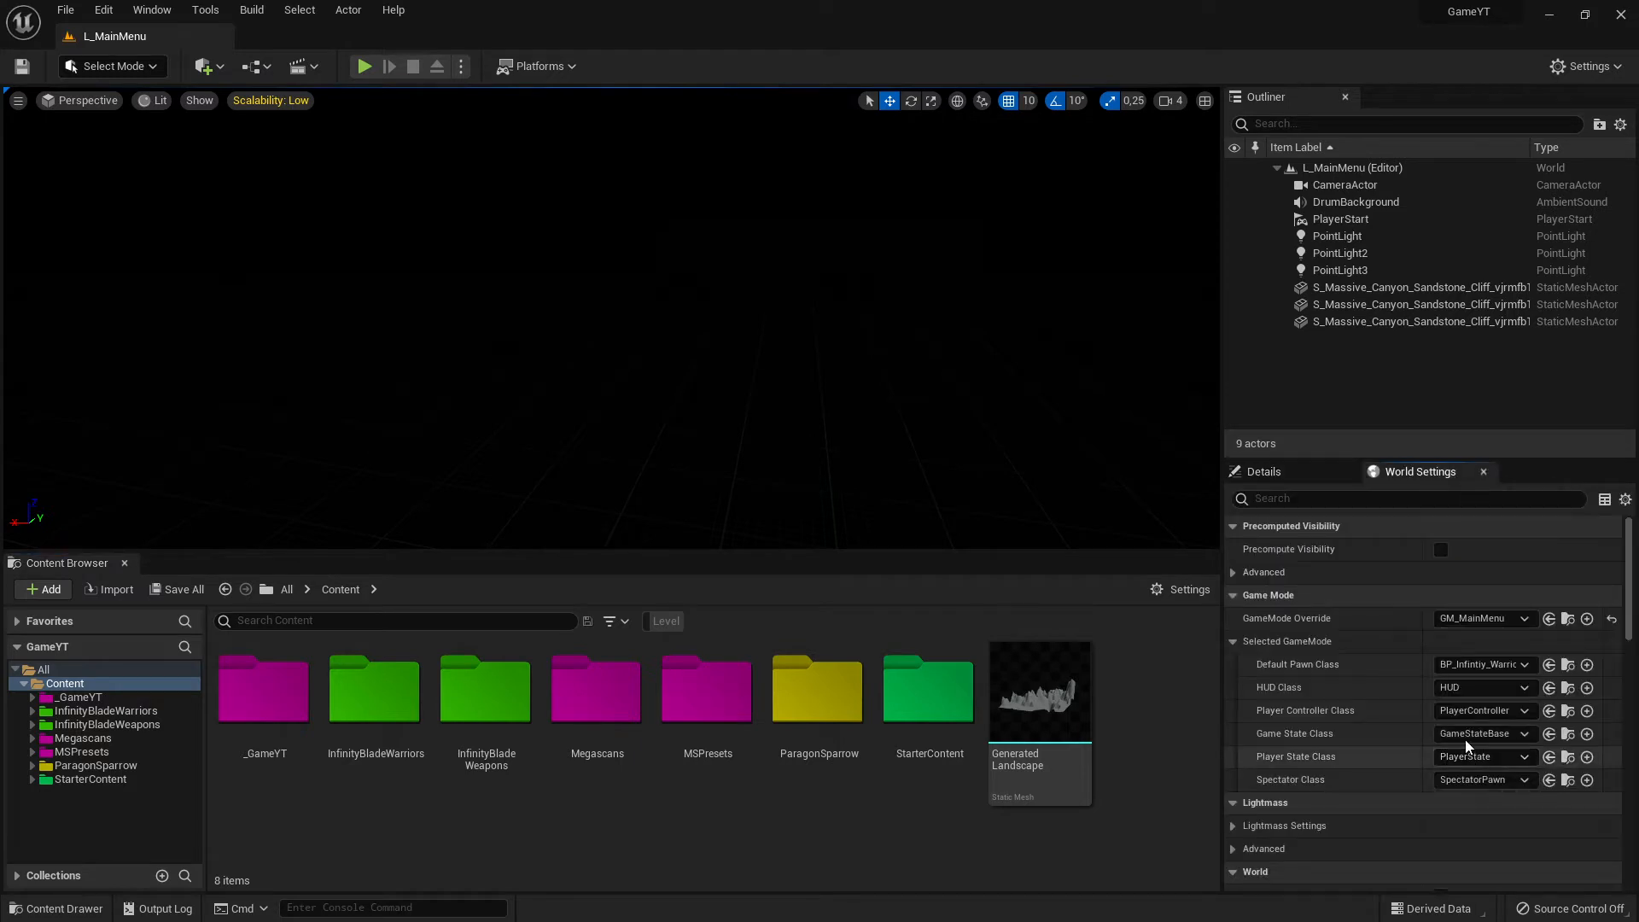
left_click(1568, 665)
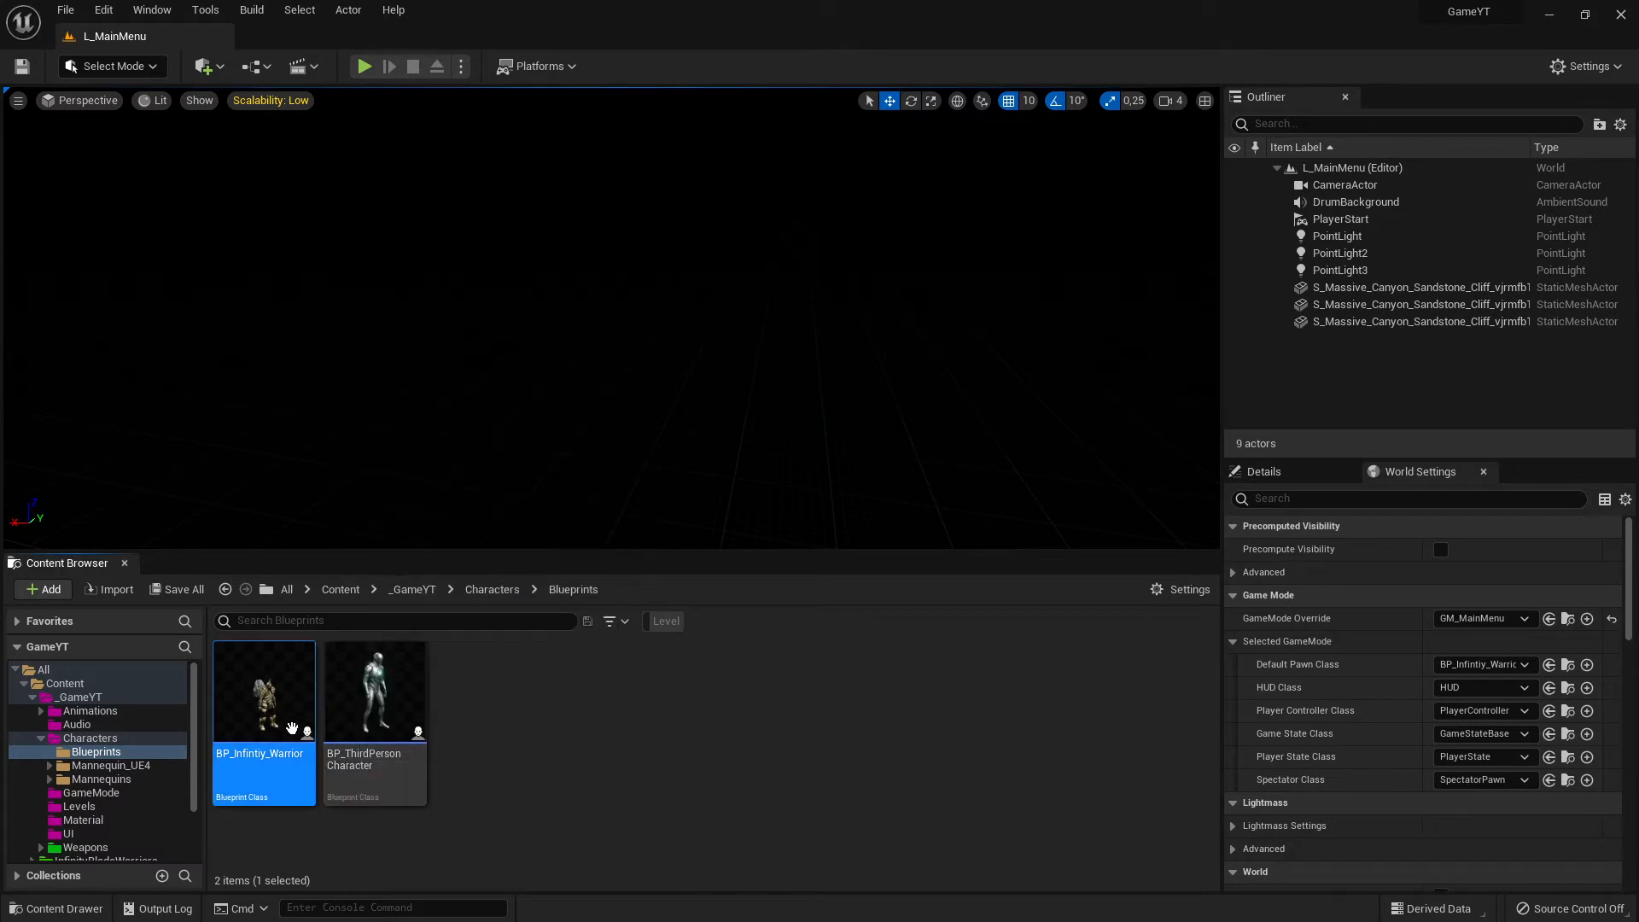
double_click(249, 715)
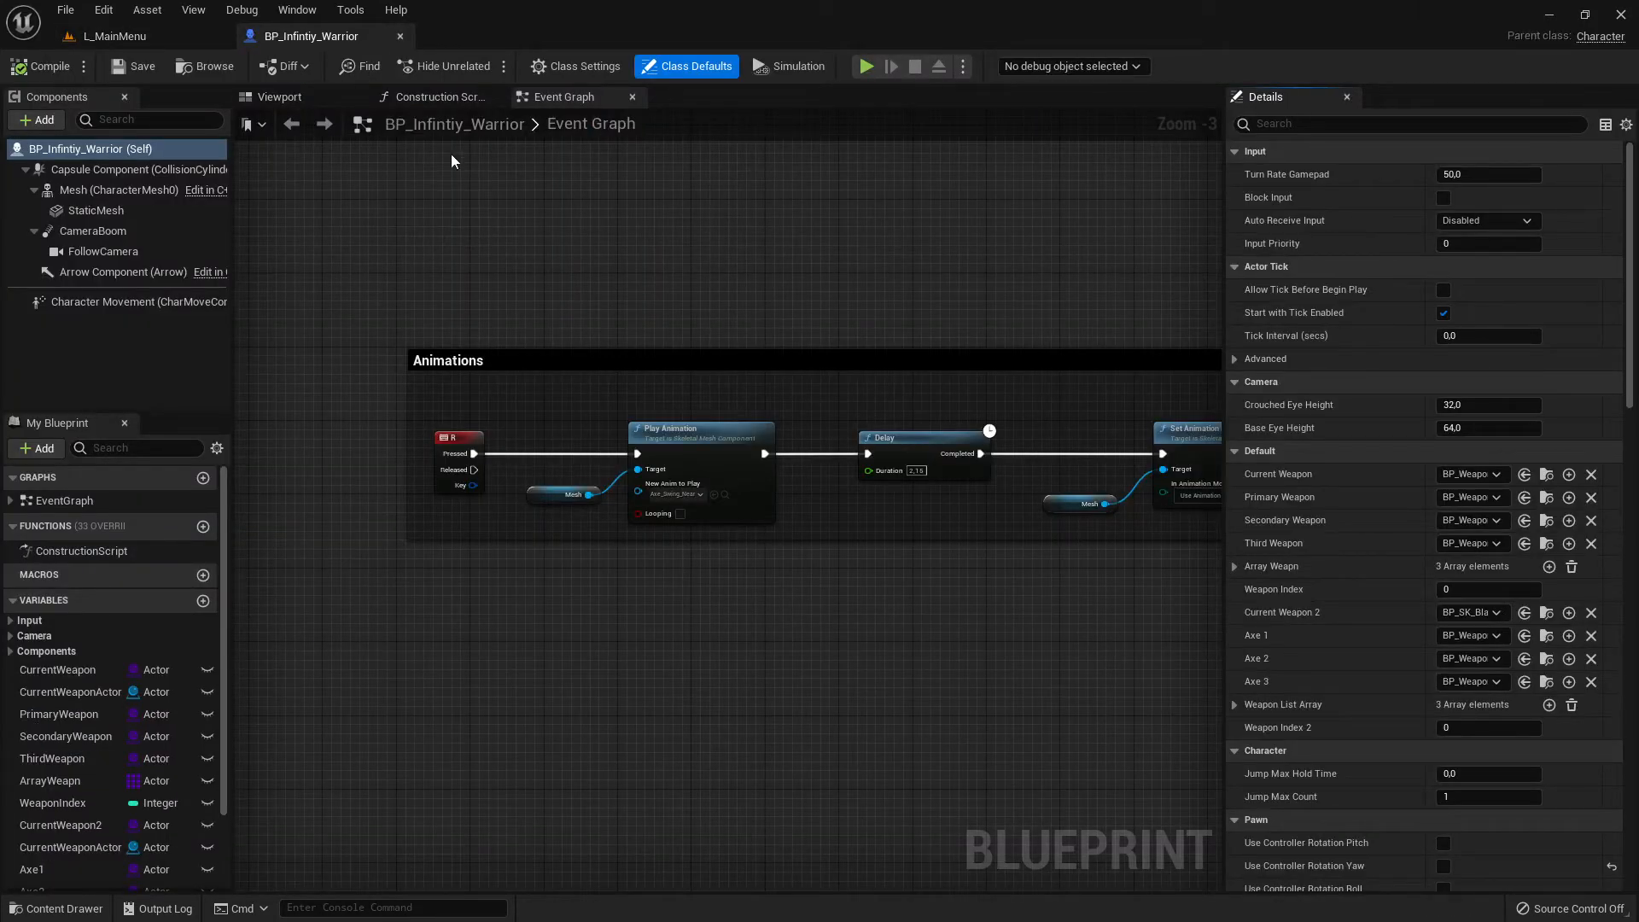
left_click(279, 97)
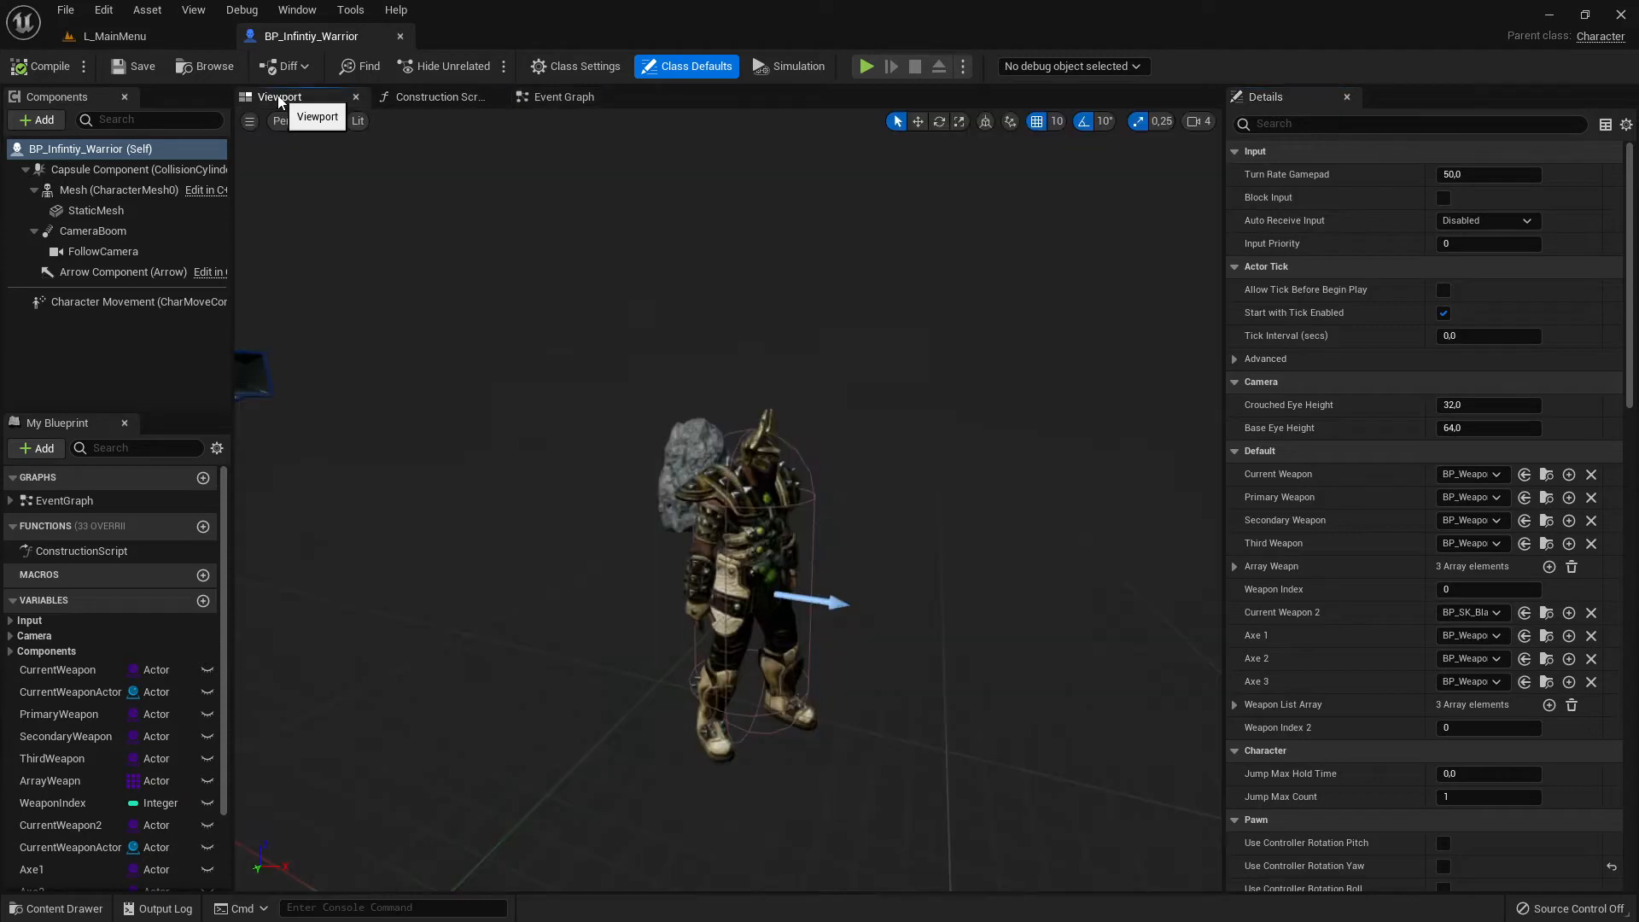
- Select the warrior's Mesh component, locate its skeletal mesh SK_CharM_Warrior in the project and open that asset
left_click(732, 542)
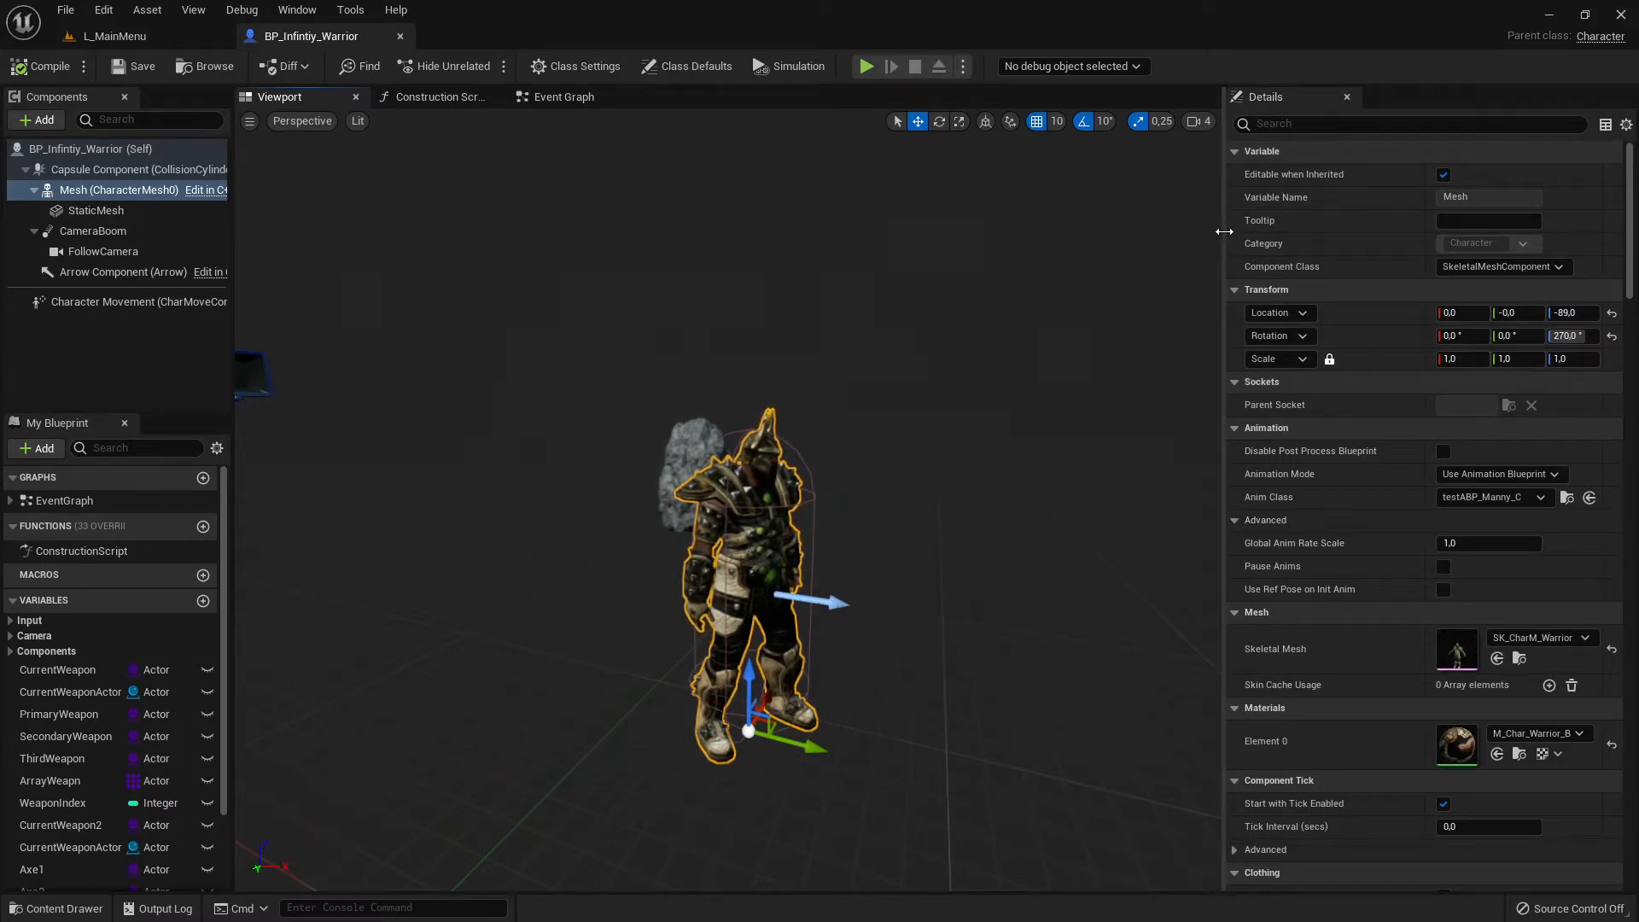
left_click_drag(1224, 231, 1163, 231)
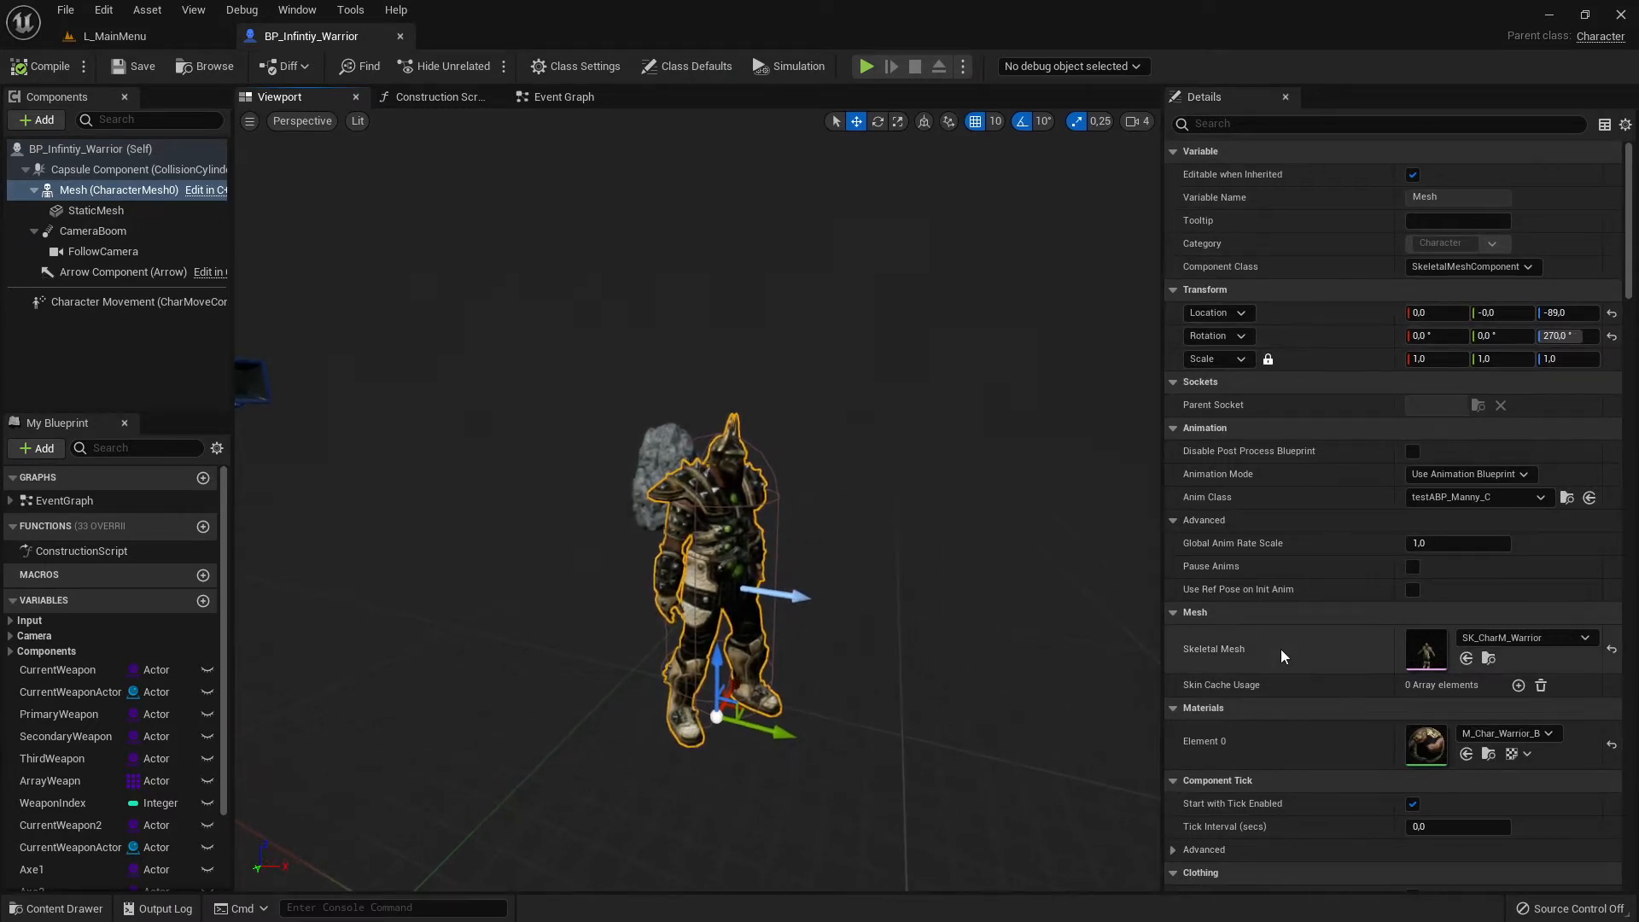
scroll(1281, 649, "down", 2)
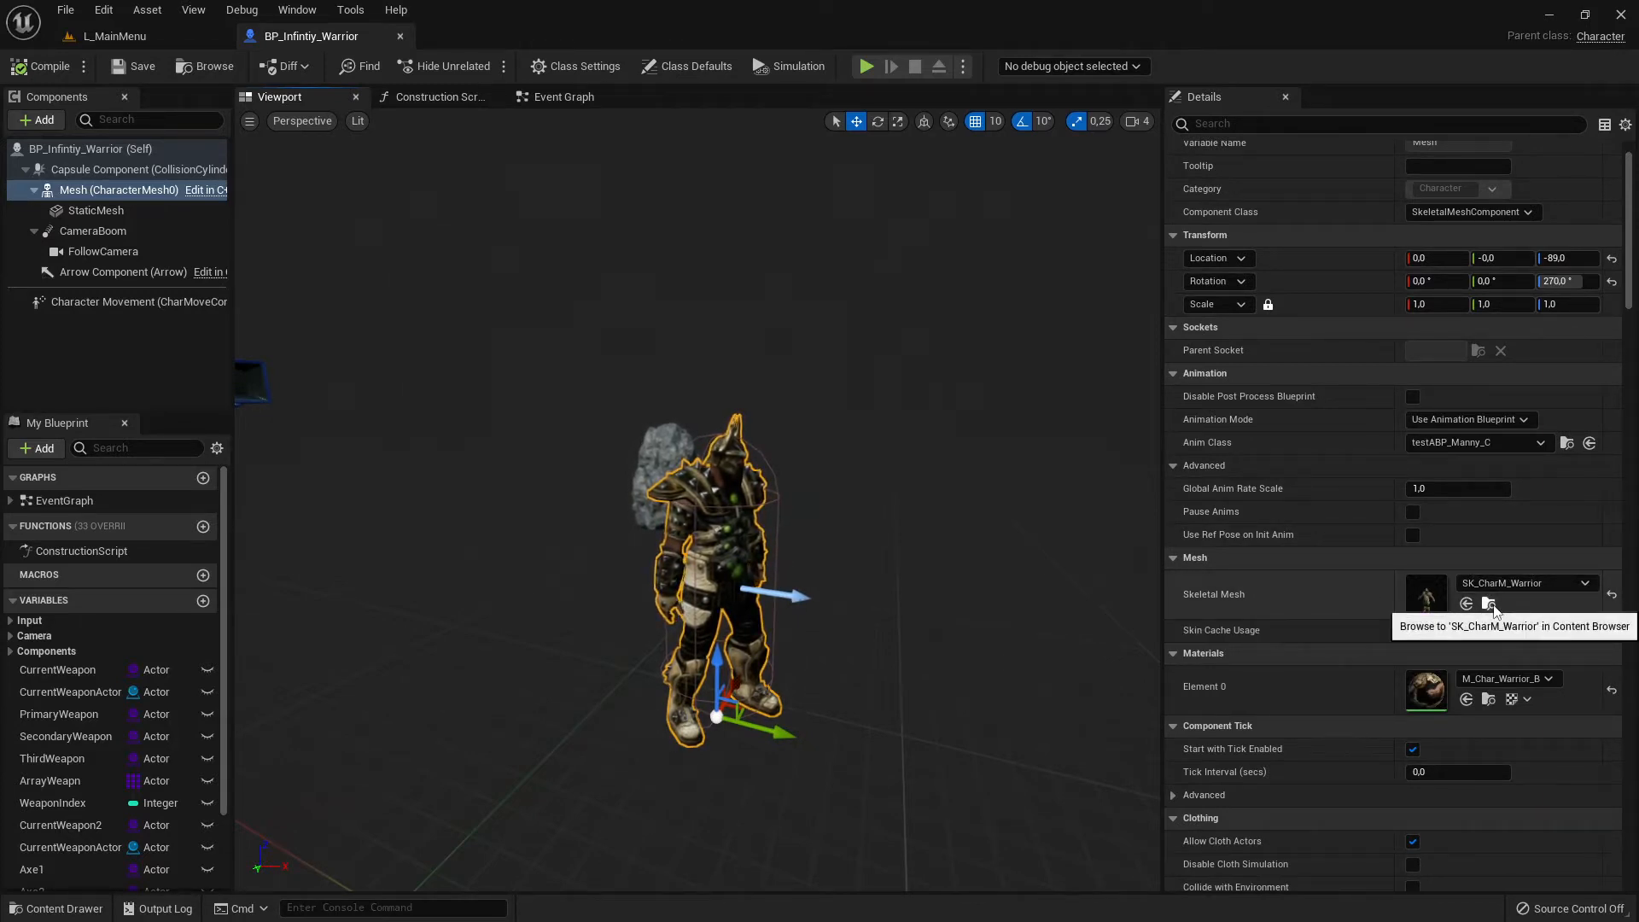
left_click(1490, 605)
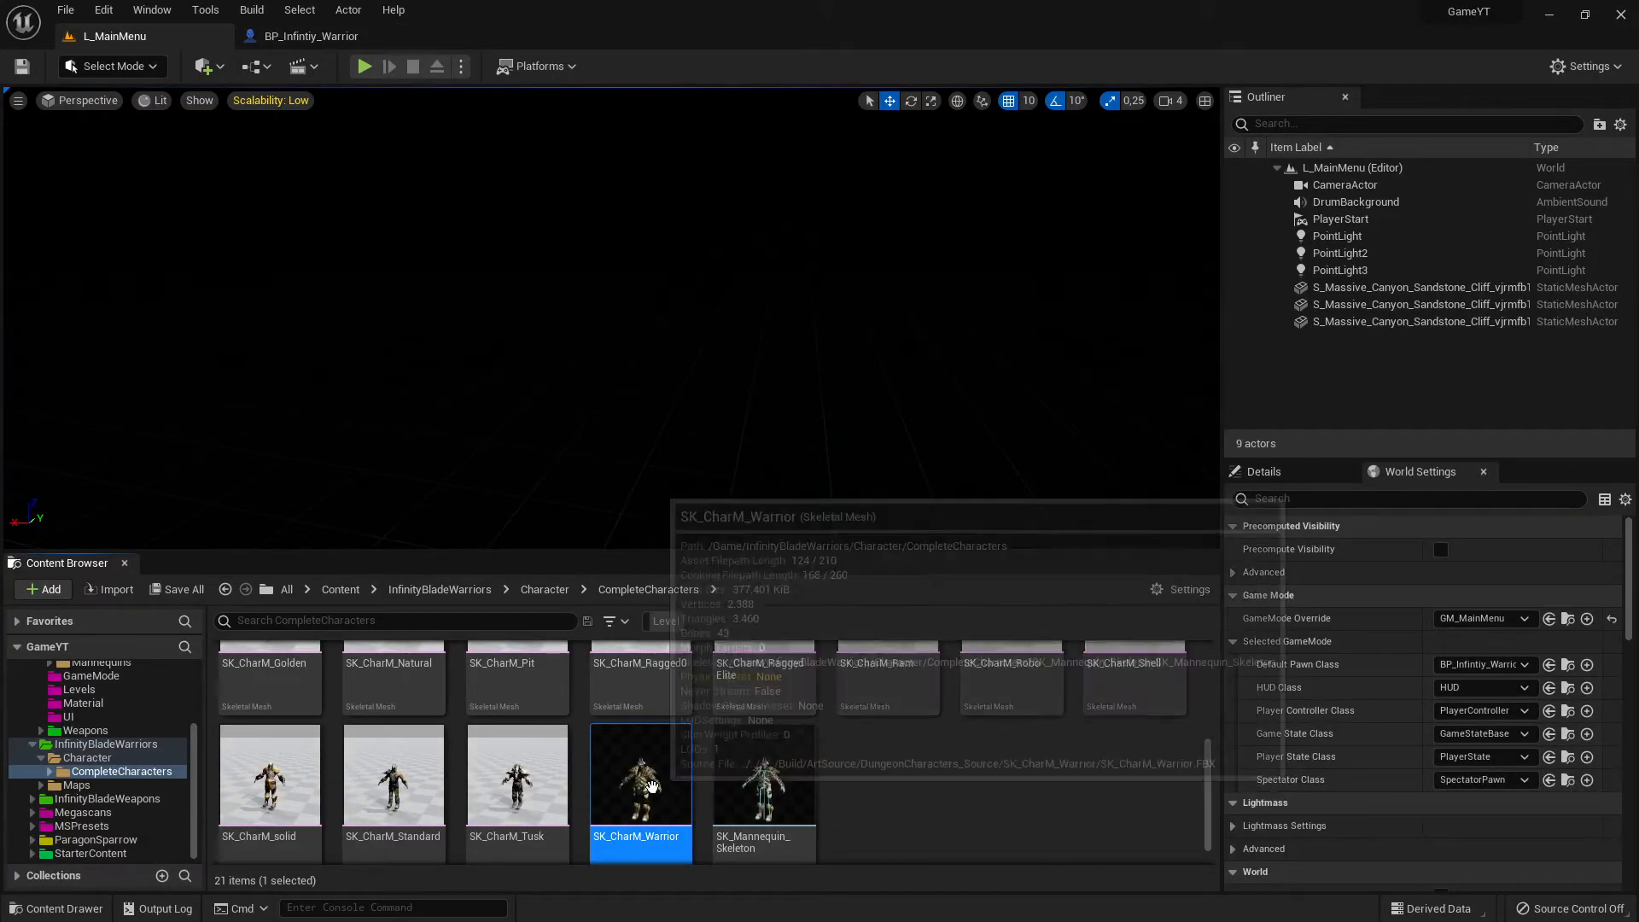
double_click(669, 782)
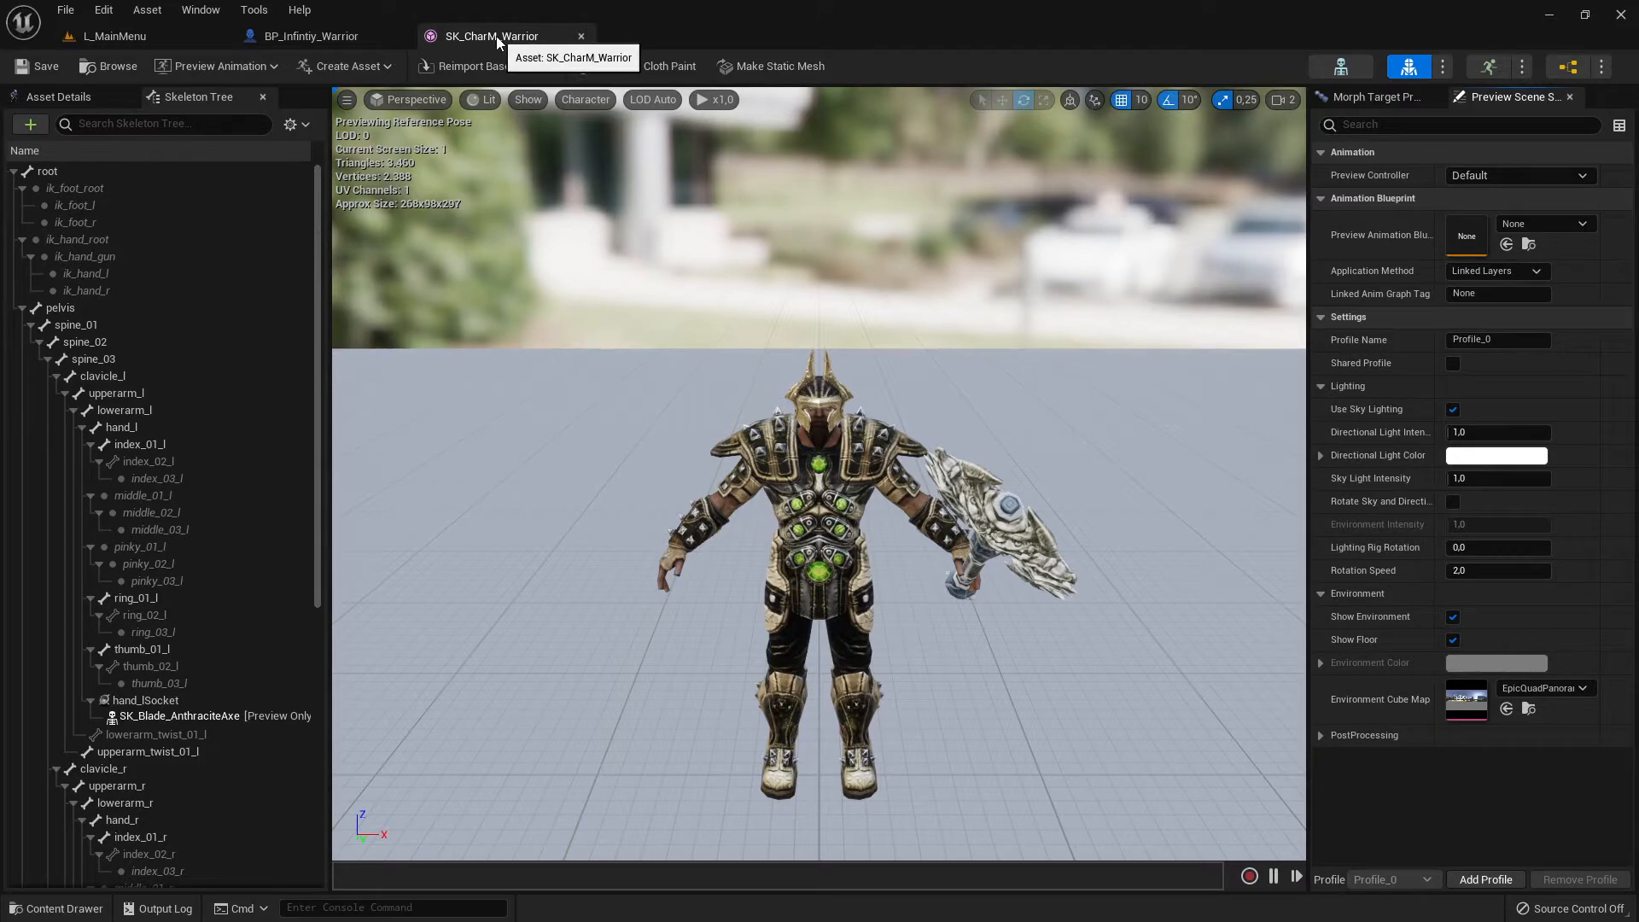
- Open the mesh's skeleton, SK_Mannequin_Skeleton, and look through its bone tree
left_click(1340, 68)
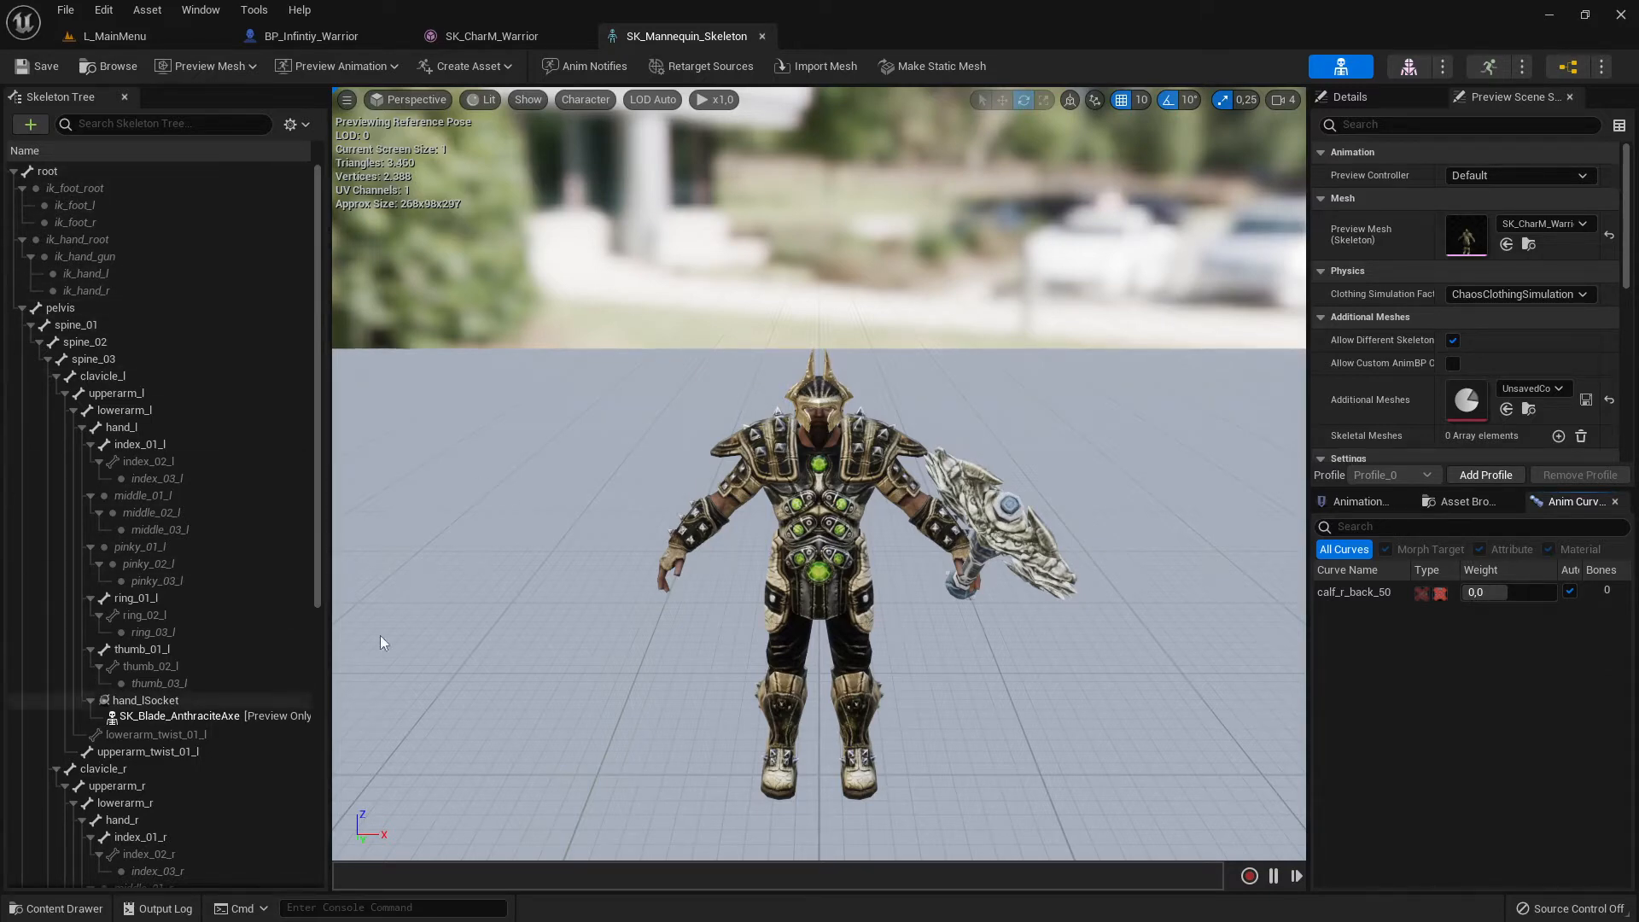
scroll(198, 494, "down", 5)
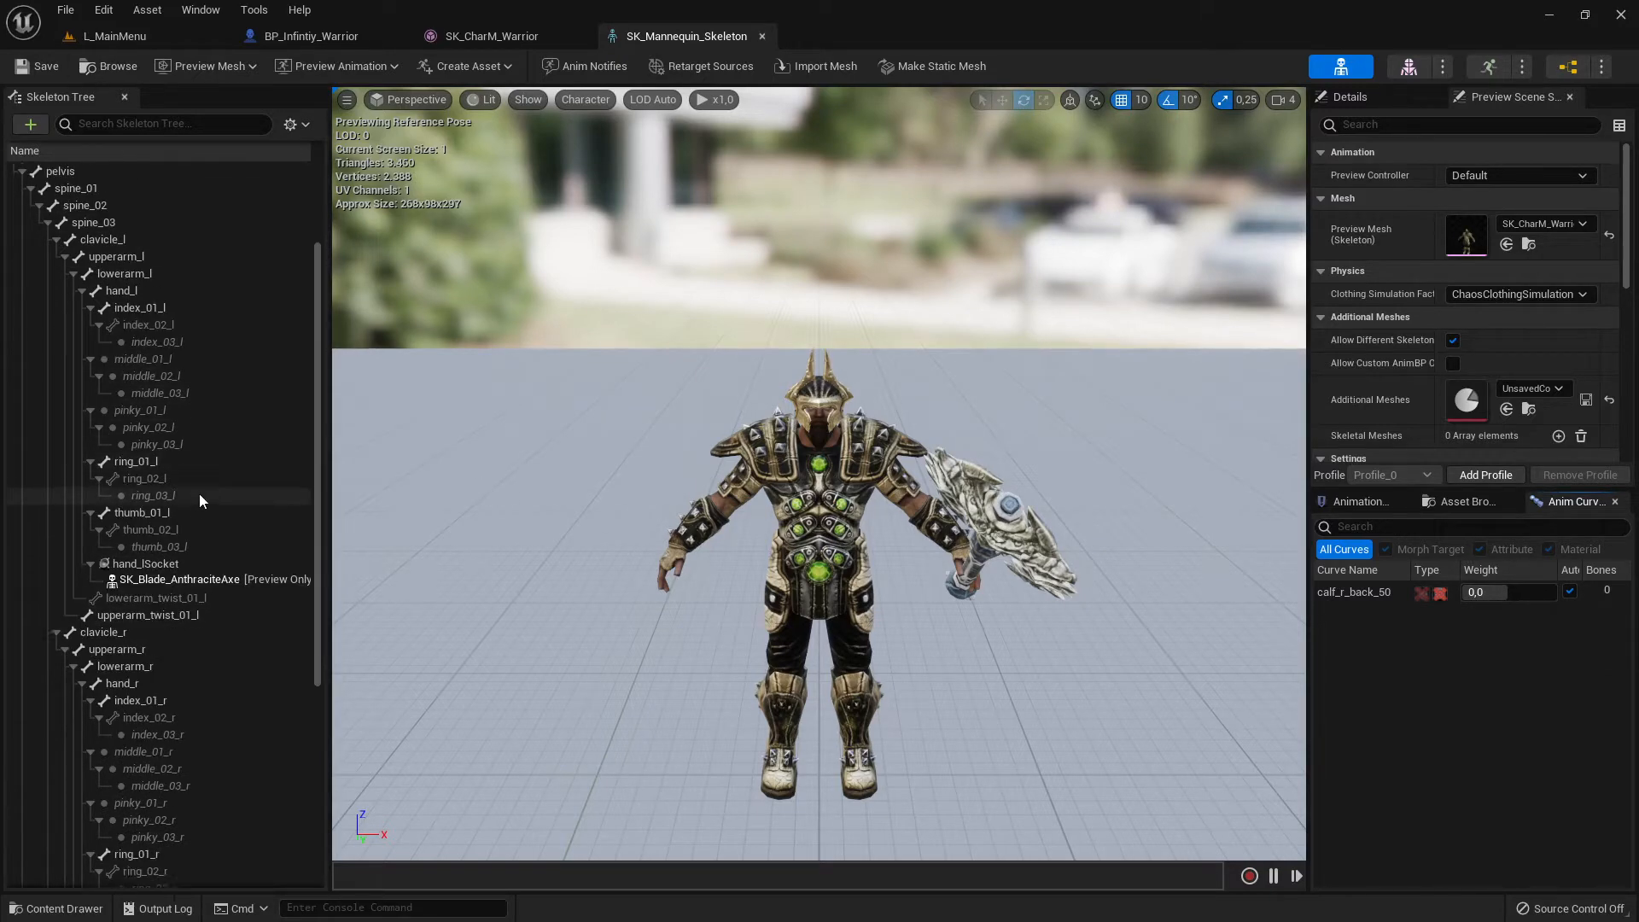
scroll(205, 478, "up", 5)
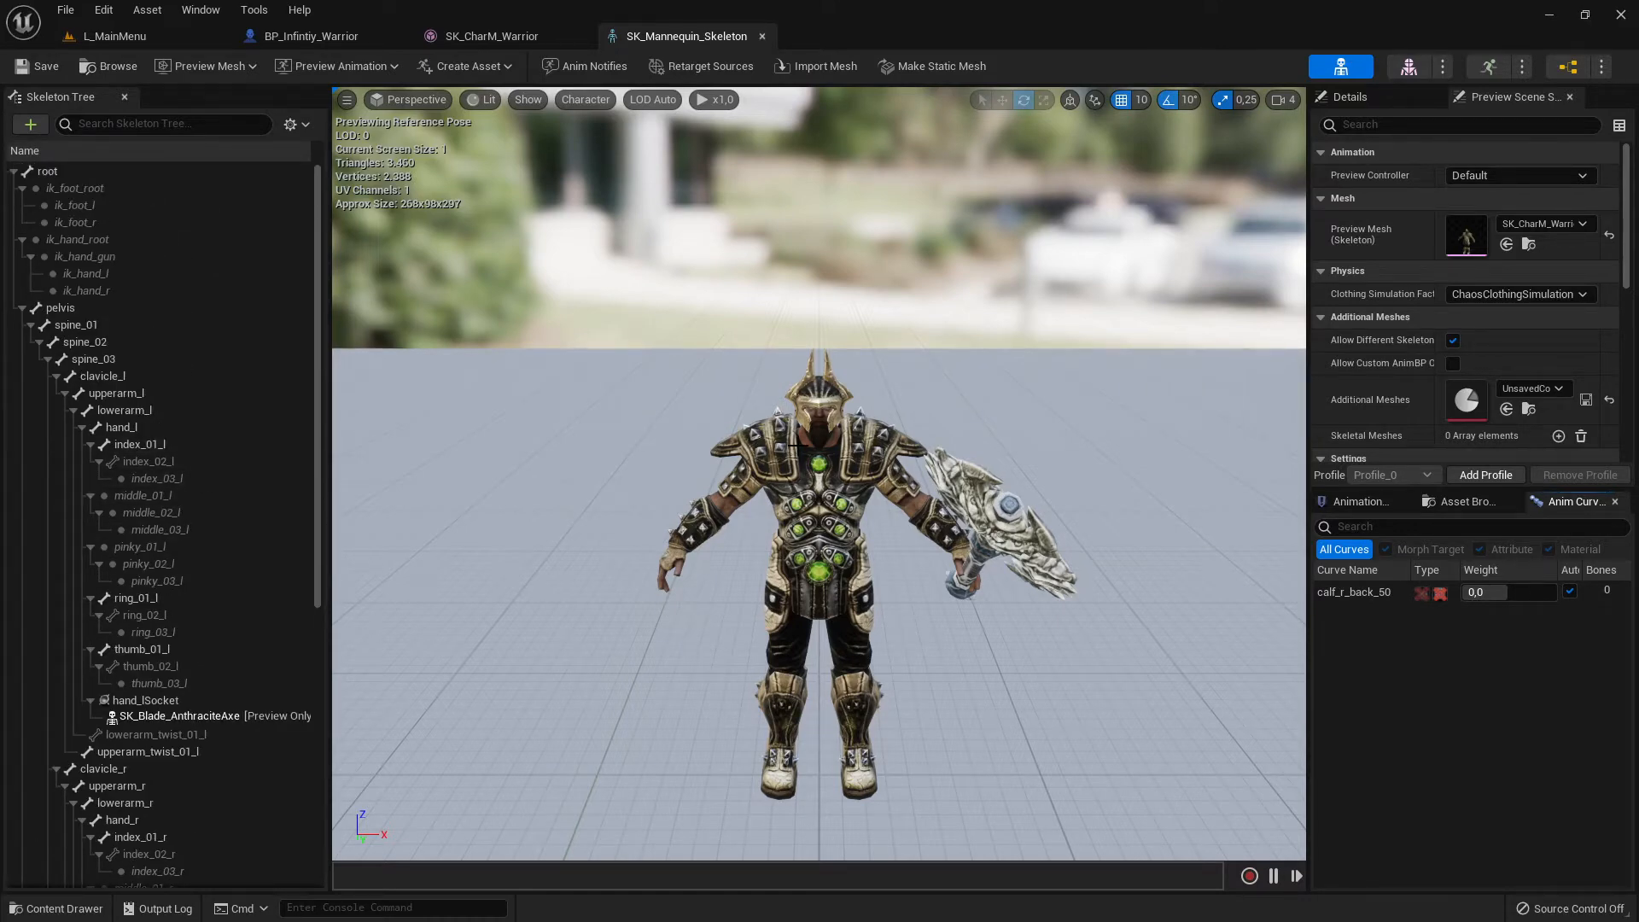
- Set bone drawing to All Hierarchy in the skeleton preview and look over the bones in the tree
left_click(581, 101)
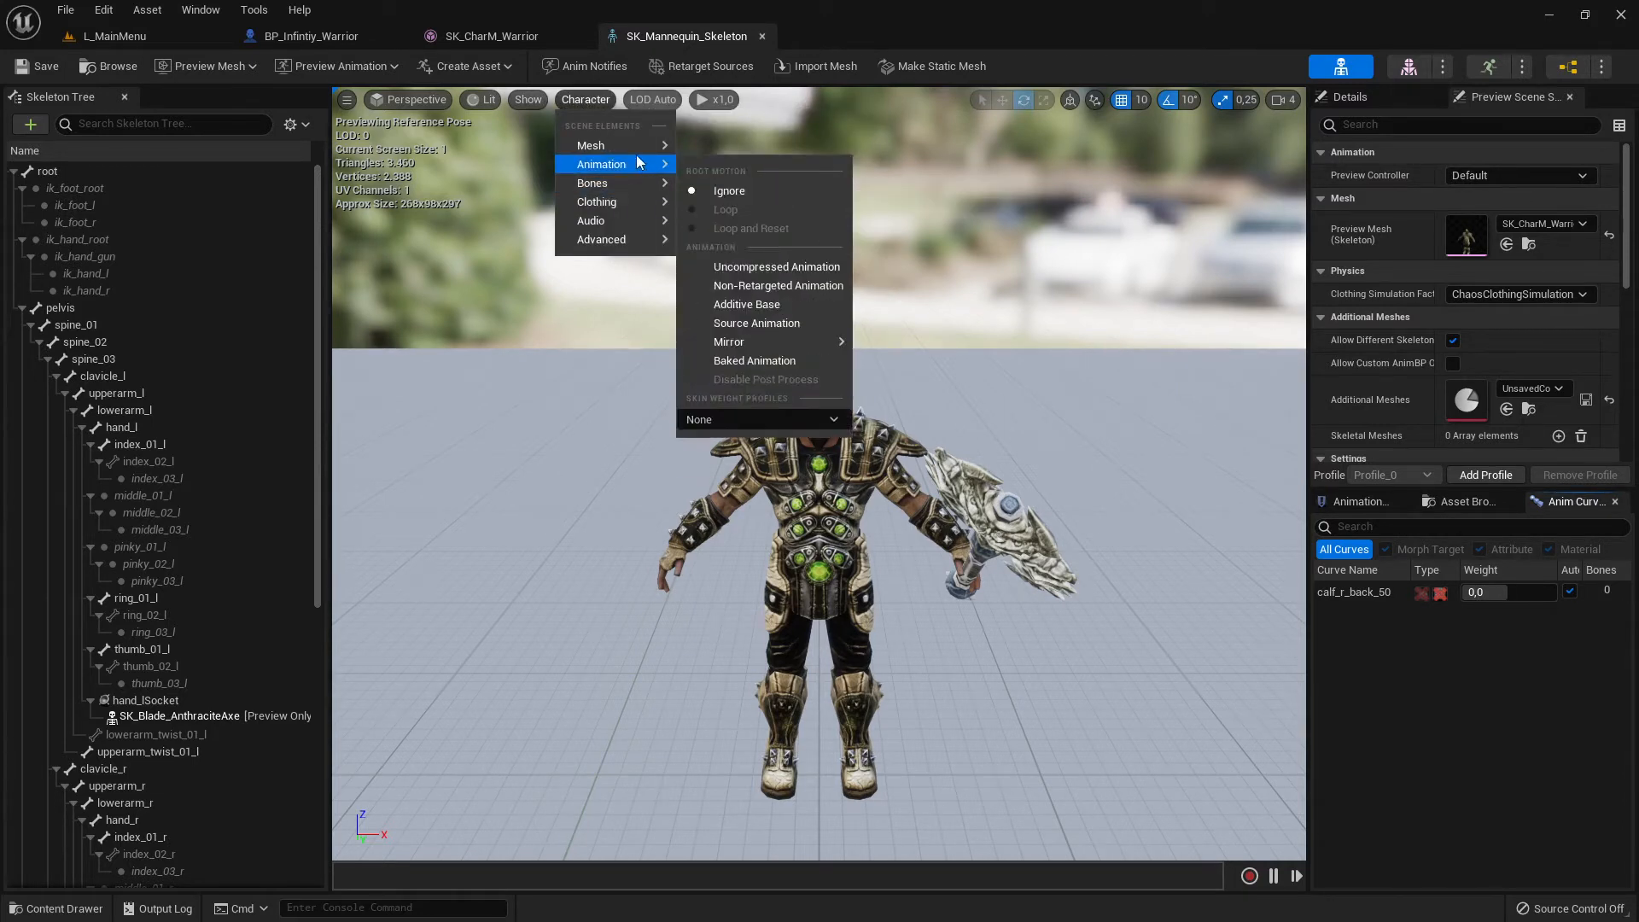
mouse_move(634, 186)
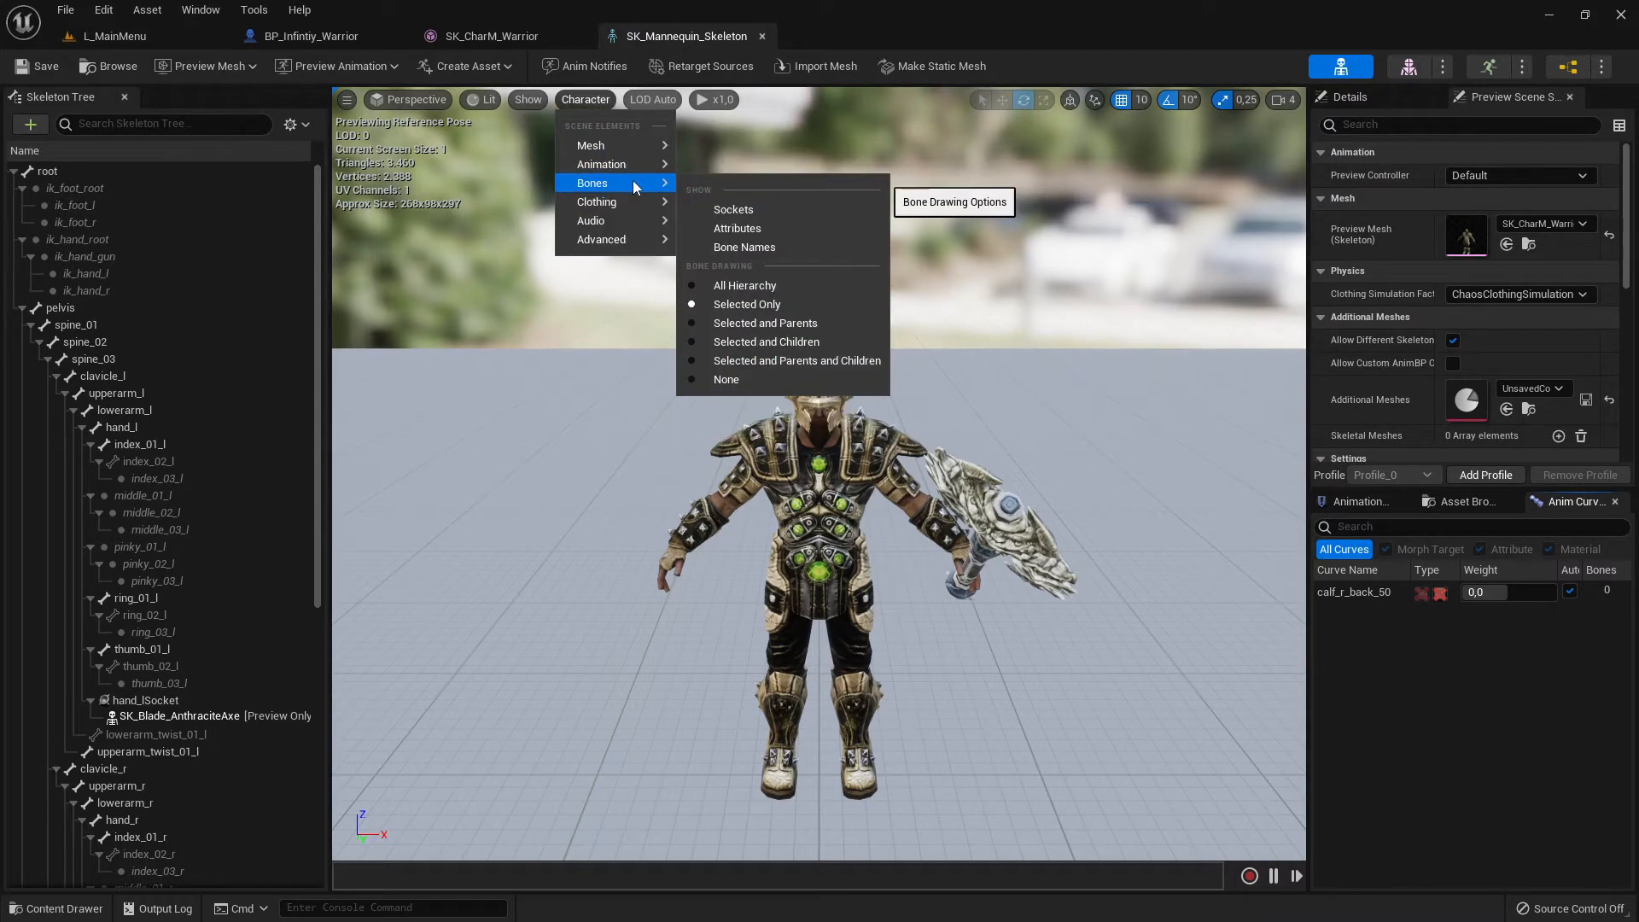
left_click(755, 289)
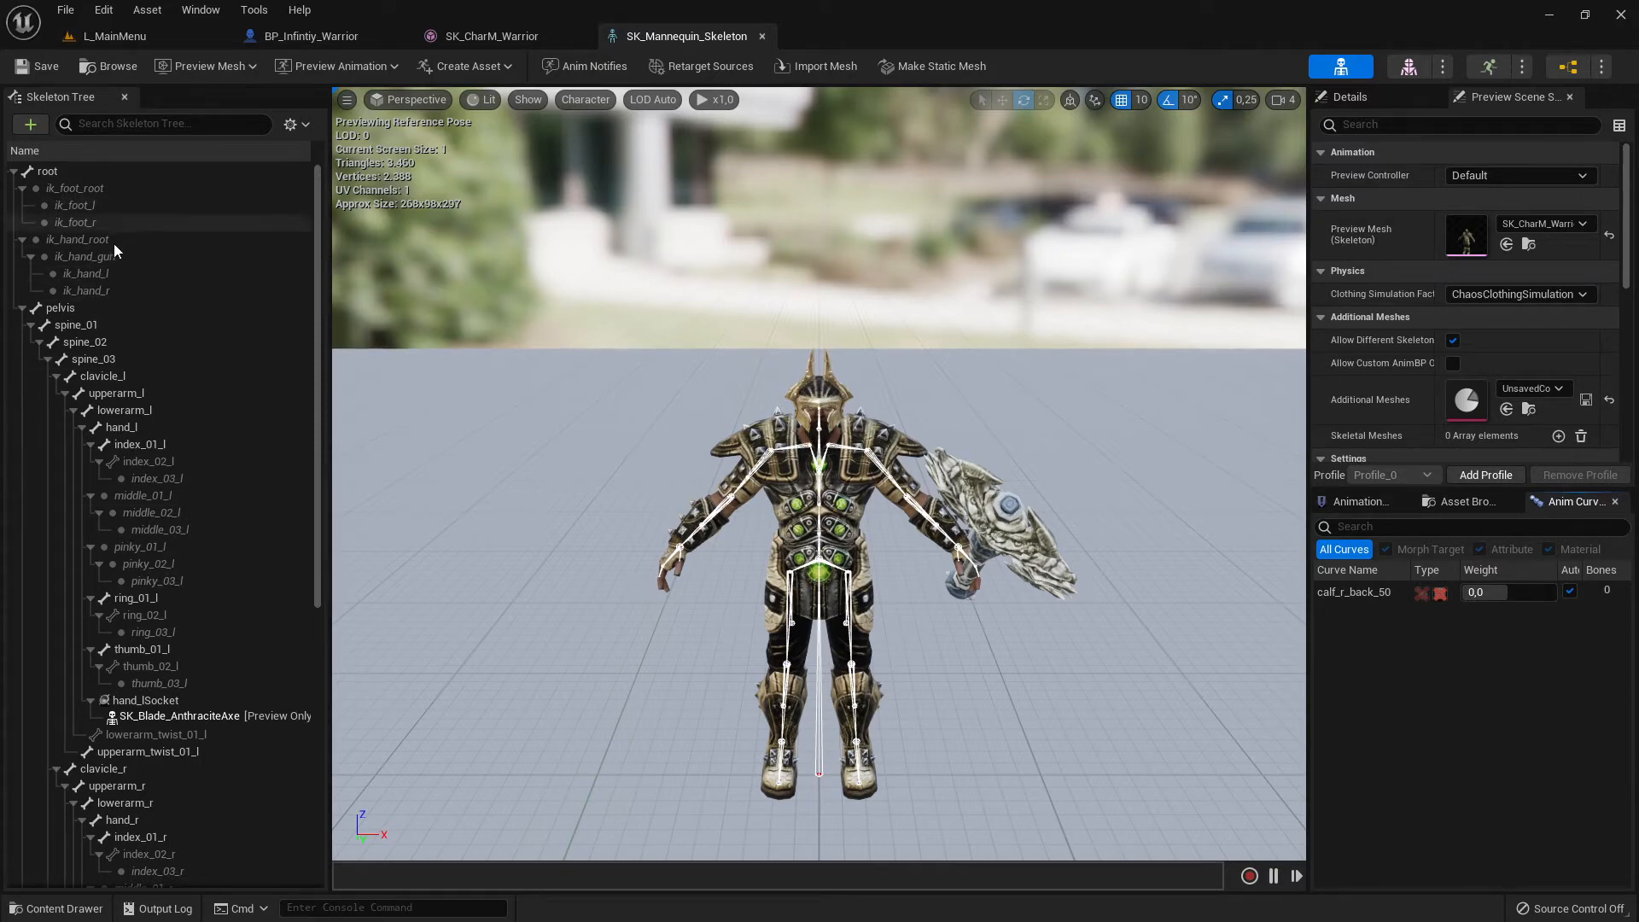
scroll(225, 654, "down", 10)
scroll(226, 649, "up", 10)
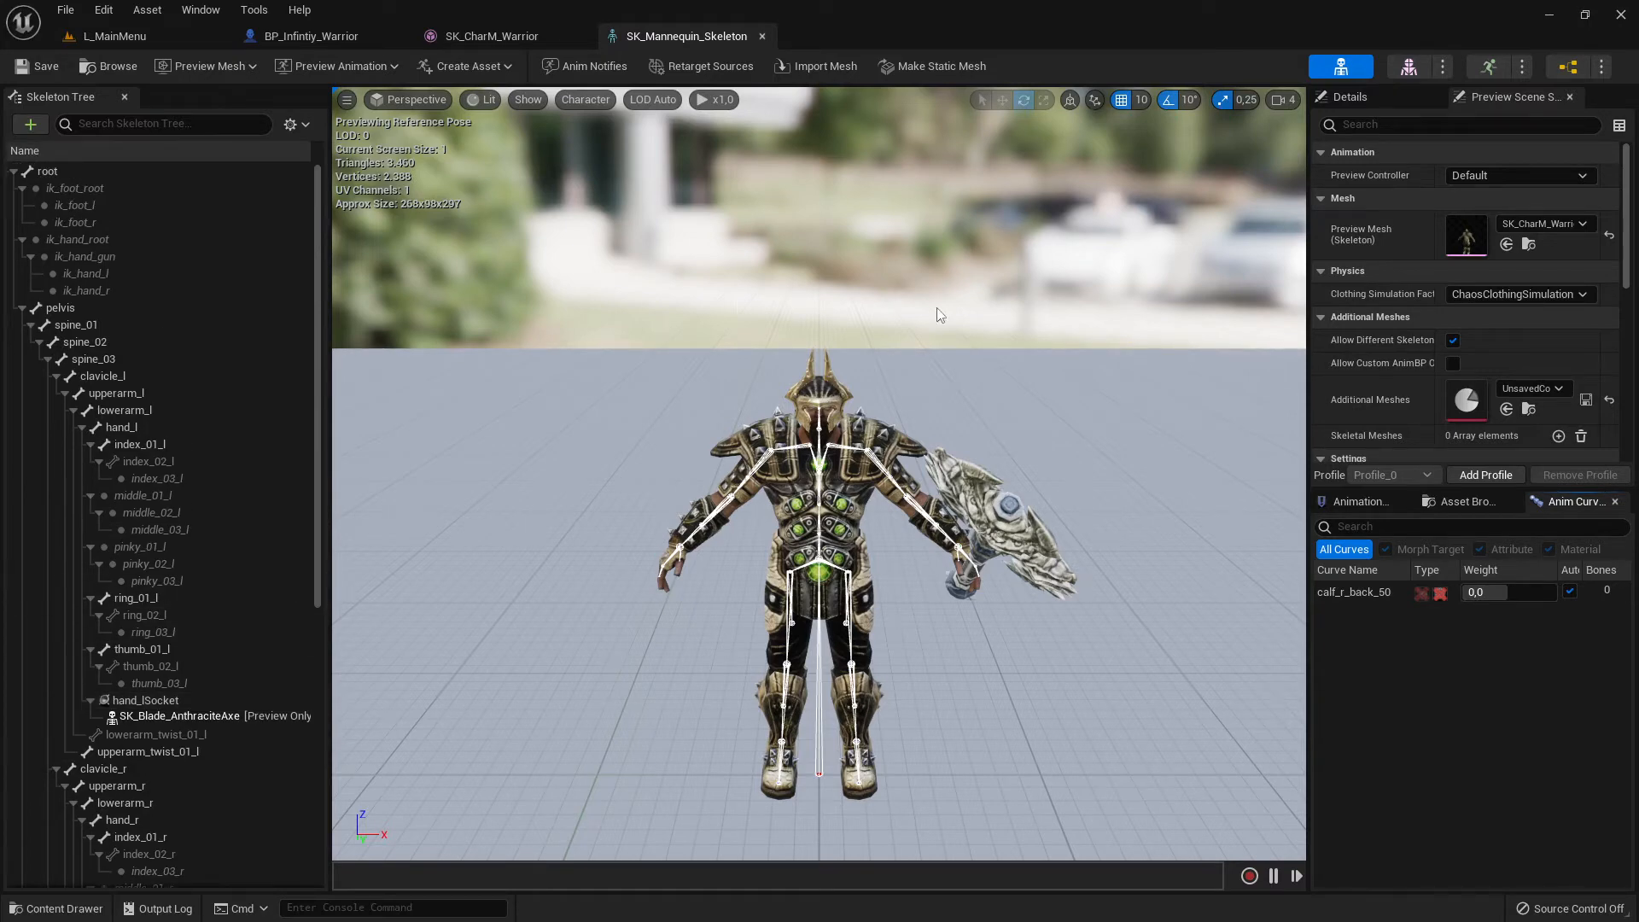
- Compare the skeleton editor with the skeletal mesh editor, checking the mesh's asset details and its skeleton tree
left_click(1408, 67)
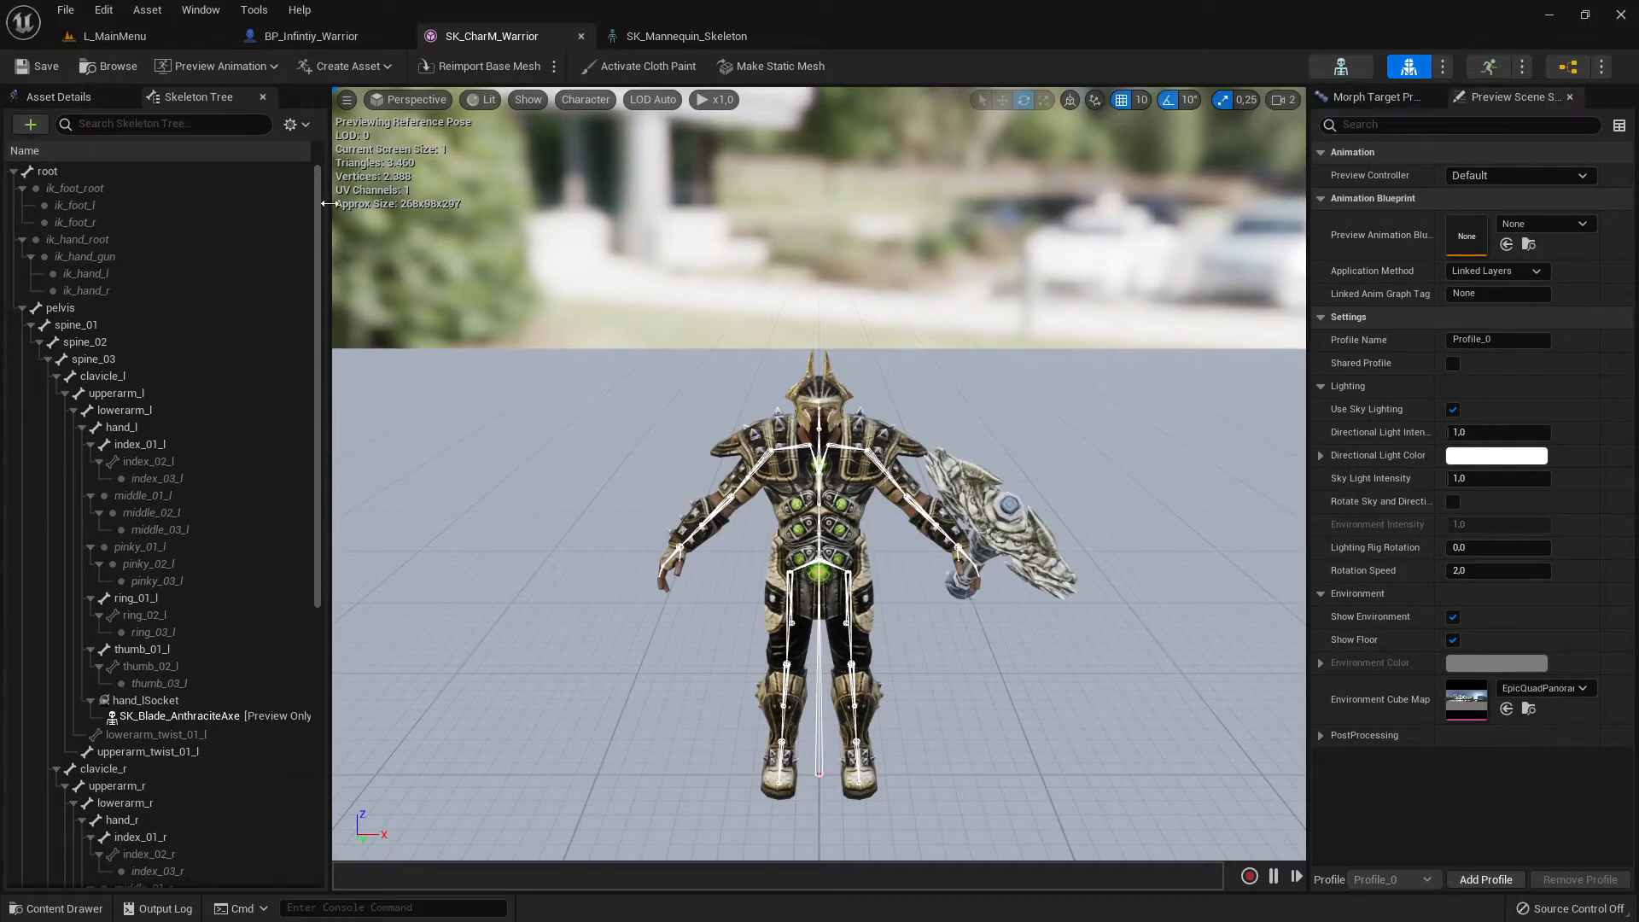
left_click(1340, 68)
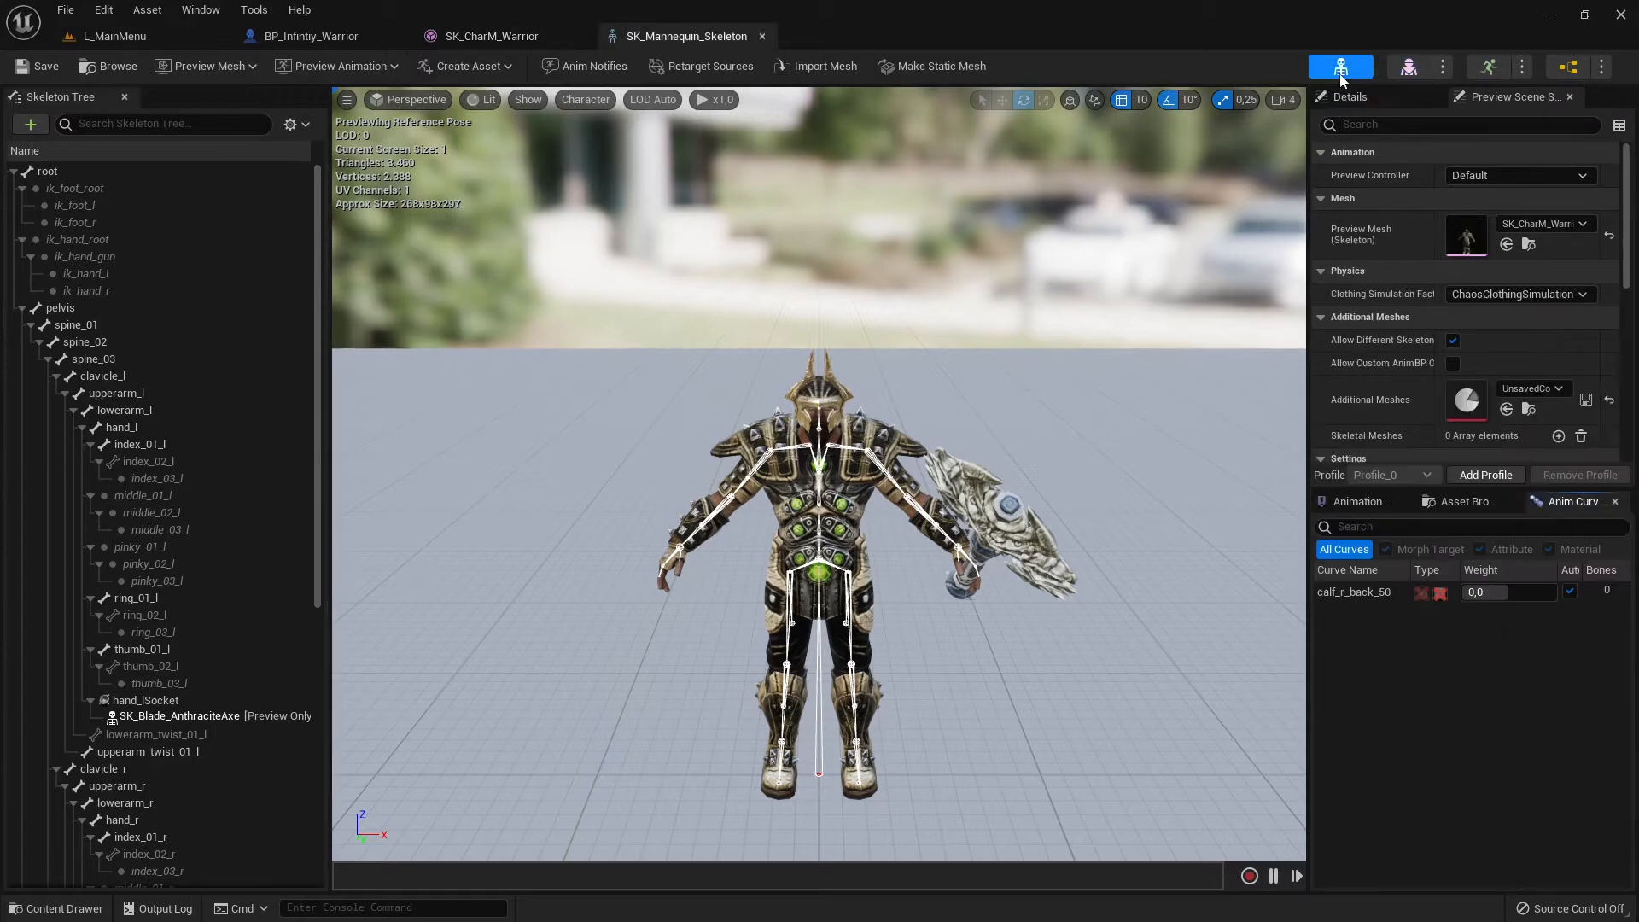
left_click(1392, 75)
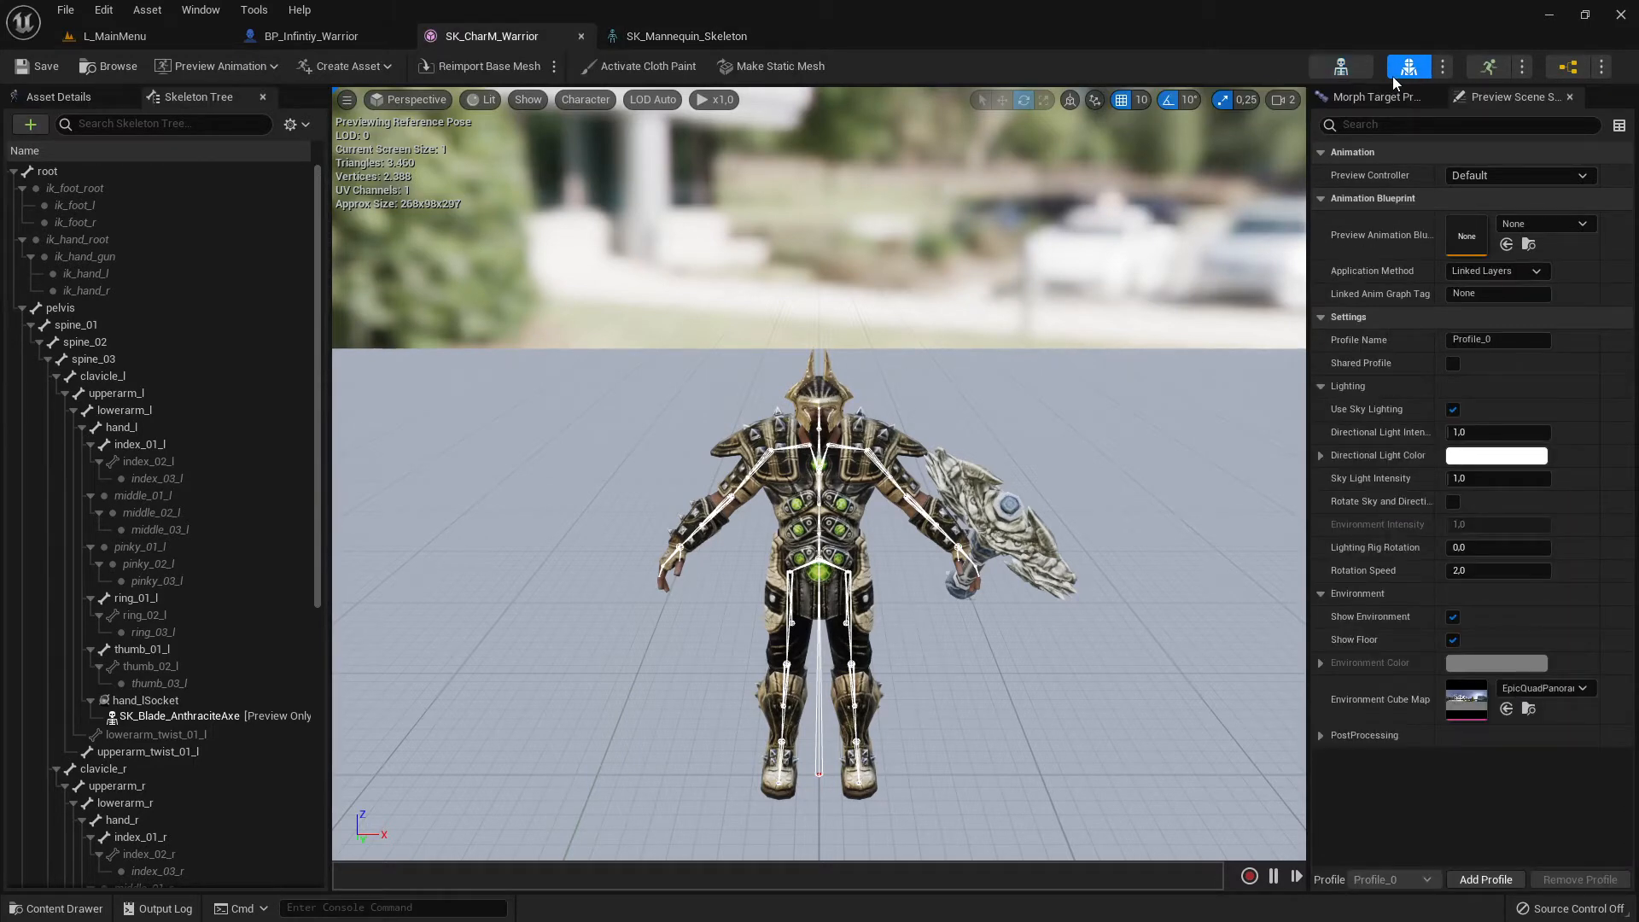
left_click(69, 103)
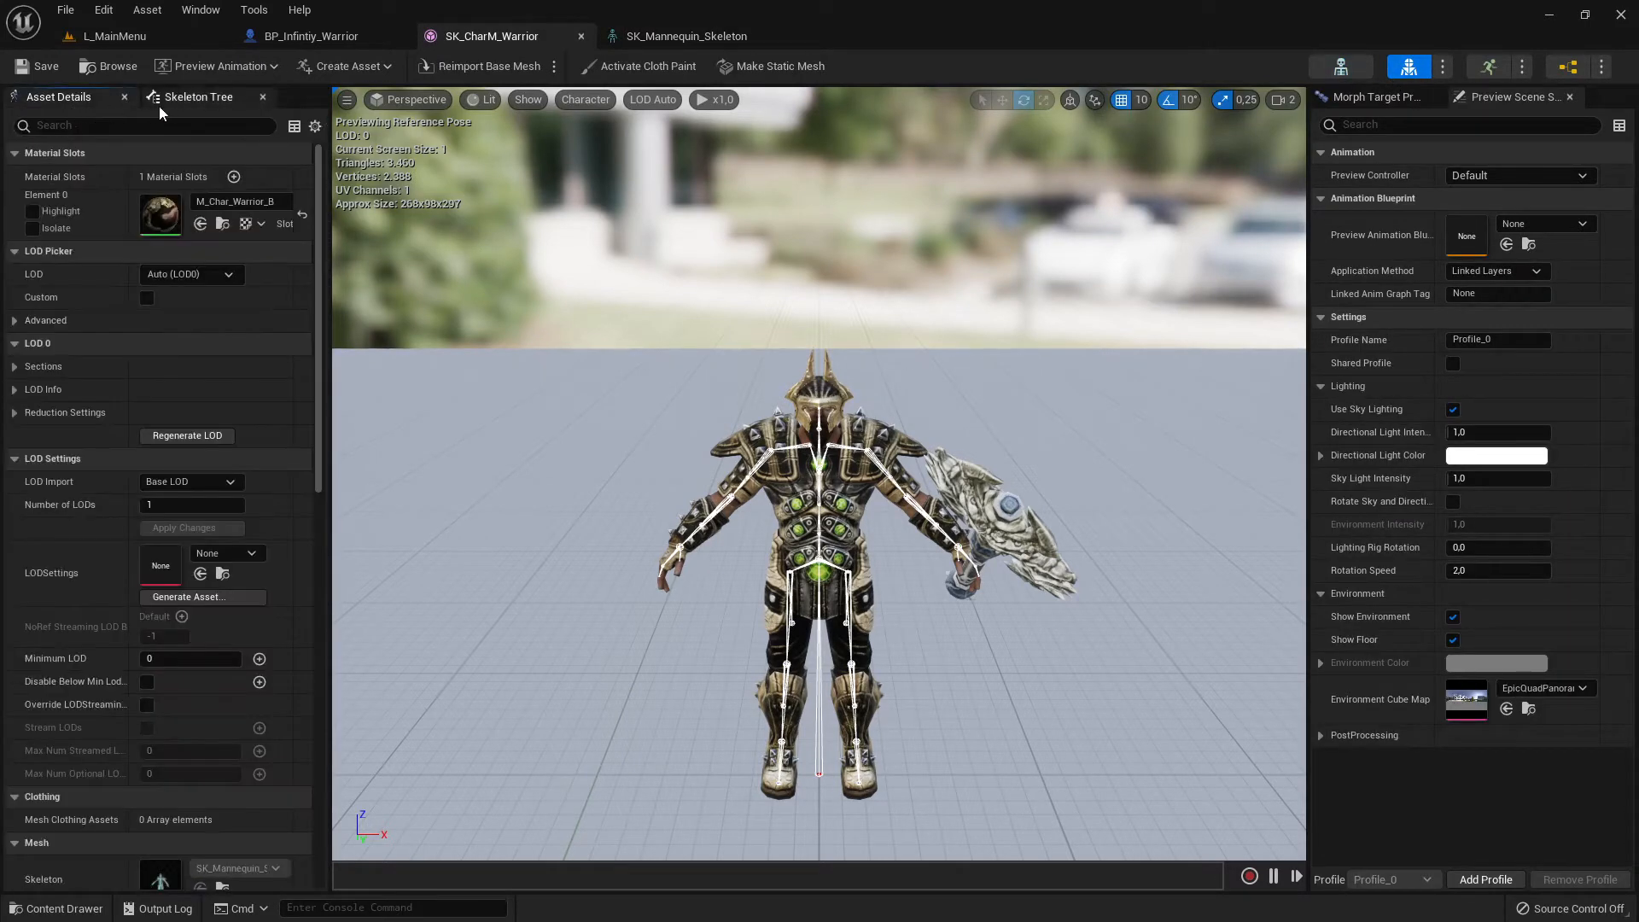
left_click(176, 100)
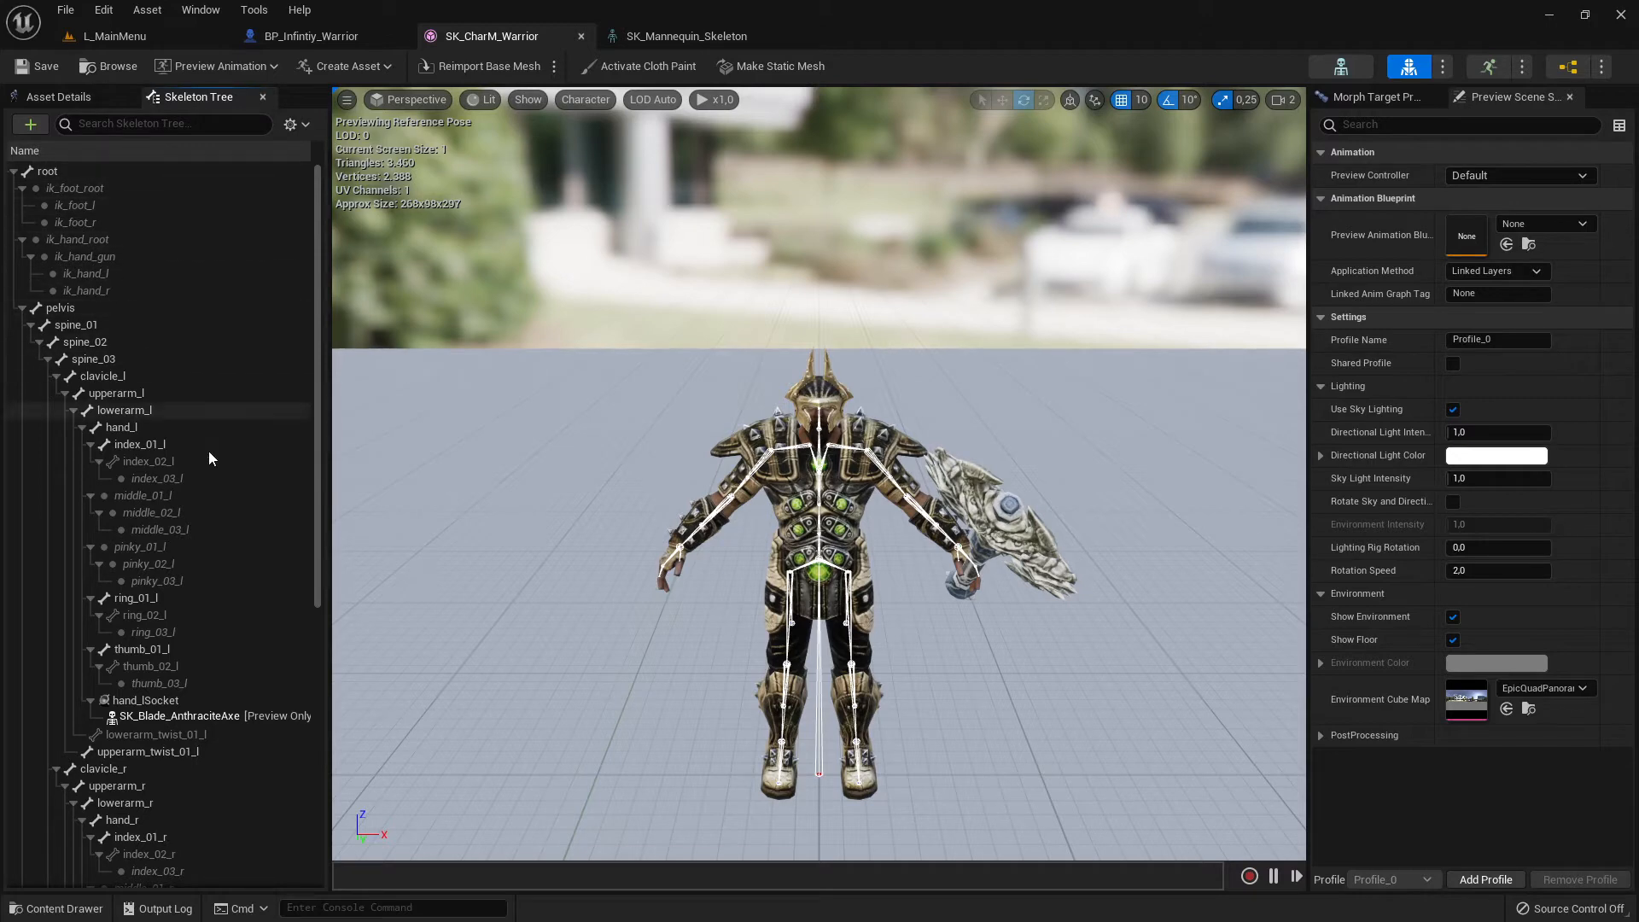
scroll(205, 669, "down", 10)
scroll(214, 657, "up", 10)
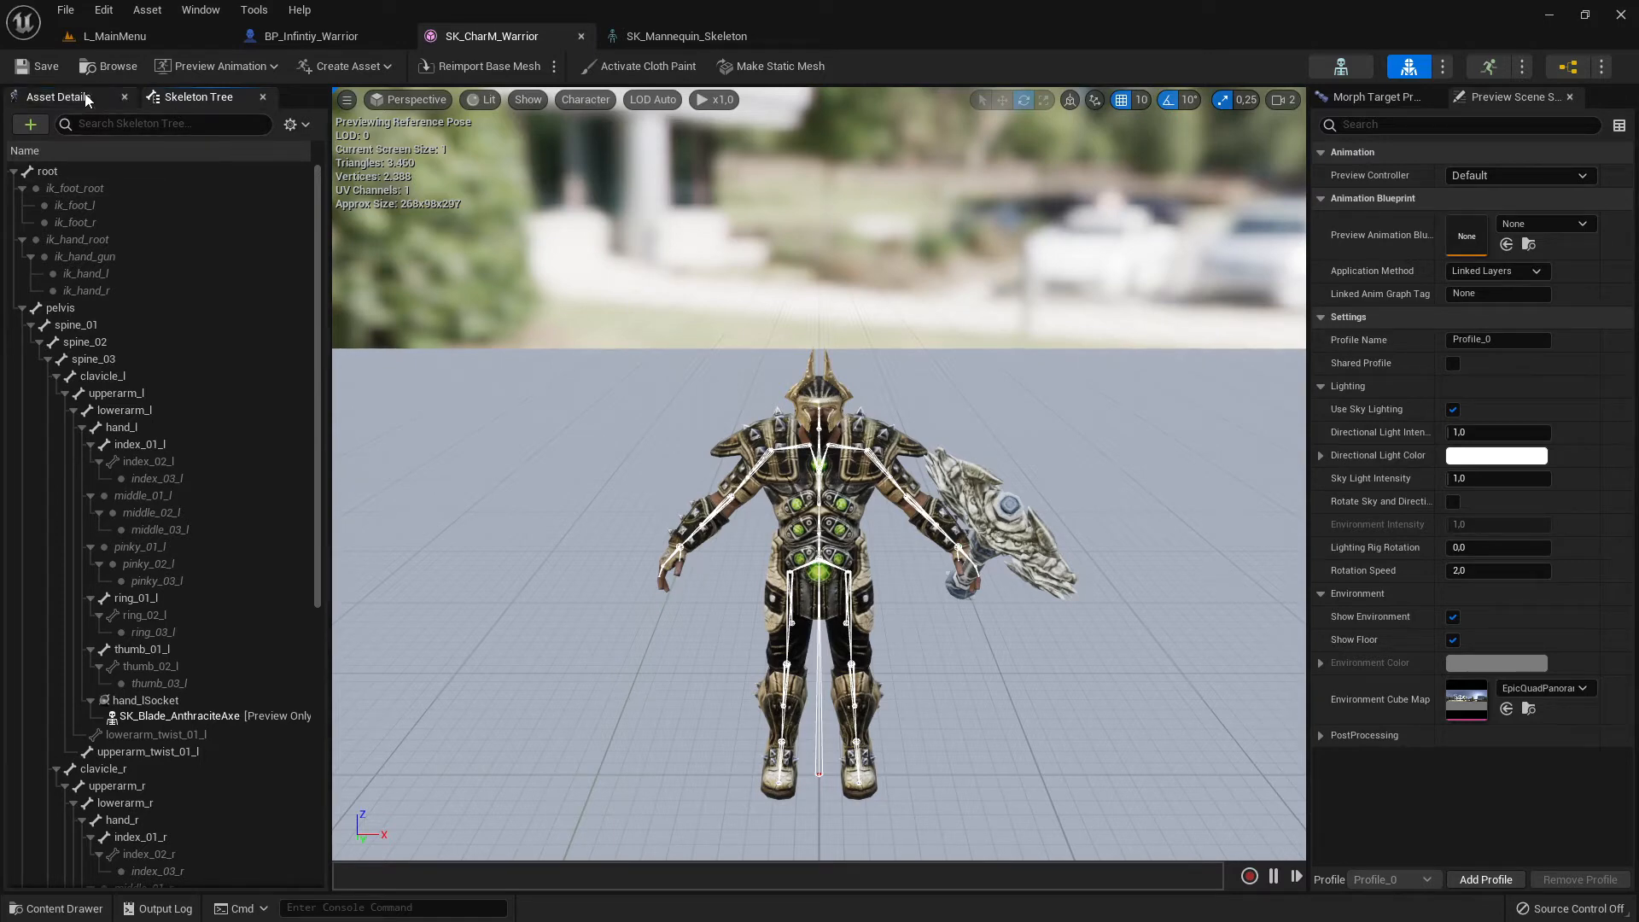
- Review SK_CharM_Warrior's asset details, including material slots, LOD settings, assigned skeleton and physics, against the skeleton editor
left_click(58, 96)
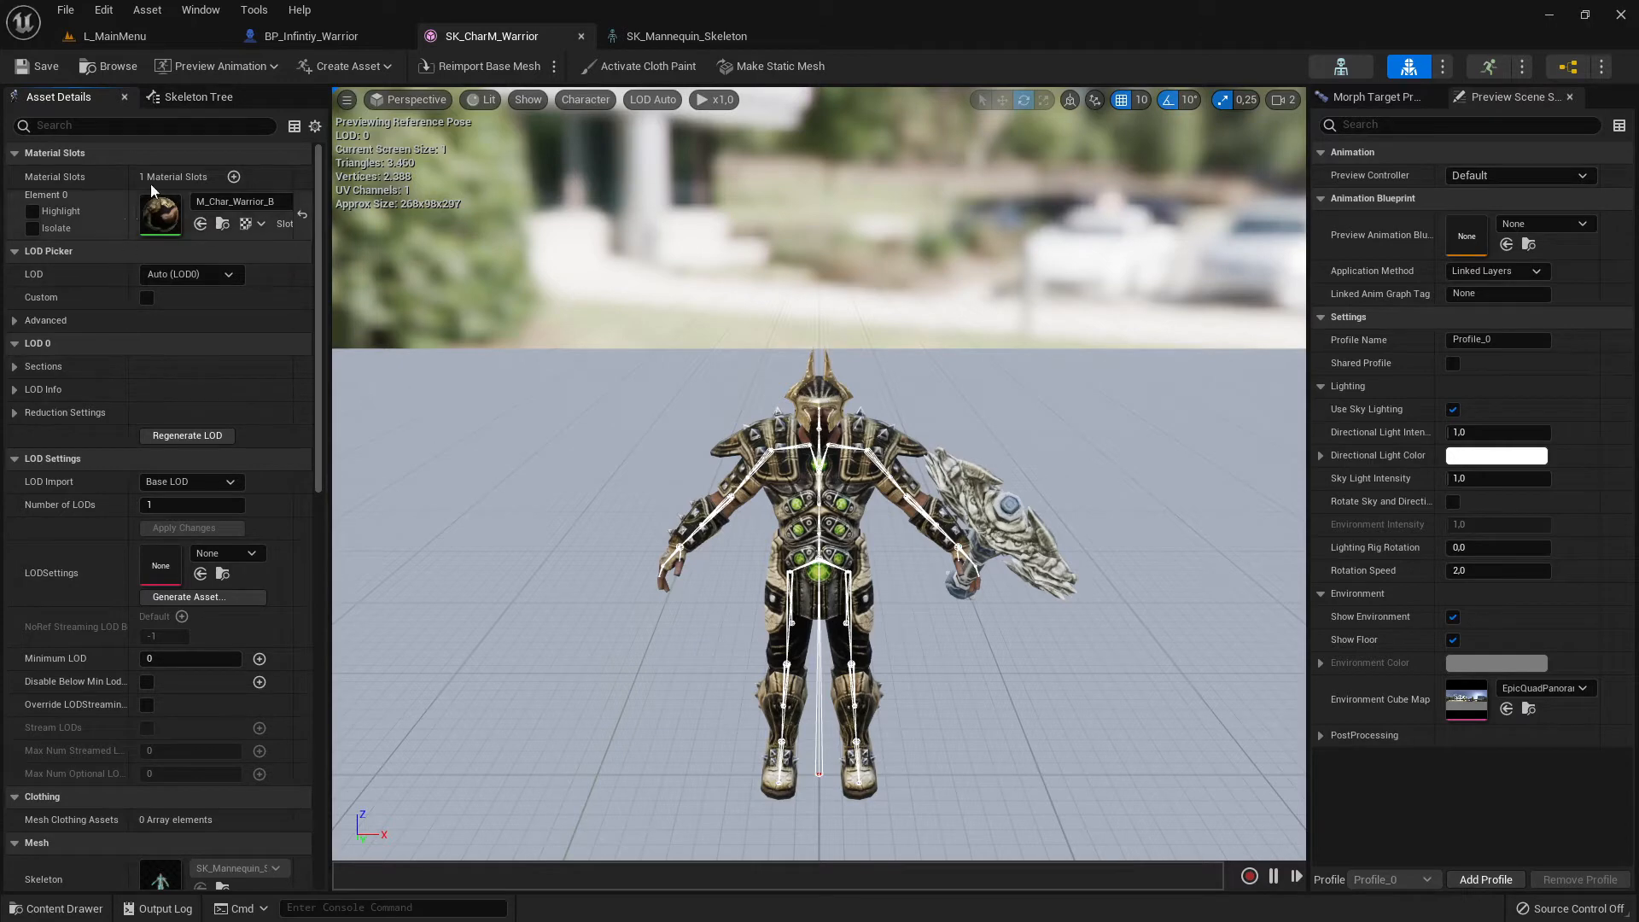
scroll(200, 283, "down", 2)
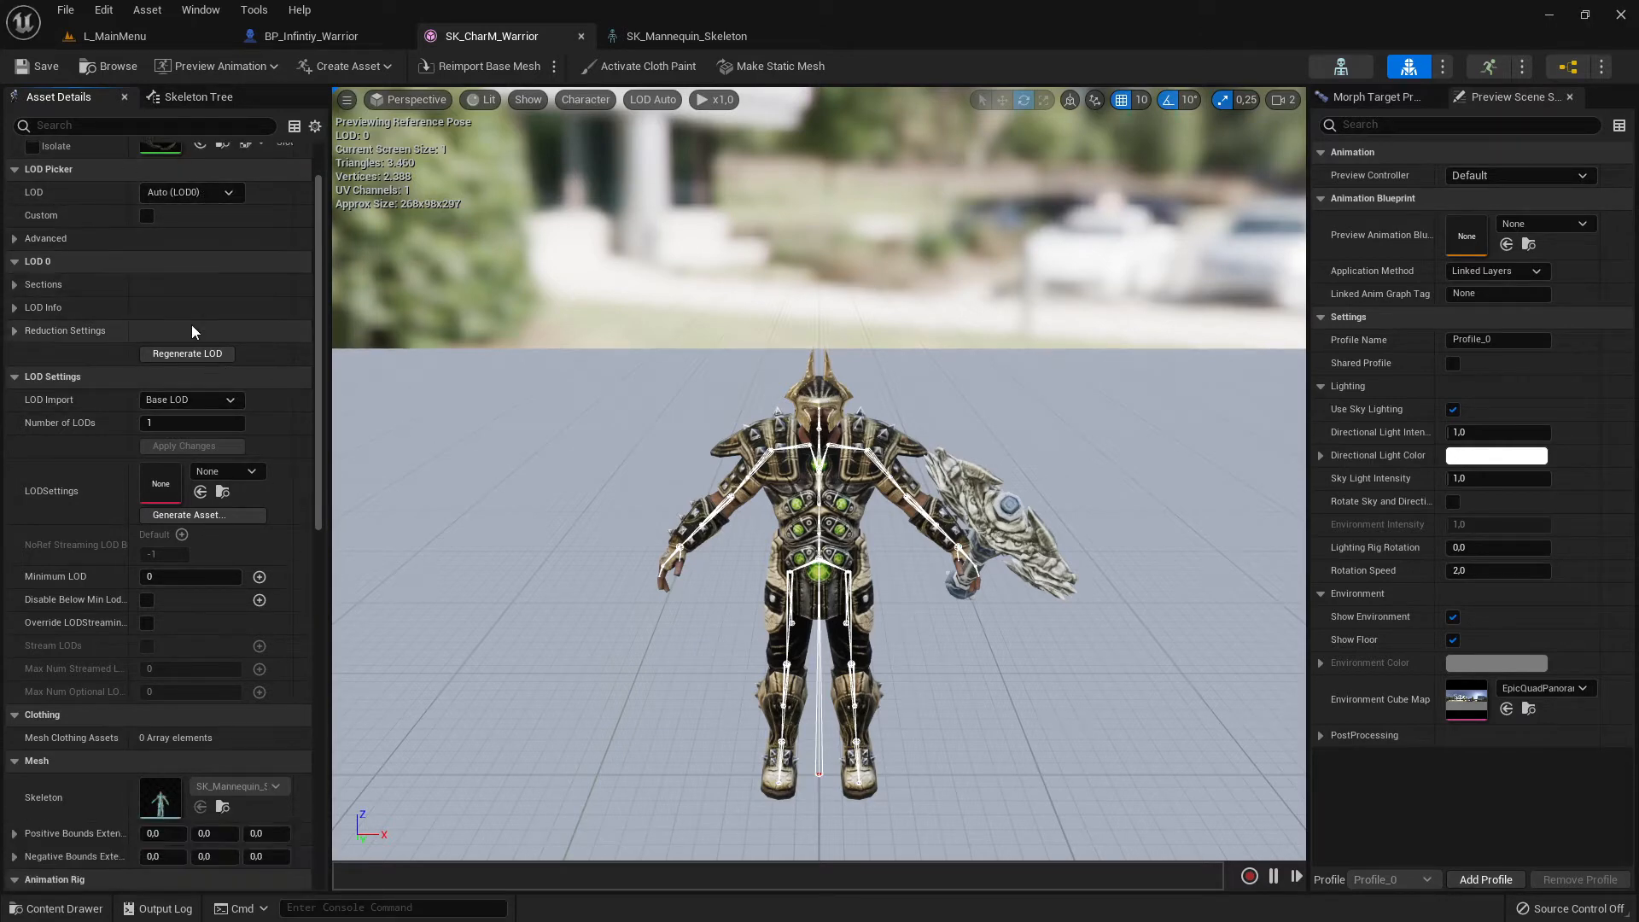
left_click(1351, 63)
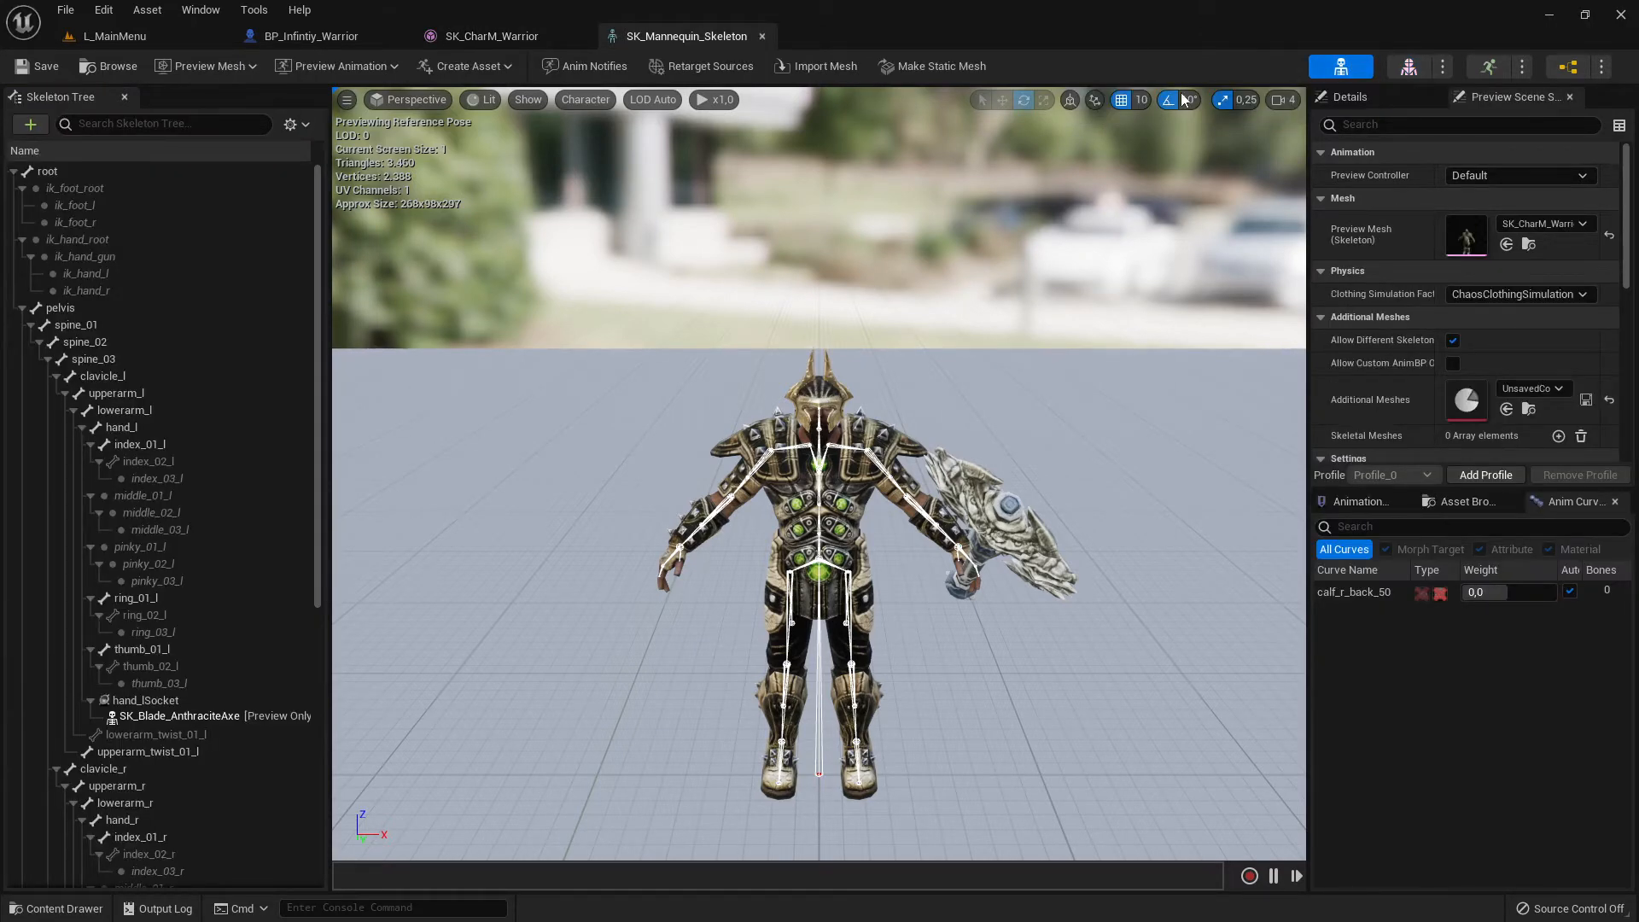
left_click(1409, 66)
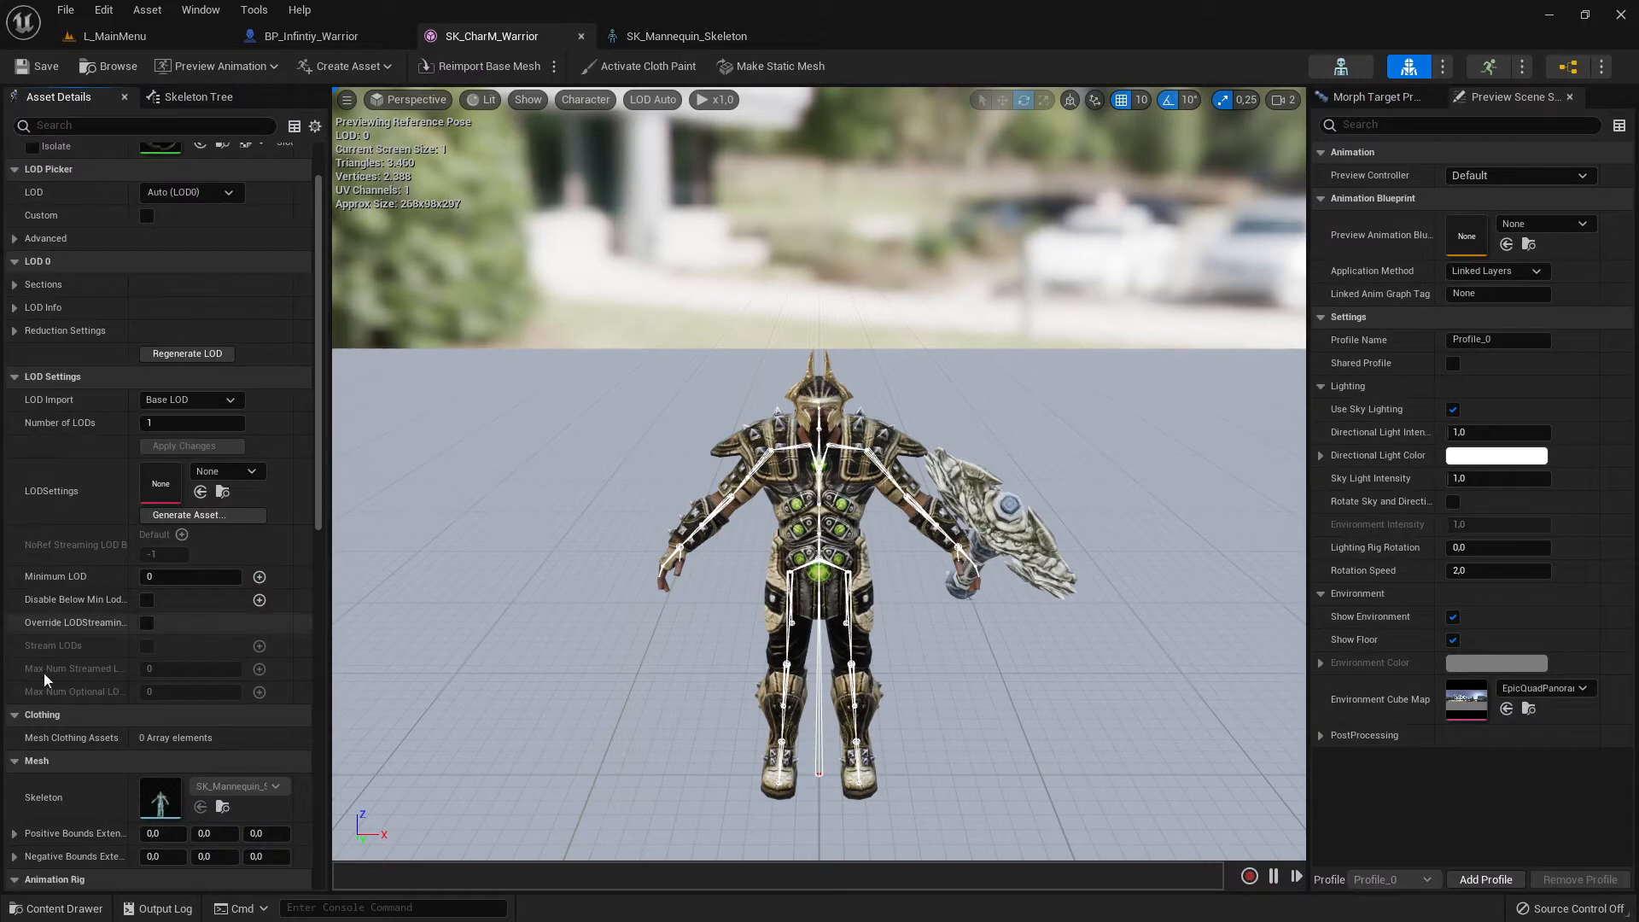
scroll(198, 570, "down", 2)
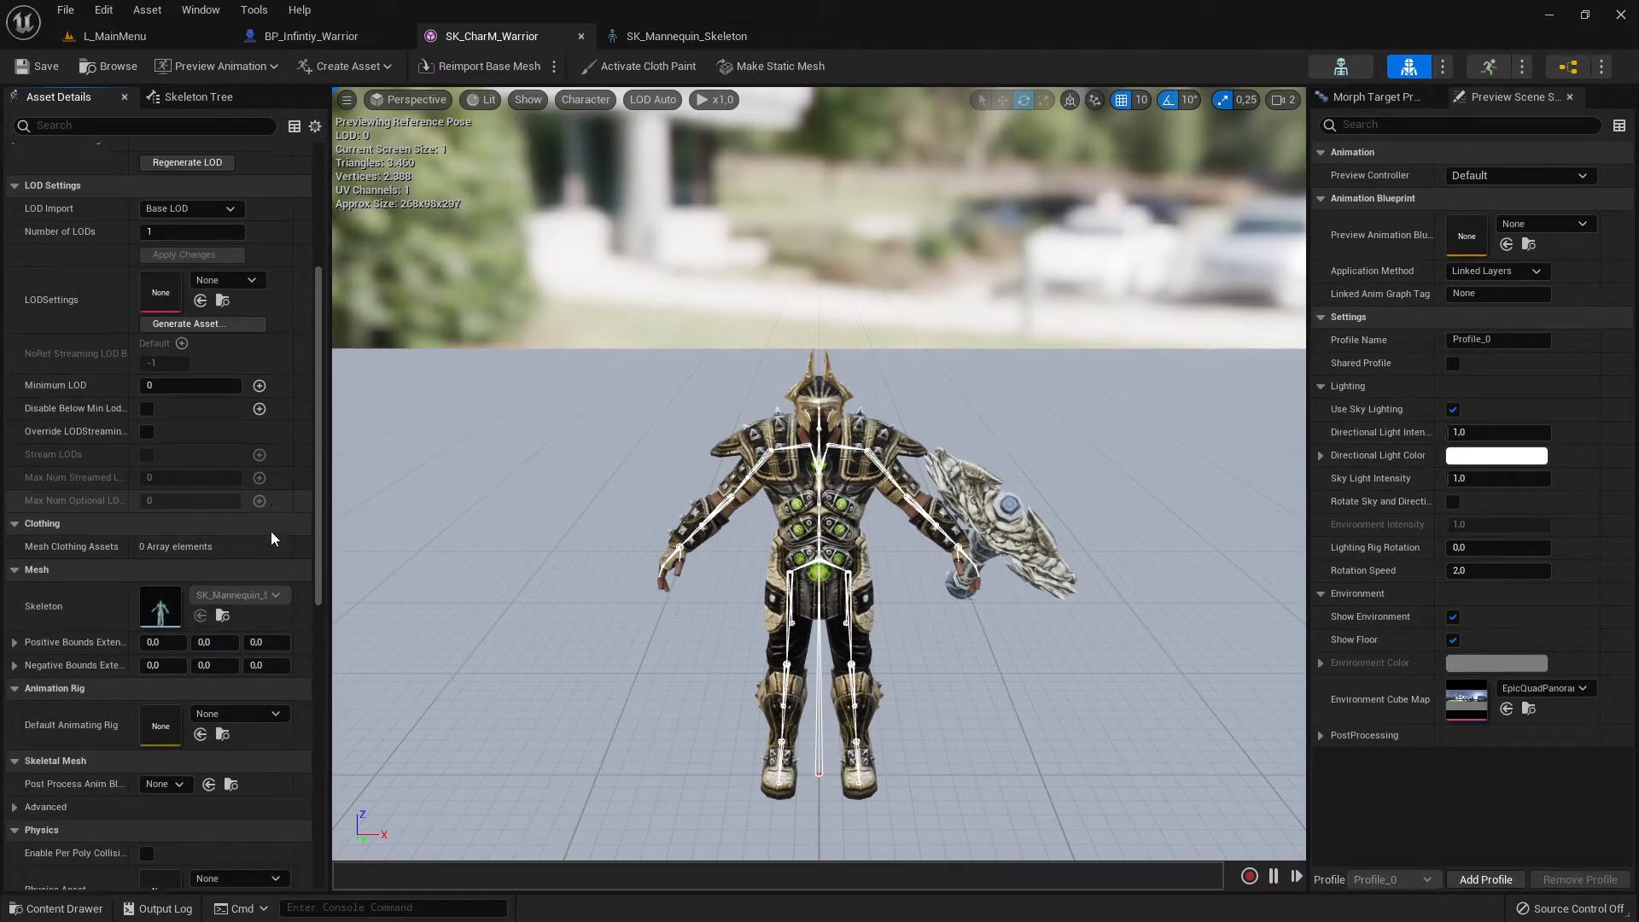
scroll(270, 531, "down", 1)
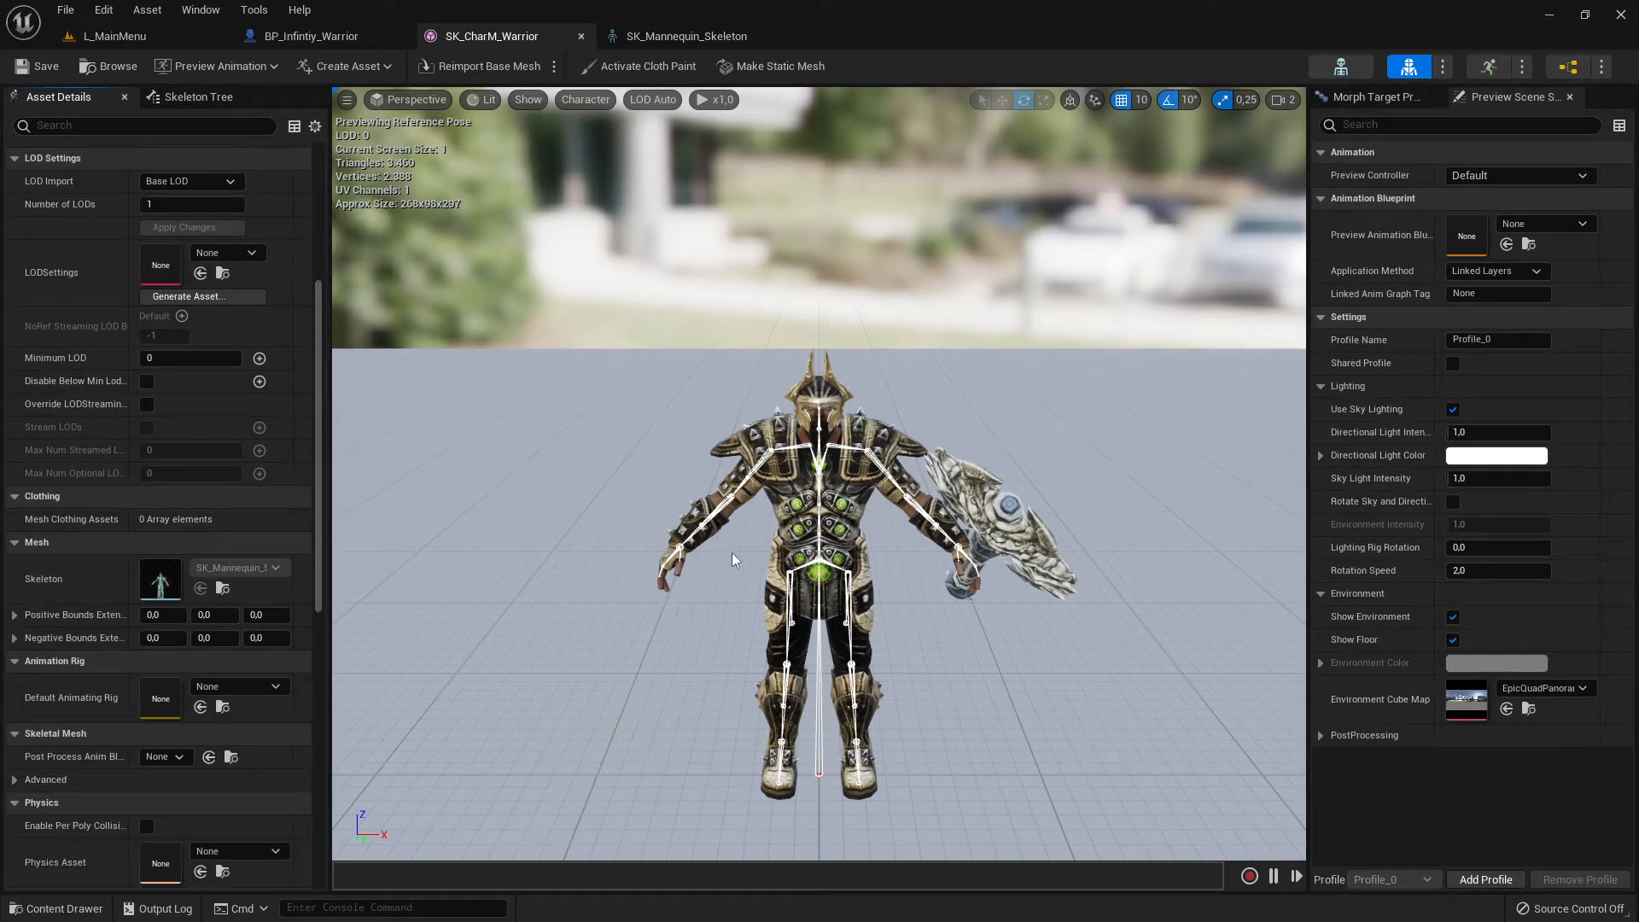
scroll(266, 381, "up", 2)
scroll(266, 381, "up", 5)
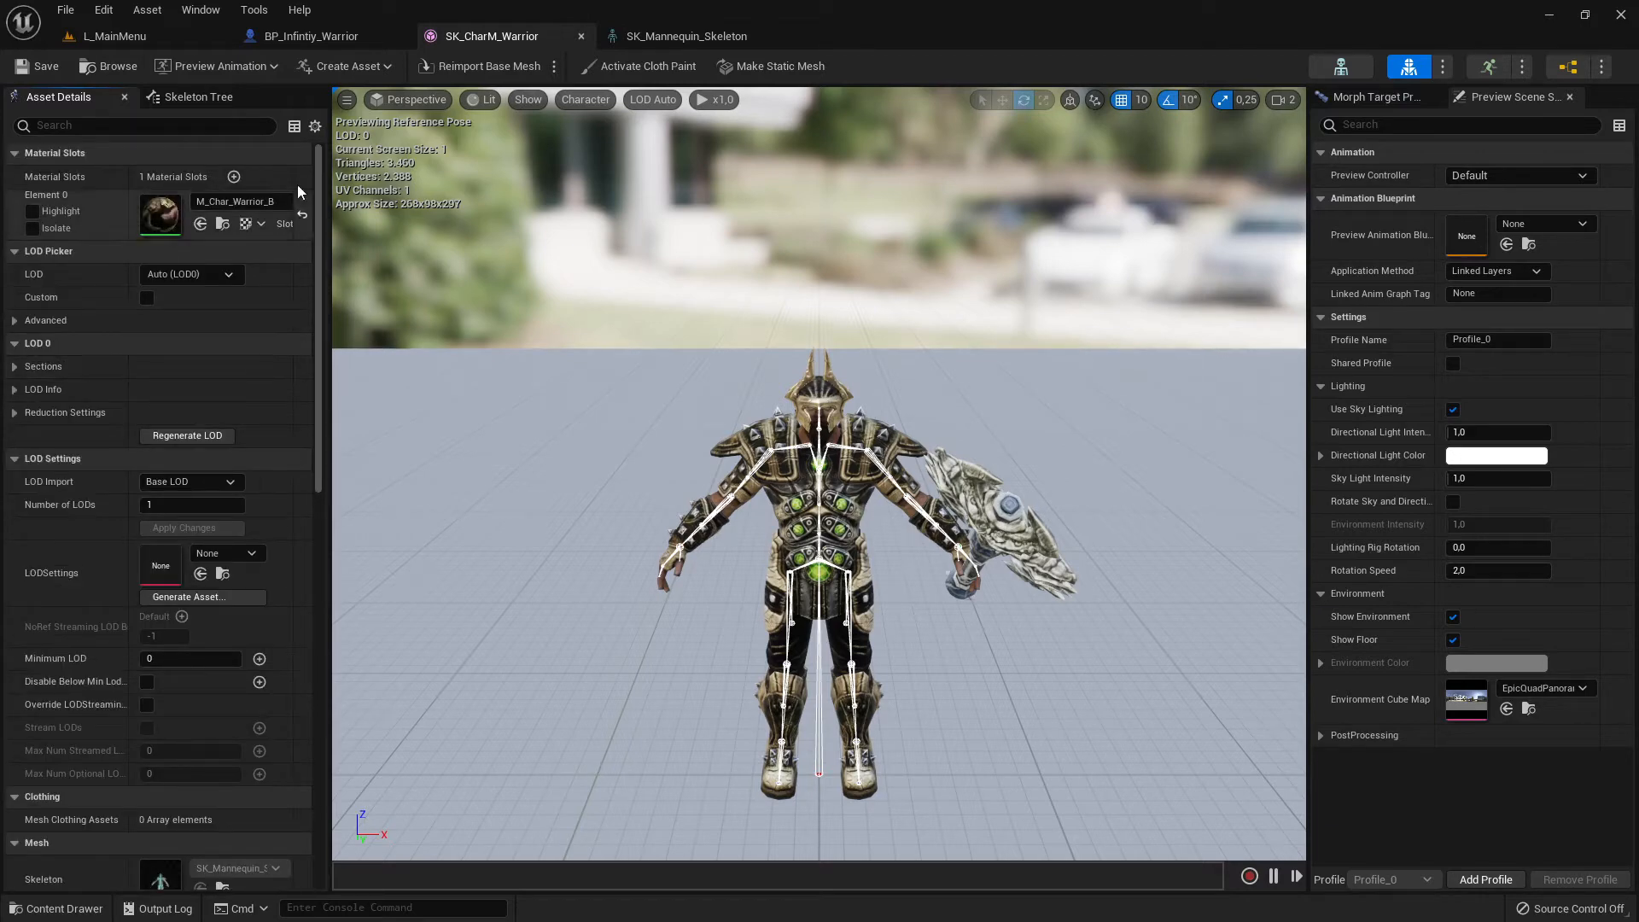
- Return the mesh editor to its skeleton tree, open the blend space testBS_MM_WalkRun and dock its window beside the other editors
left_click(203, 97)
left_click(1494, 72)
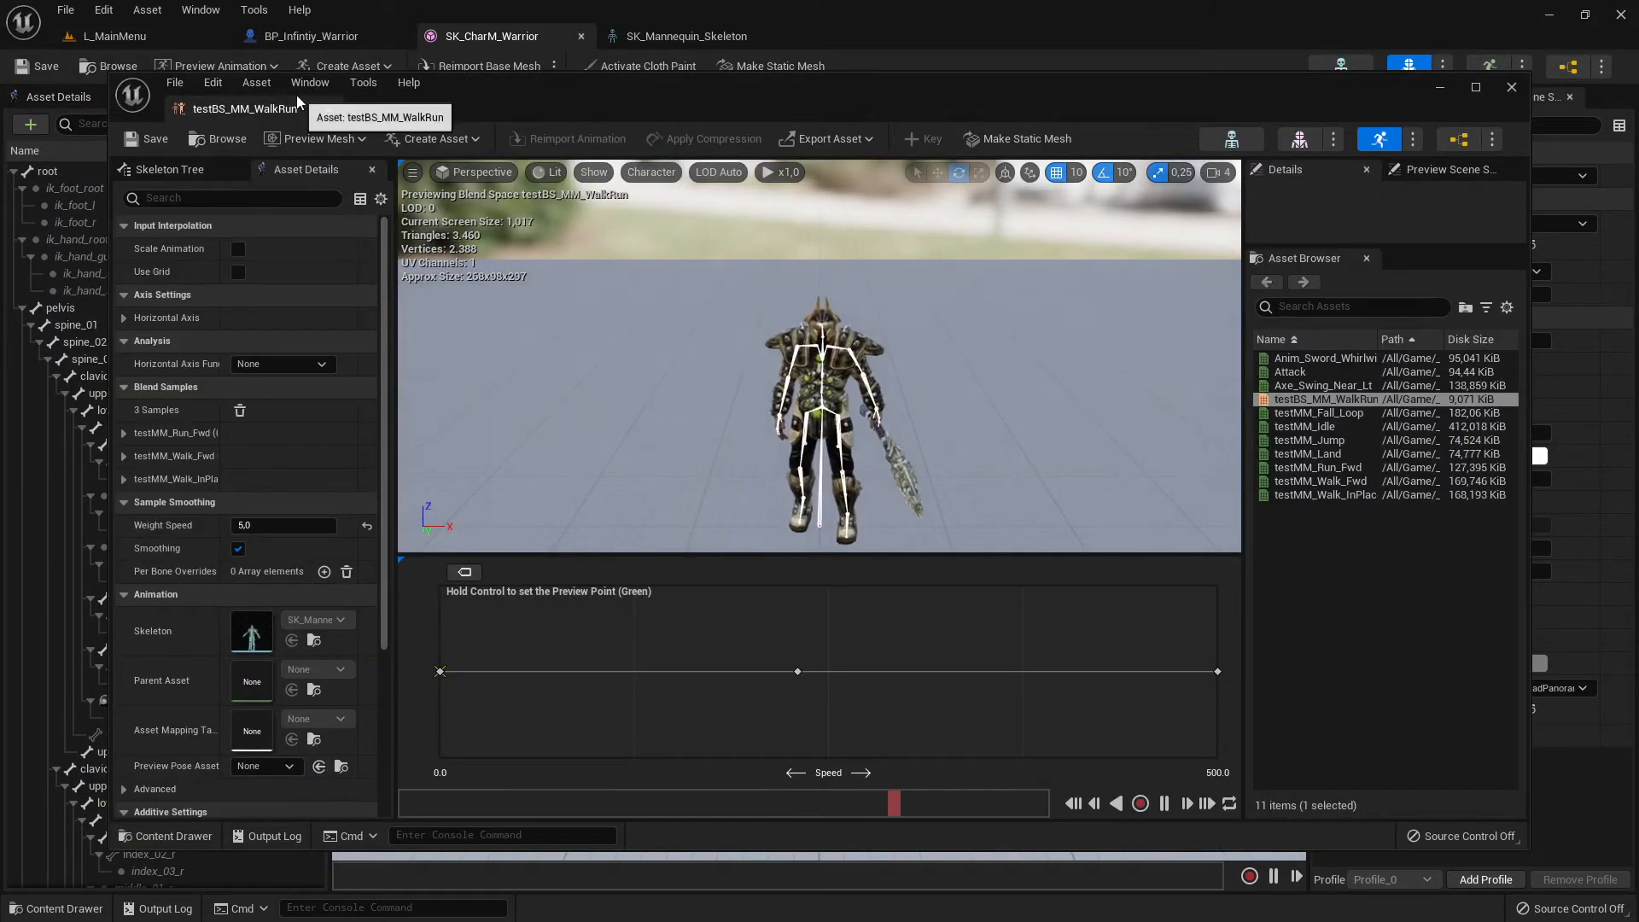
left_click_drag(232, 109, 822, 24)
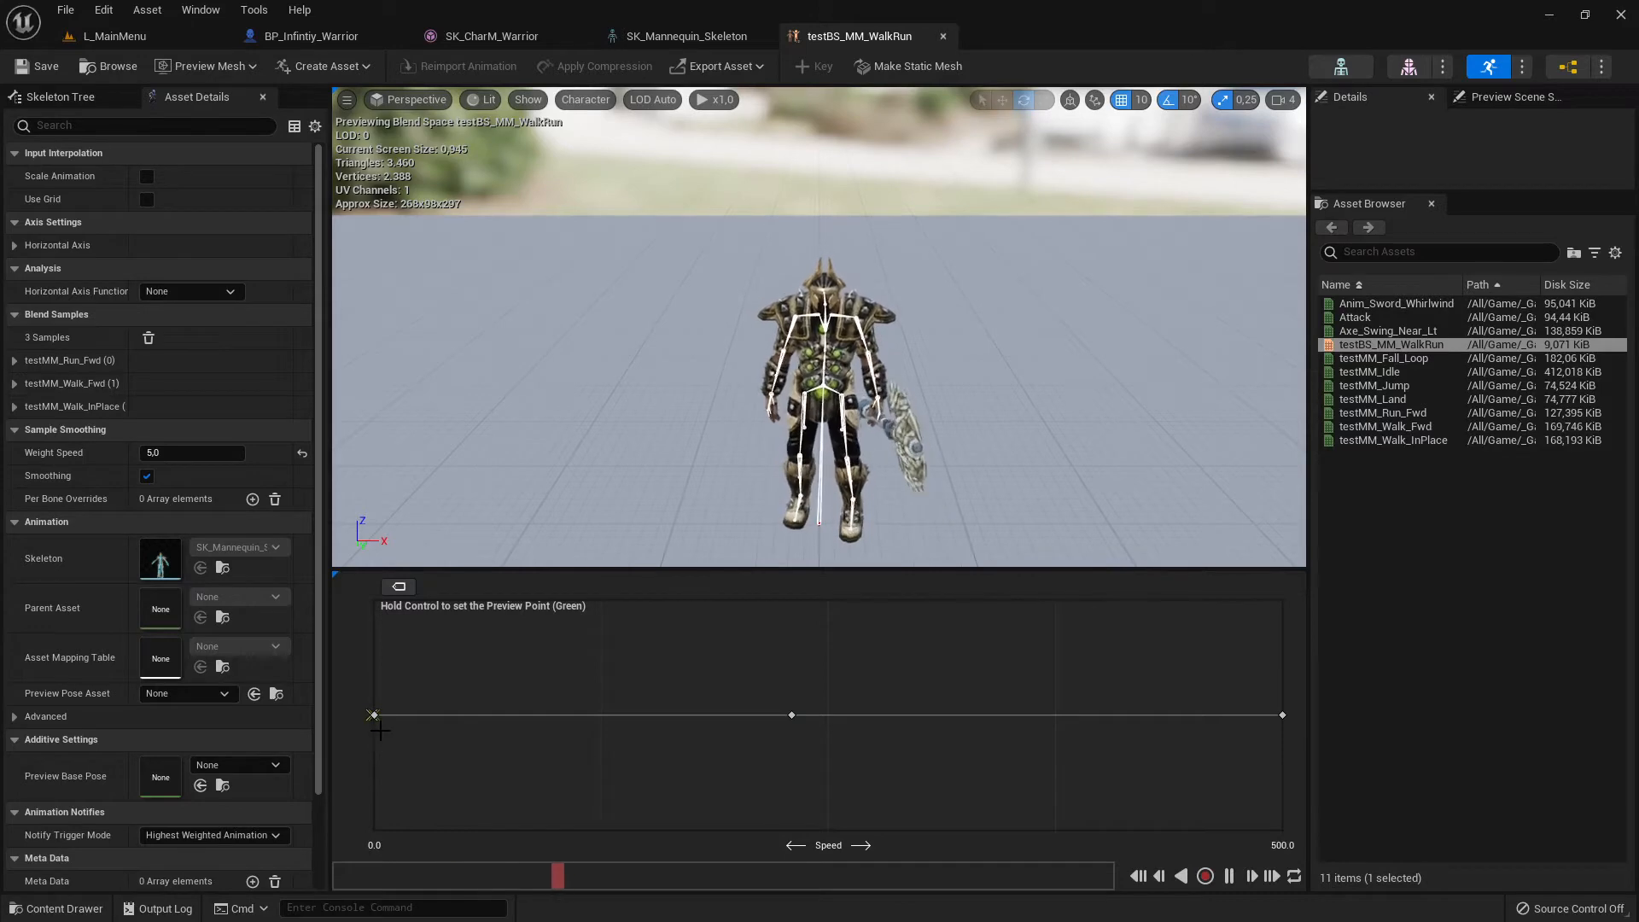
- Open the animation blueprint testABP_Manny and view its AnimGraph from the state machines through to the Output Pose
left_click(1567, 69)
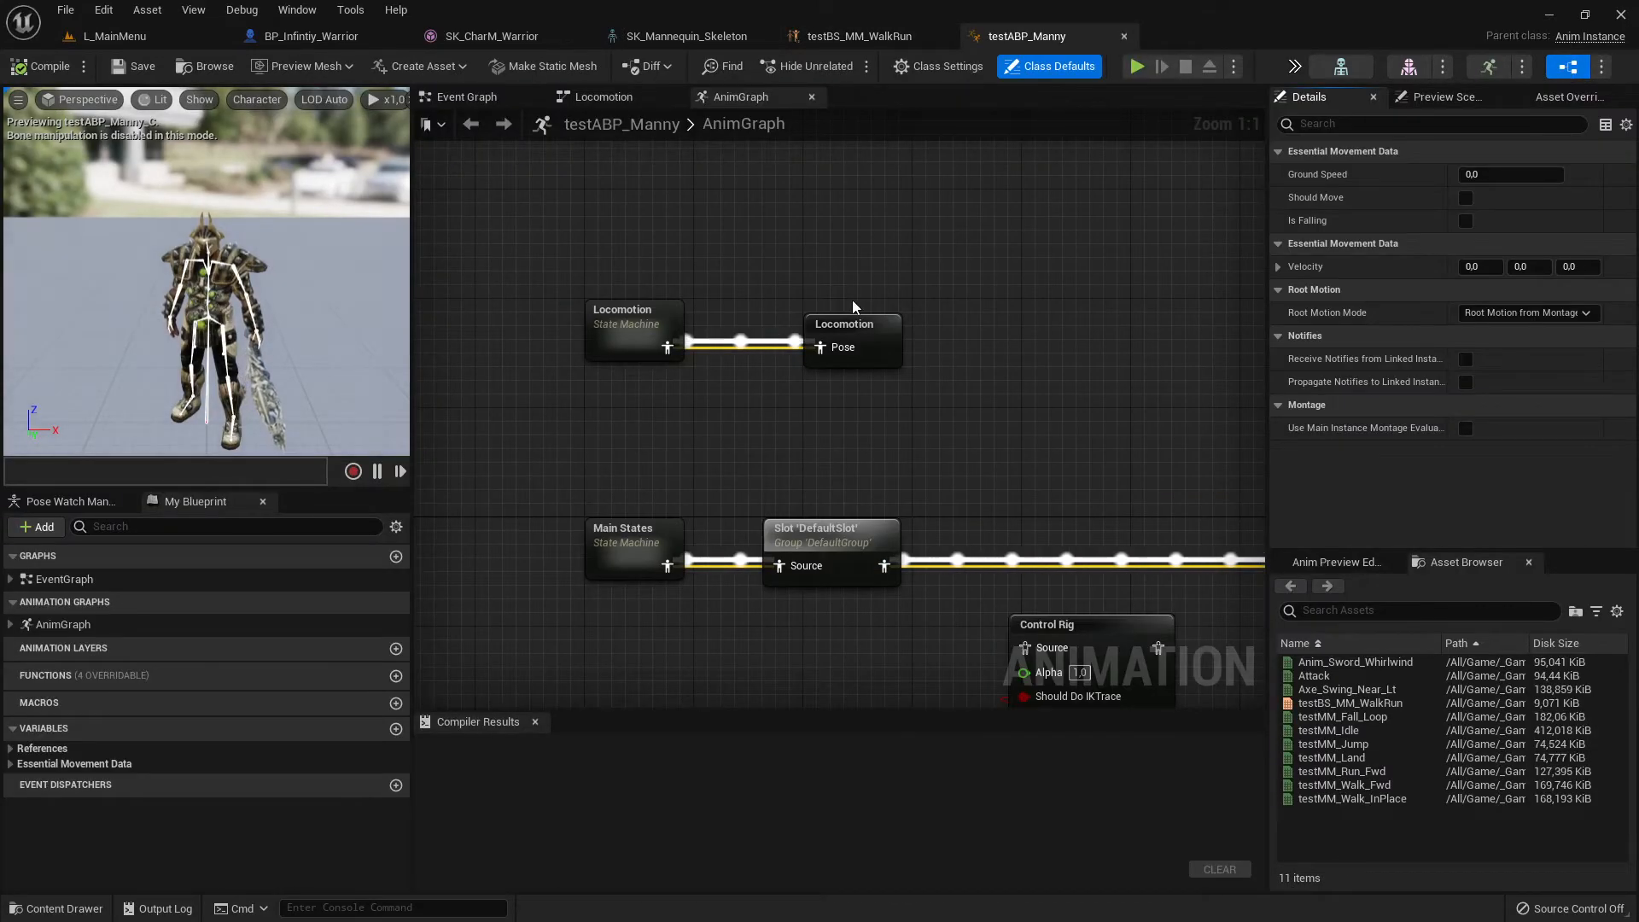
right_click_drag(827, 352, 680, 253)
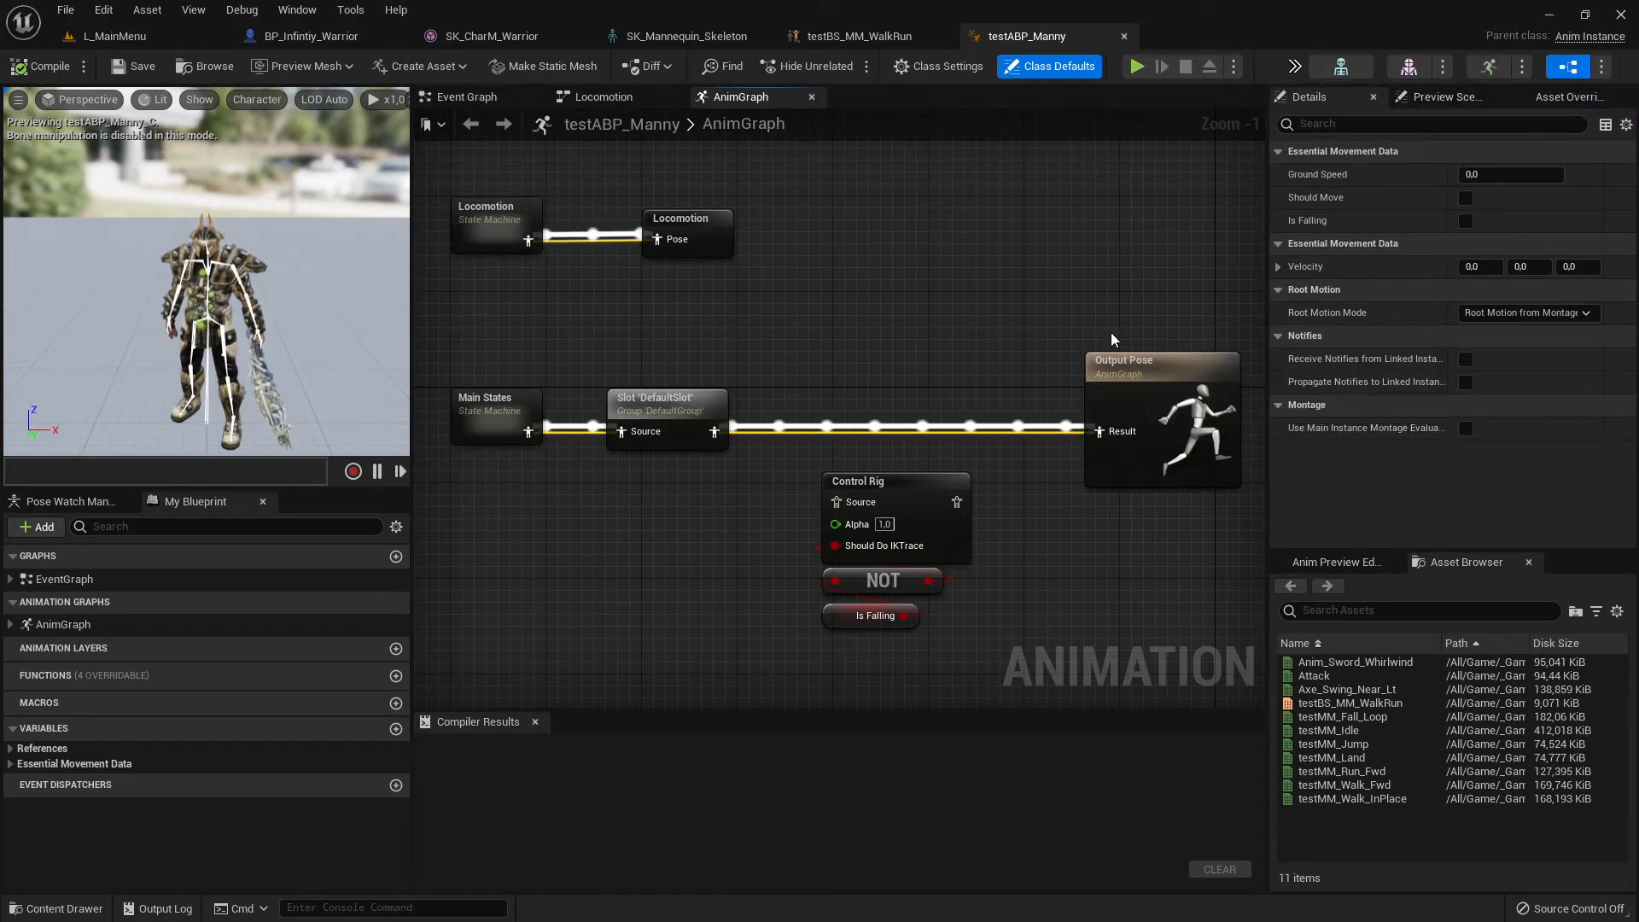
- Examine the AnimGraph's Output Pose node and the separate Control Rig, NOT and Is Falling nodes
left_click_drag(1090, 397, 1253, 543)
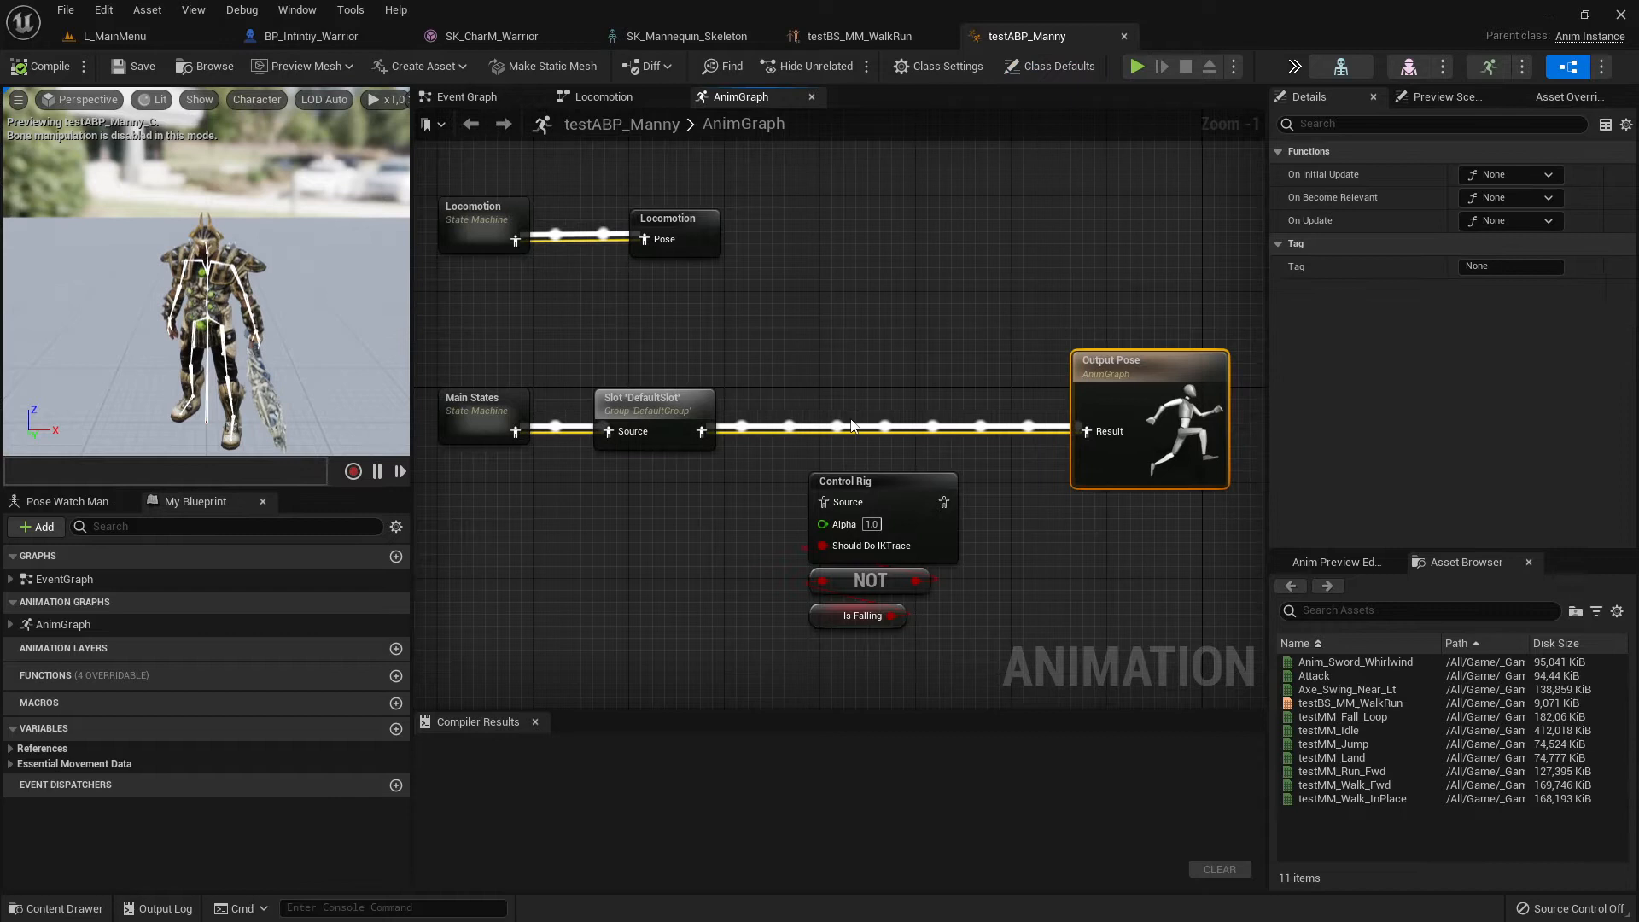
left_click(627, 298)
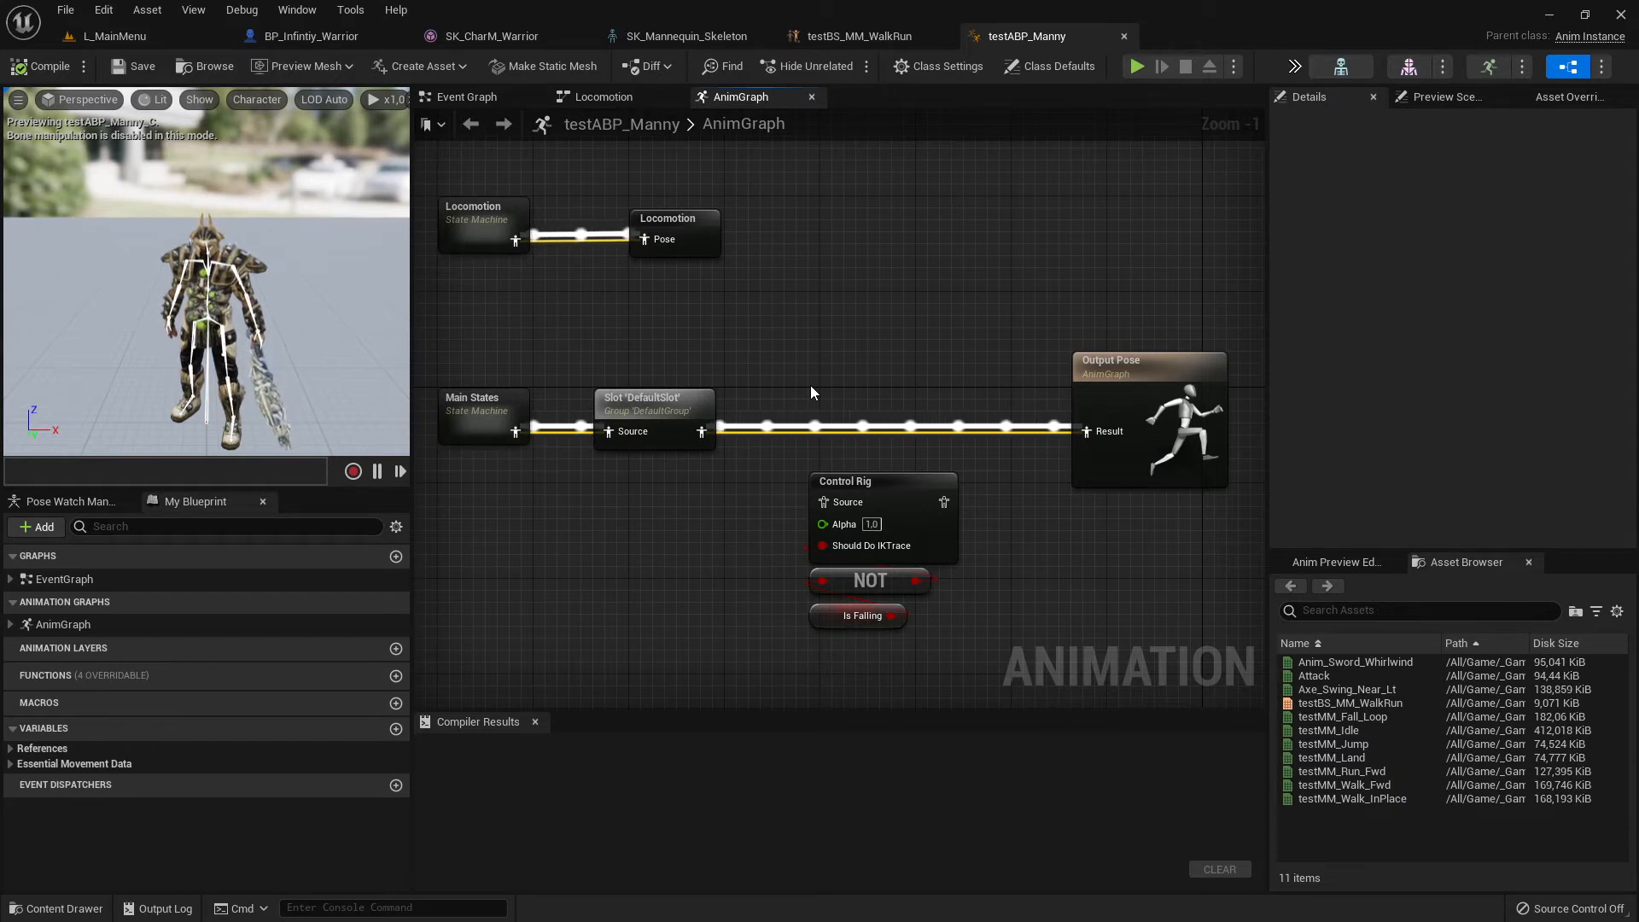
left_click_drag(794, 450, 1021, 613)
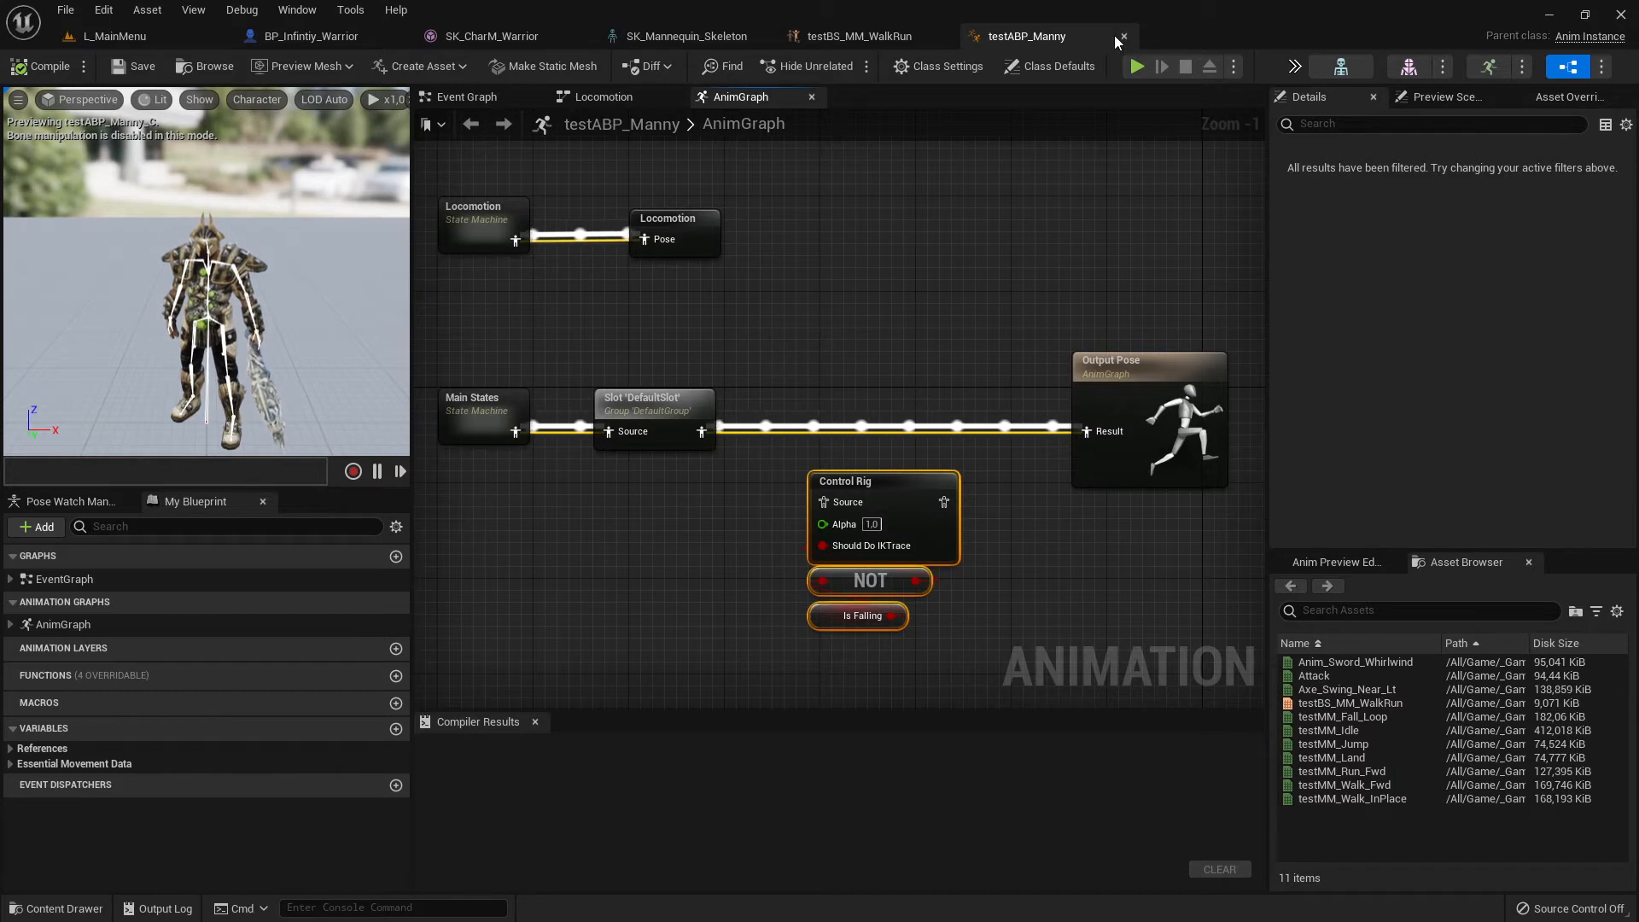
- Close the testABP_Manny, testBS_MM_WalkRun and SK_Mannequin_Skeleton editors, and return to the L_MainMenu level
left_click(862, 36)
left_click(943, 36)
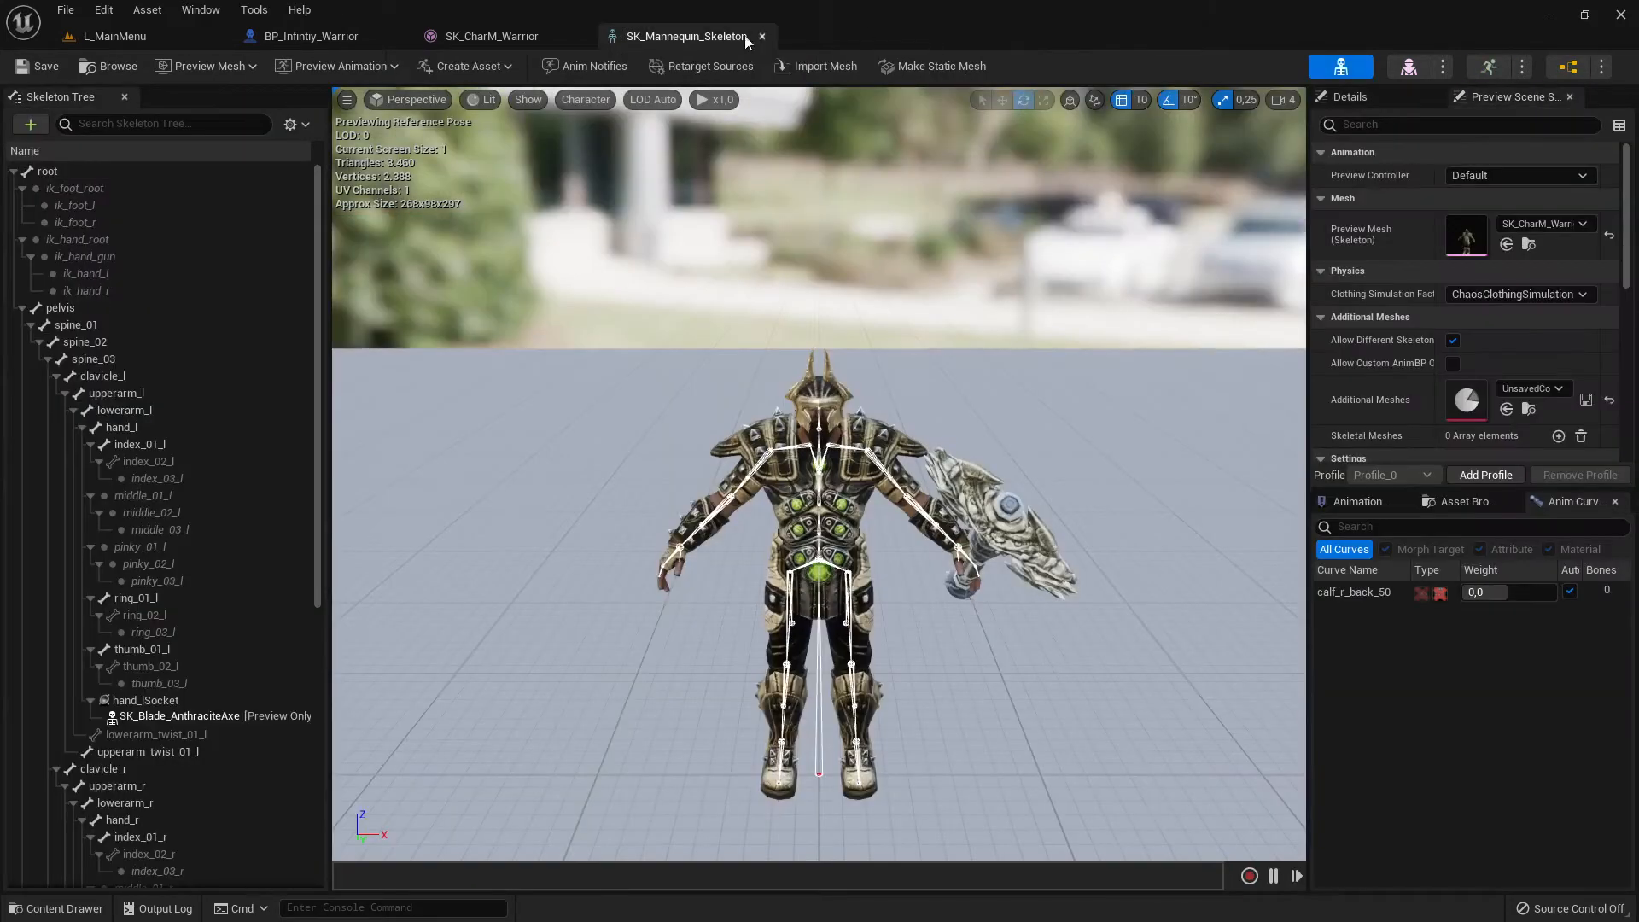
left_click(762, 36)
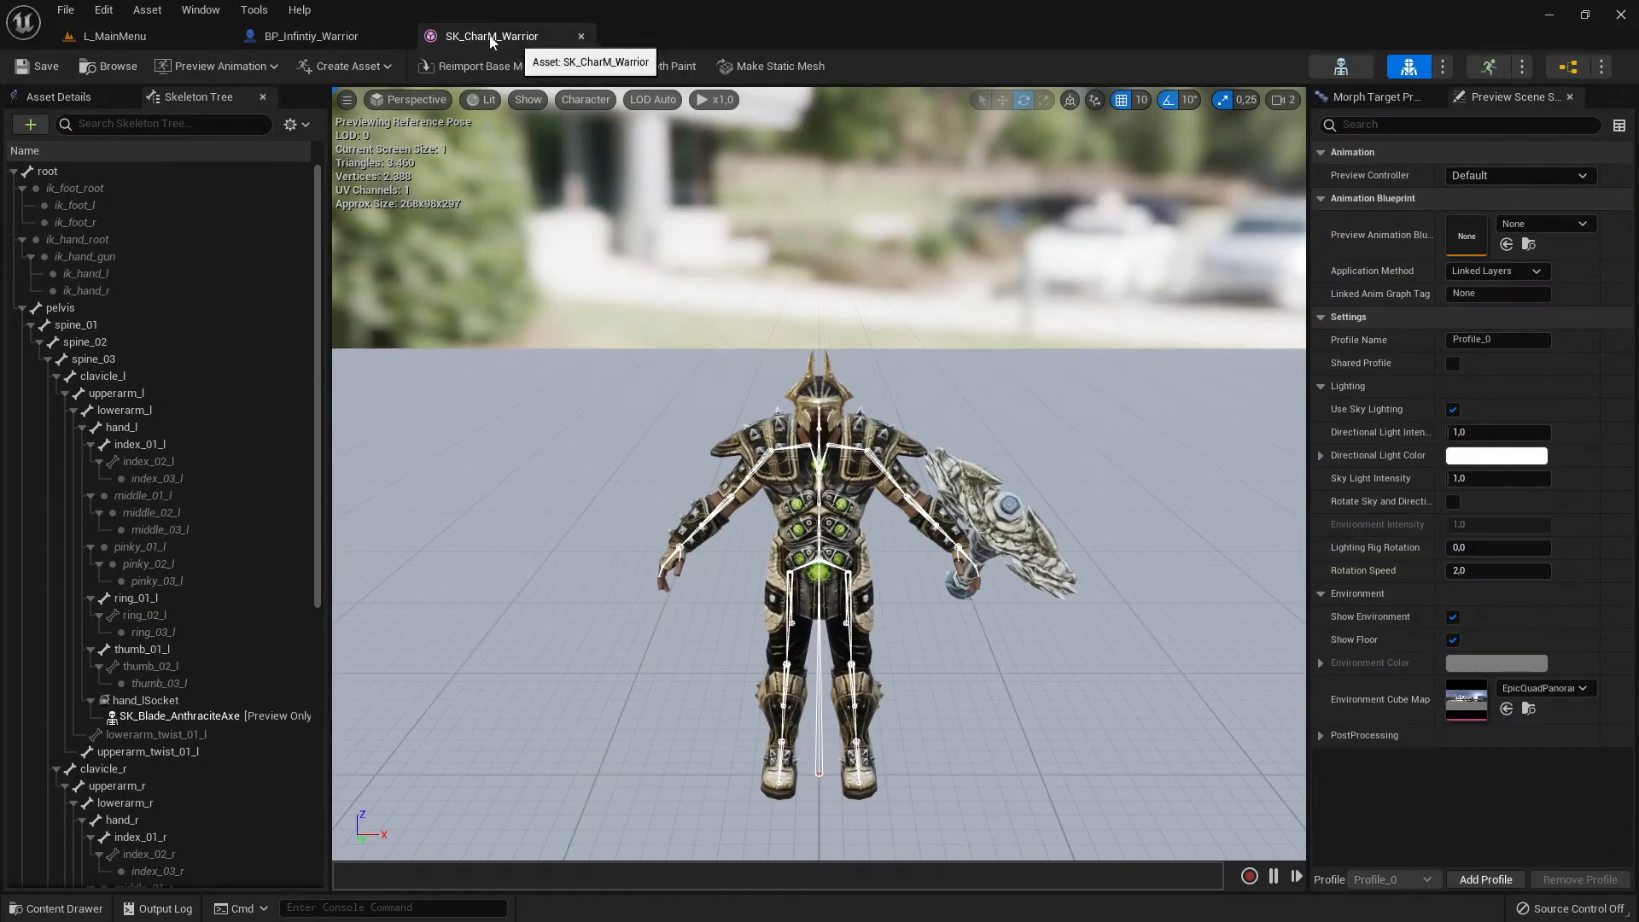
left_click(310, 36)
left_click(498, 41)
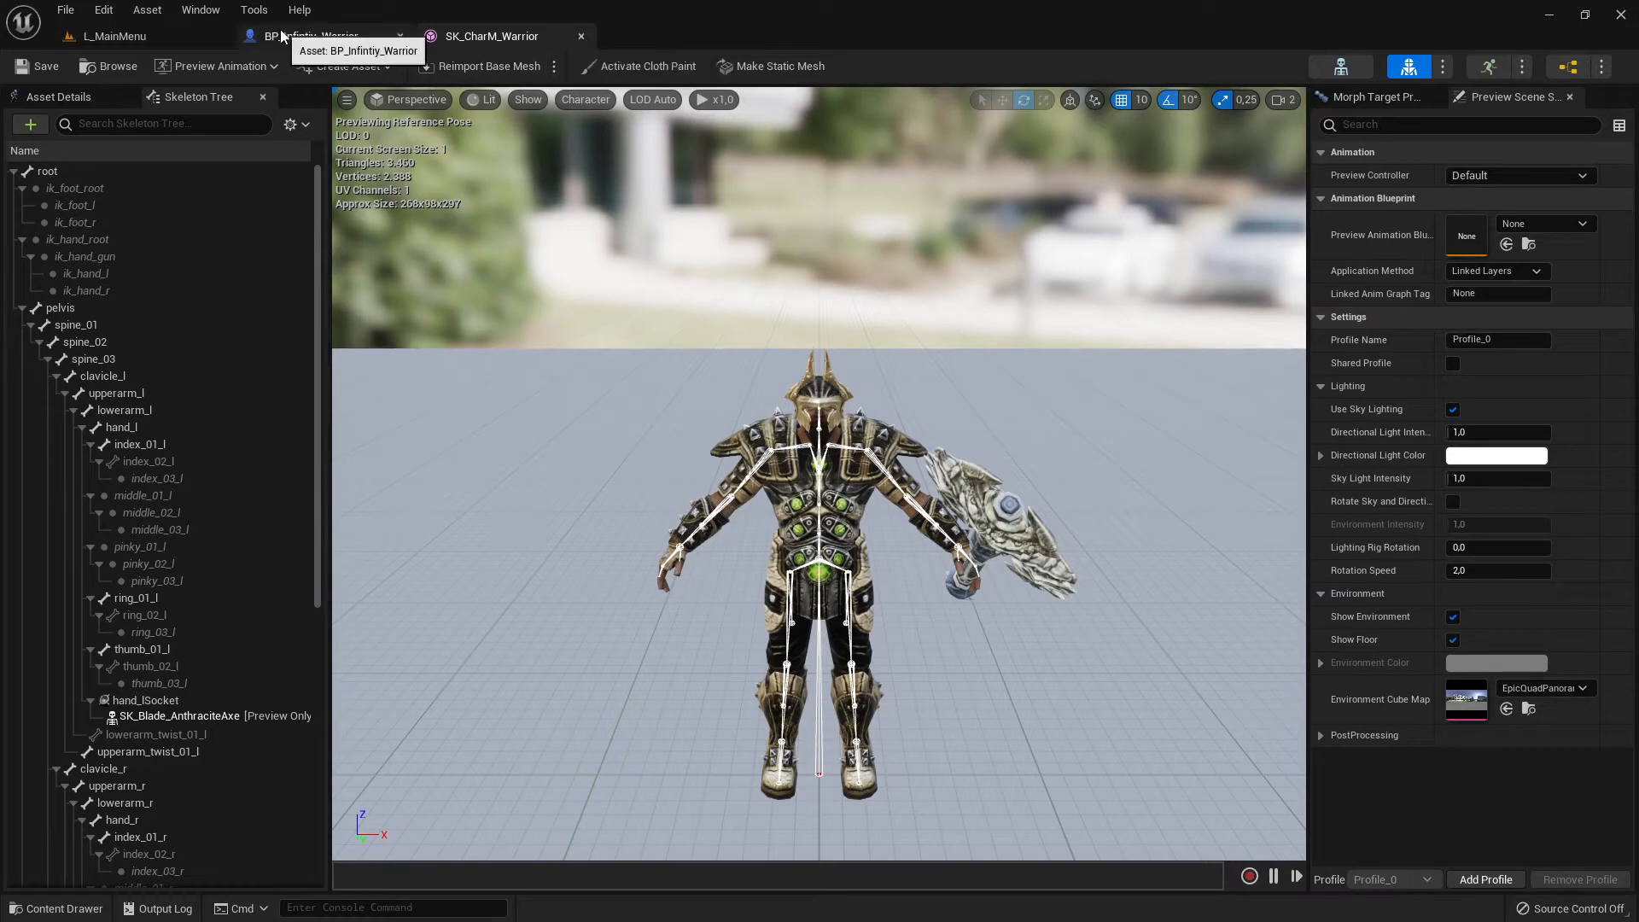
left_click(114, 36)
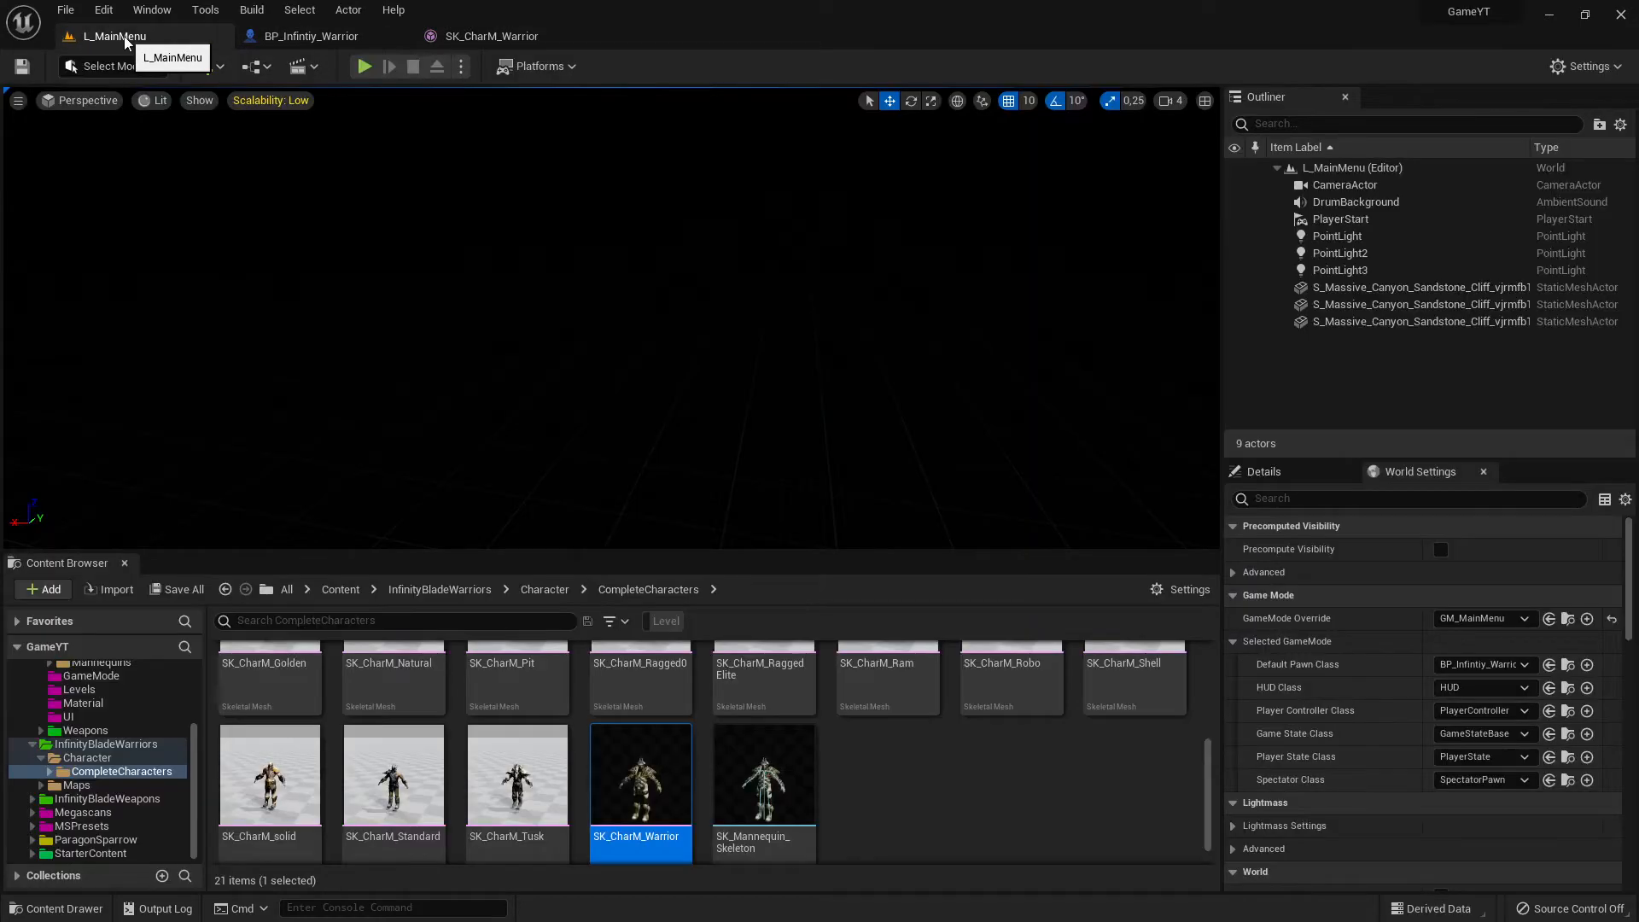
- Collapse the InfinityBladeWarriors and Characters folders in the content tree, and open the Animations folder inside _GameYT
left_click(34, 746)
scroll(128, 757, "up", 3)
left_click(116, 698)
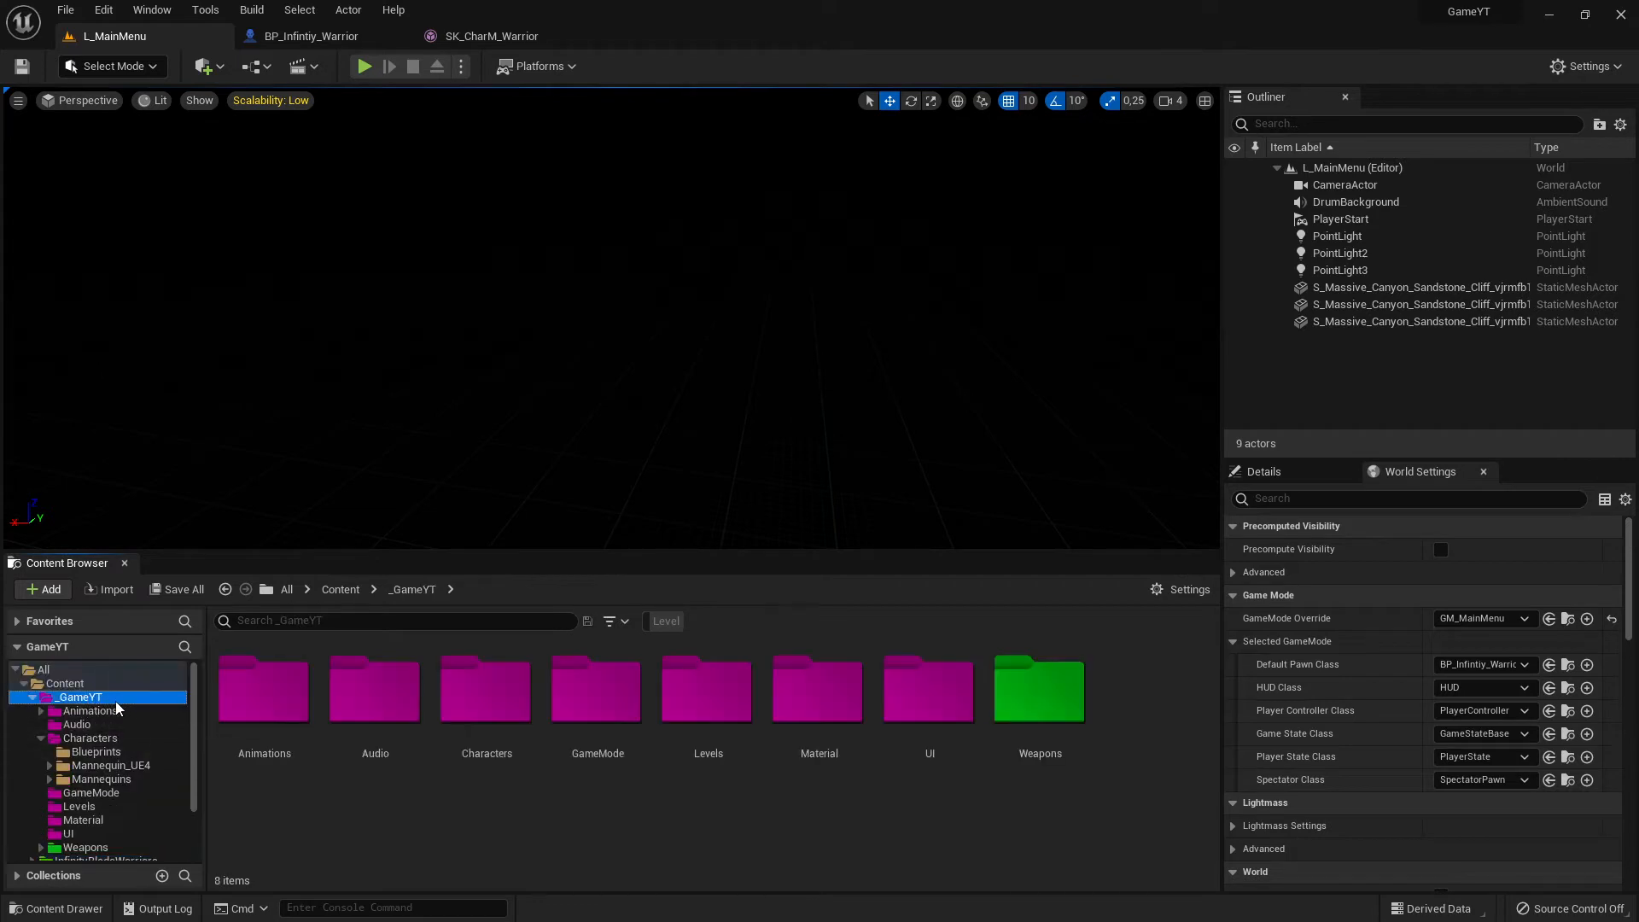
left_click(41, 739)
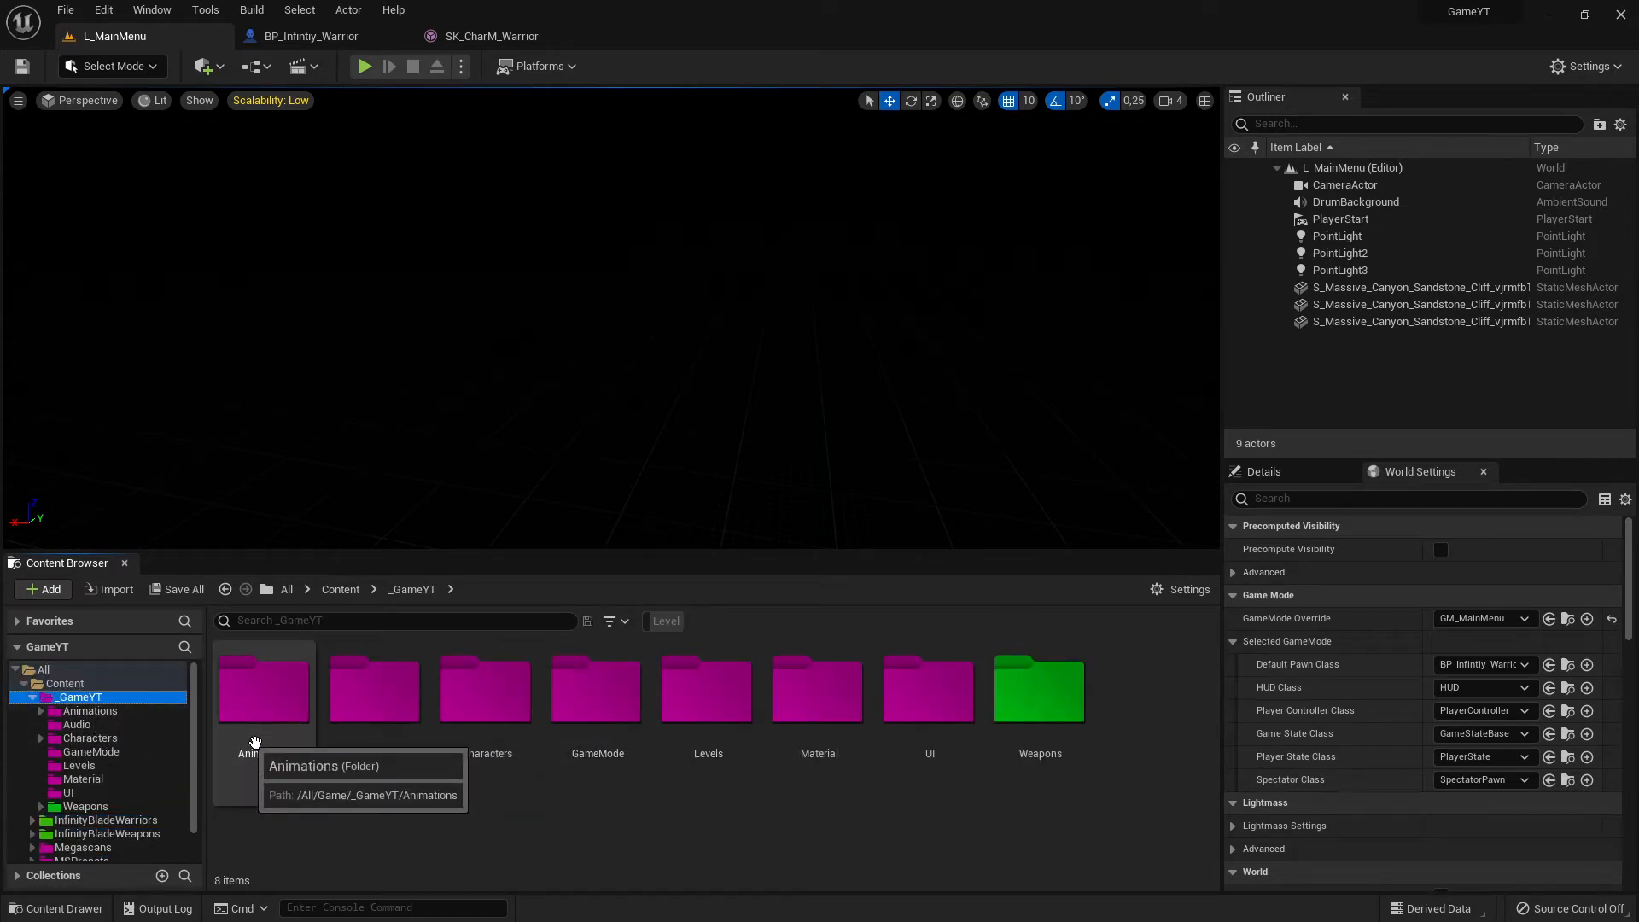
left_click(257, 706)
double_click(257, 707)
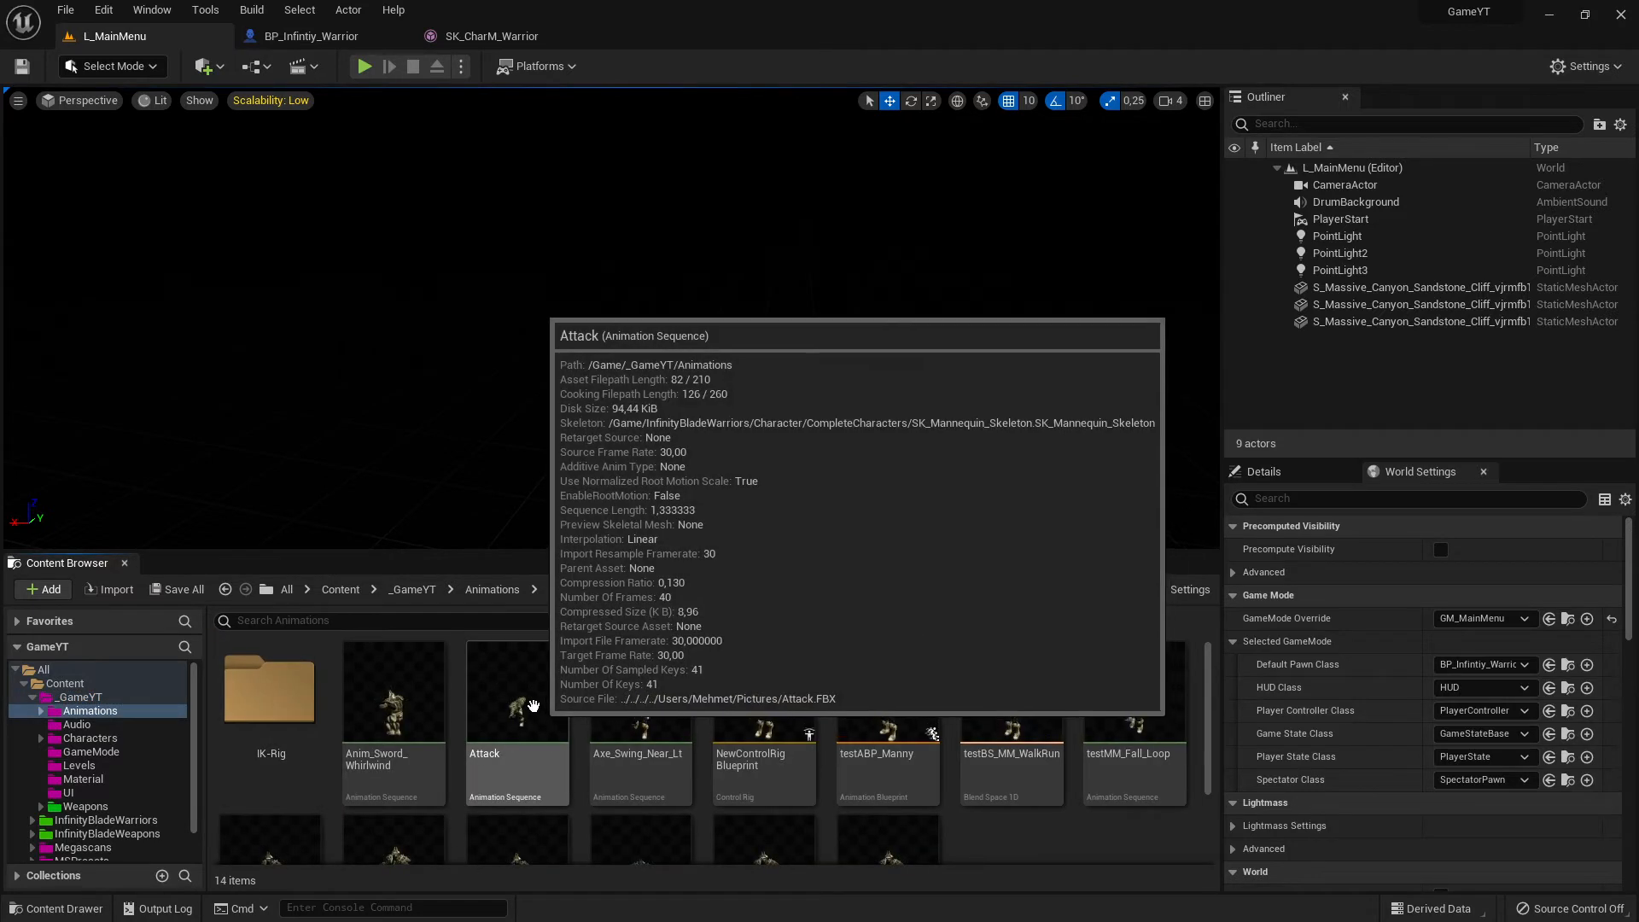
- Check the contents of the IK-Rig subfolder, and return to the Animations folder to look over its assets
double_click(317, 693)
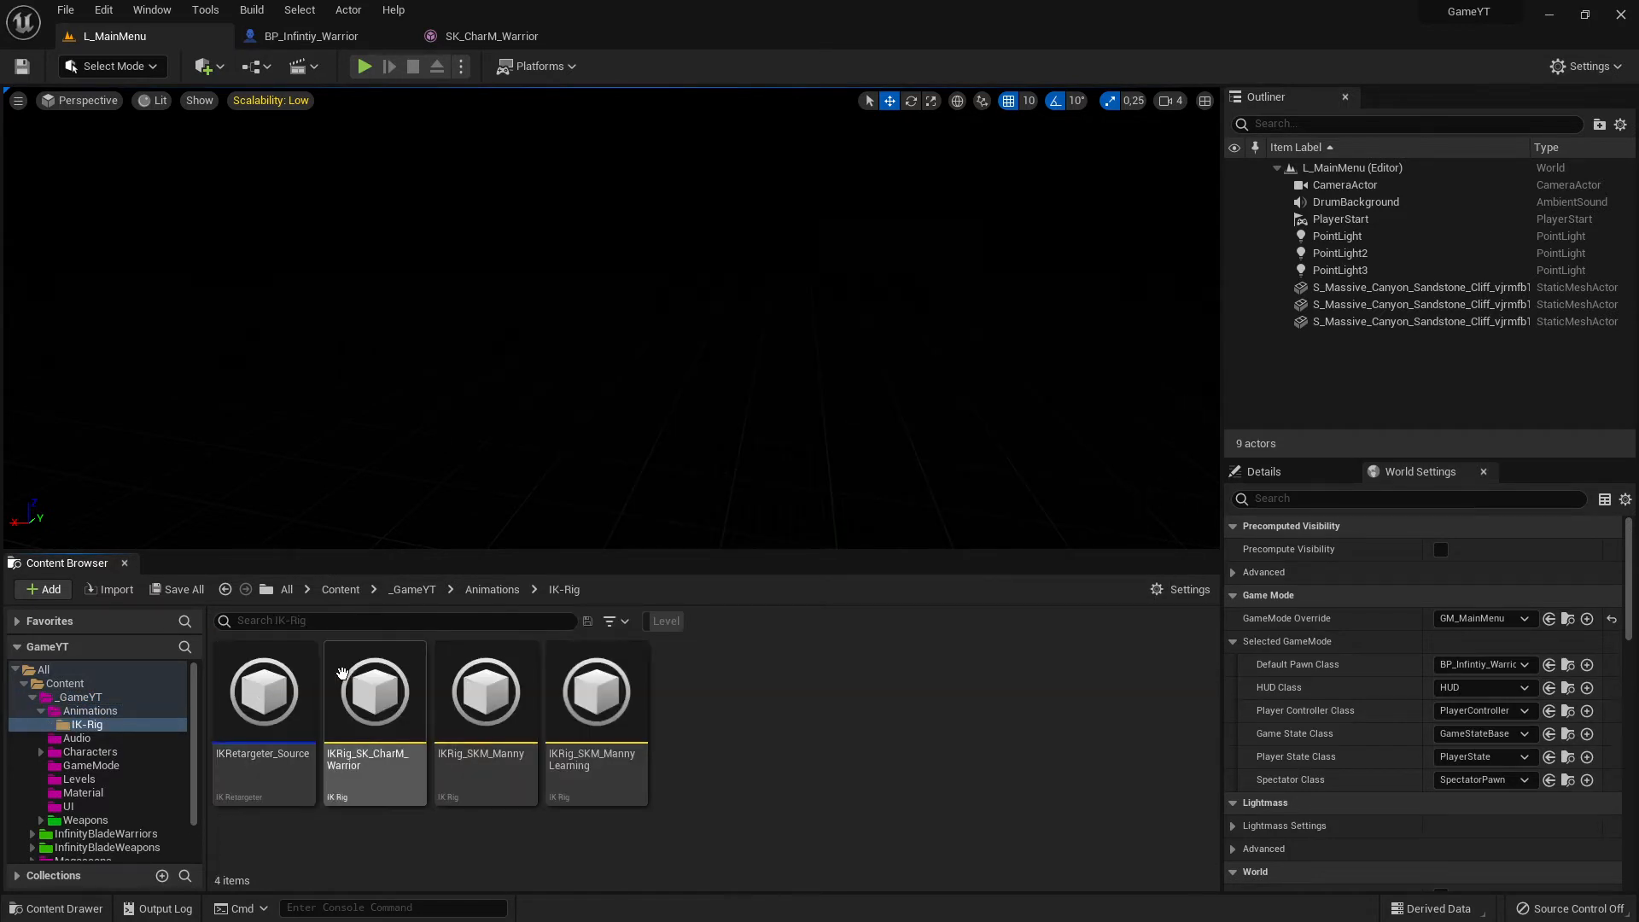
left_click(85, 711)
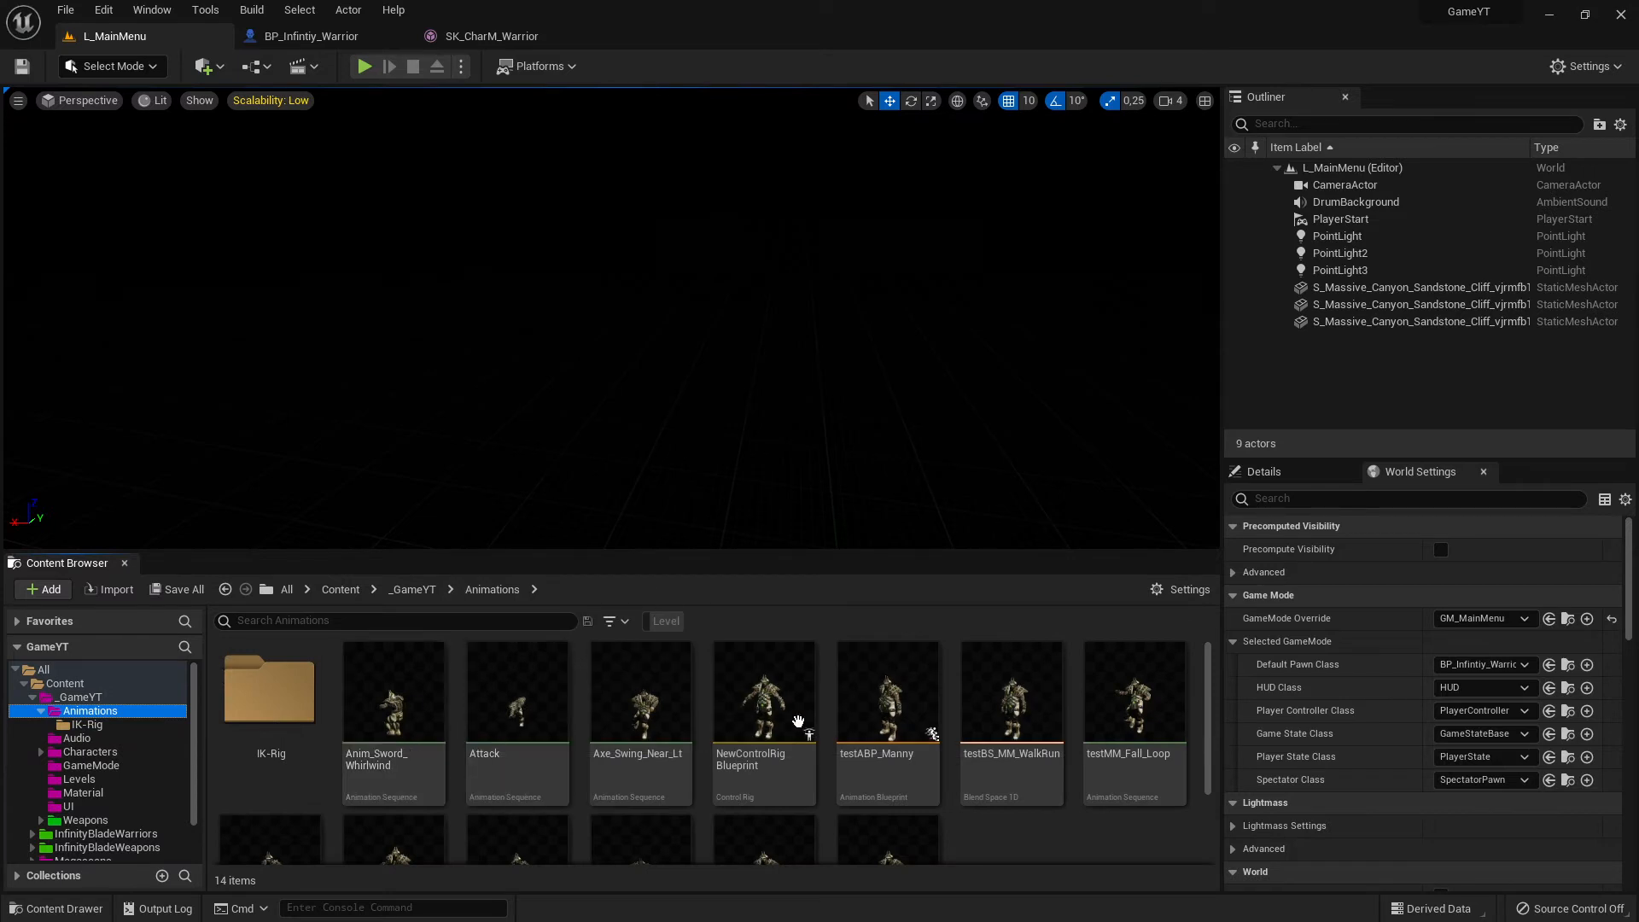
scroll(986, 807, "down", 2)
scroll(986, 807, "up", 2)
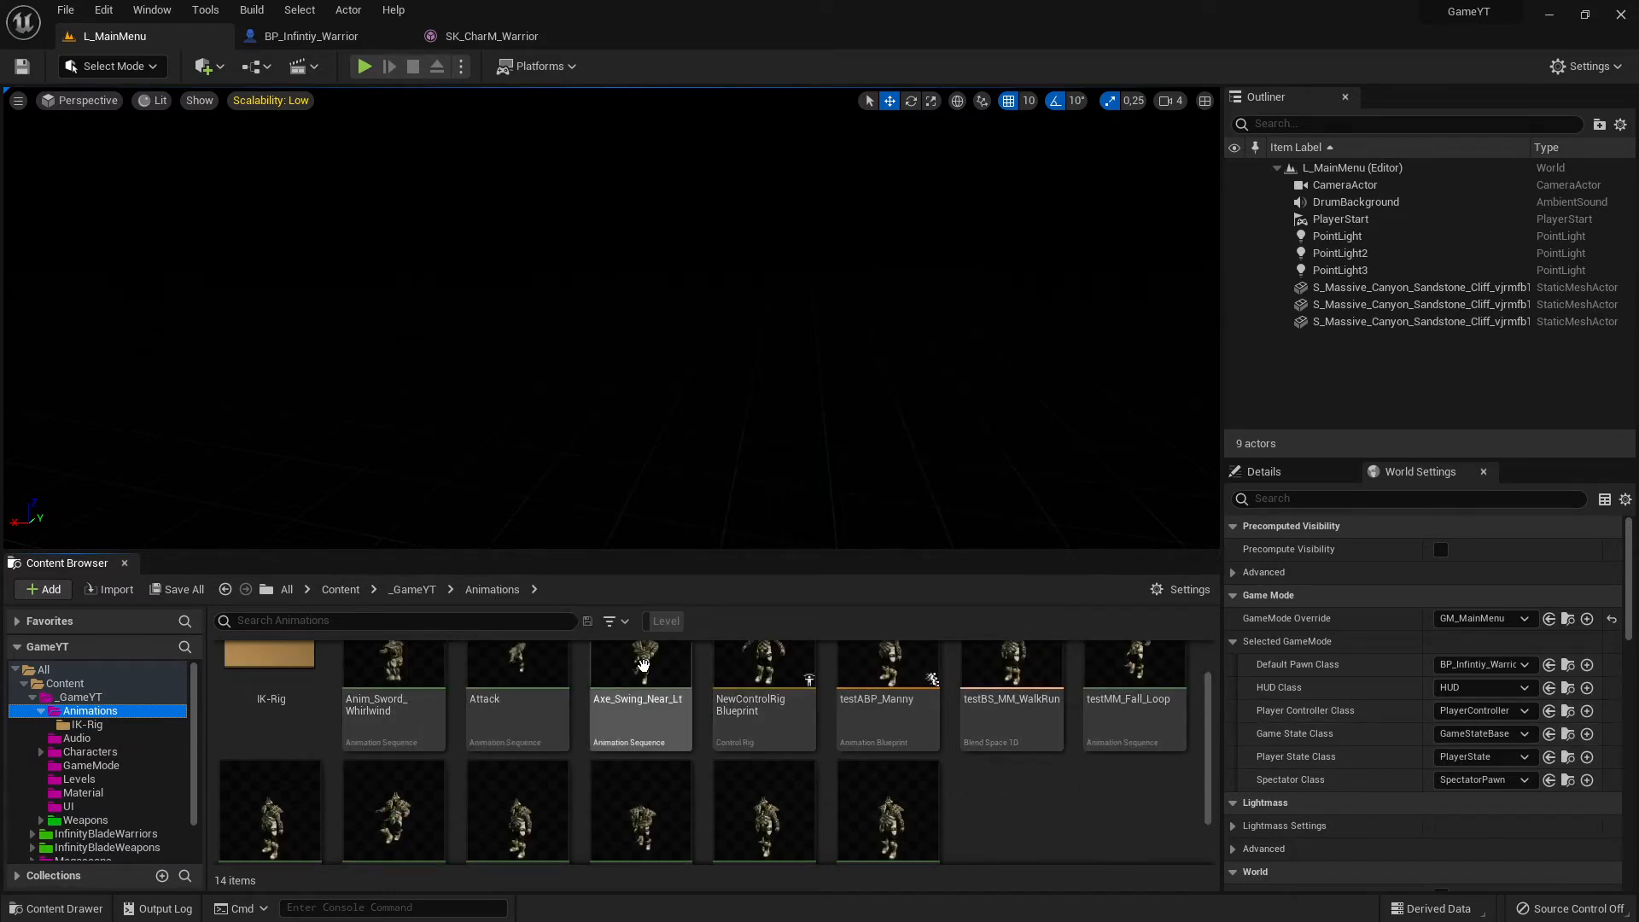
scroll(854, 768, "up", 1)
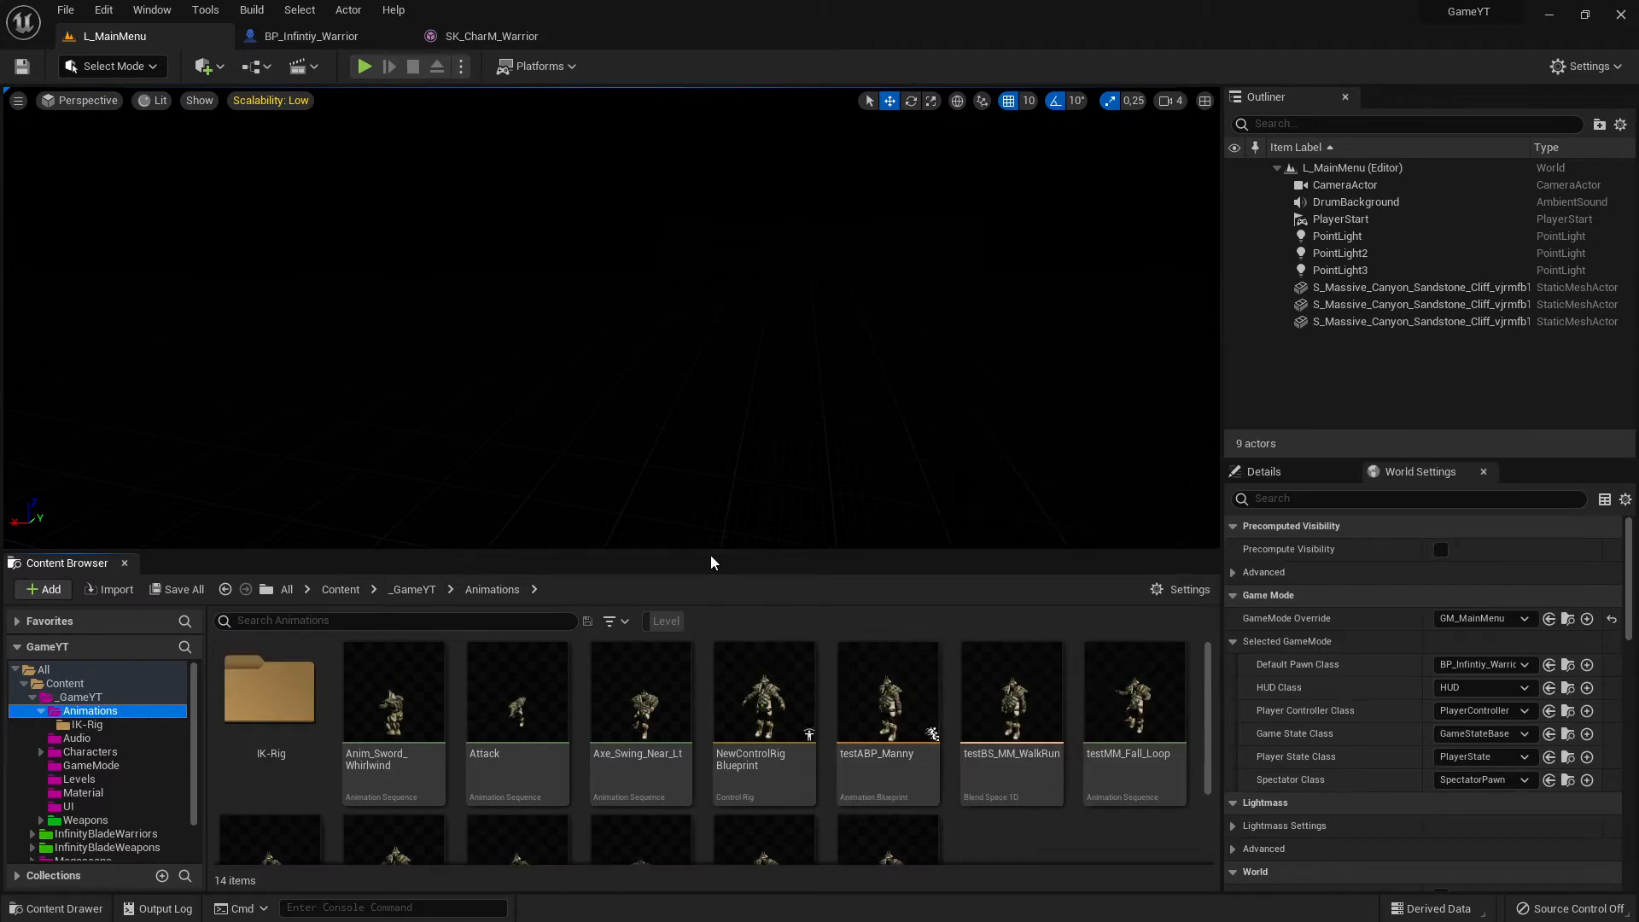
- Enlarge the content browser area and create a new folder named AnimationBlueprint inside the Animations folder
left_click_drag(809, 556, 823, 469)
right_click(1004, 808)
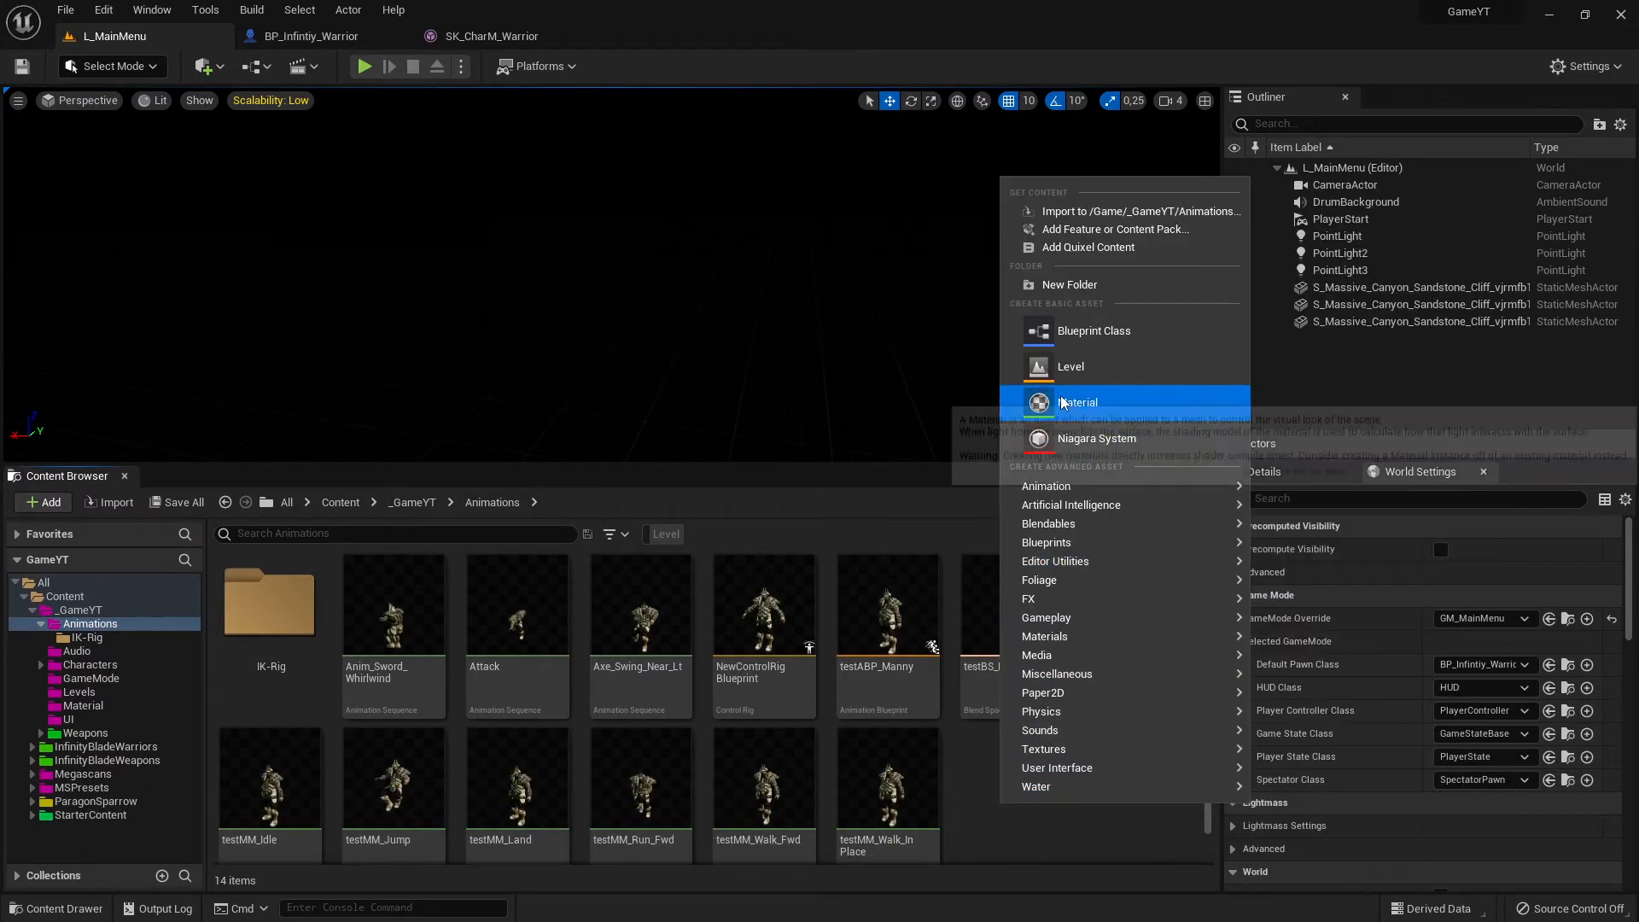
left_click(1113, 285)
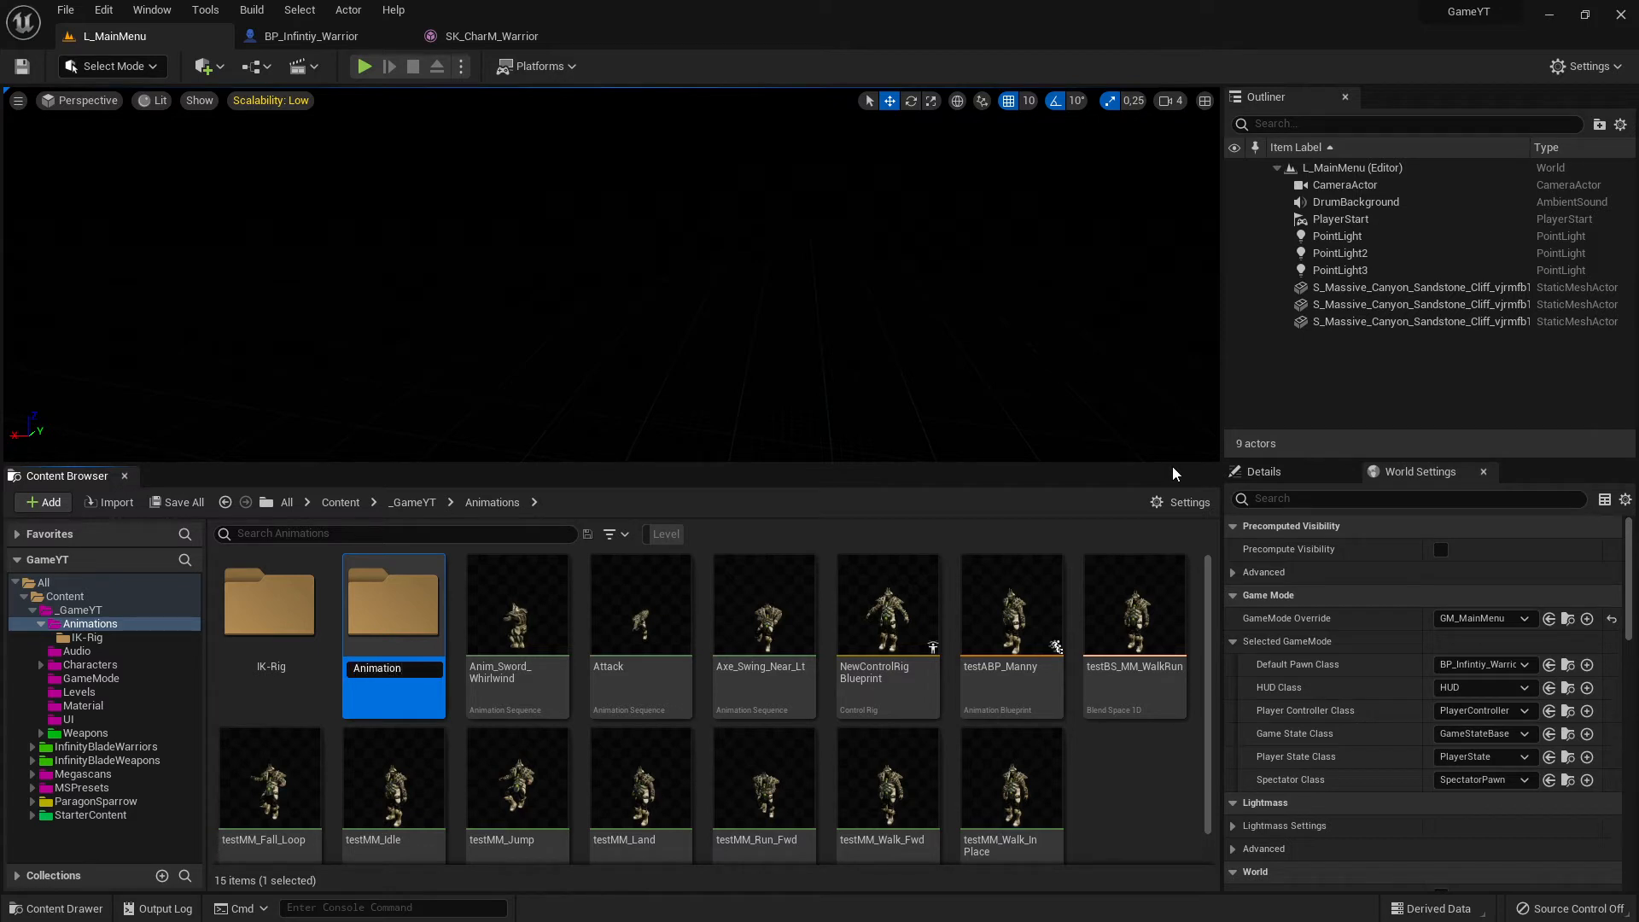
type("nt")
key("Return")
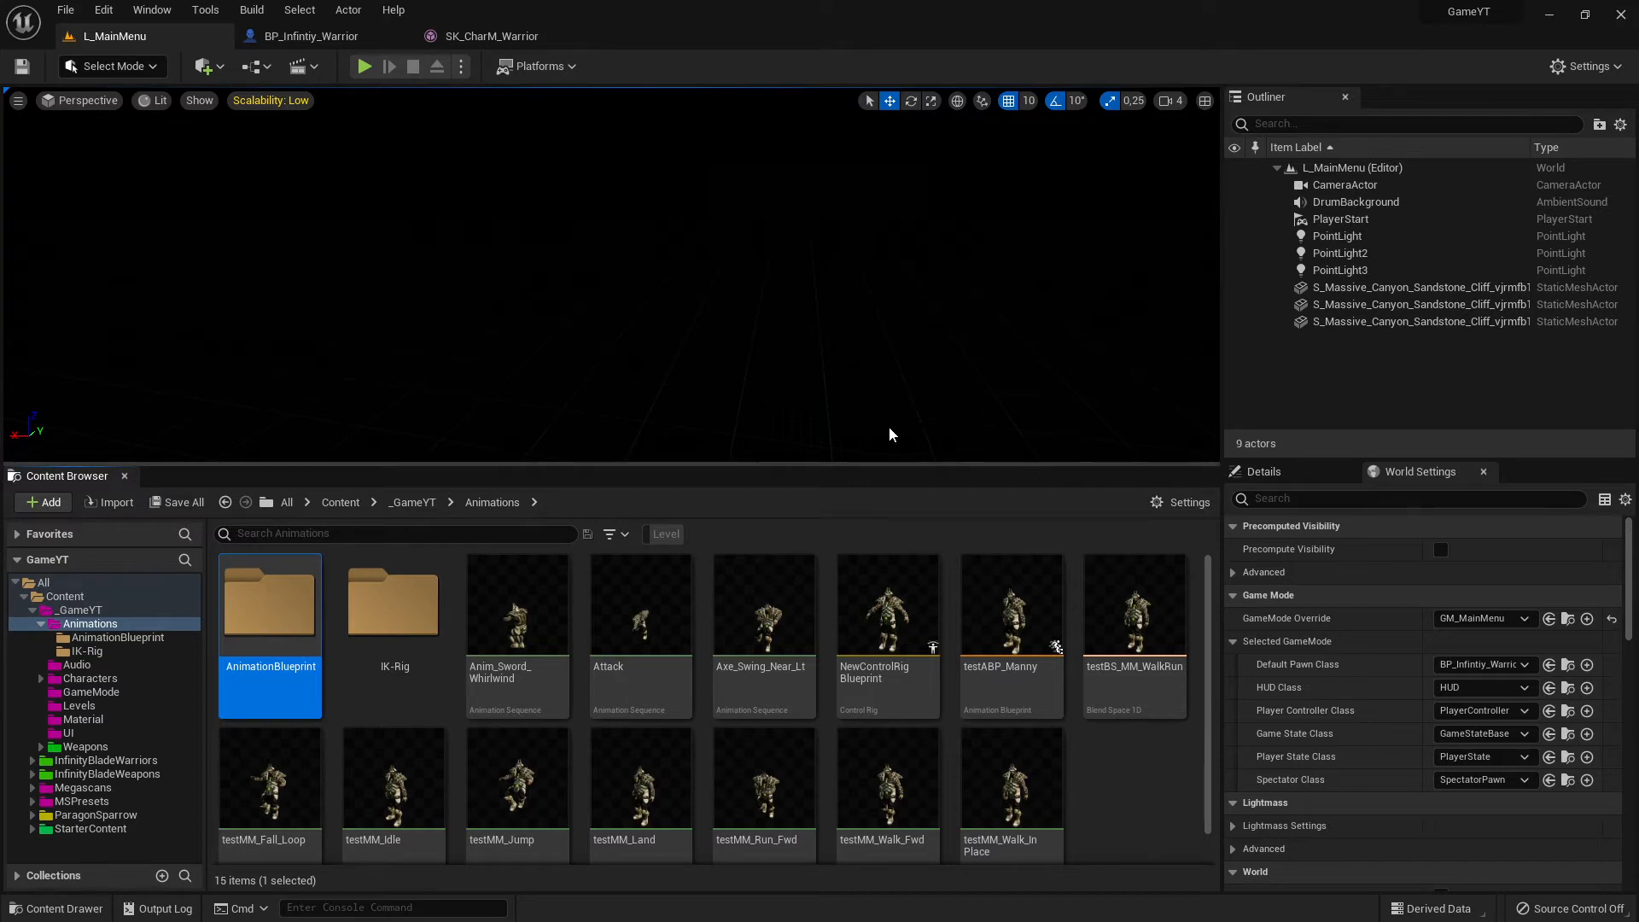
left_click(1129, 798)
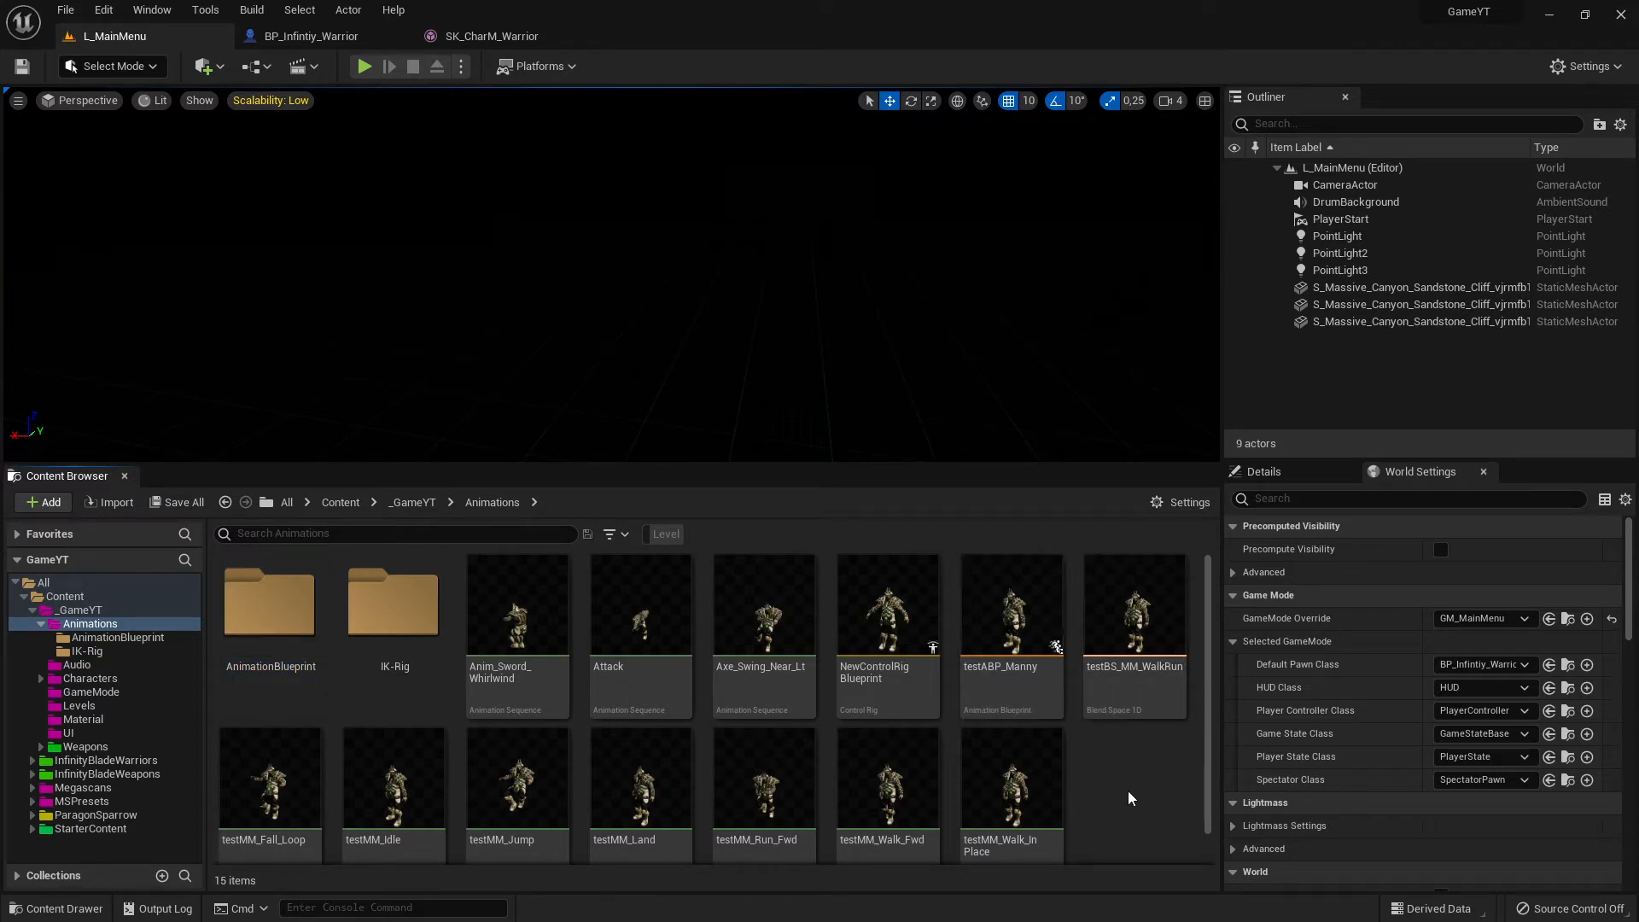
- Open the animation blueprint testABP_Manny from the Animations folder, and close the SK_CharM_Warrior mesh editor
mouse_move(1027, 611)
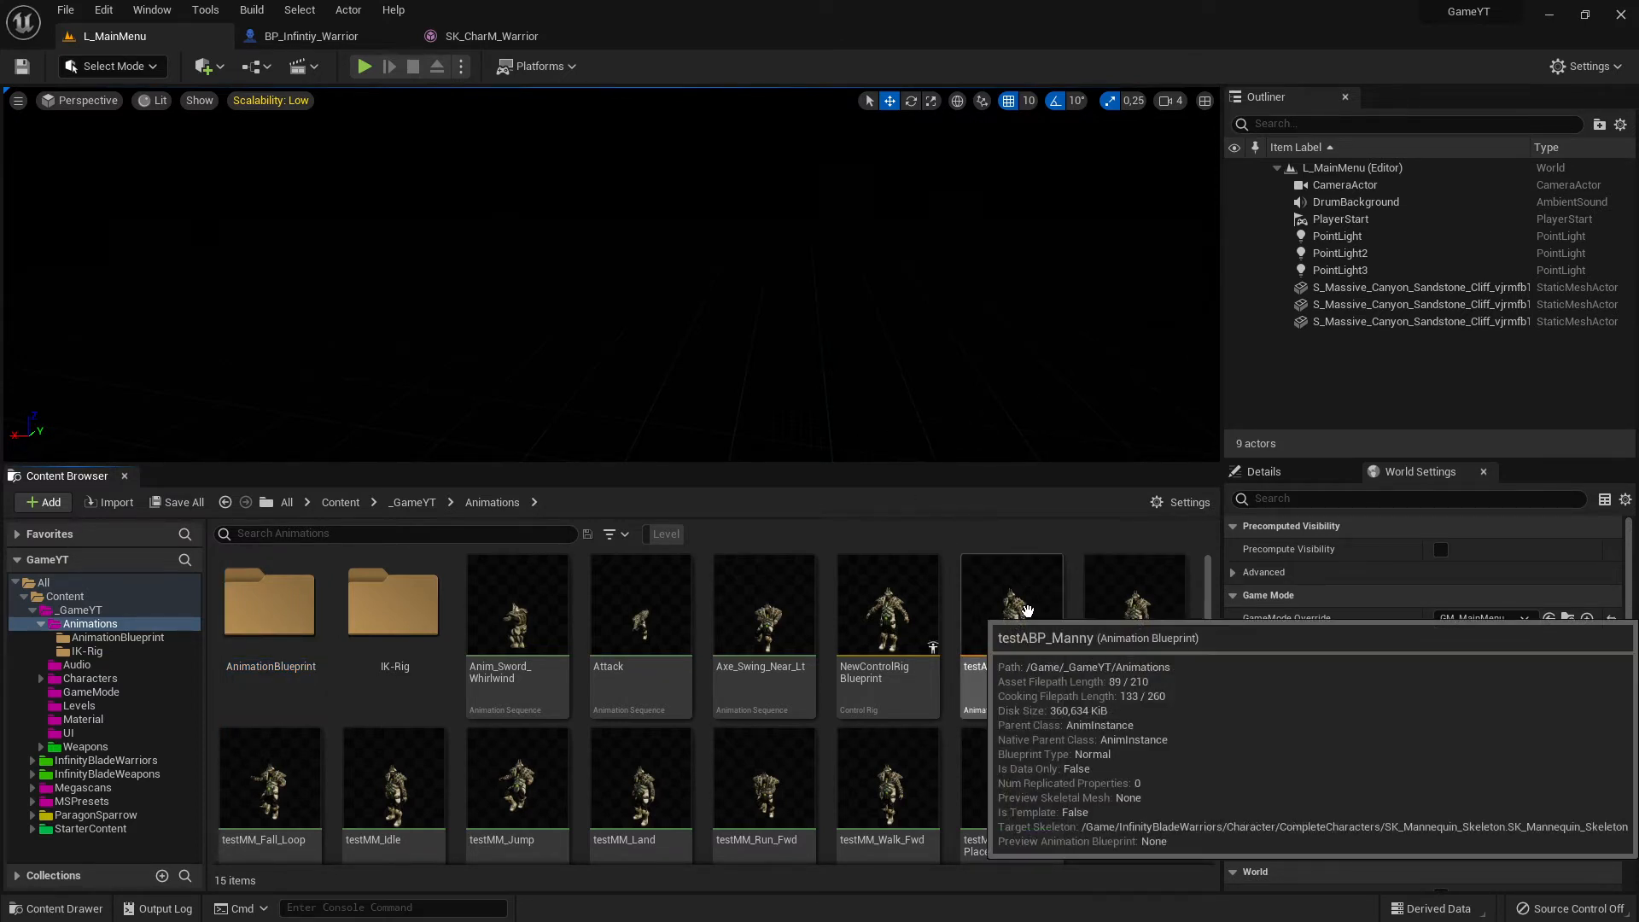
left_click(1021, 625)
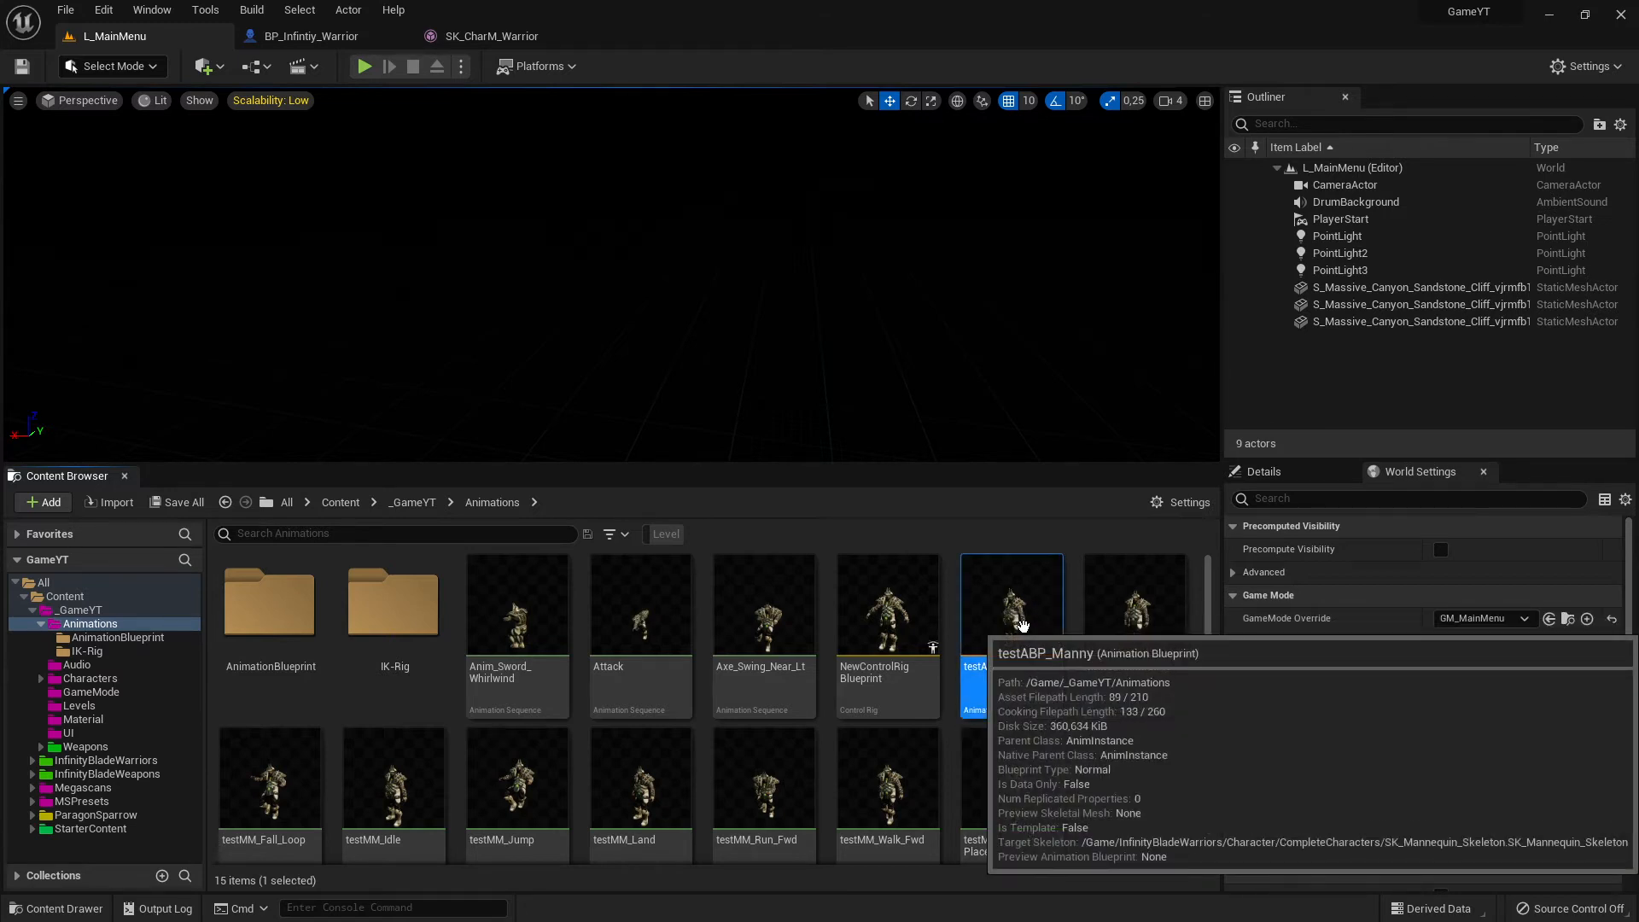
double_click(1058, 675)
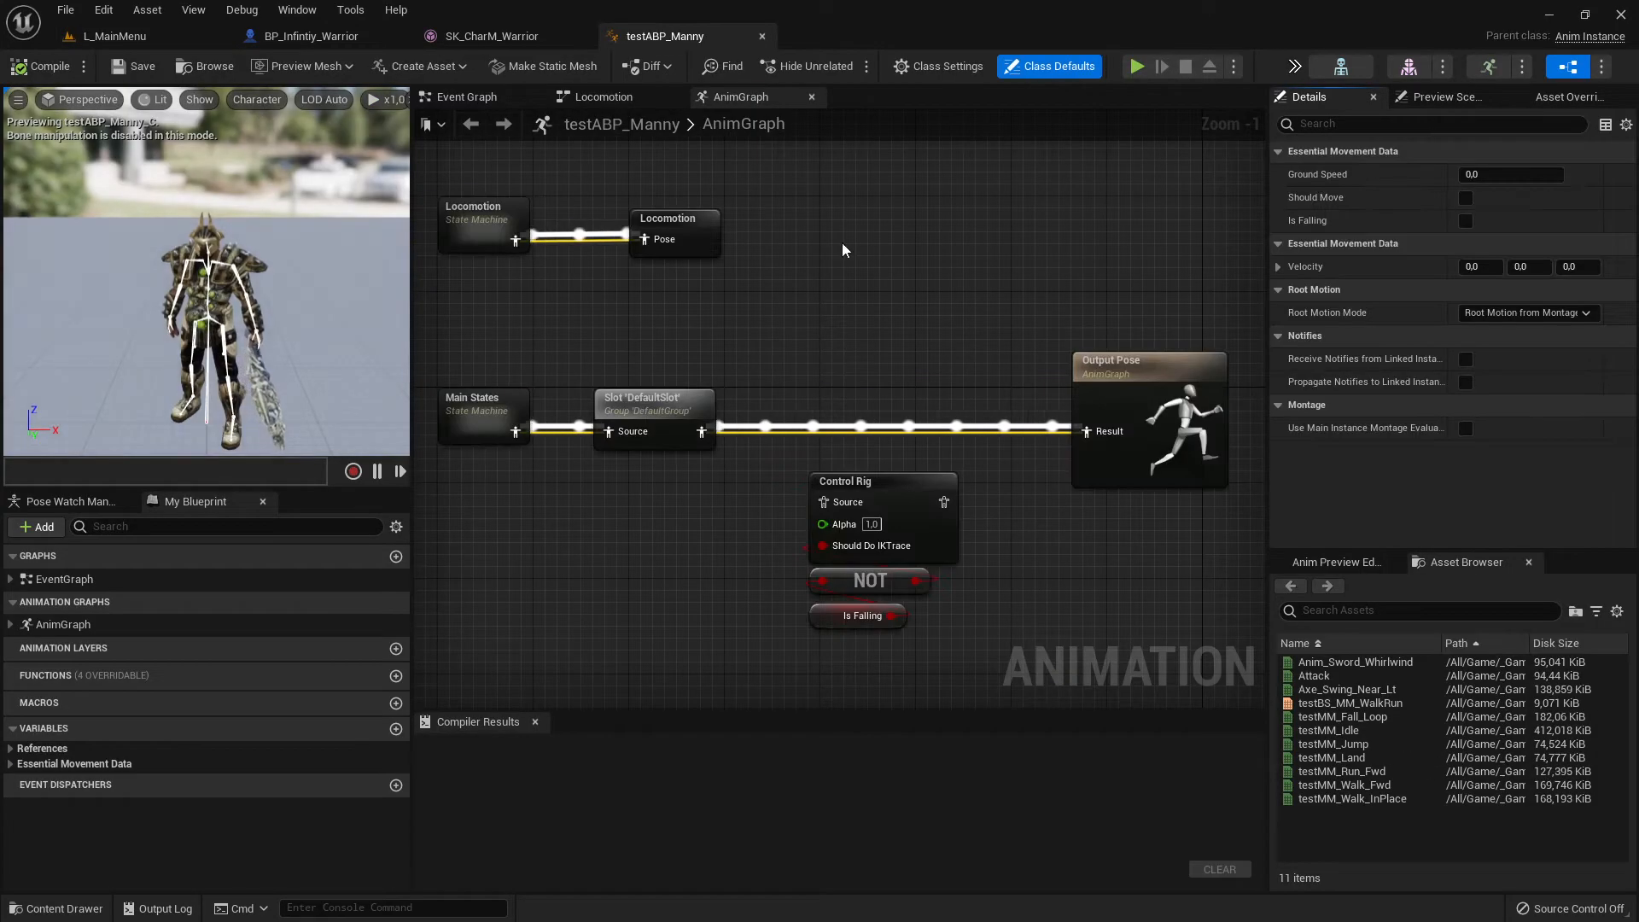
left_click(492, 36)
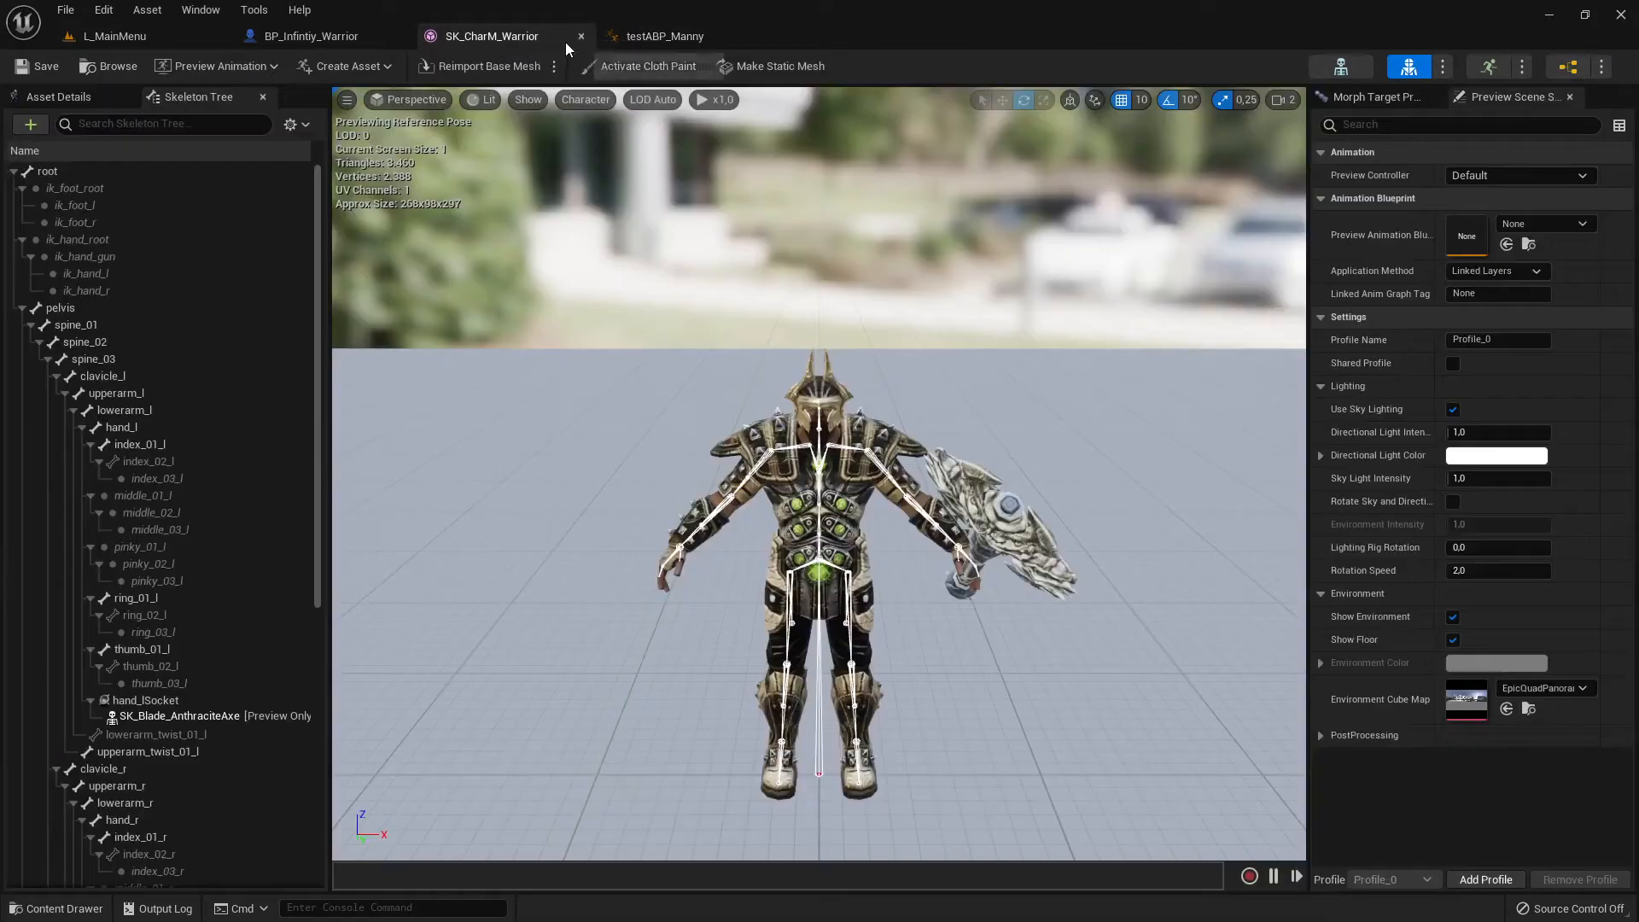
left_click(580, 36)
left_click(484, 36)
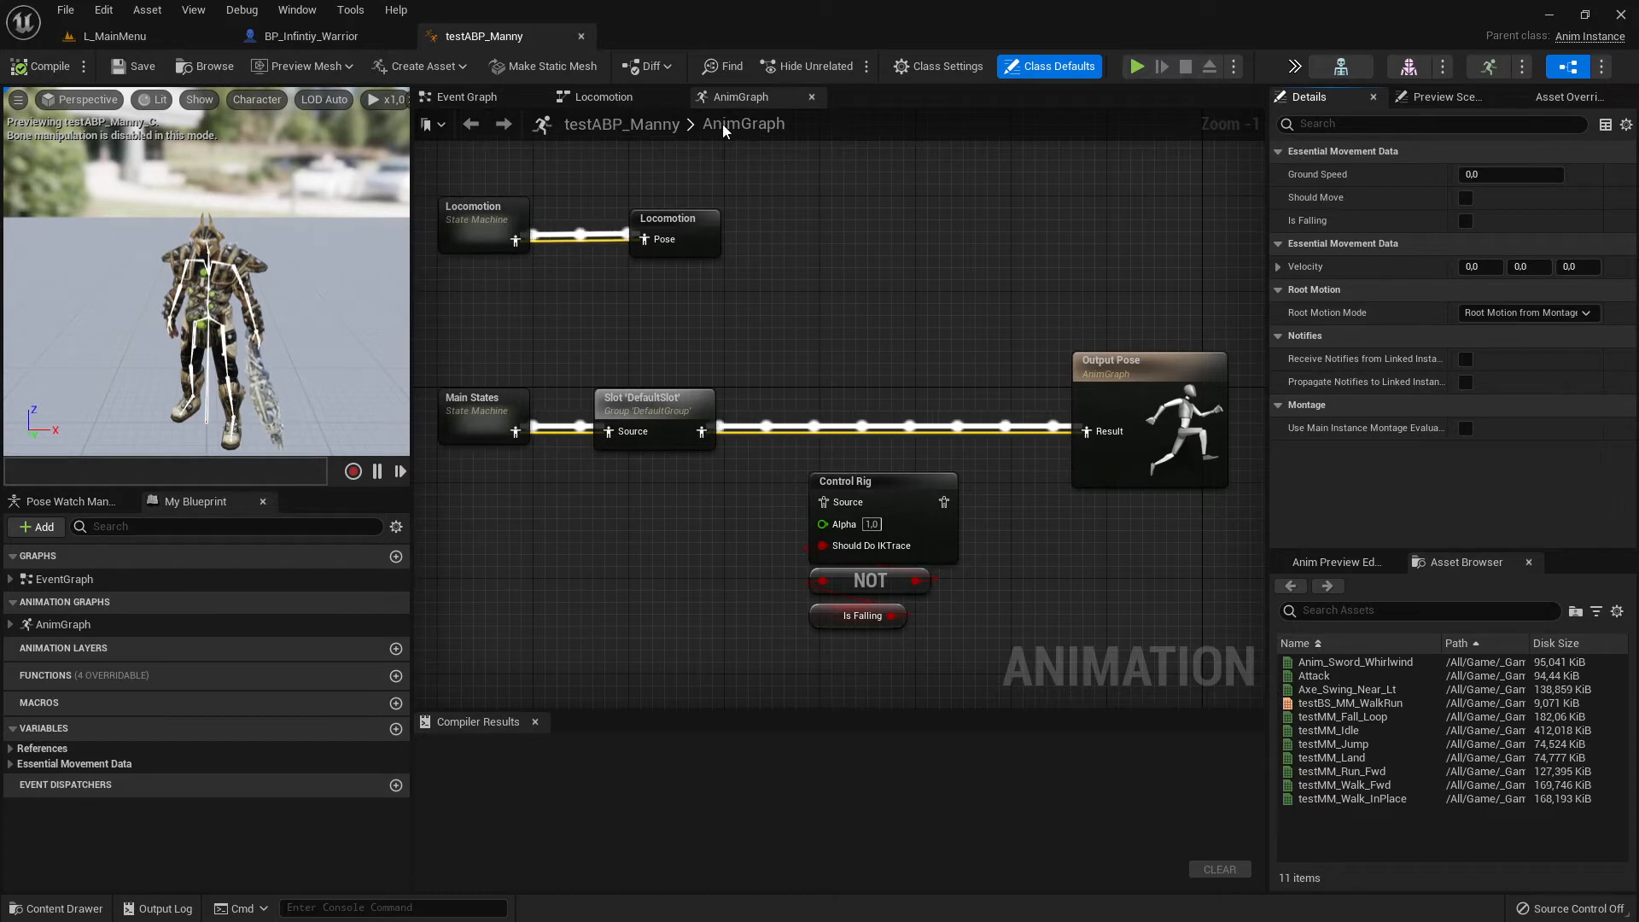
- Review the AnimGraph's nodes up to the Output Pose, close the testABP_Manny editor and return to the L_MainMenu level
left_click_drag(447, 162, 970, 633)
left_click_drag(1053, 309, 1224, 508)
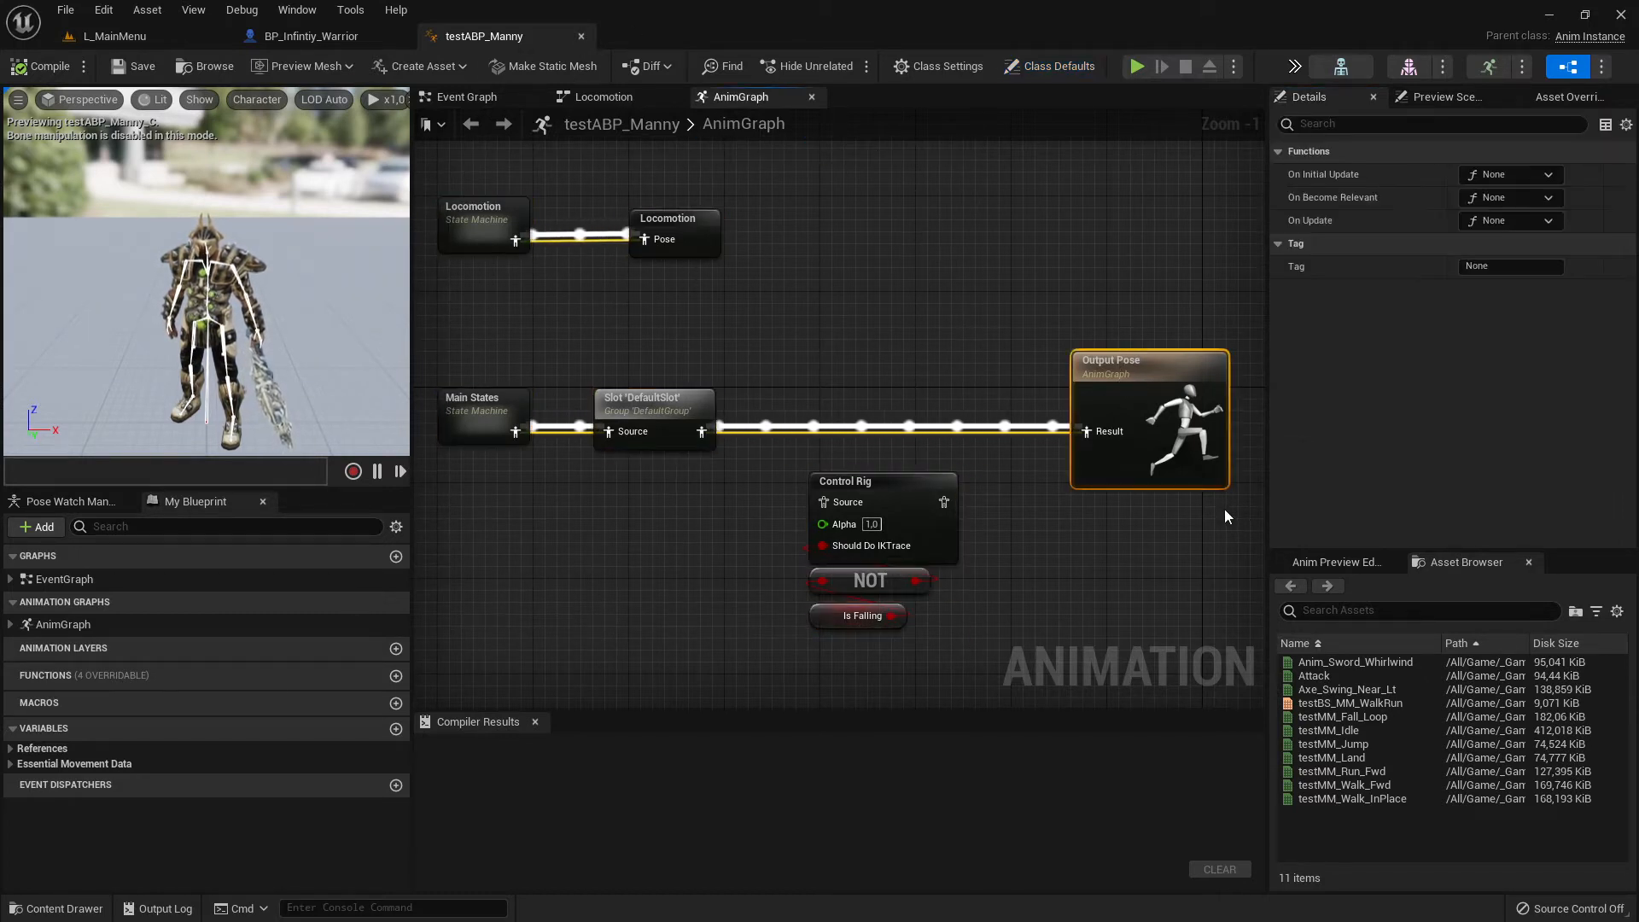
left_click(581, 36)
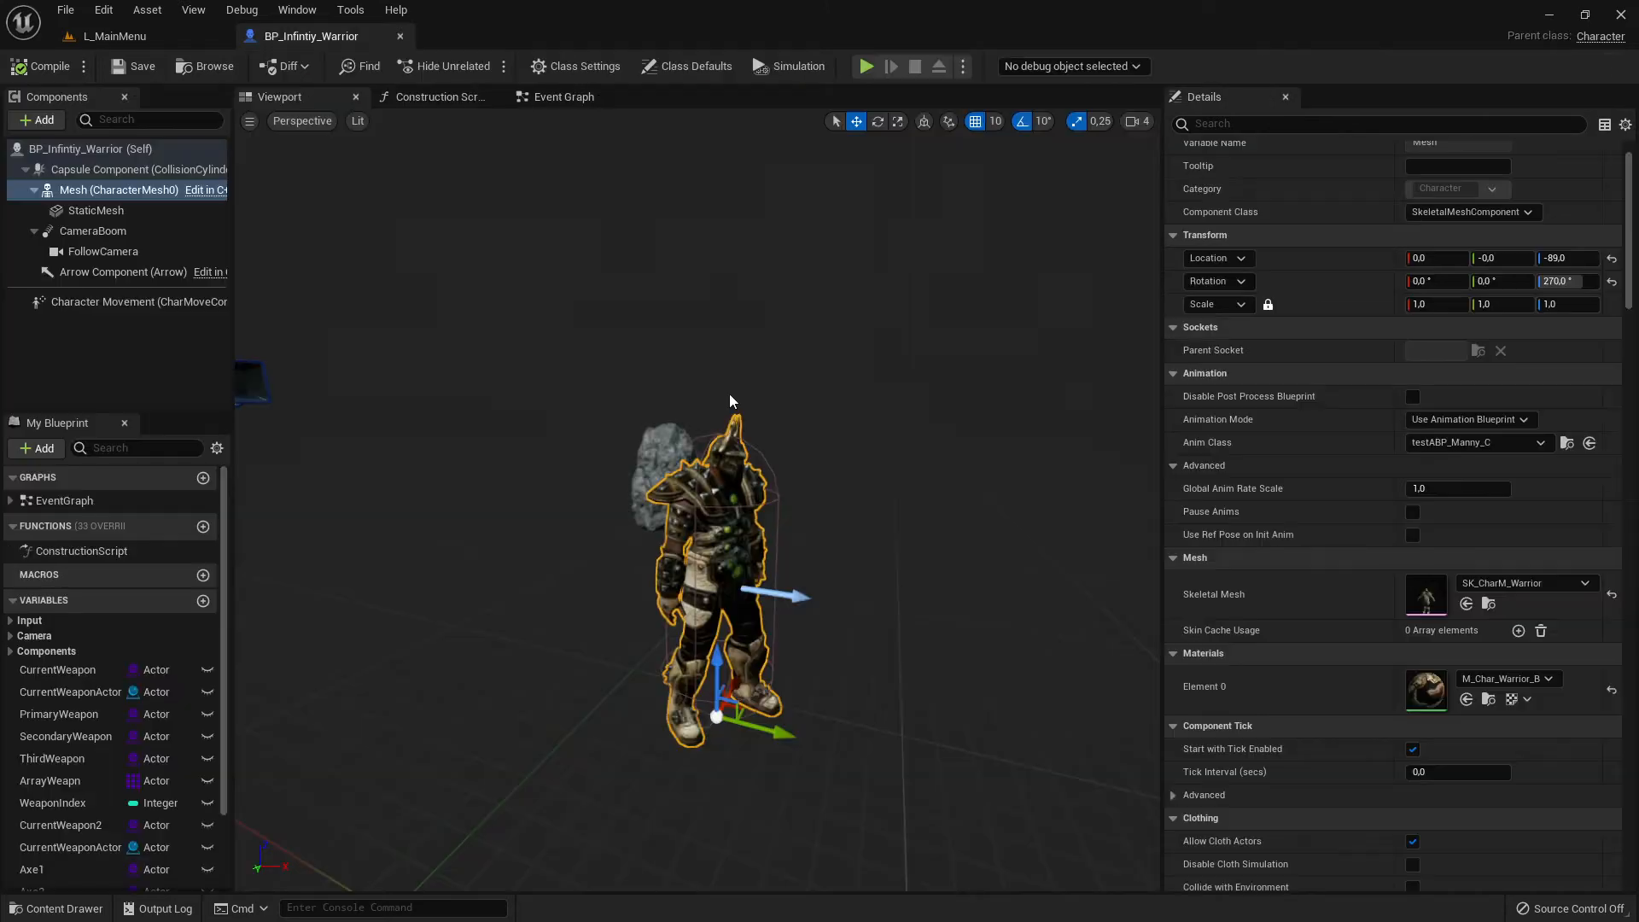
left_click(114, 36)
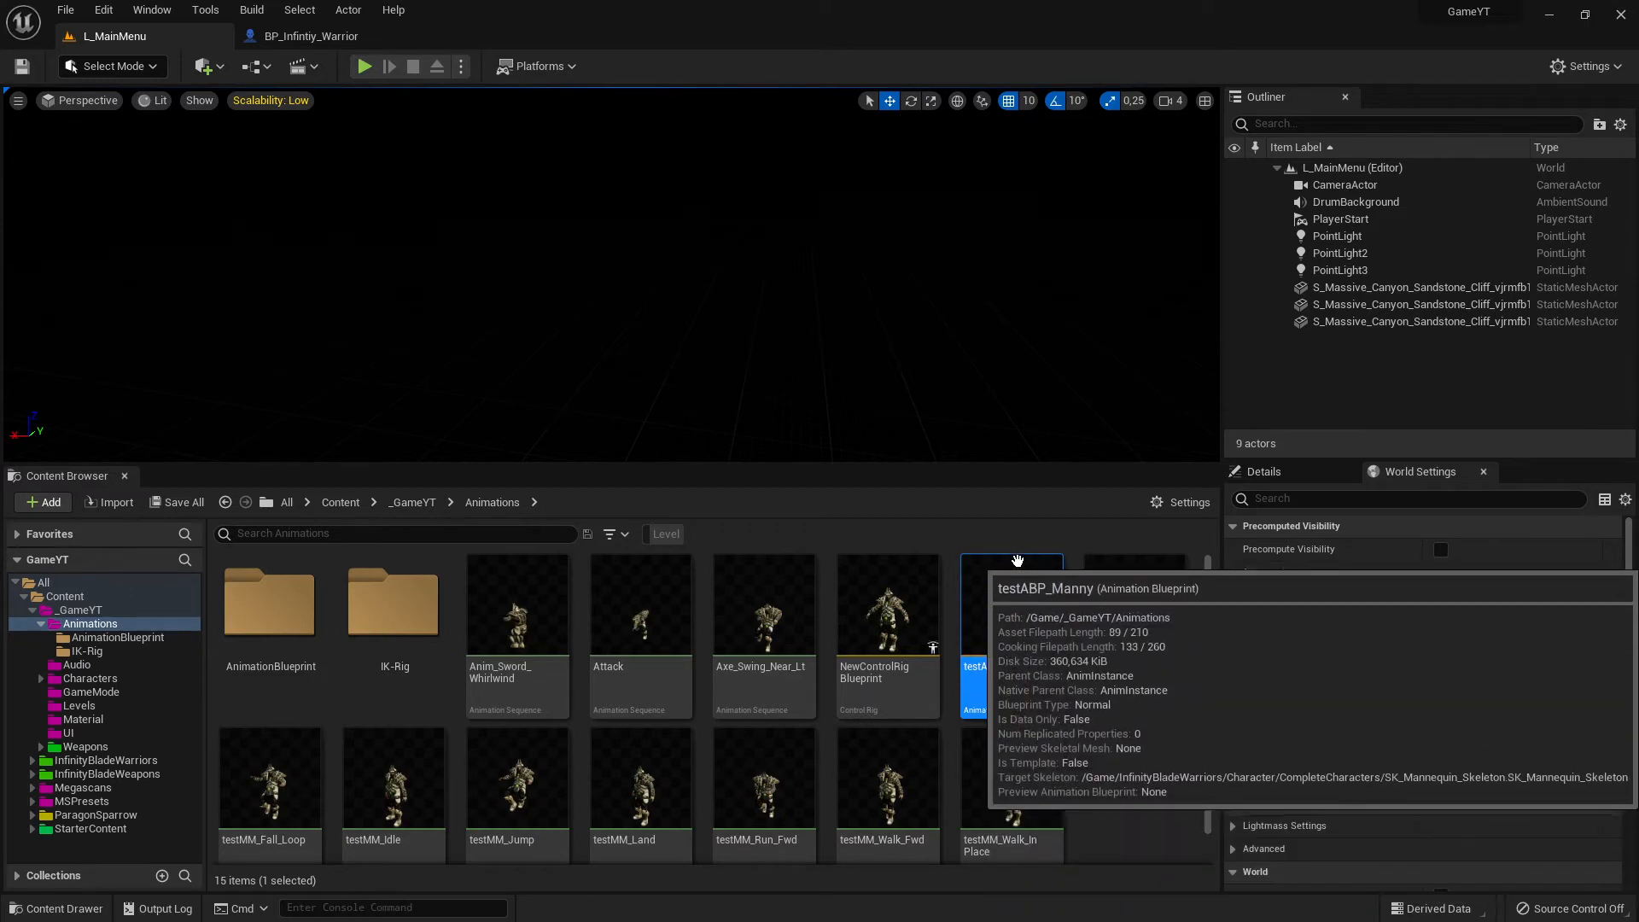
- Copy testABP_Manny into the AnimationBlueprint folder and open that folder
left_click_drag(1034, 611, 268, 643)
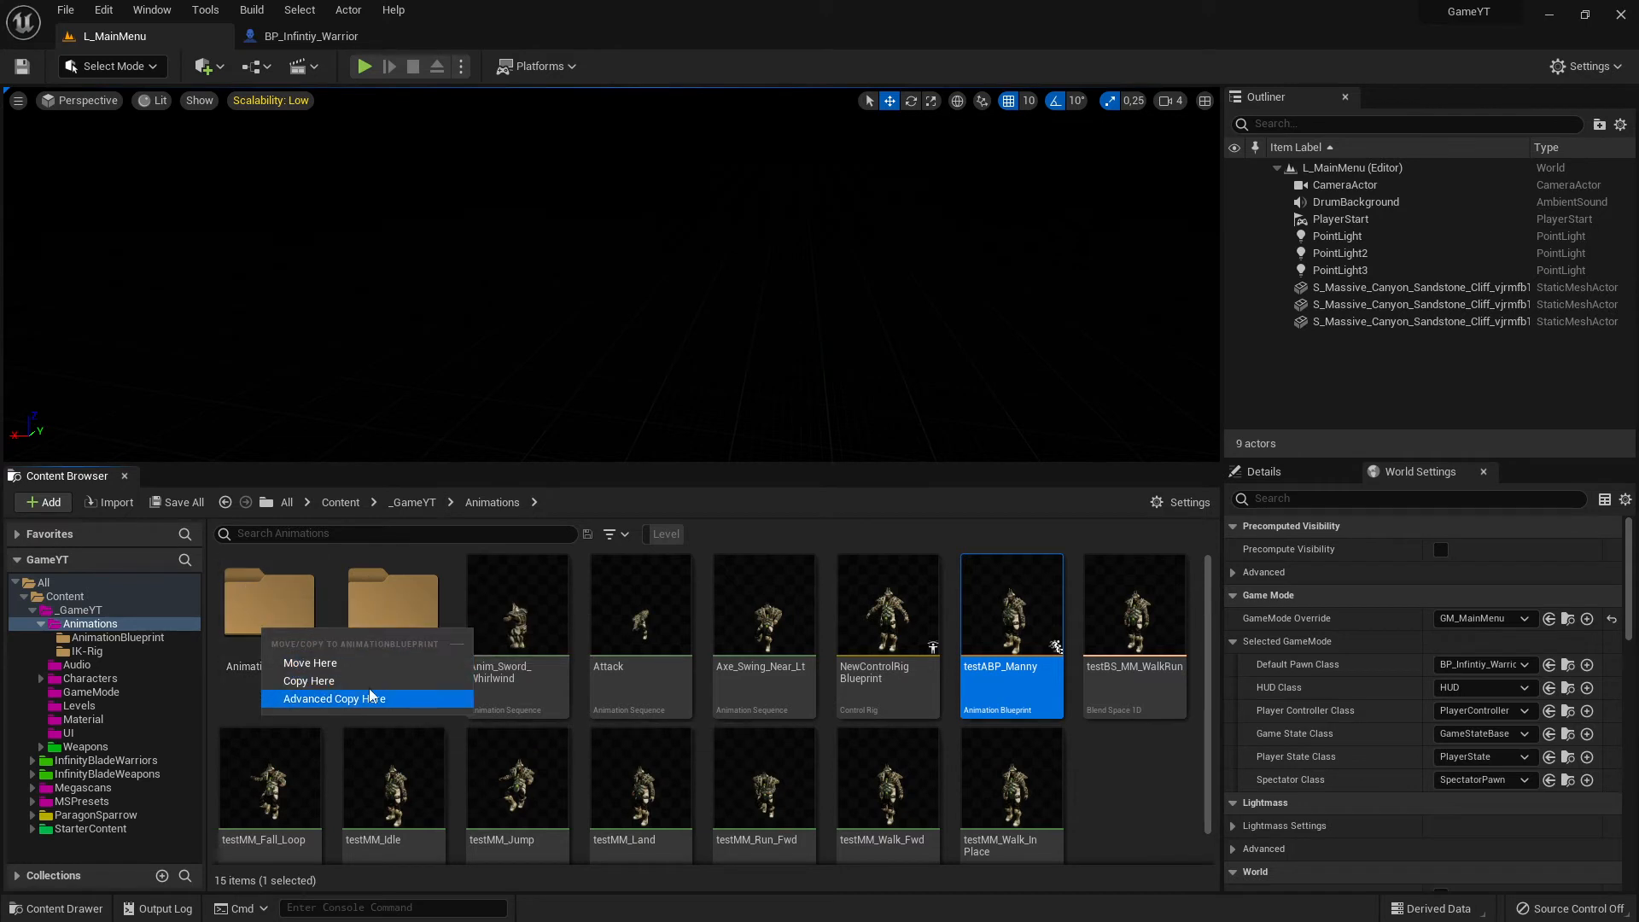
left_click(346, 679)
left_click(290, 640)
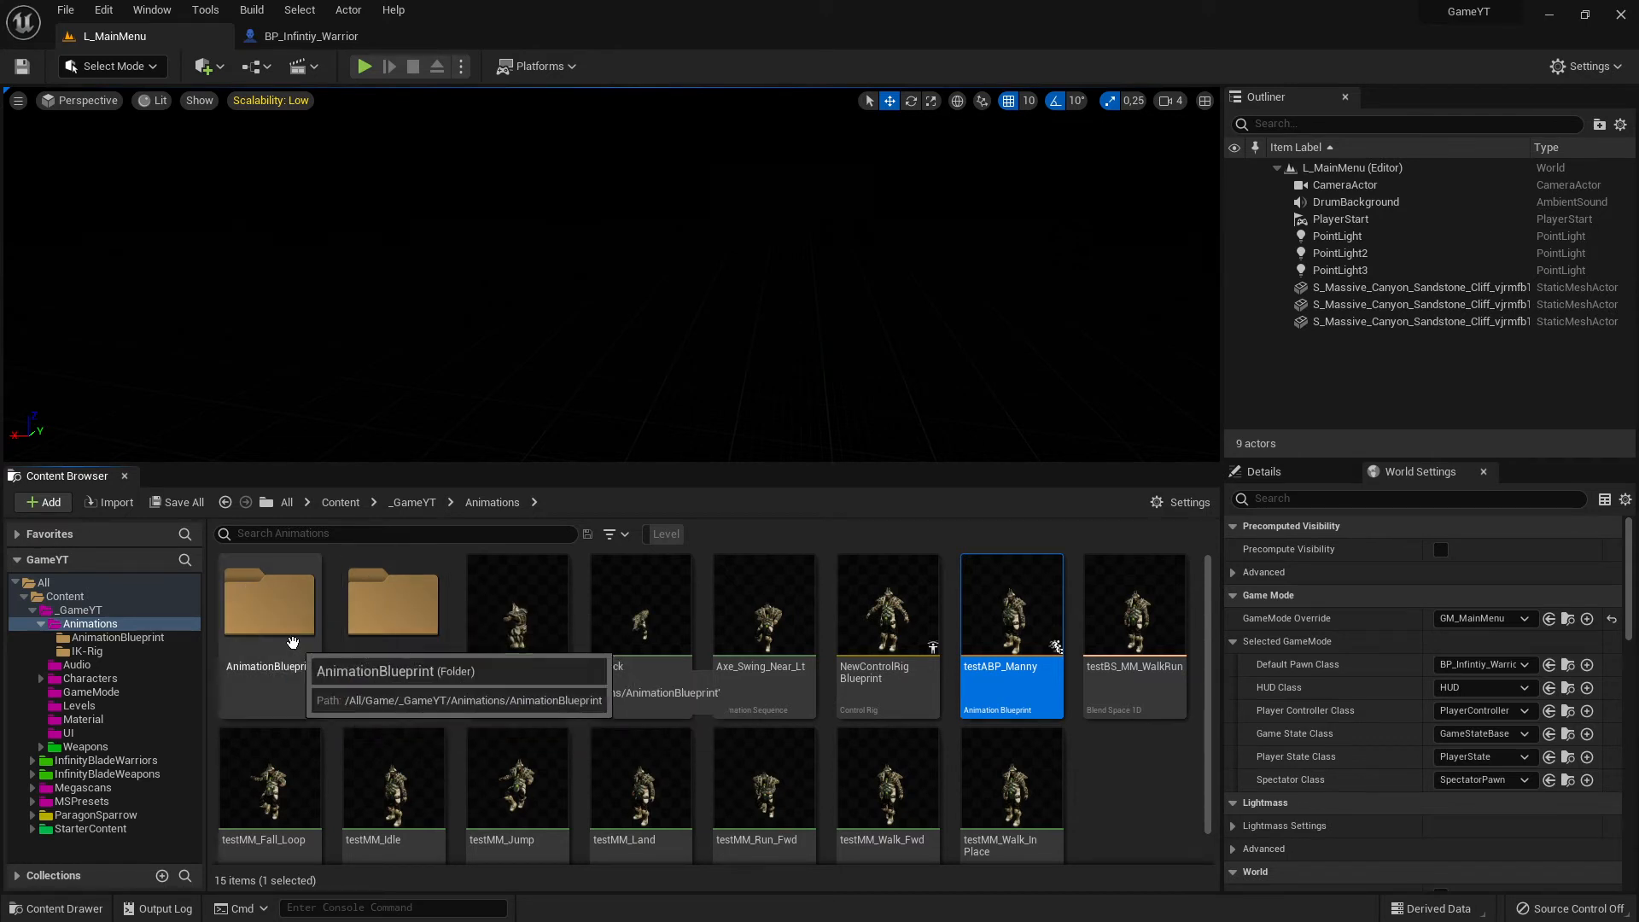
double_click(279, 632)
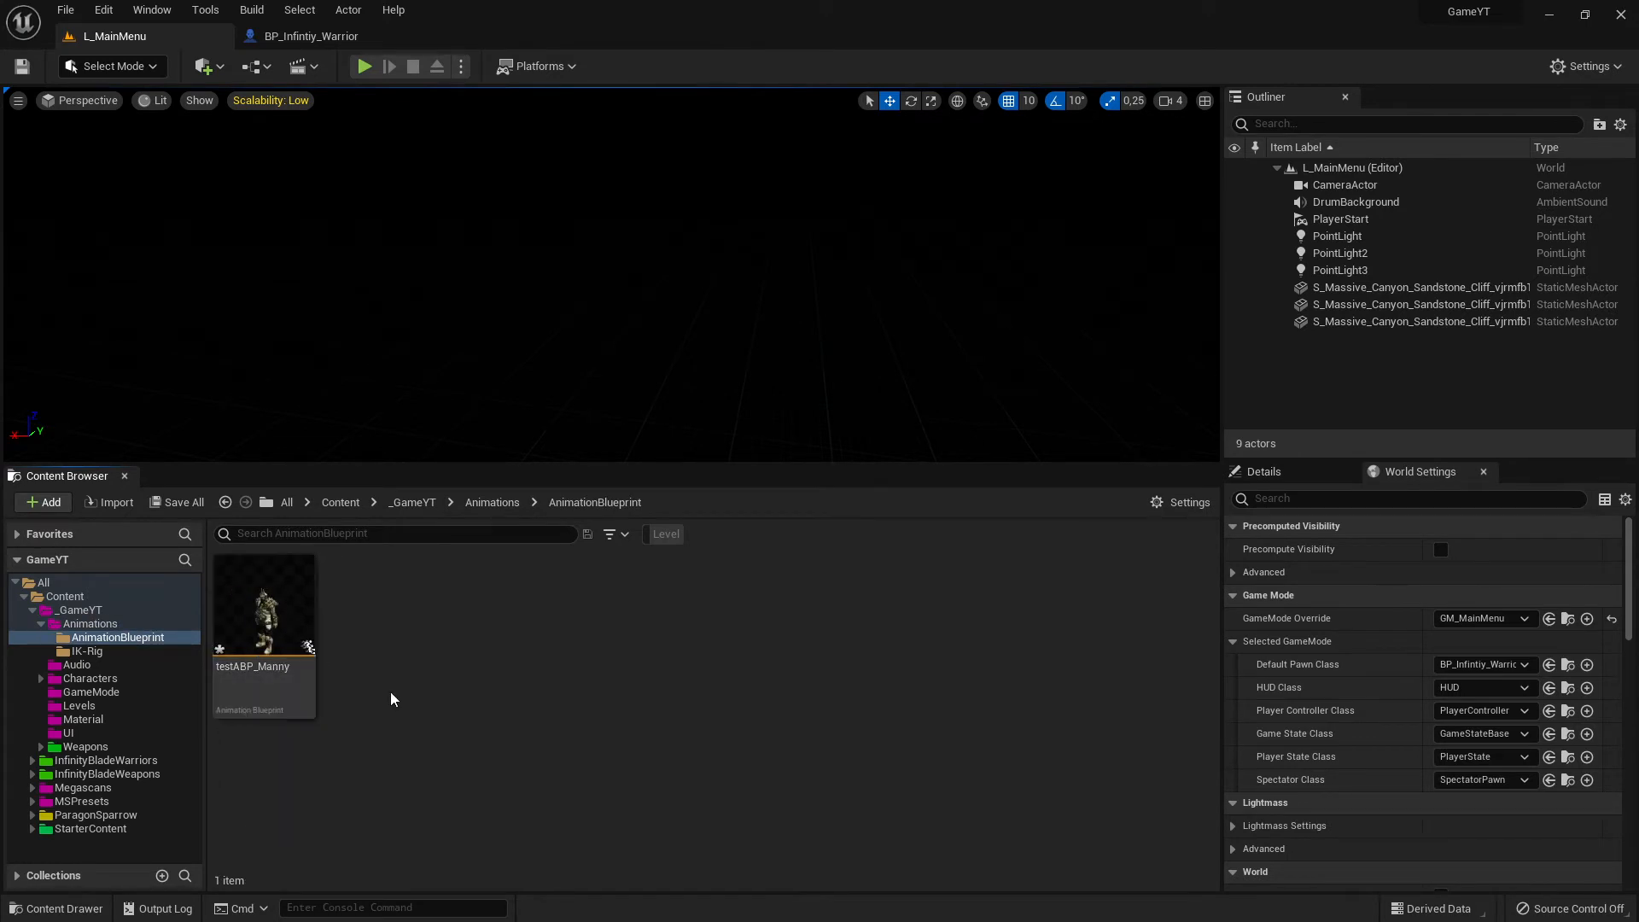
- Force delete the testABP_Manny copy from the AnimationBlueprint folder
left_click(290, 638)
key("Delete")
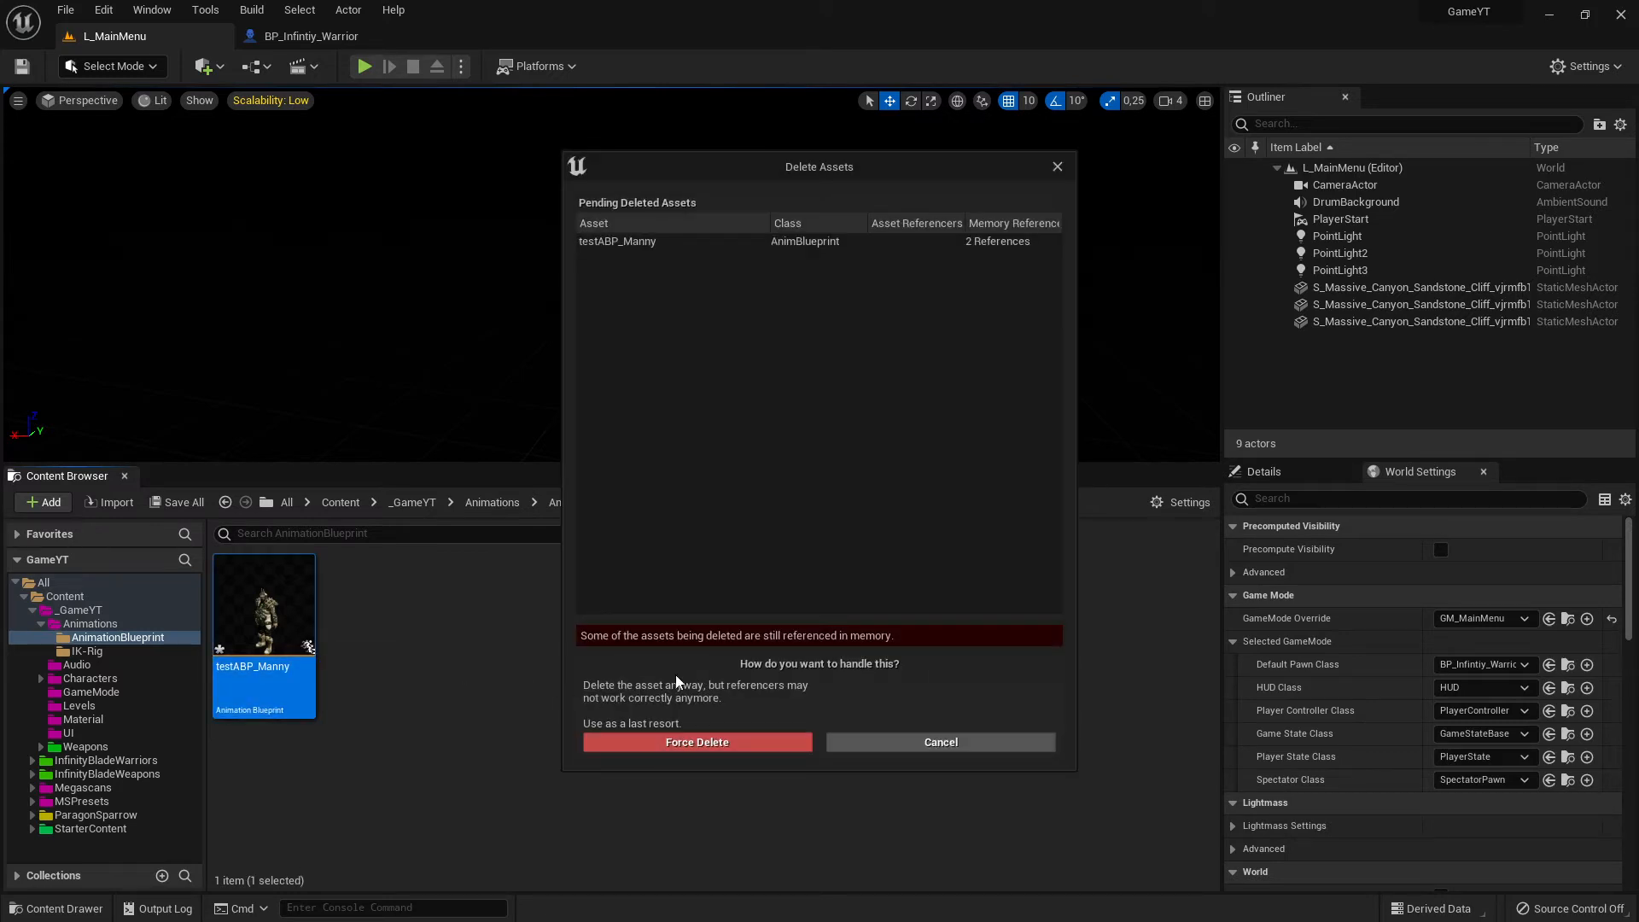
left_click(708, 741)
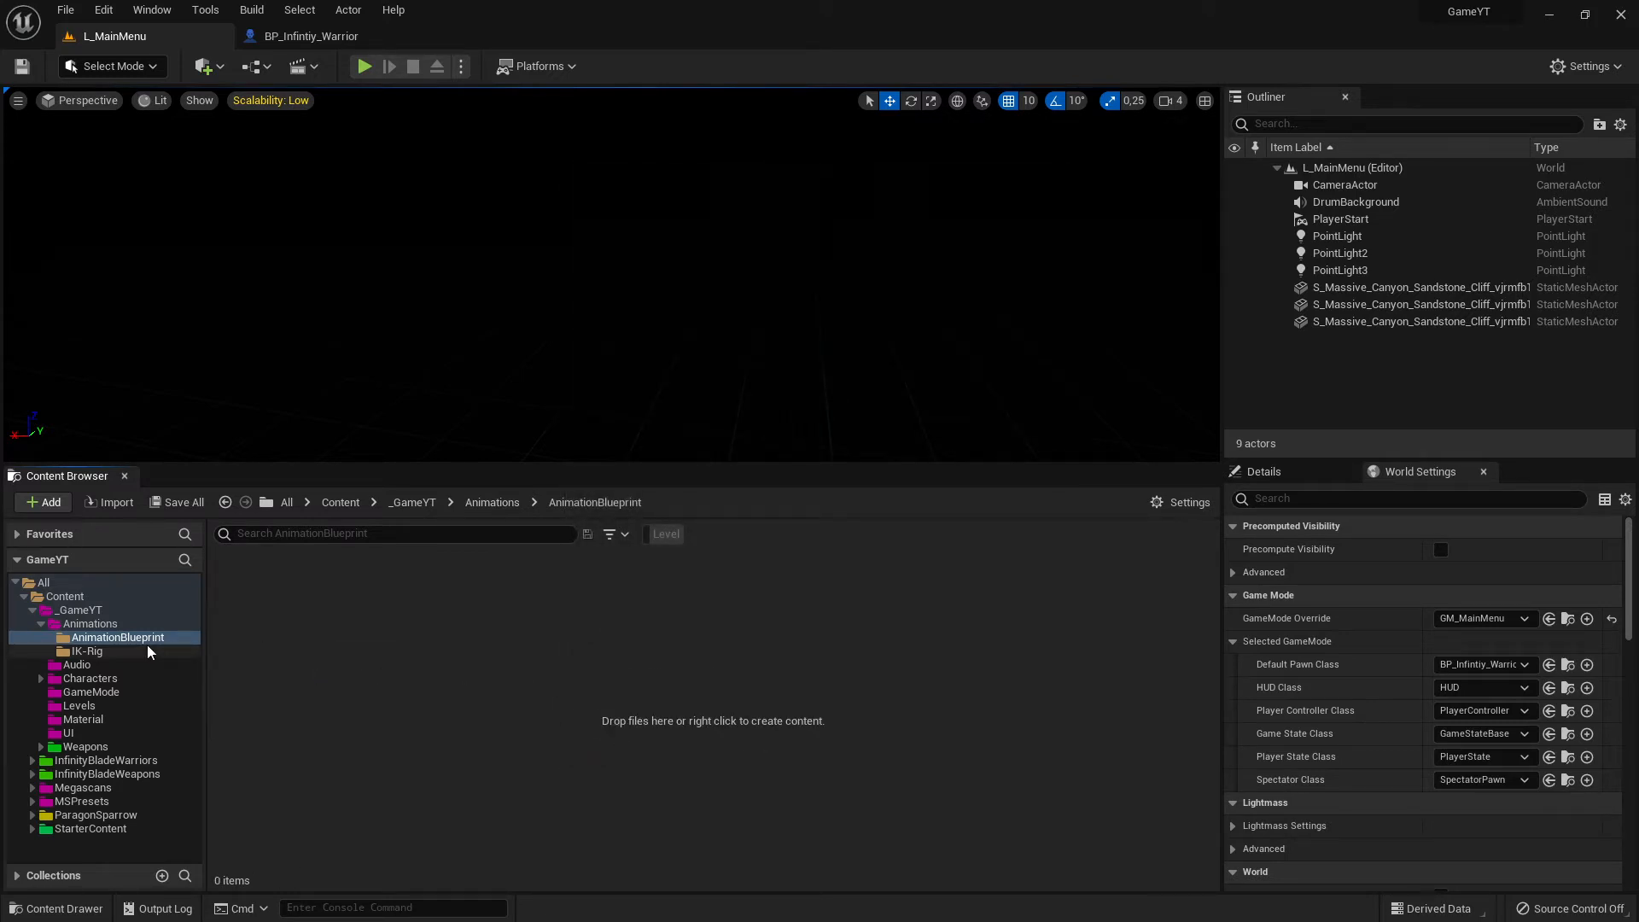
- Move the original testABP_Manny from the Animations folder into the AnimationBlueprint folder
left_click(111, 627)
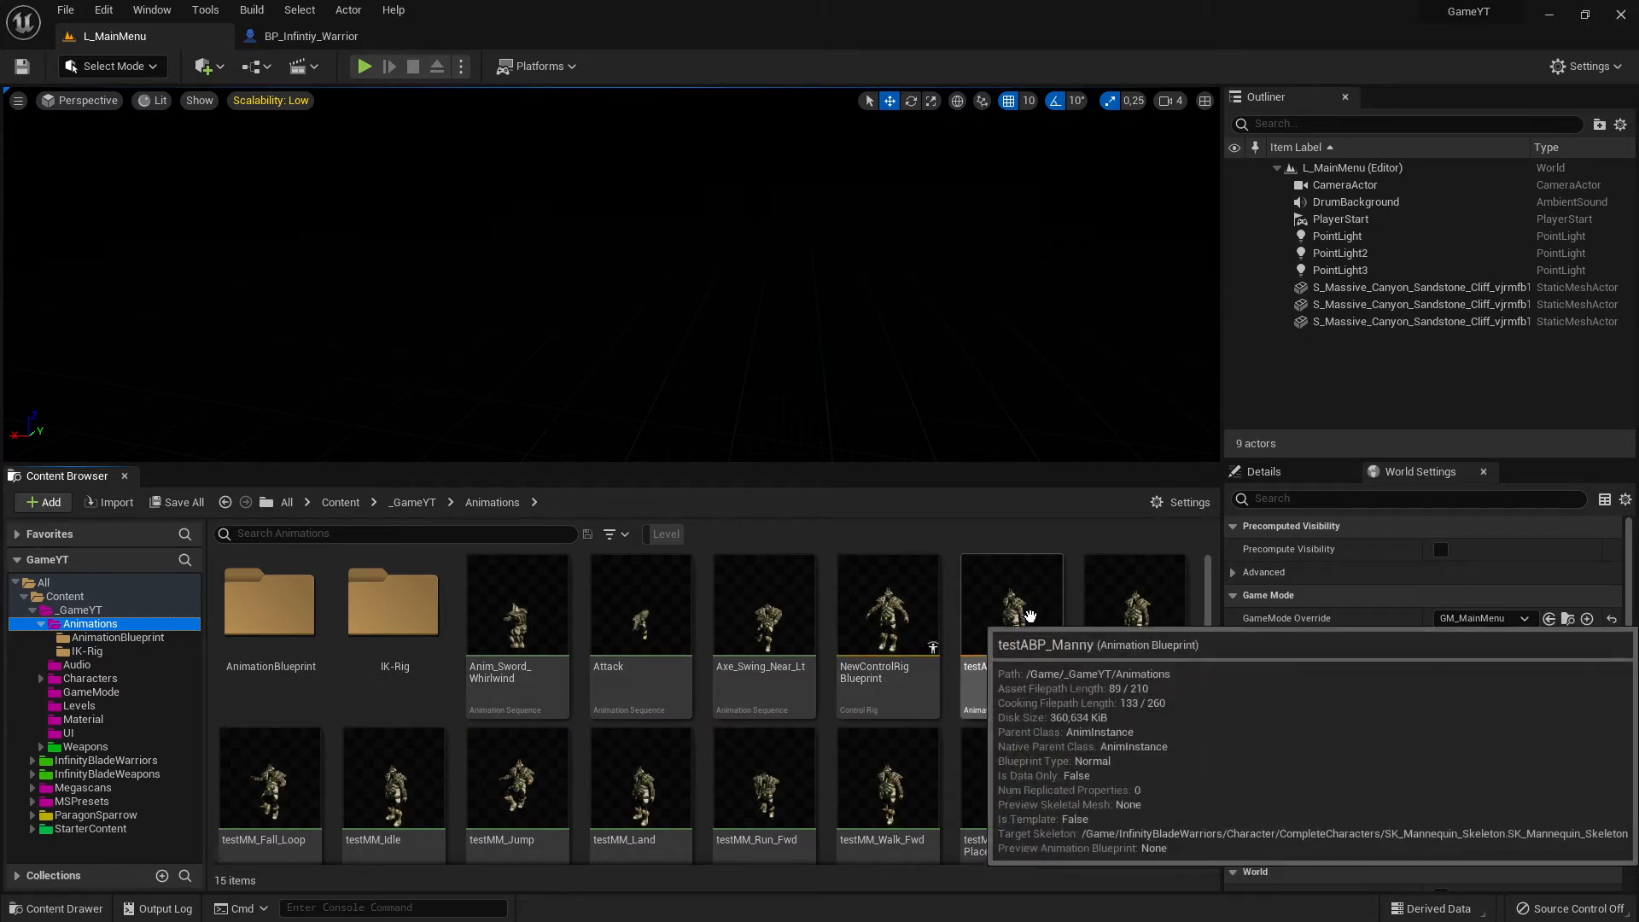
left_click_drag(1011, 610, 290, 653)
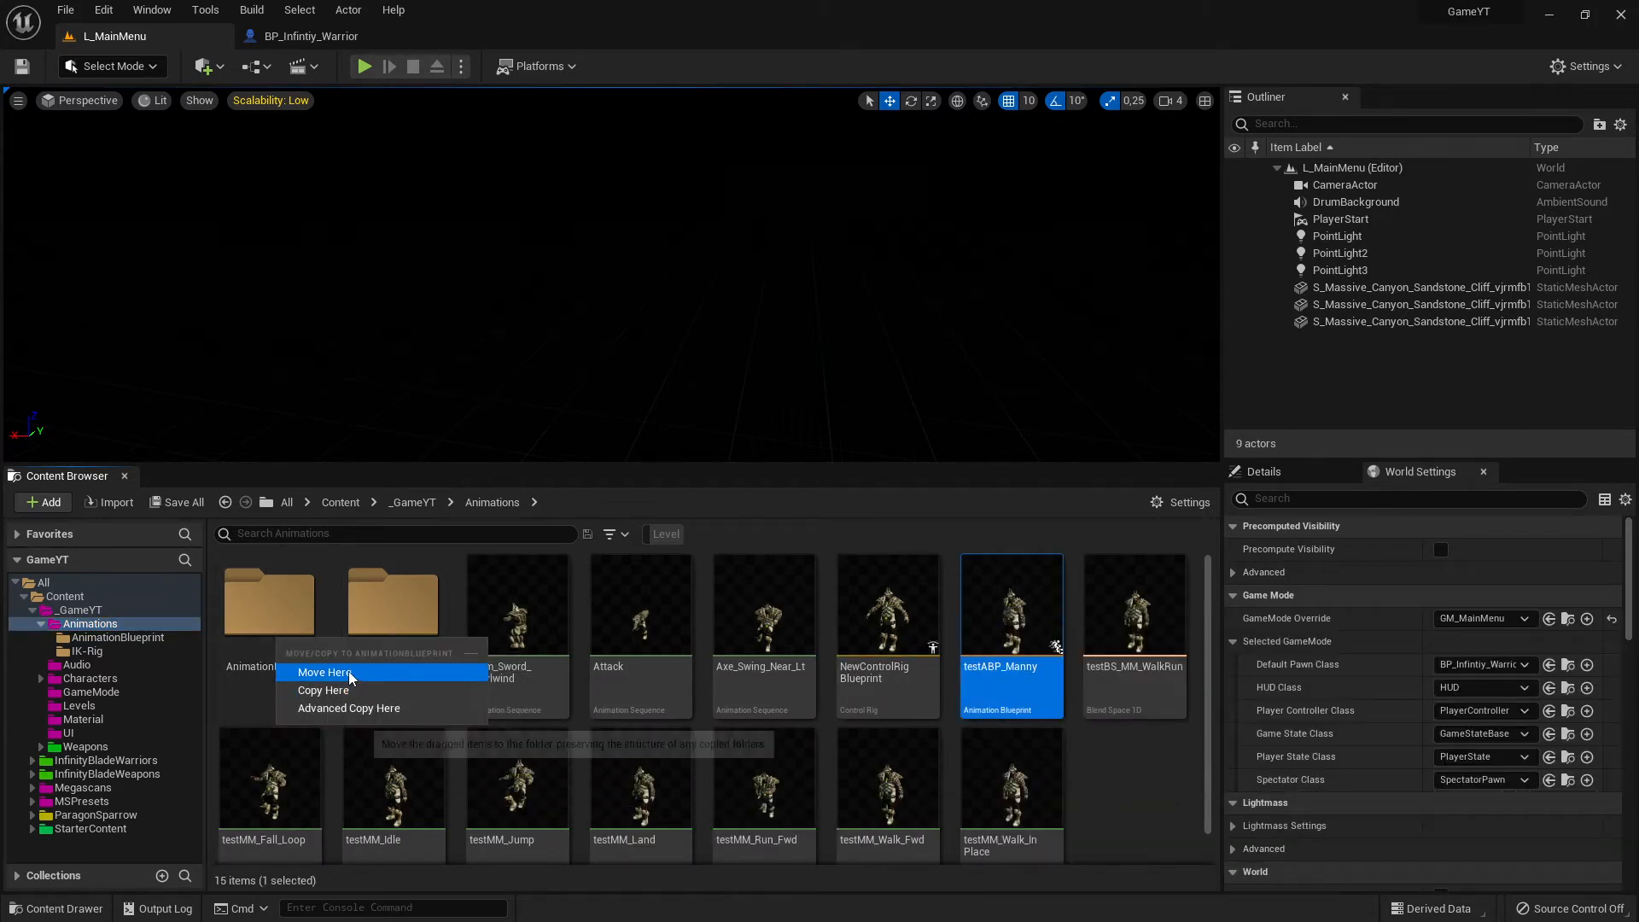
left_click(316, 671)
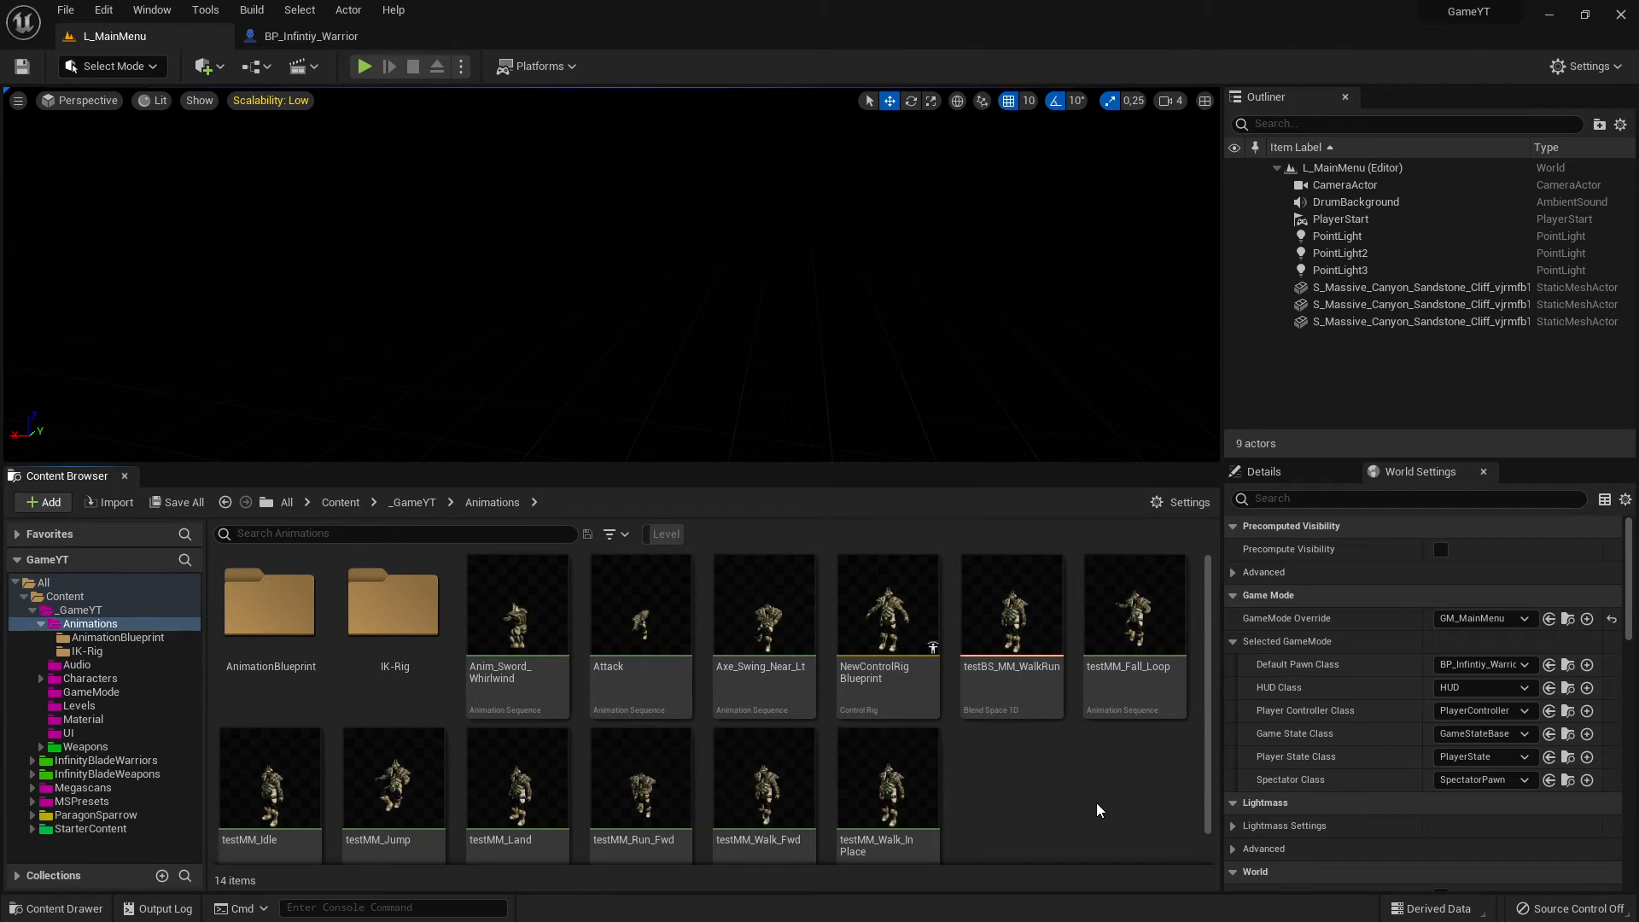
scroll(1082, 747, "down", 1)
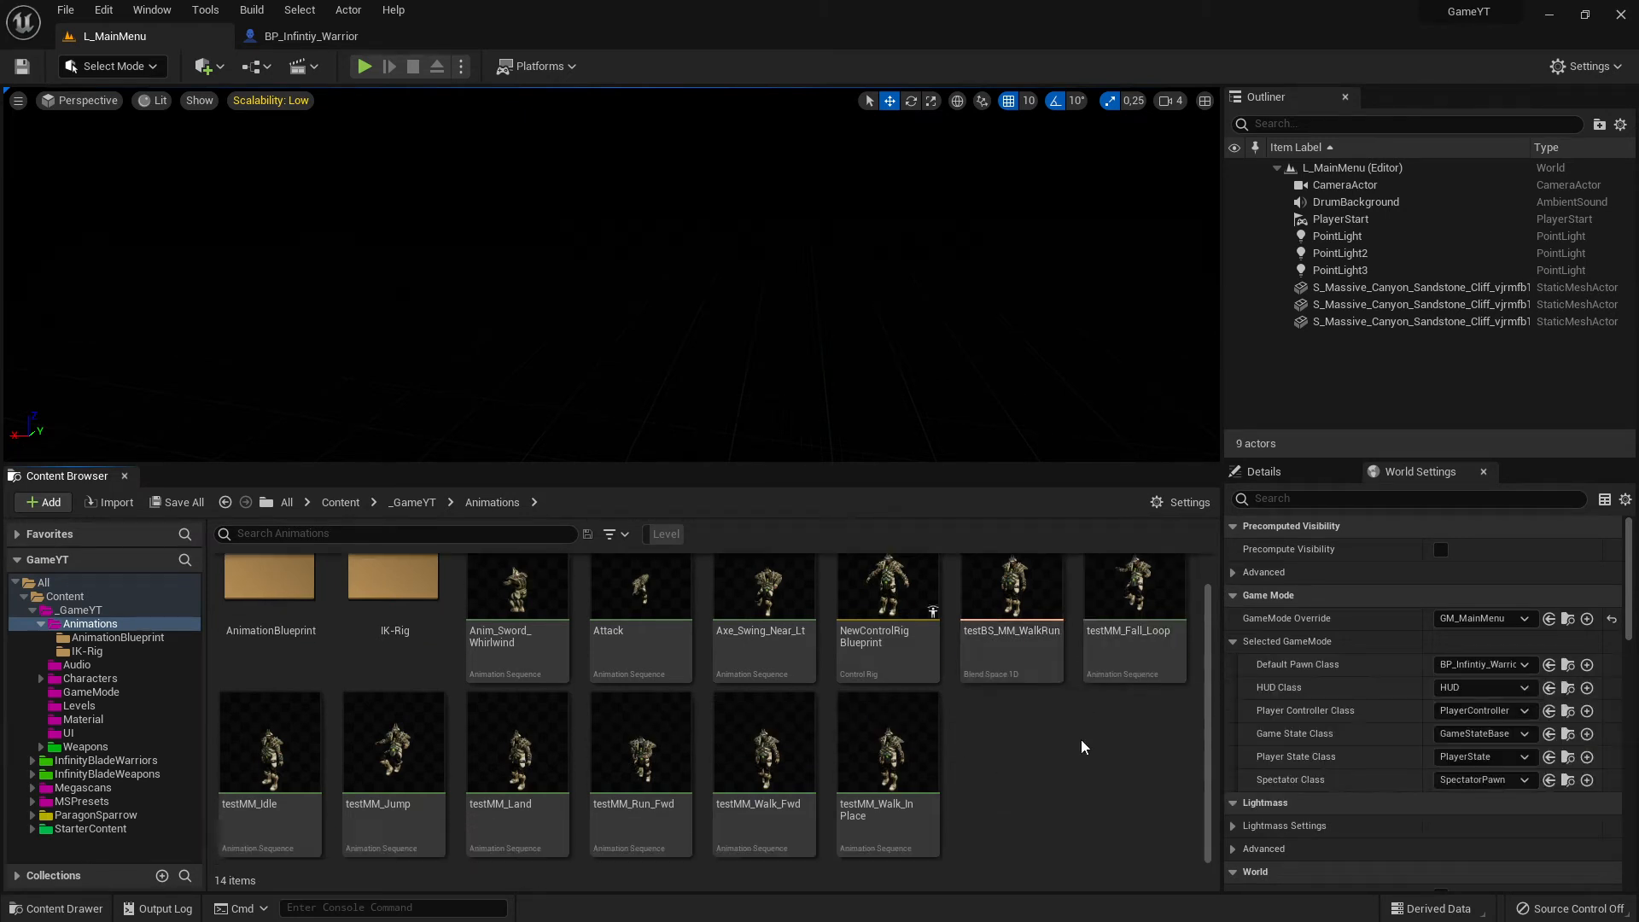
- Open the AnimationBlueprint folder inside the Animations folder
scroll(1083, 747, "up", 1)
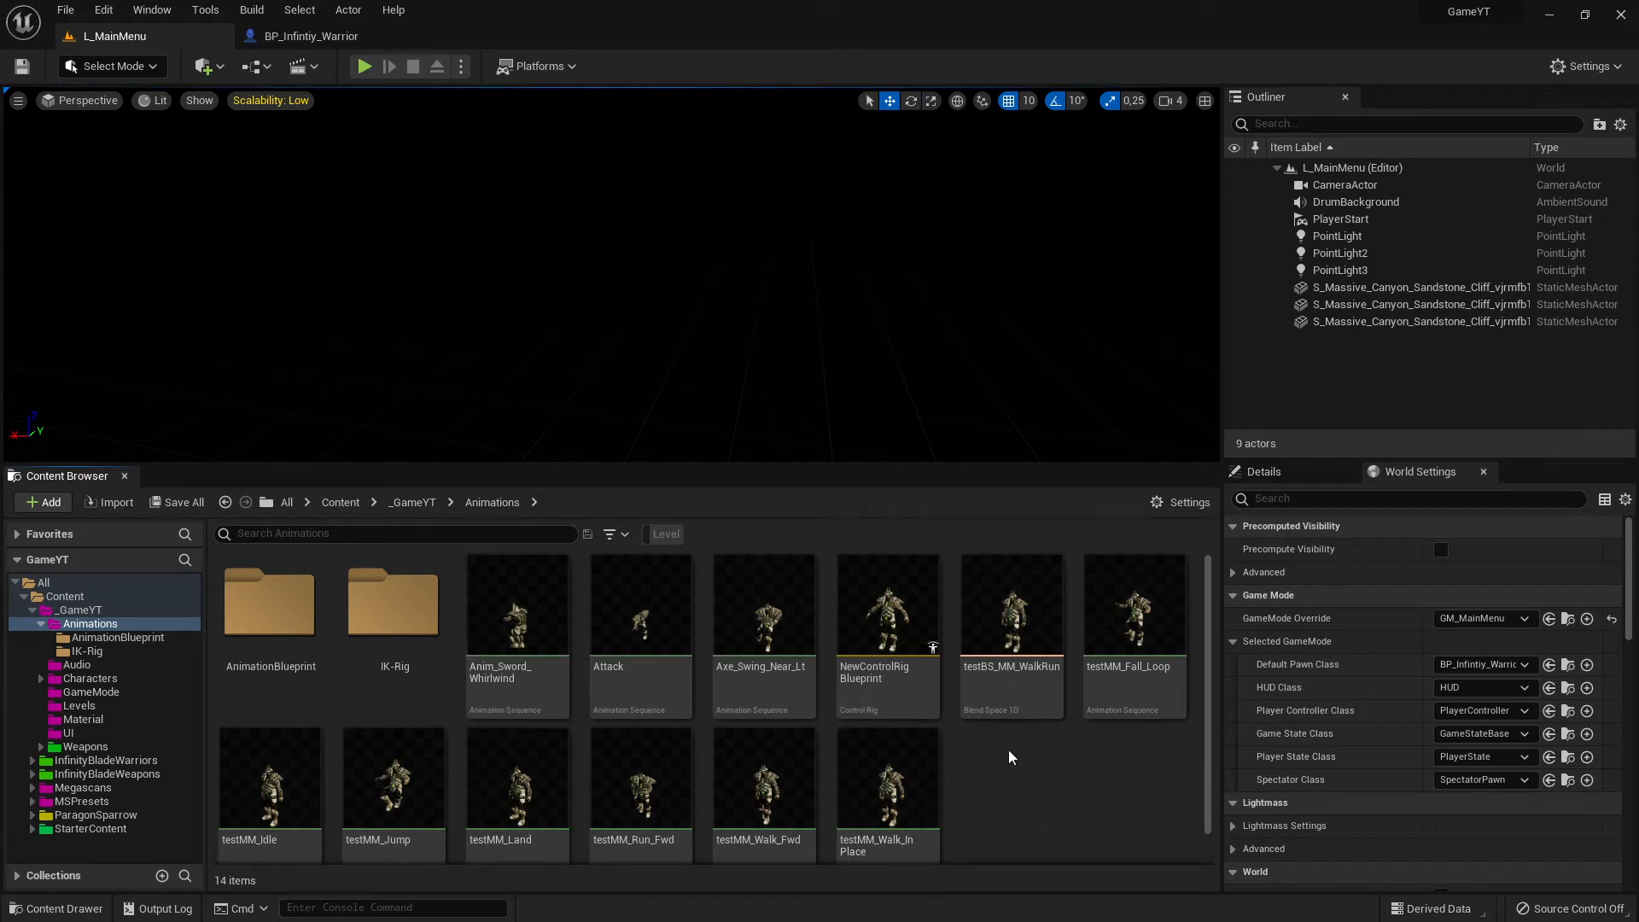
left_click(260, 651)
double_click(260, 651)
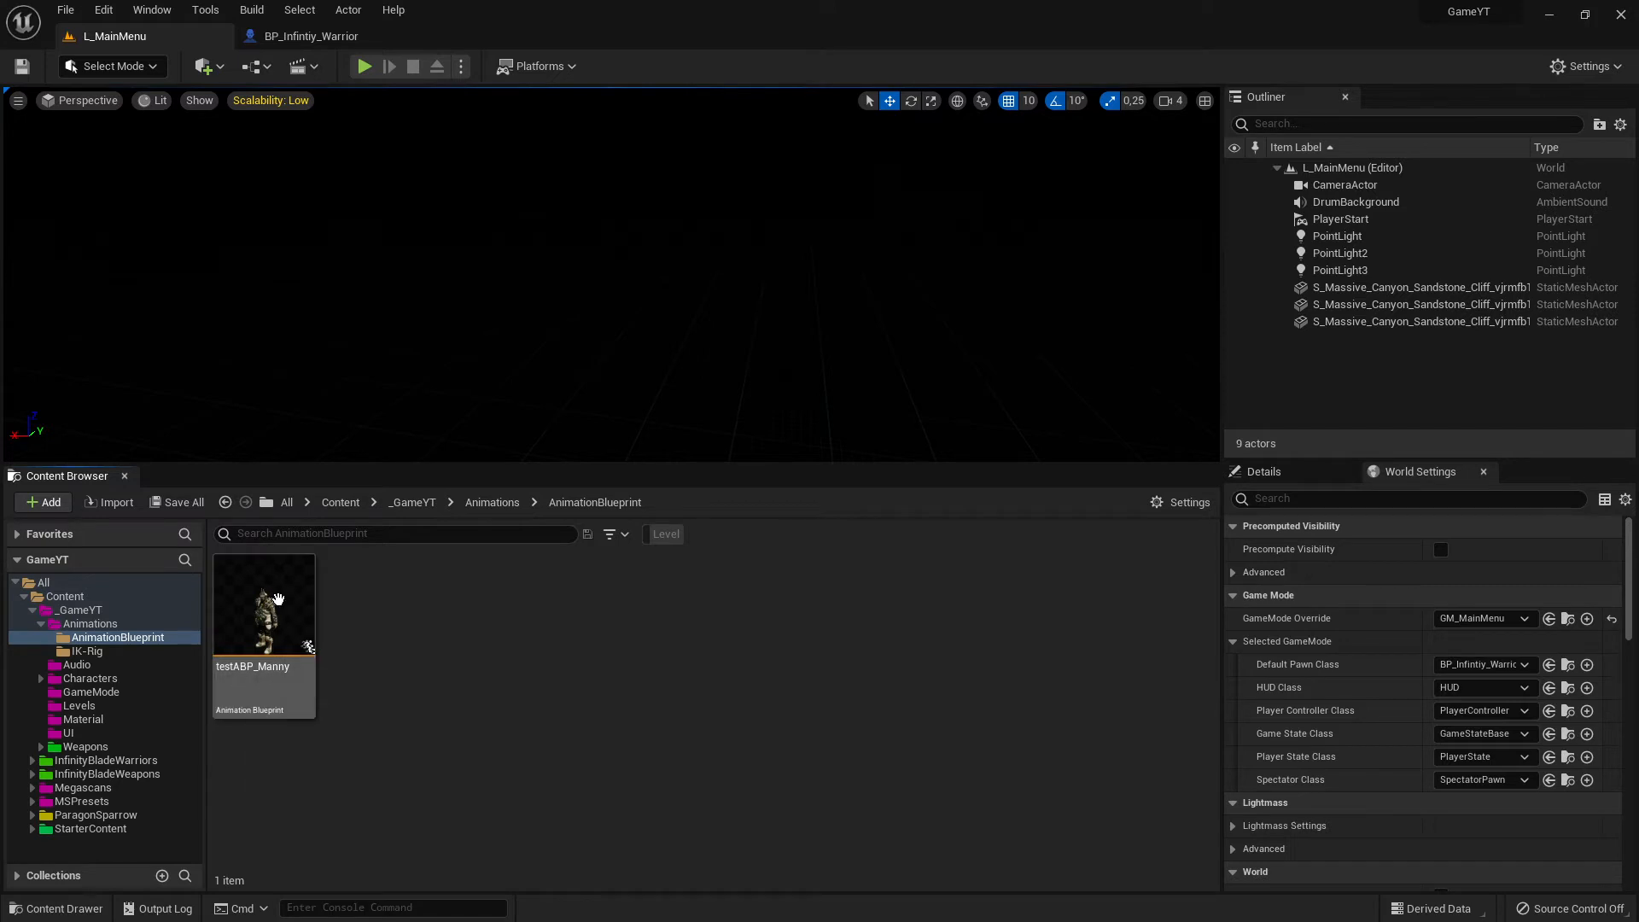
mouse_move(270, 607)
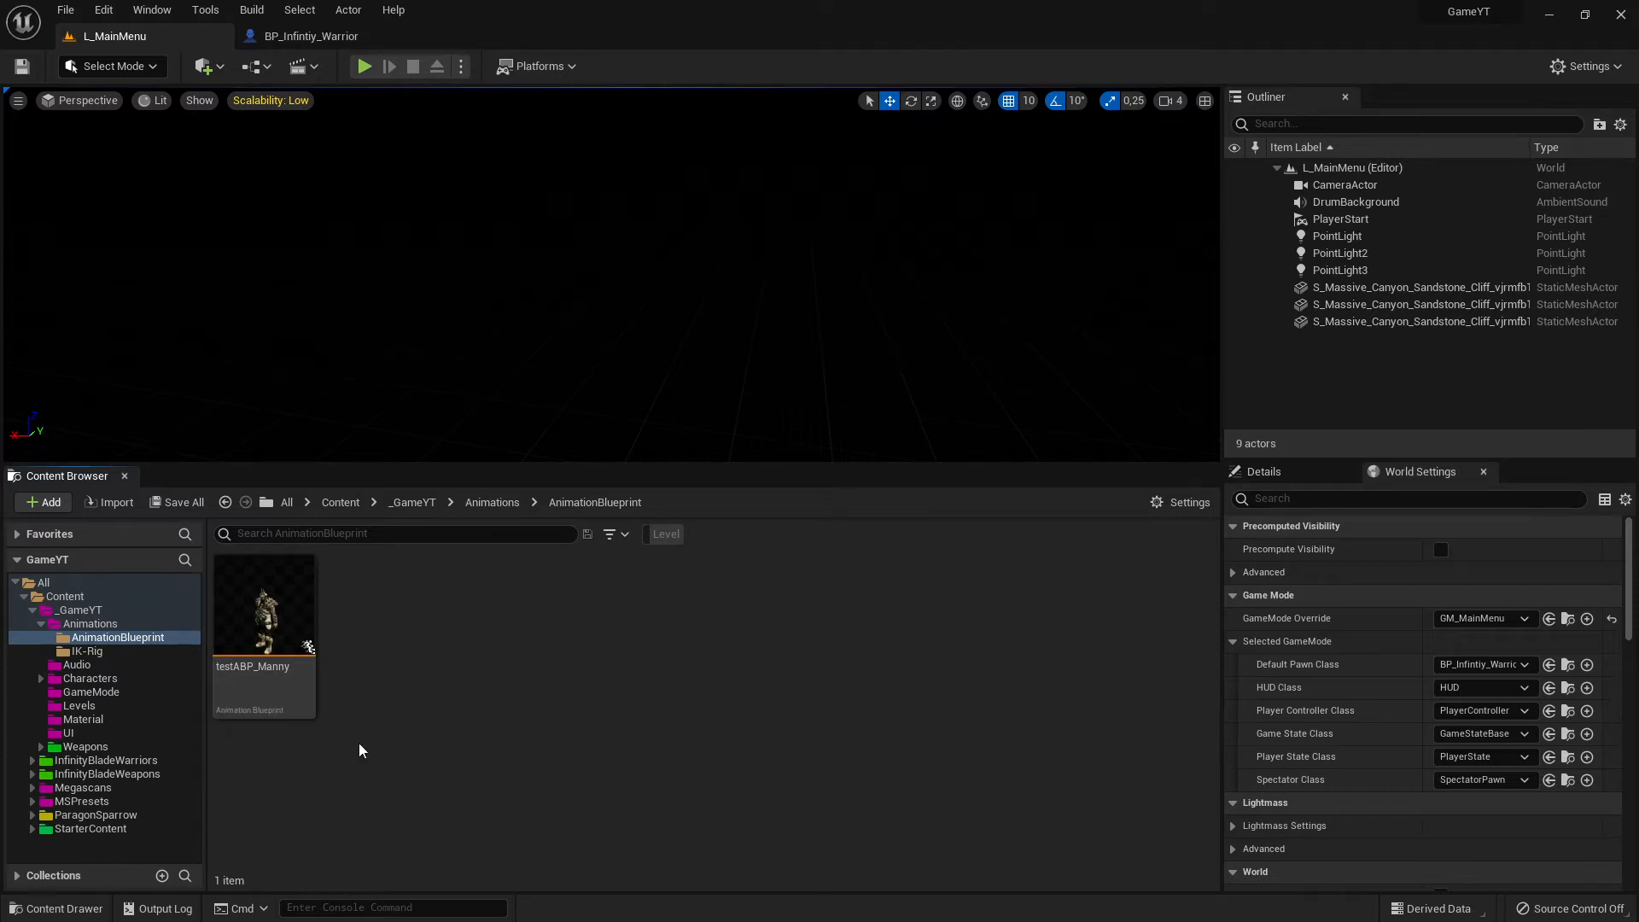
left_click(47, 502)
left_click(708, 727)
right_click(497, 671)
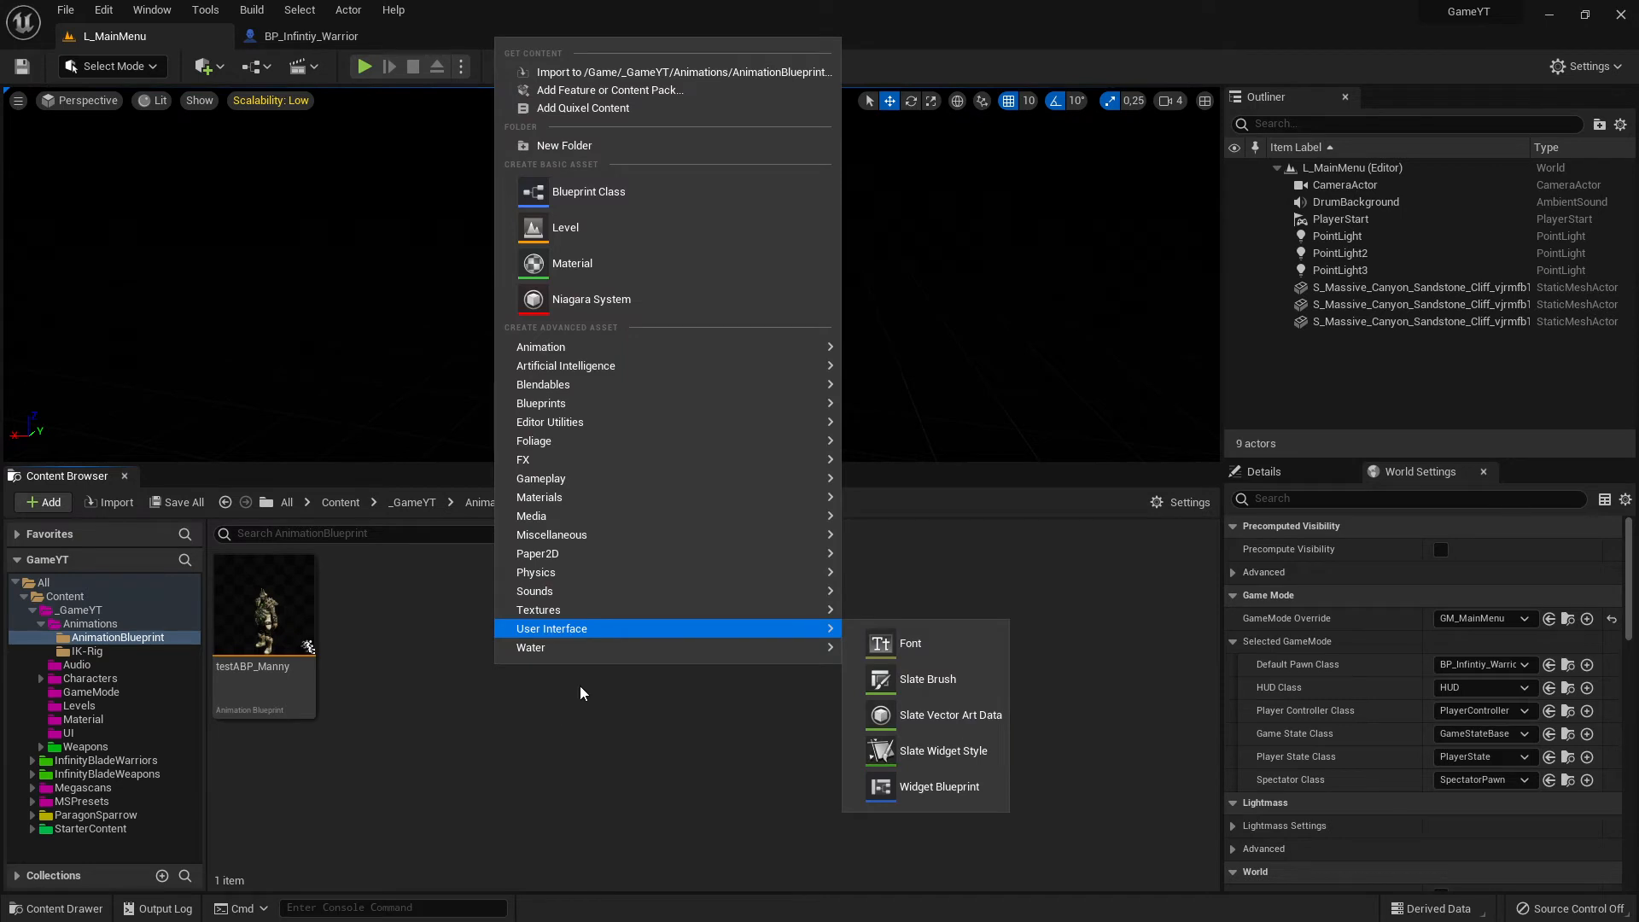
mouse_move(576, 355)
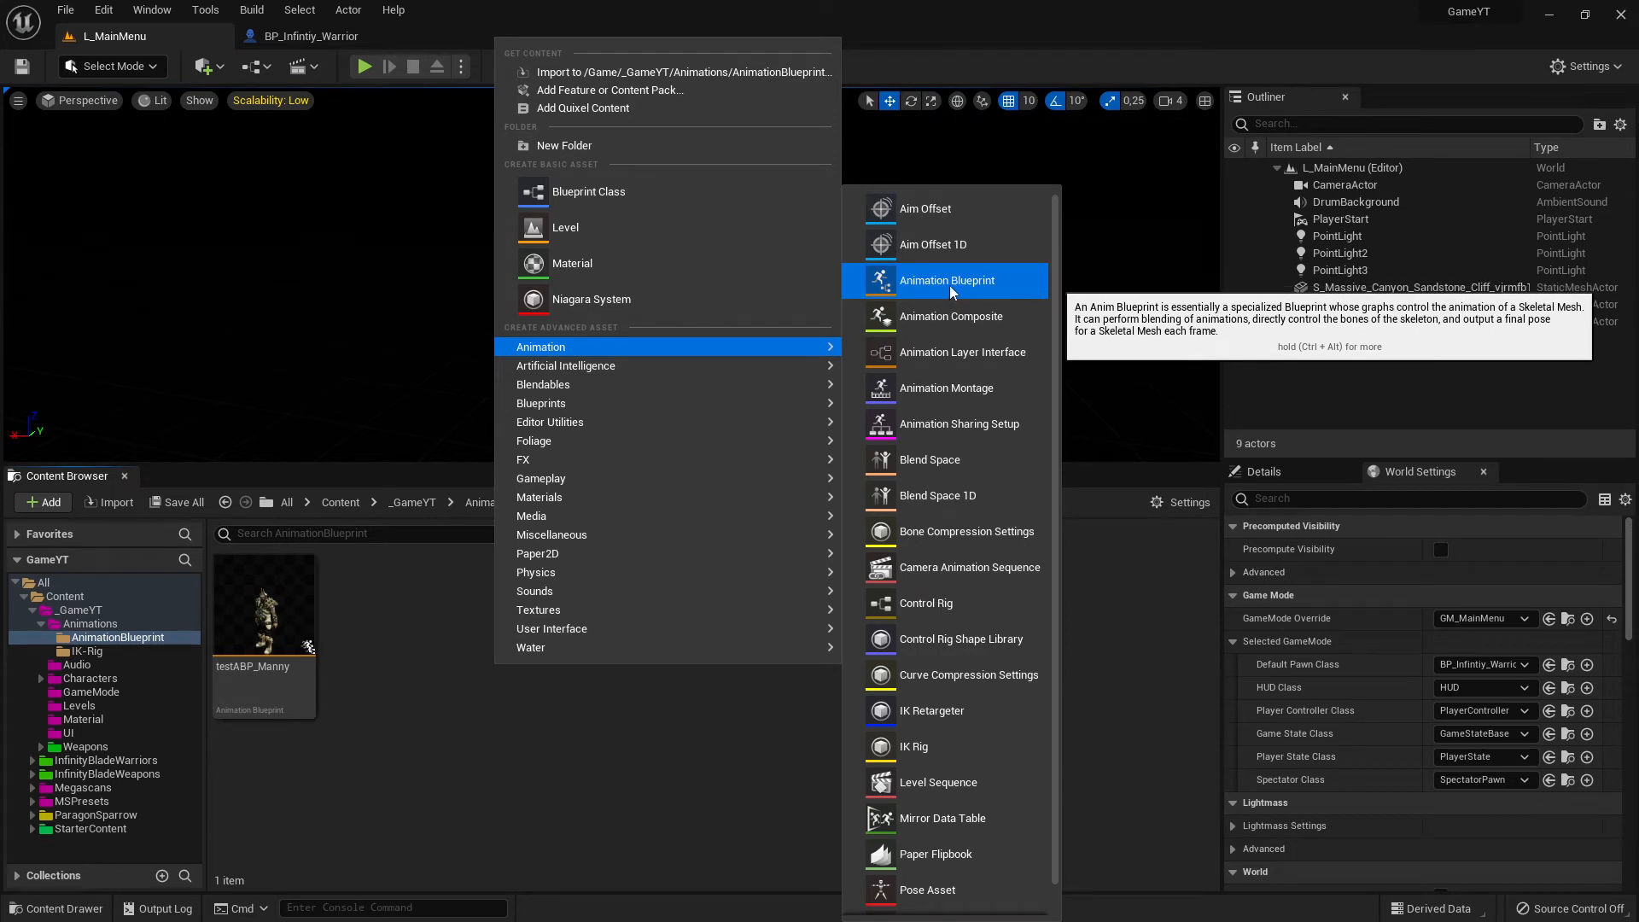
left_click(903, 293)
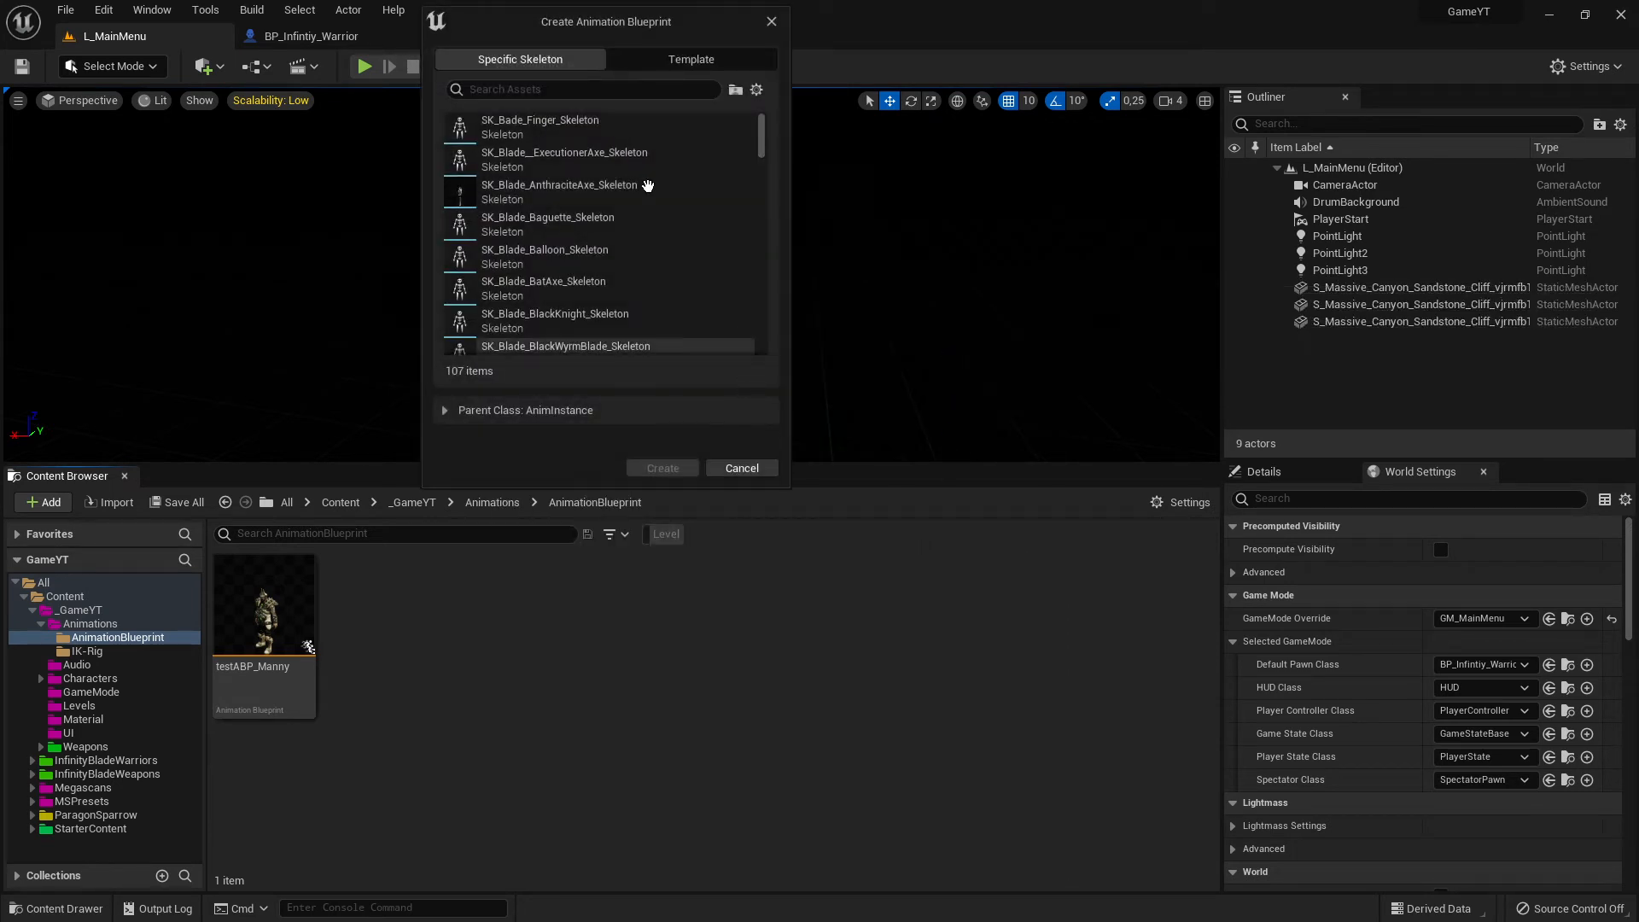
left_click_drag(566, 30, 701, 341)
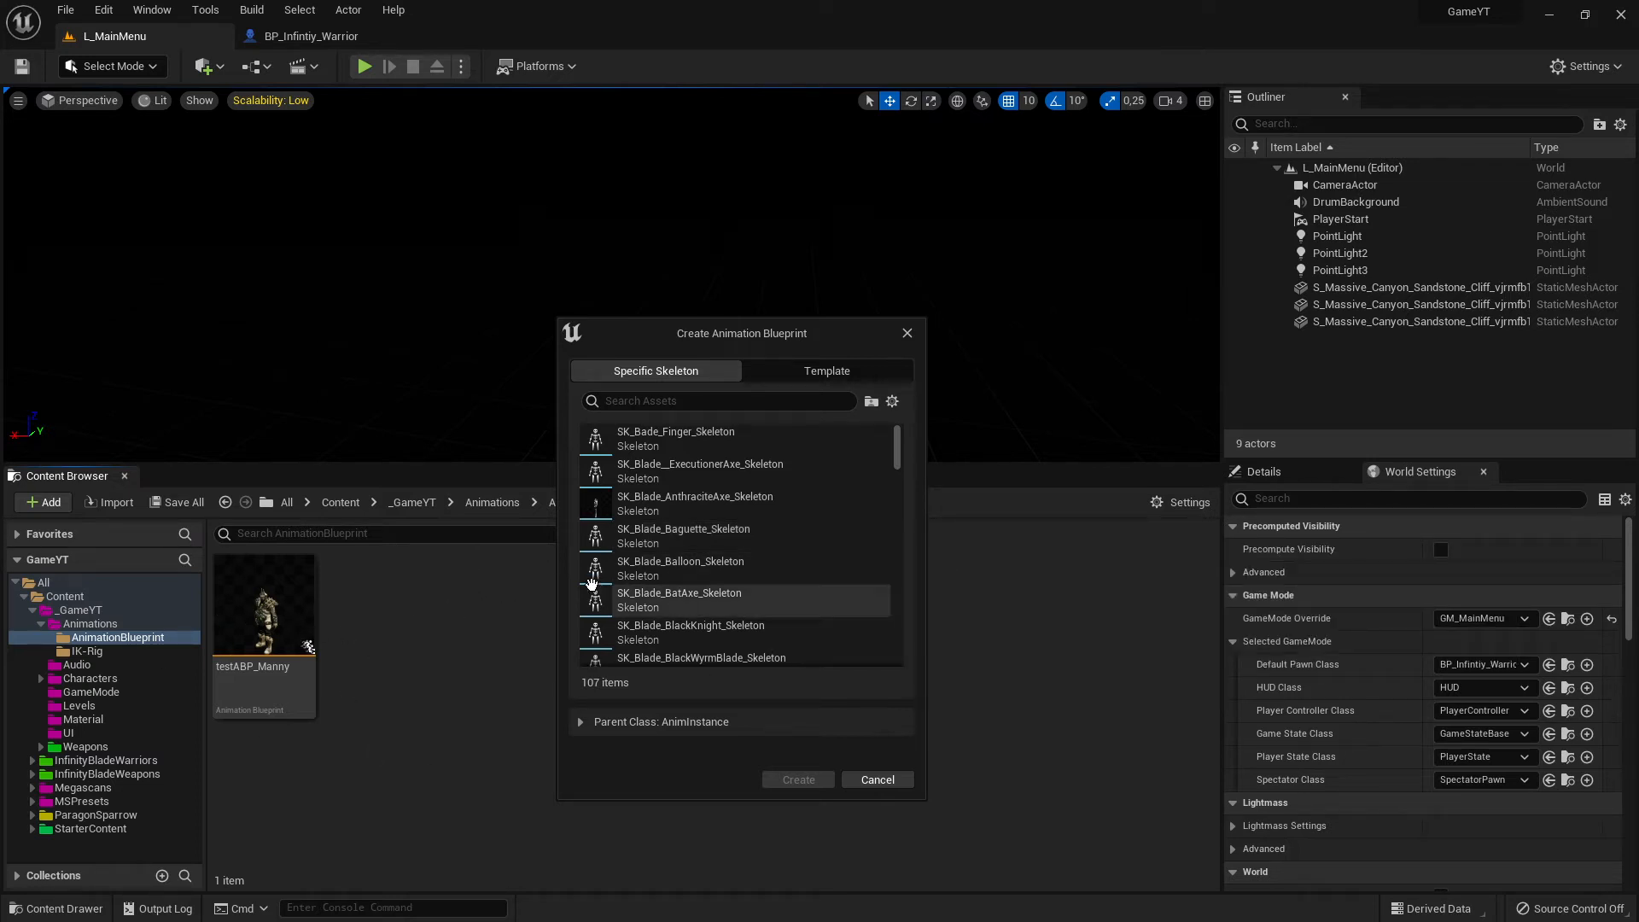
left_click(907, 333)
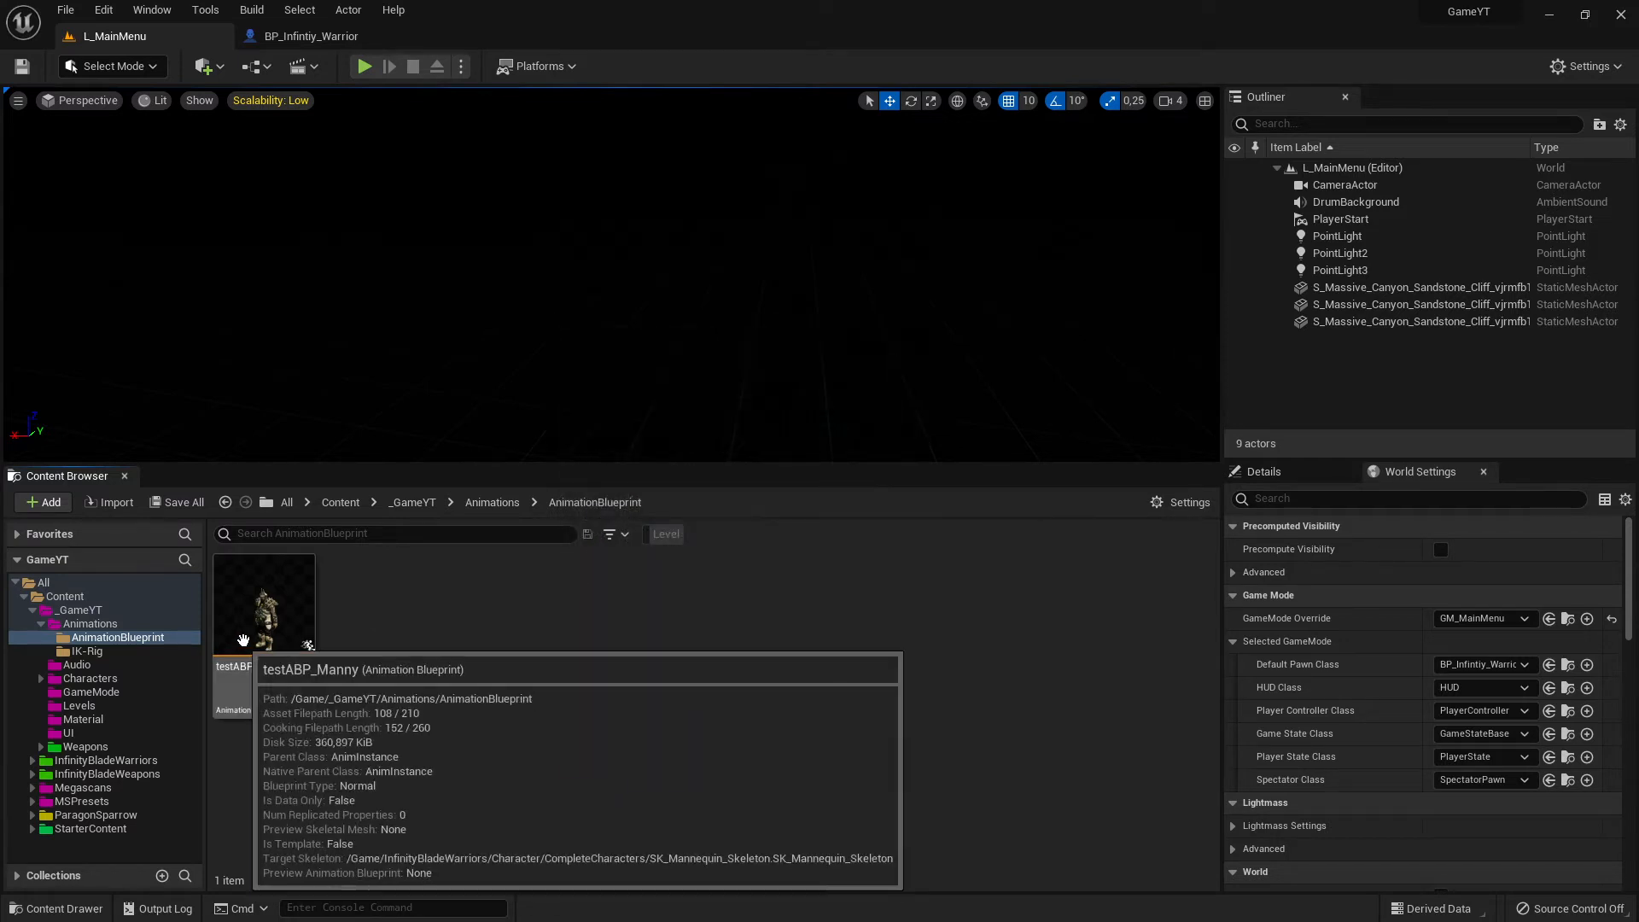
- Open the testABP_Manny animation blueprint and close the BP_Infintiy_Warrior editor
left_click(252, 598)
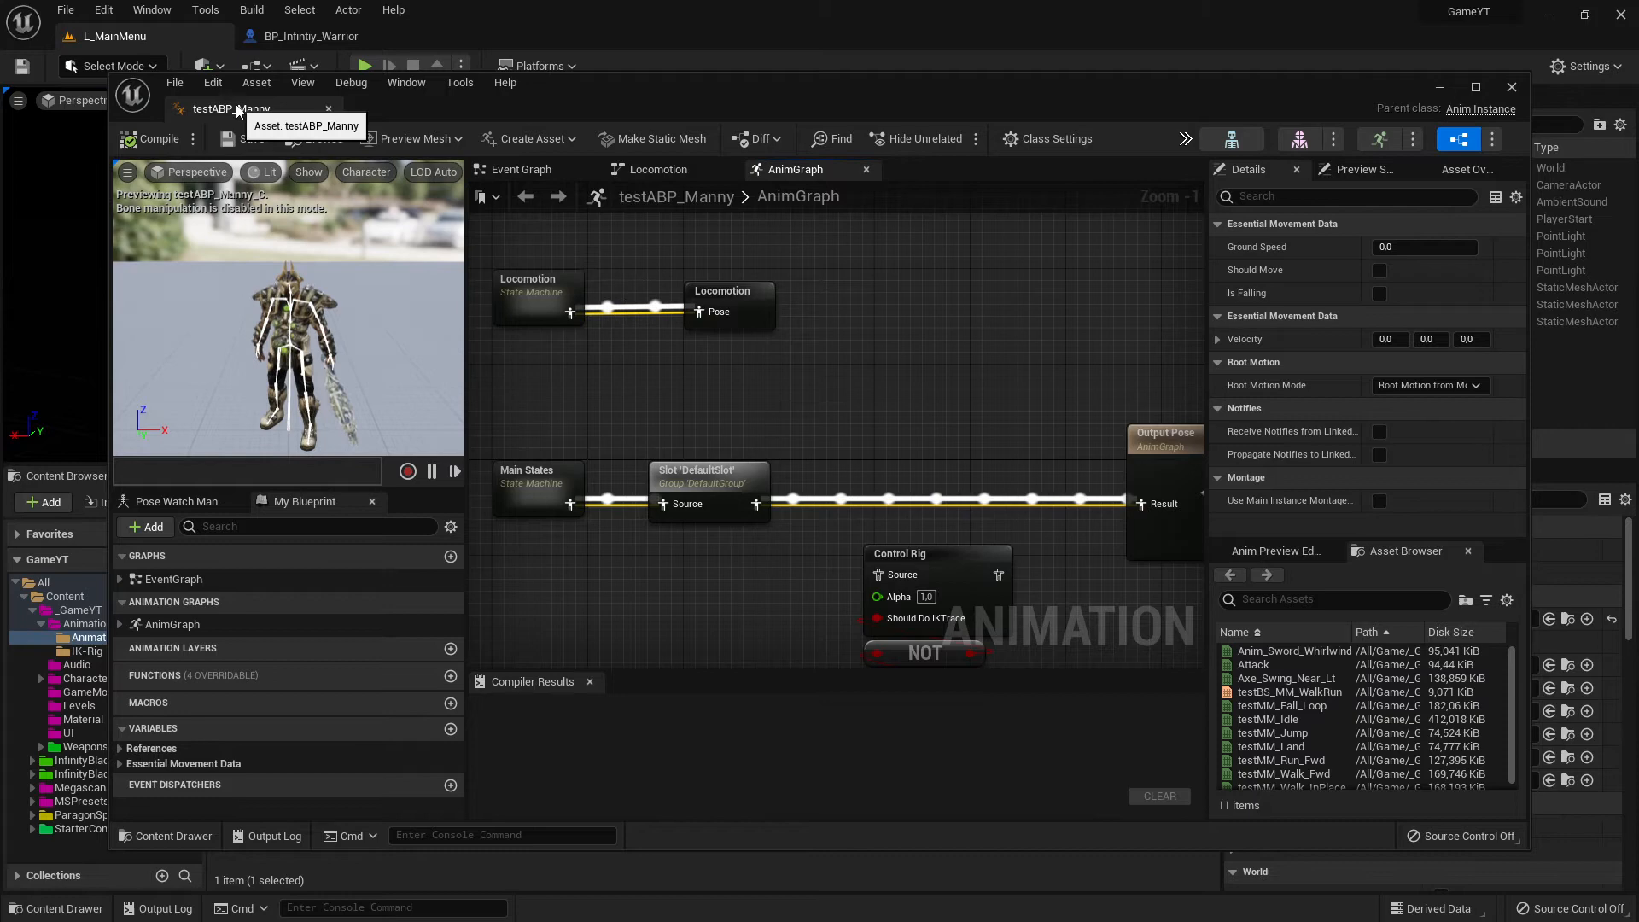
left_click_drag(239, 112, 480, 33)
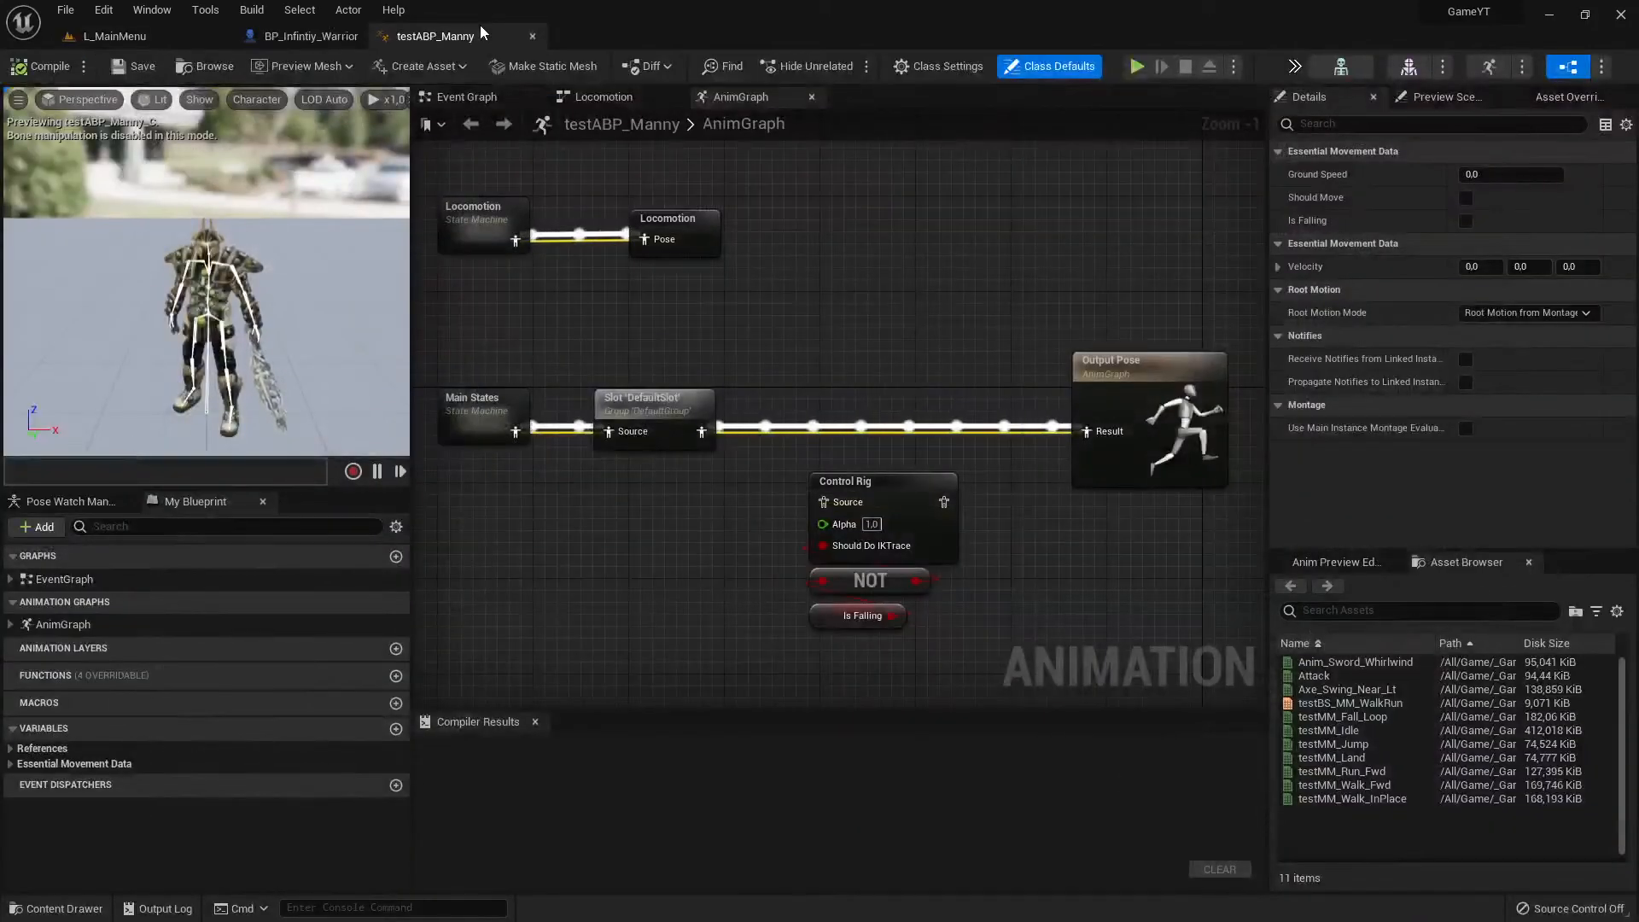
left_click(326, 41)
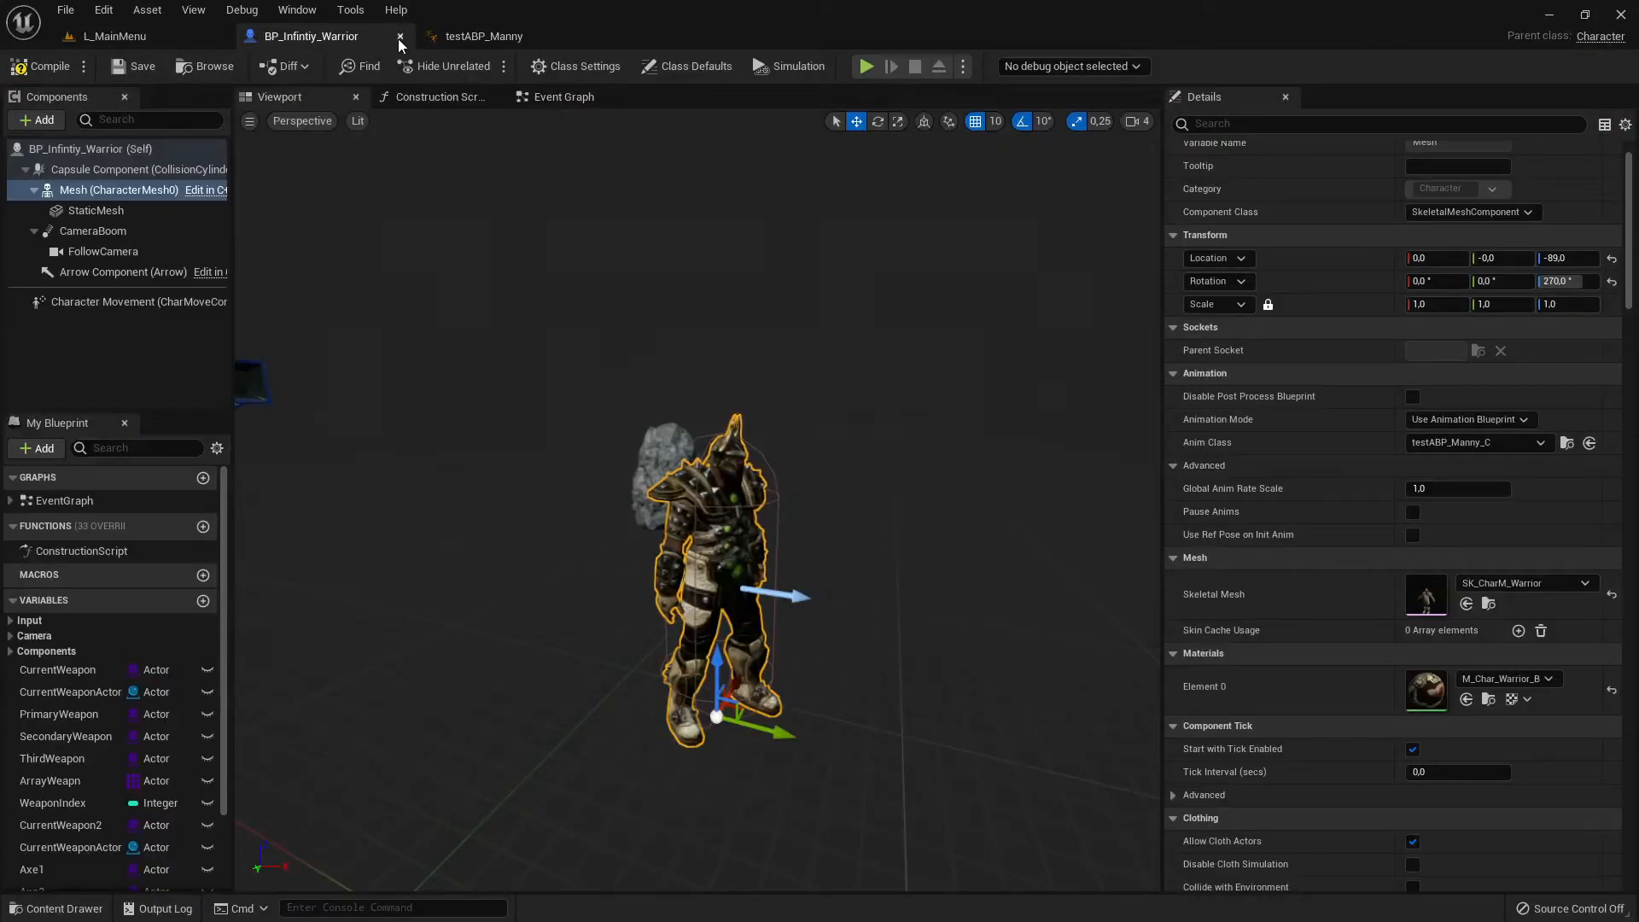
left_click(401, 36)
left_click(376, 36)
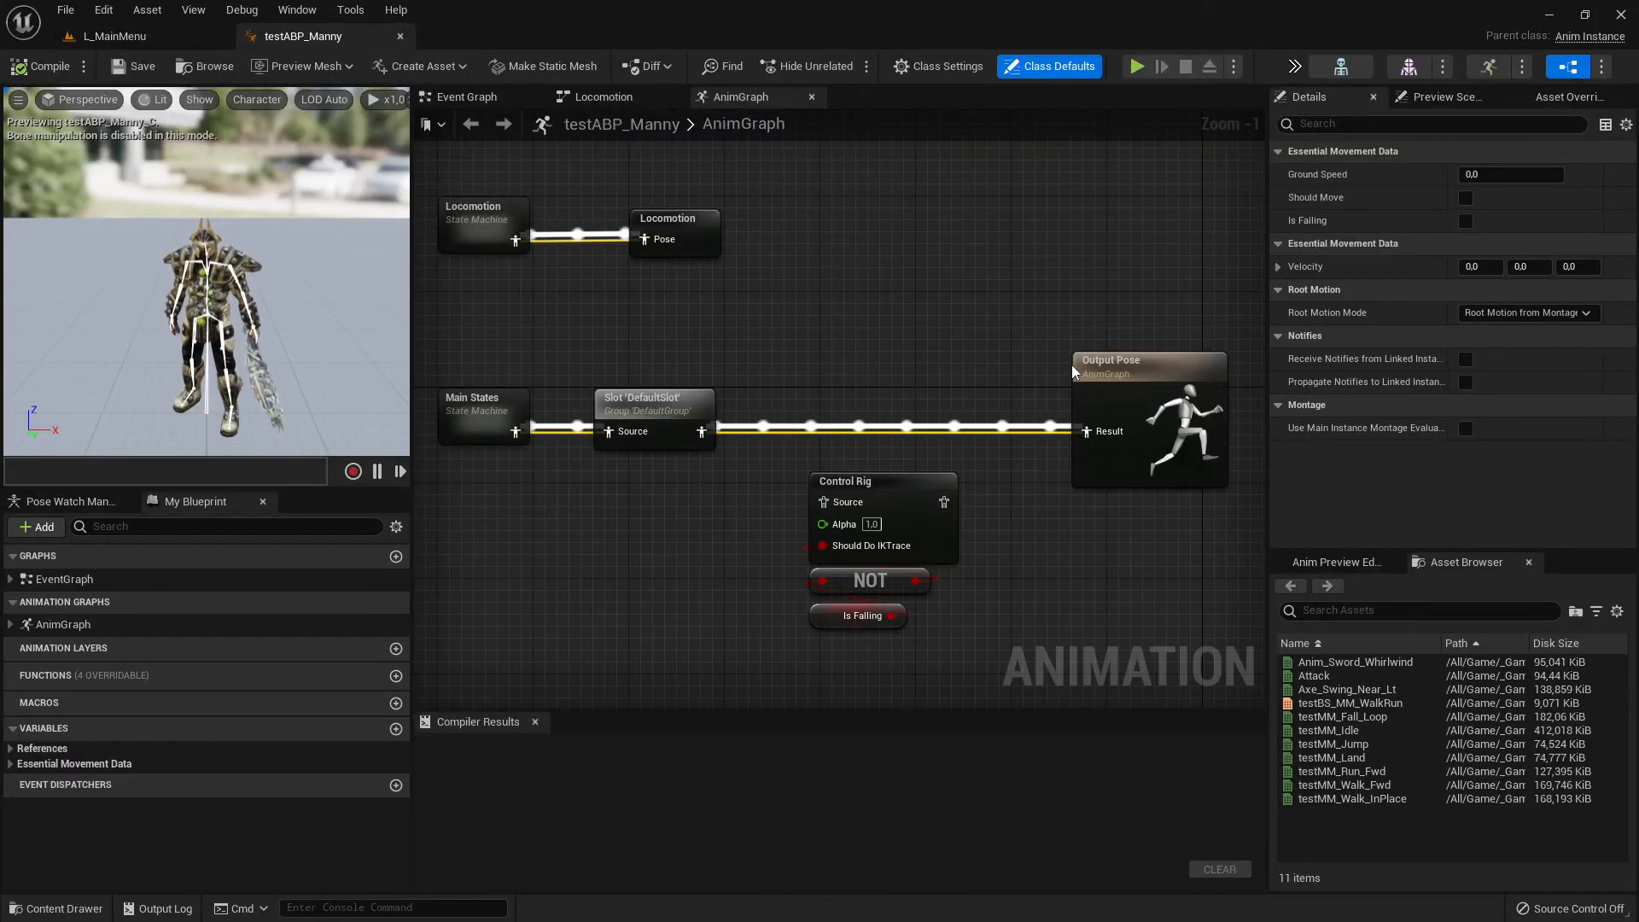
- Look up the skeleton asset used by testABP_Manny and return to the L_MainMenu level
left_click(1359, 68)
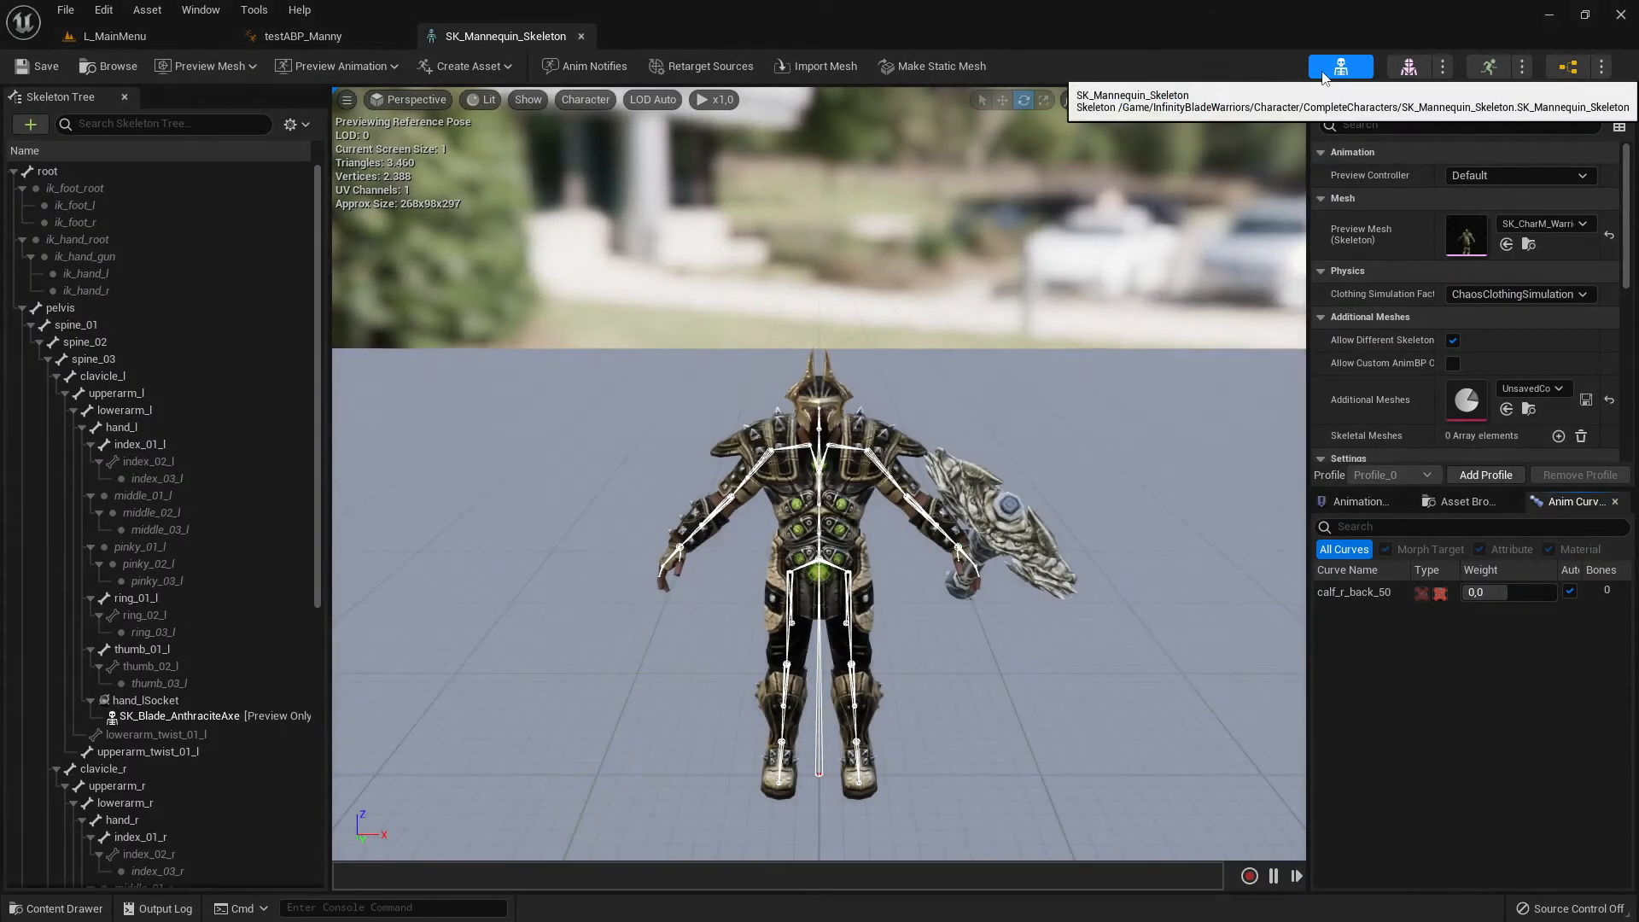
left_click(303, 37)
left_click(174, 34)
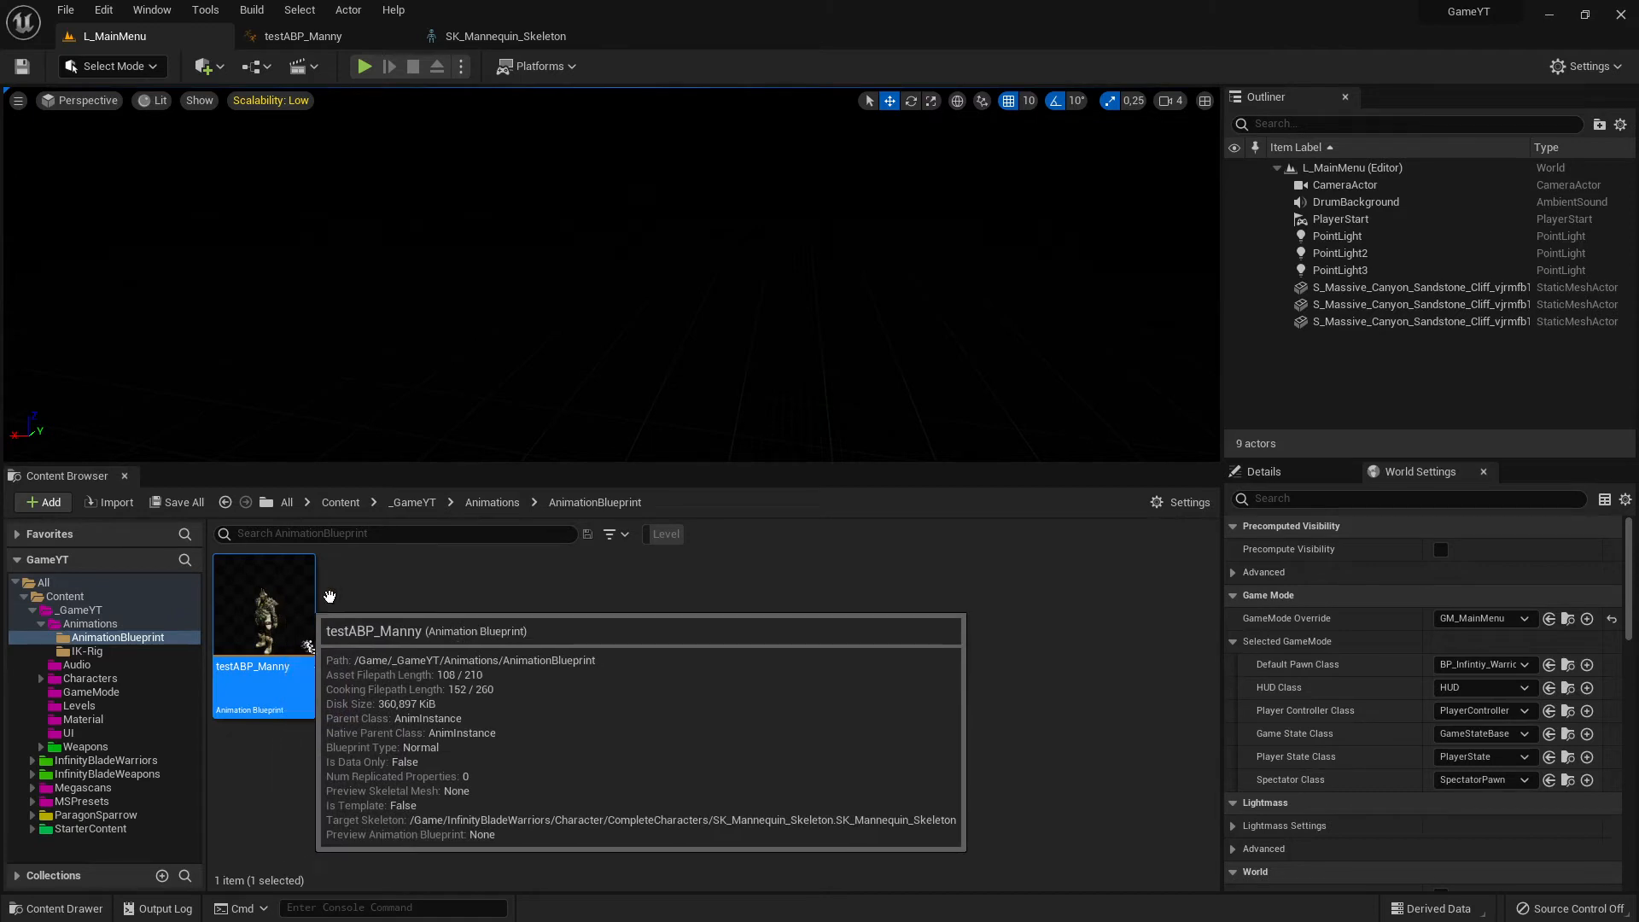
- Create an Animation Blueprint in the AnimationBlueprint folder, searching "SK_Man" and choosing the SK_Mannequin_Skeleton from InfinityBladeWarriors' CompleteCharacters
right_click(427, 621)
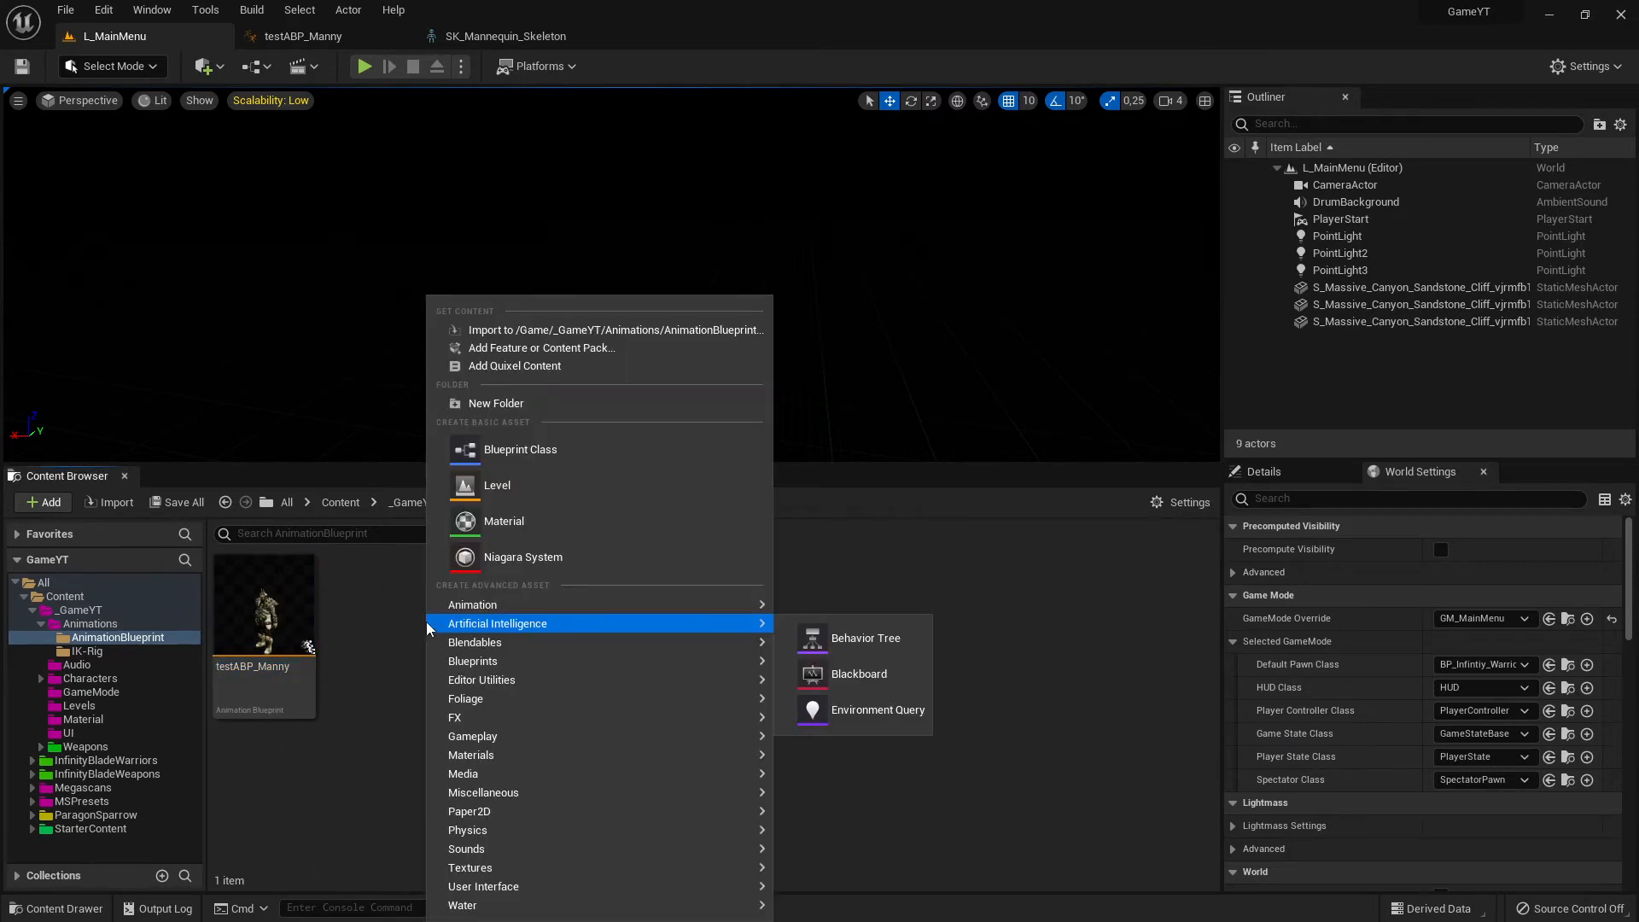
mouse_move(501, 608)
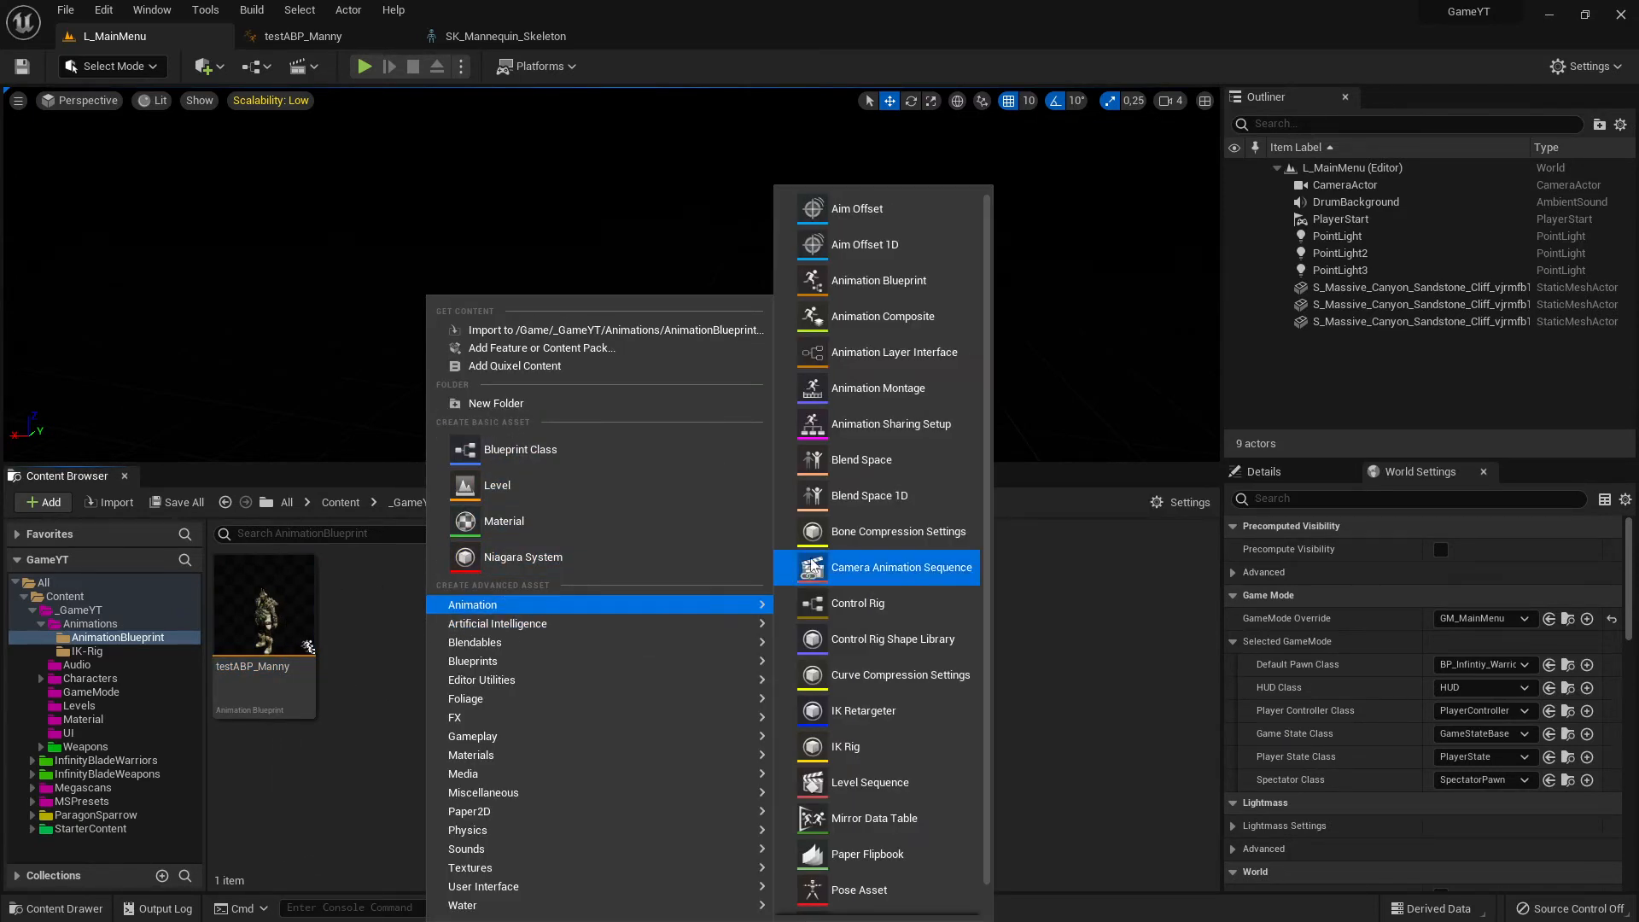
left_click(880, 283)
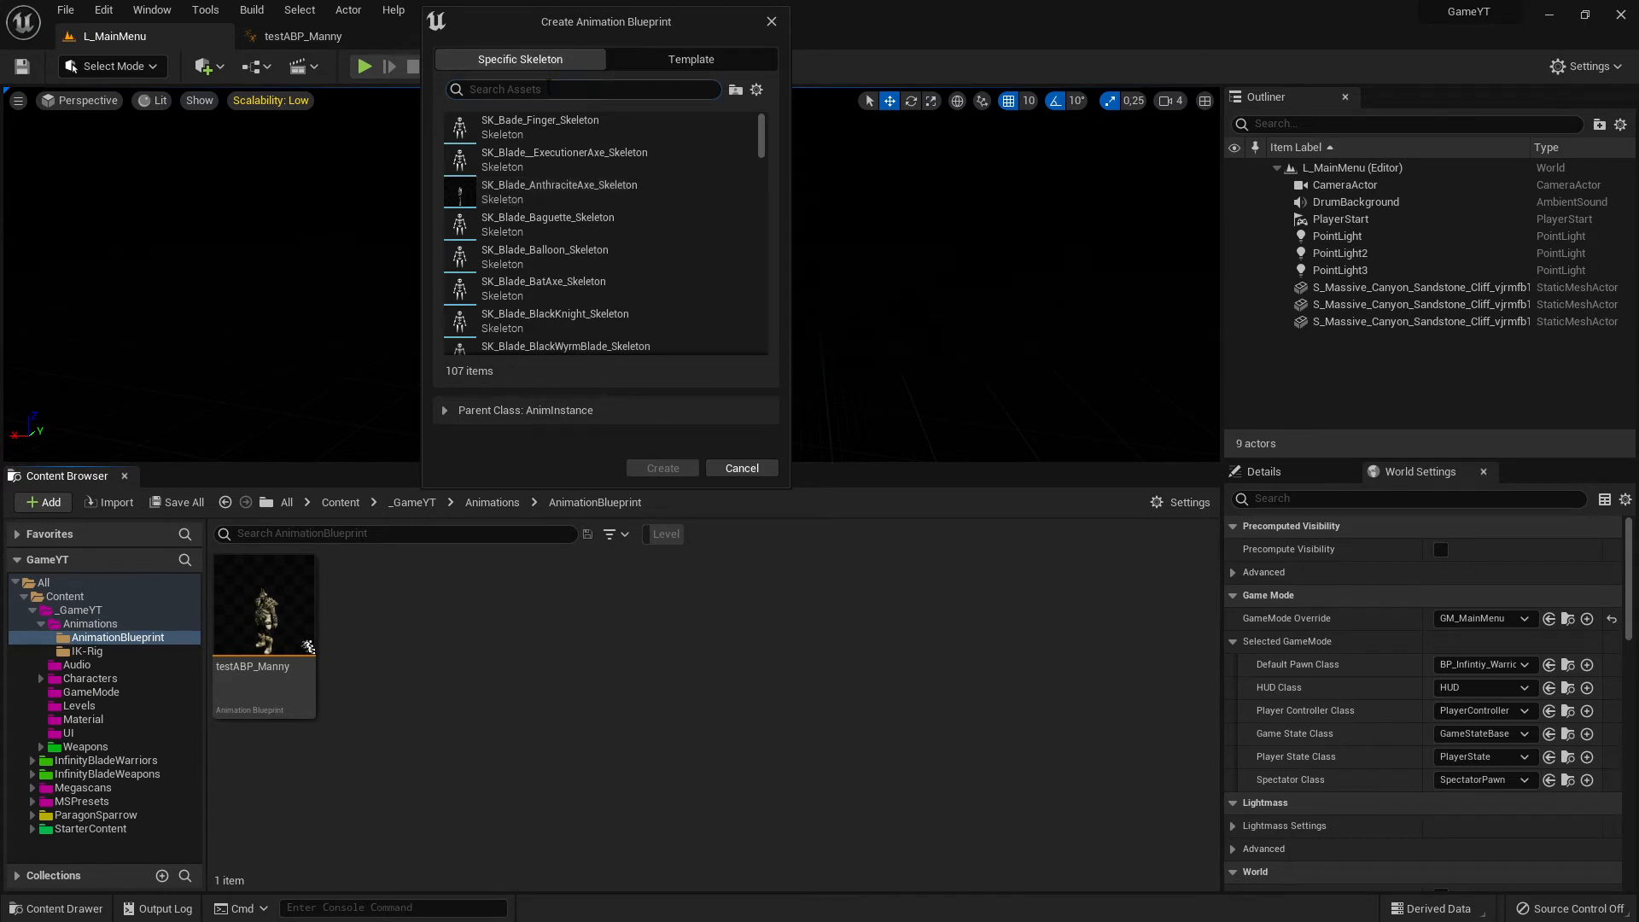
type("SK")
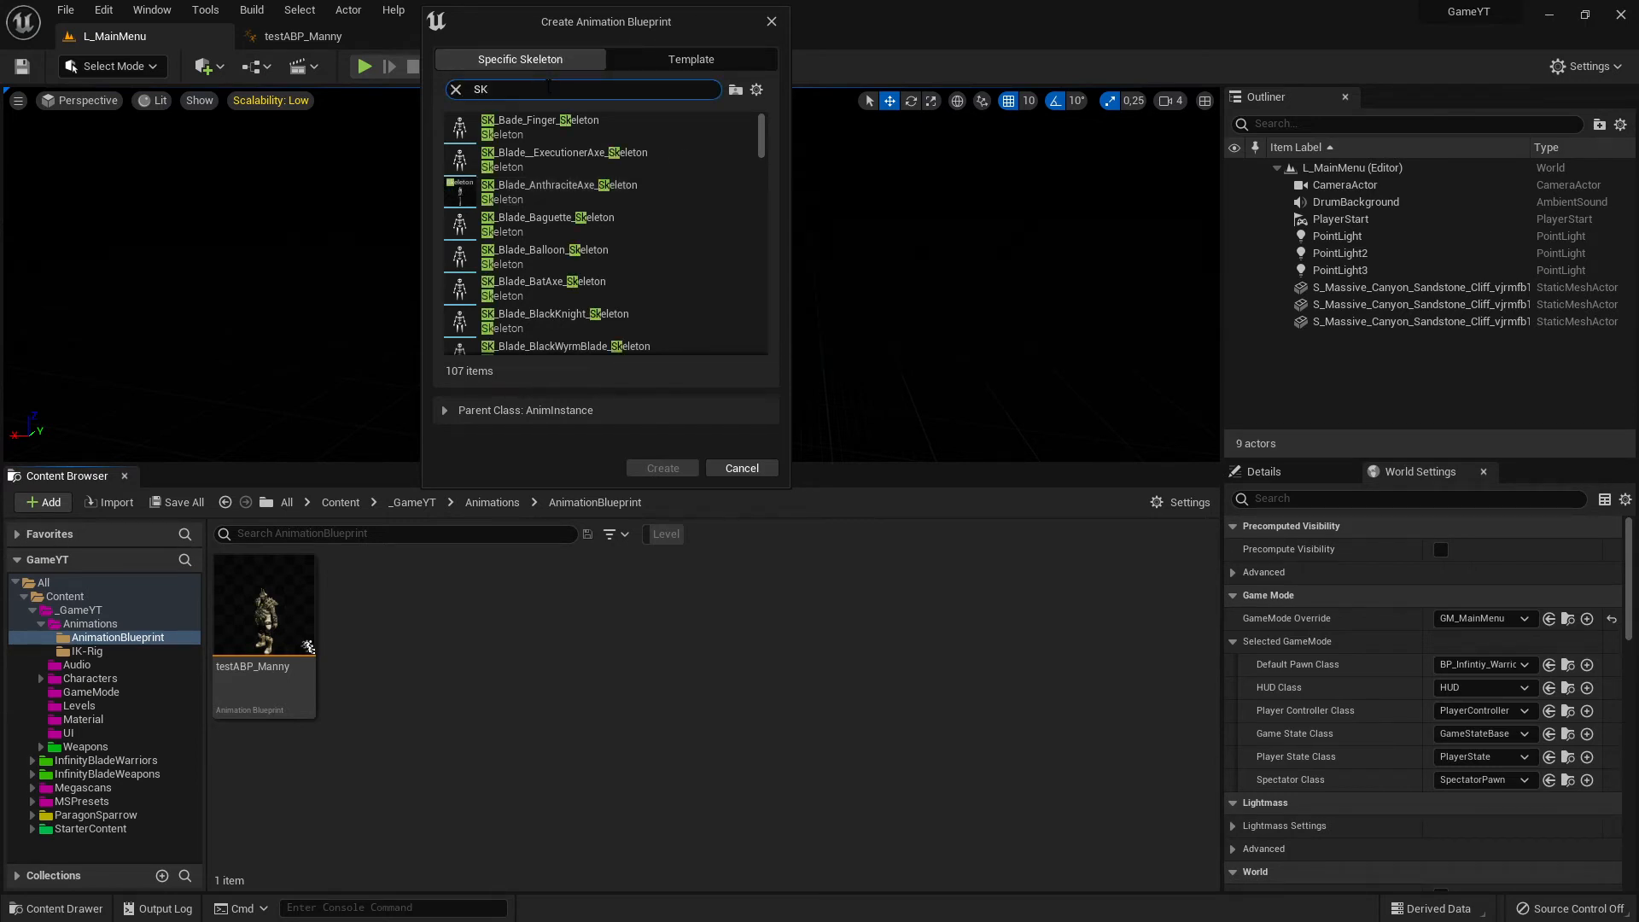
type("_")
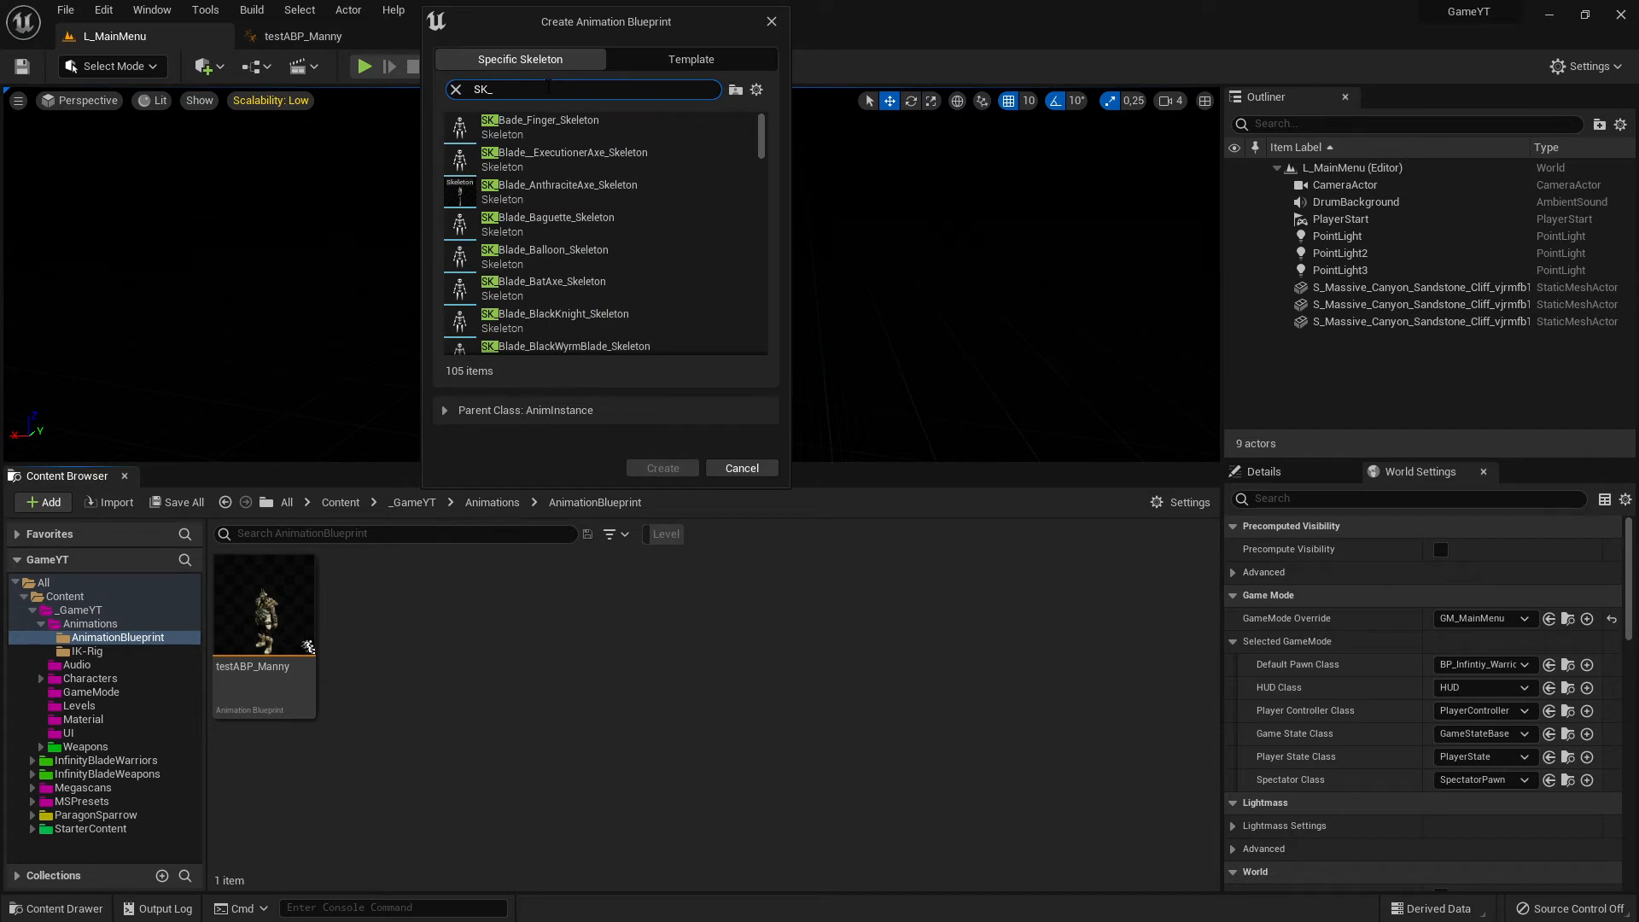
key("BackSpace")
type("Man")
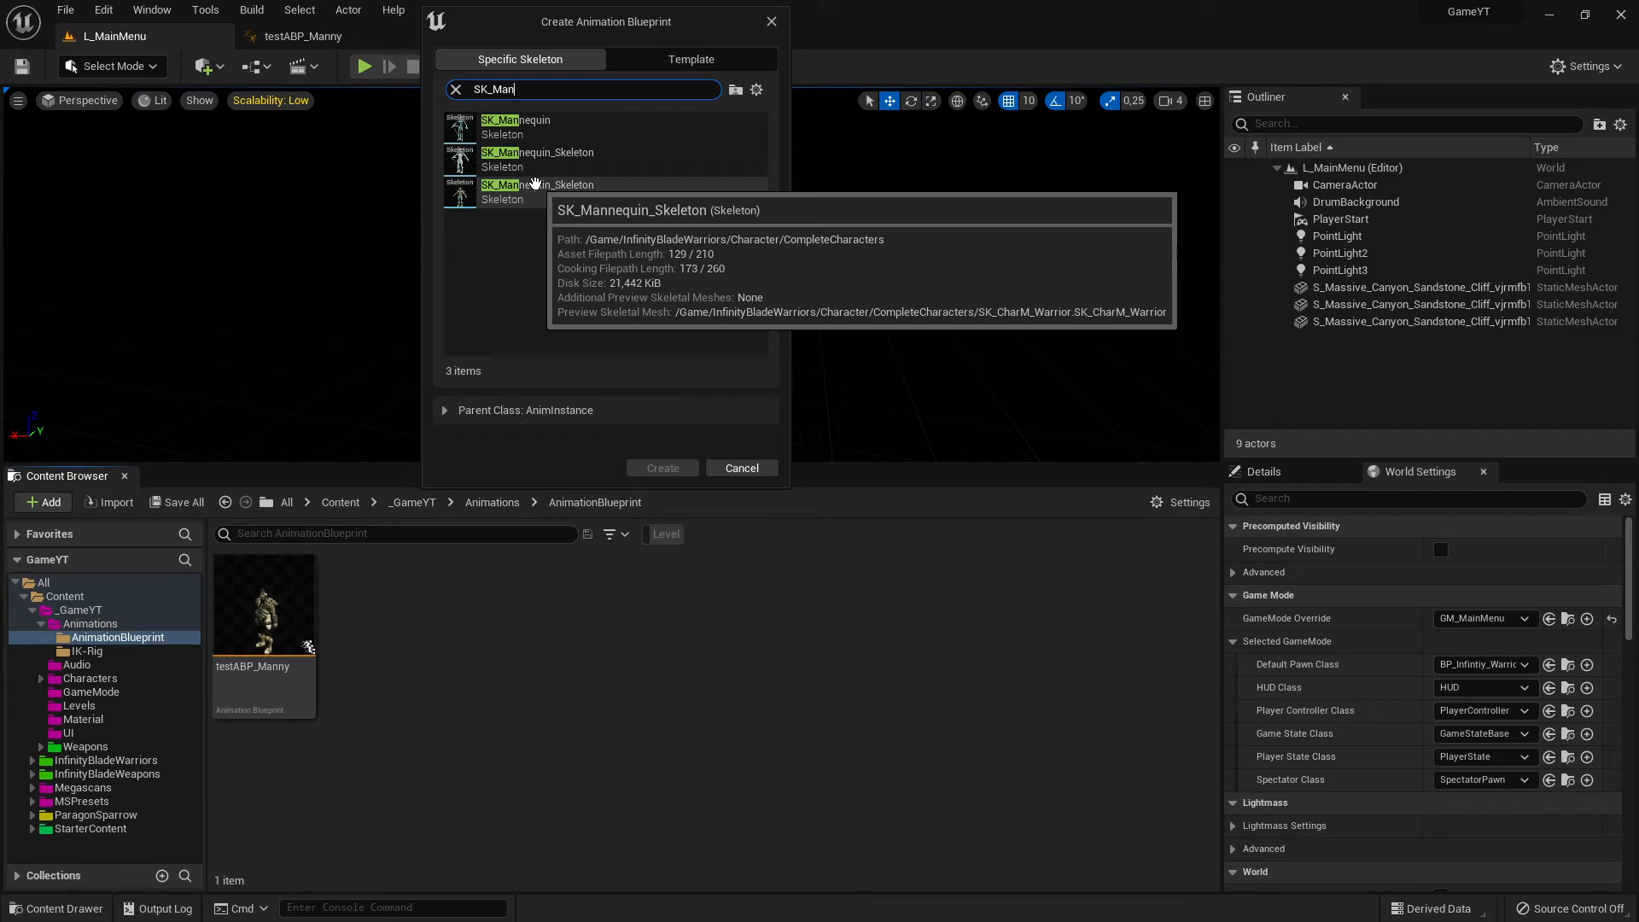
left_click(536, 196)
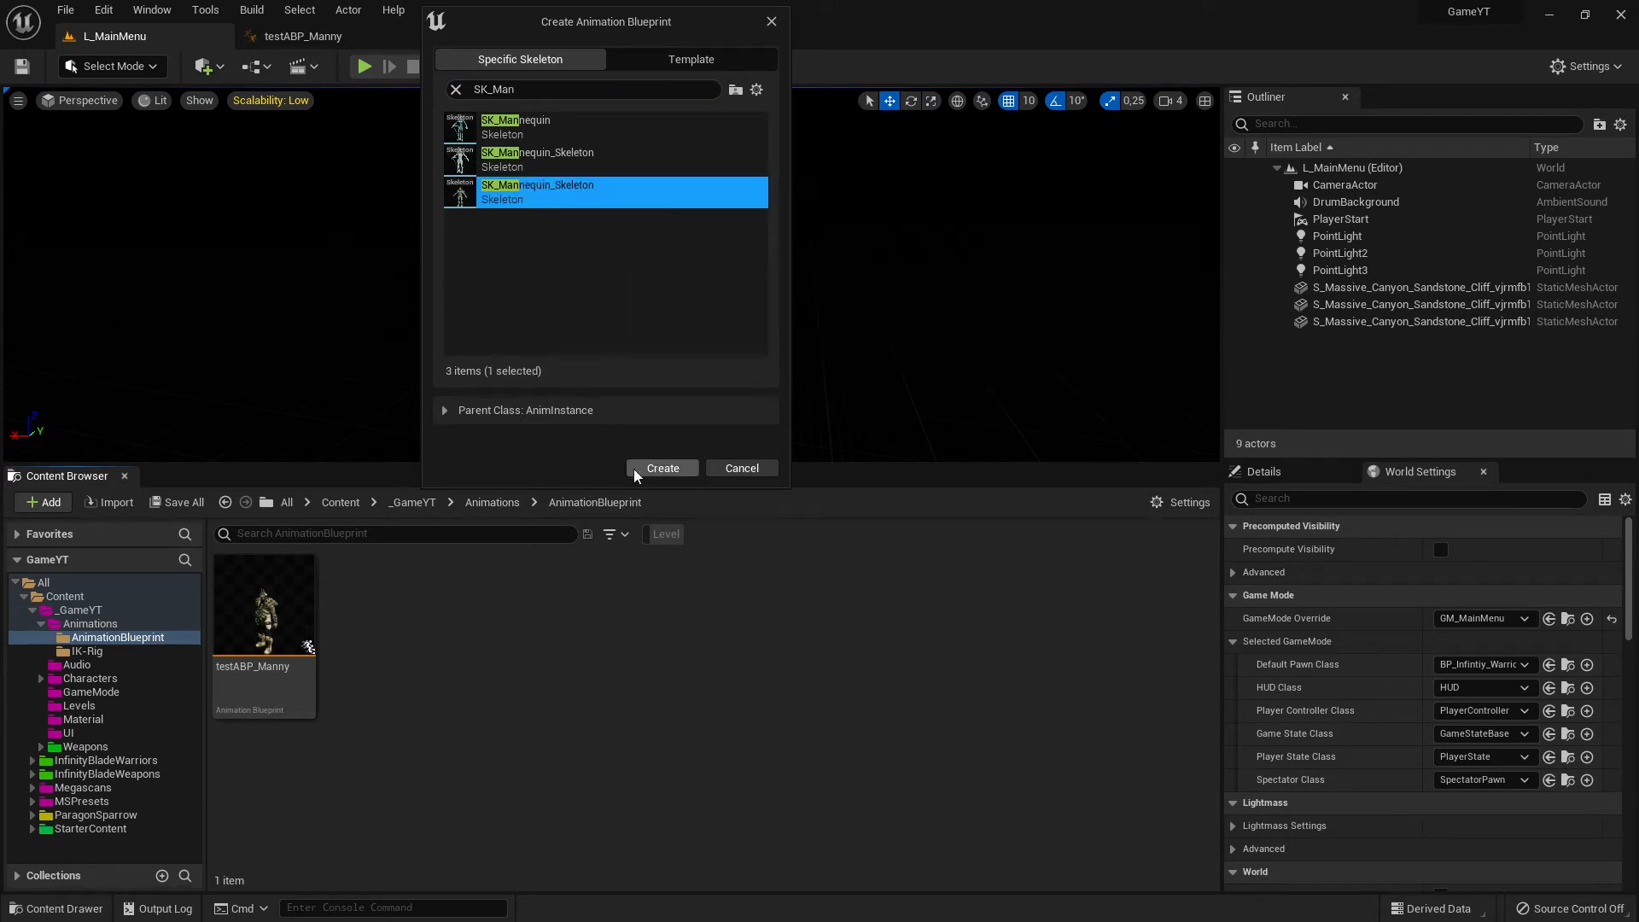
left_click(671, 471)
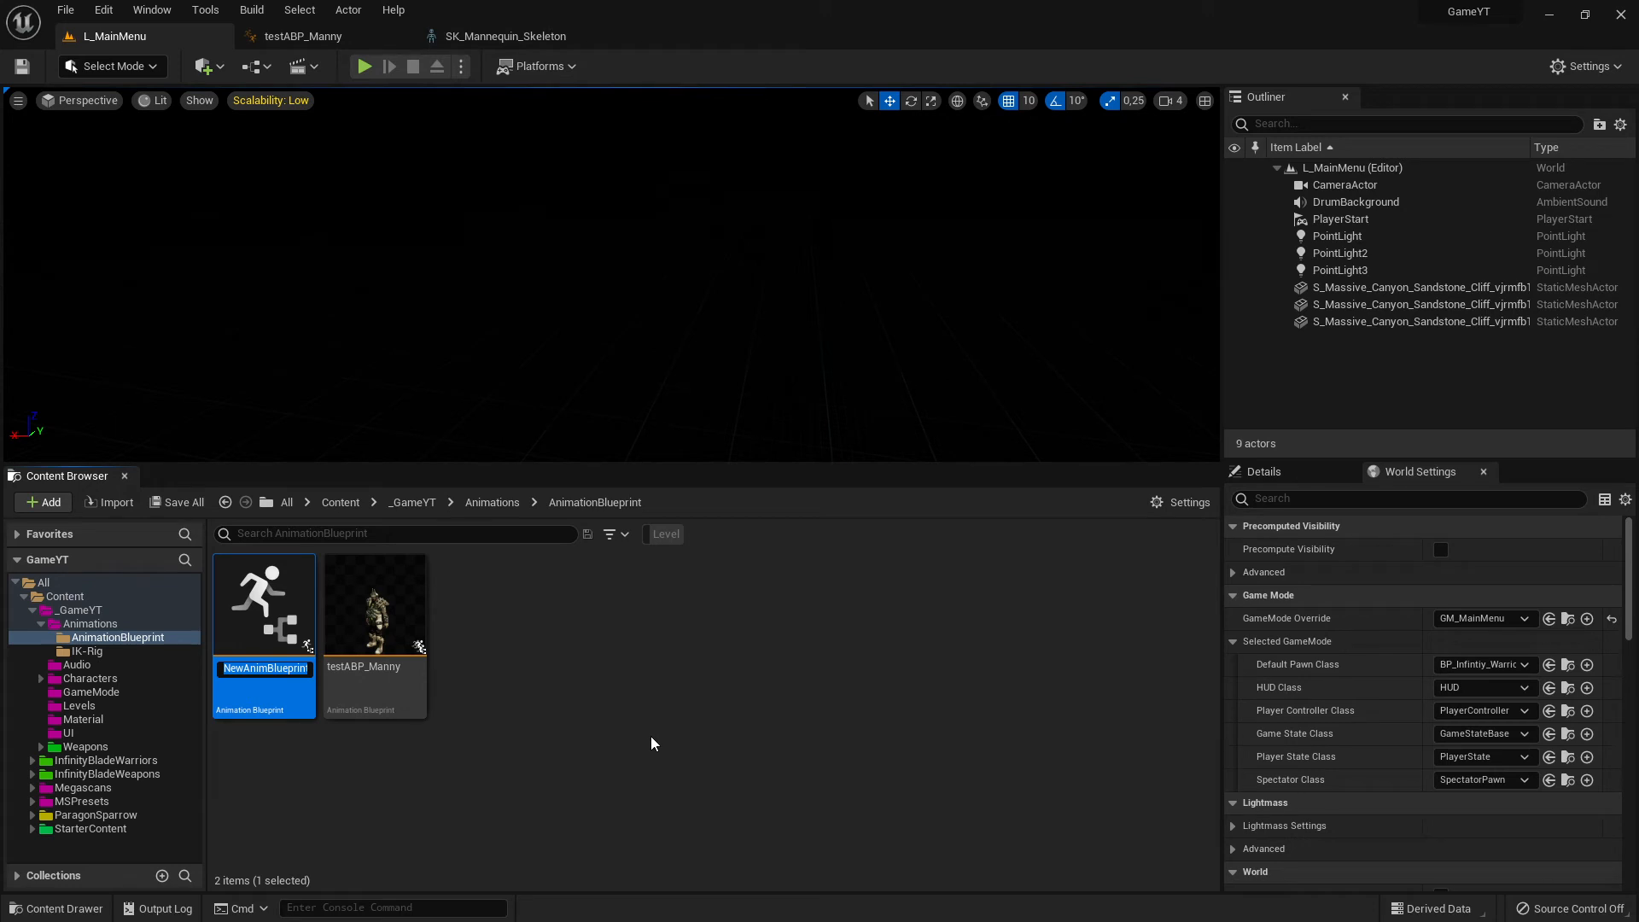
- Name the new animation blueprint ABP_Warrior and save all unsaved assets
type("ABP_Warrior")
key("Return")
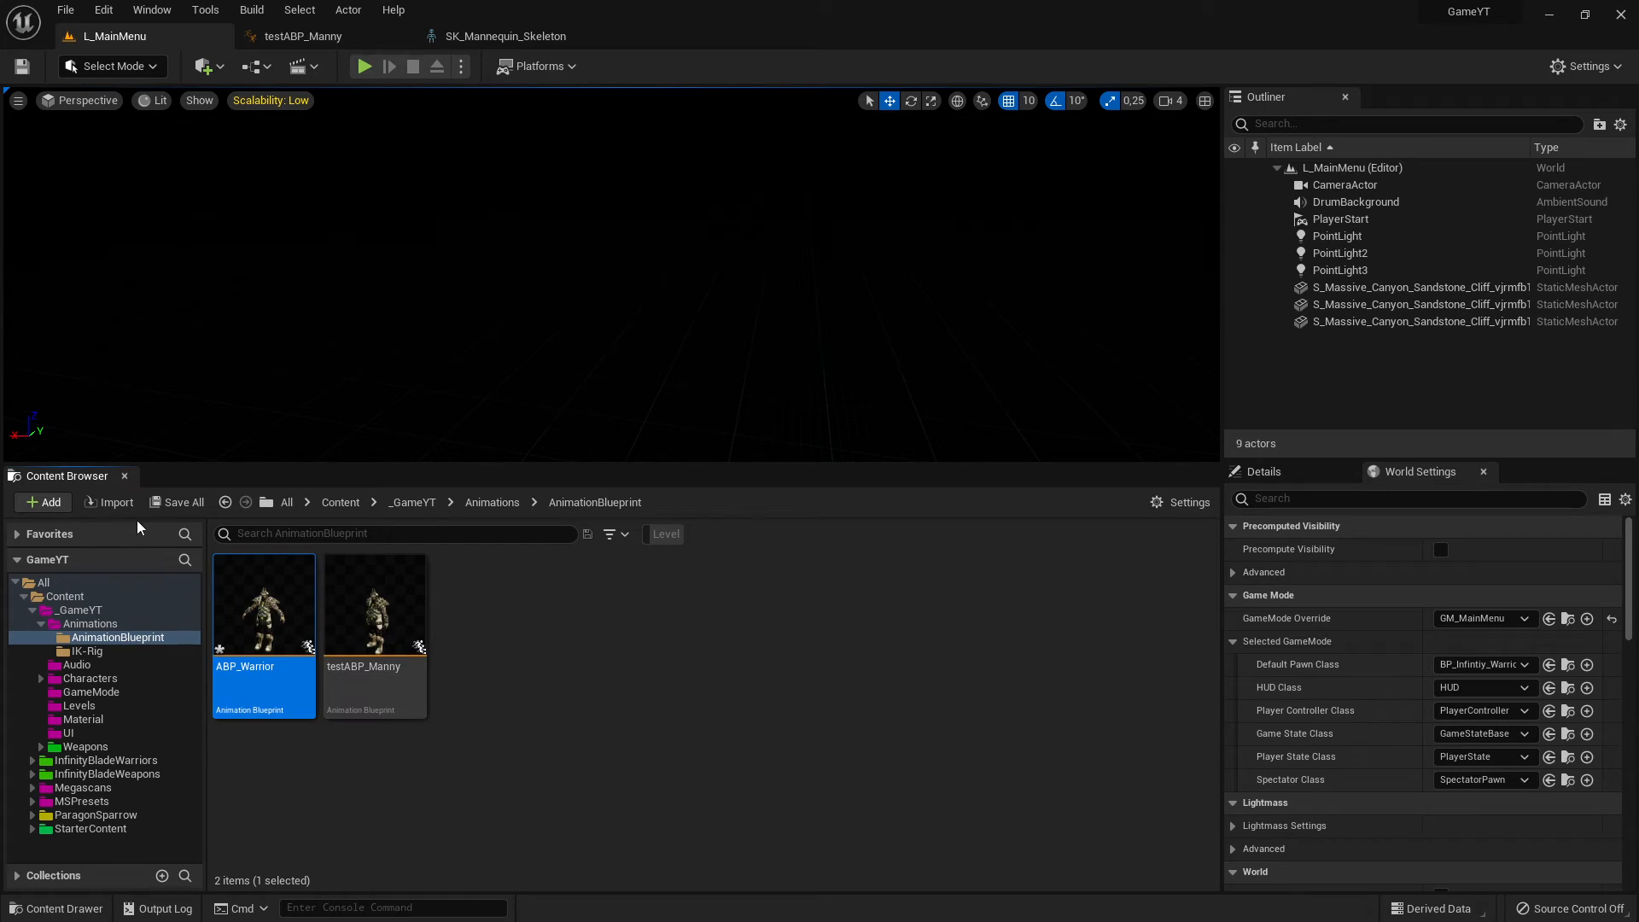
left_click(175, 503)
left_click(950, 656)
- Open the BP_Infintiy_Warrior default pawn blueprint in its viewport and examine the Mesh component's animation and skeletal mesh settings
left_click(1567, 664)
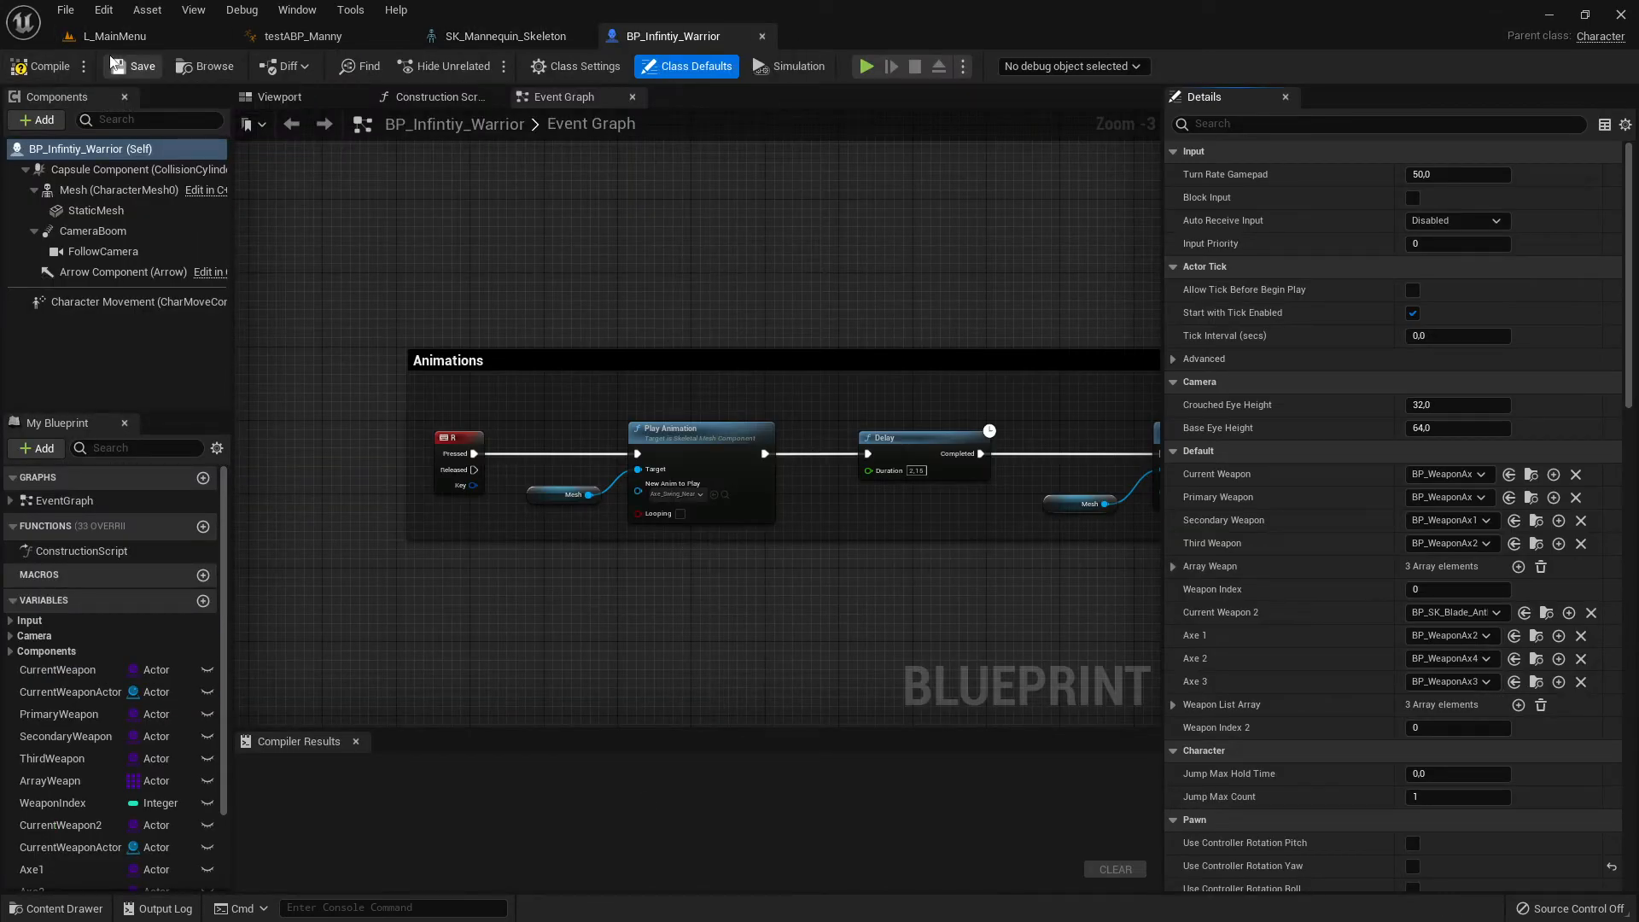
left_click(278, 96)
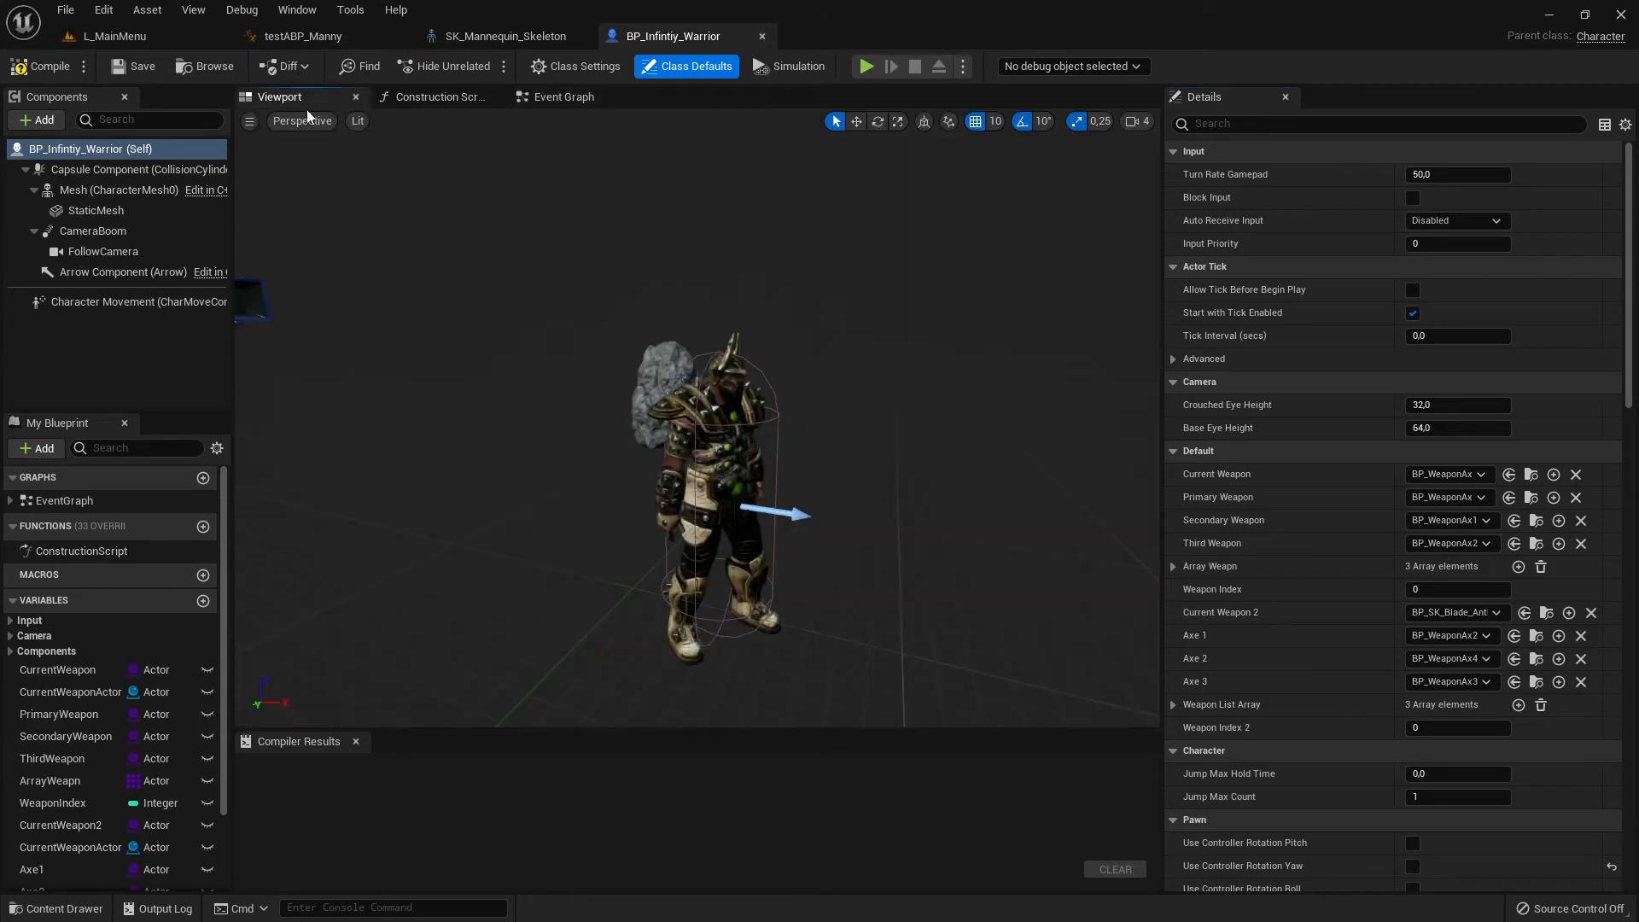
left_click(668, 504)
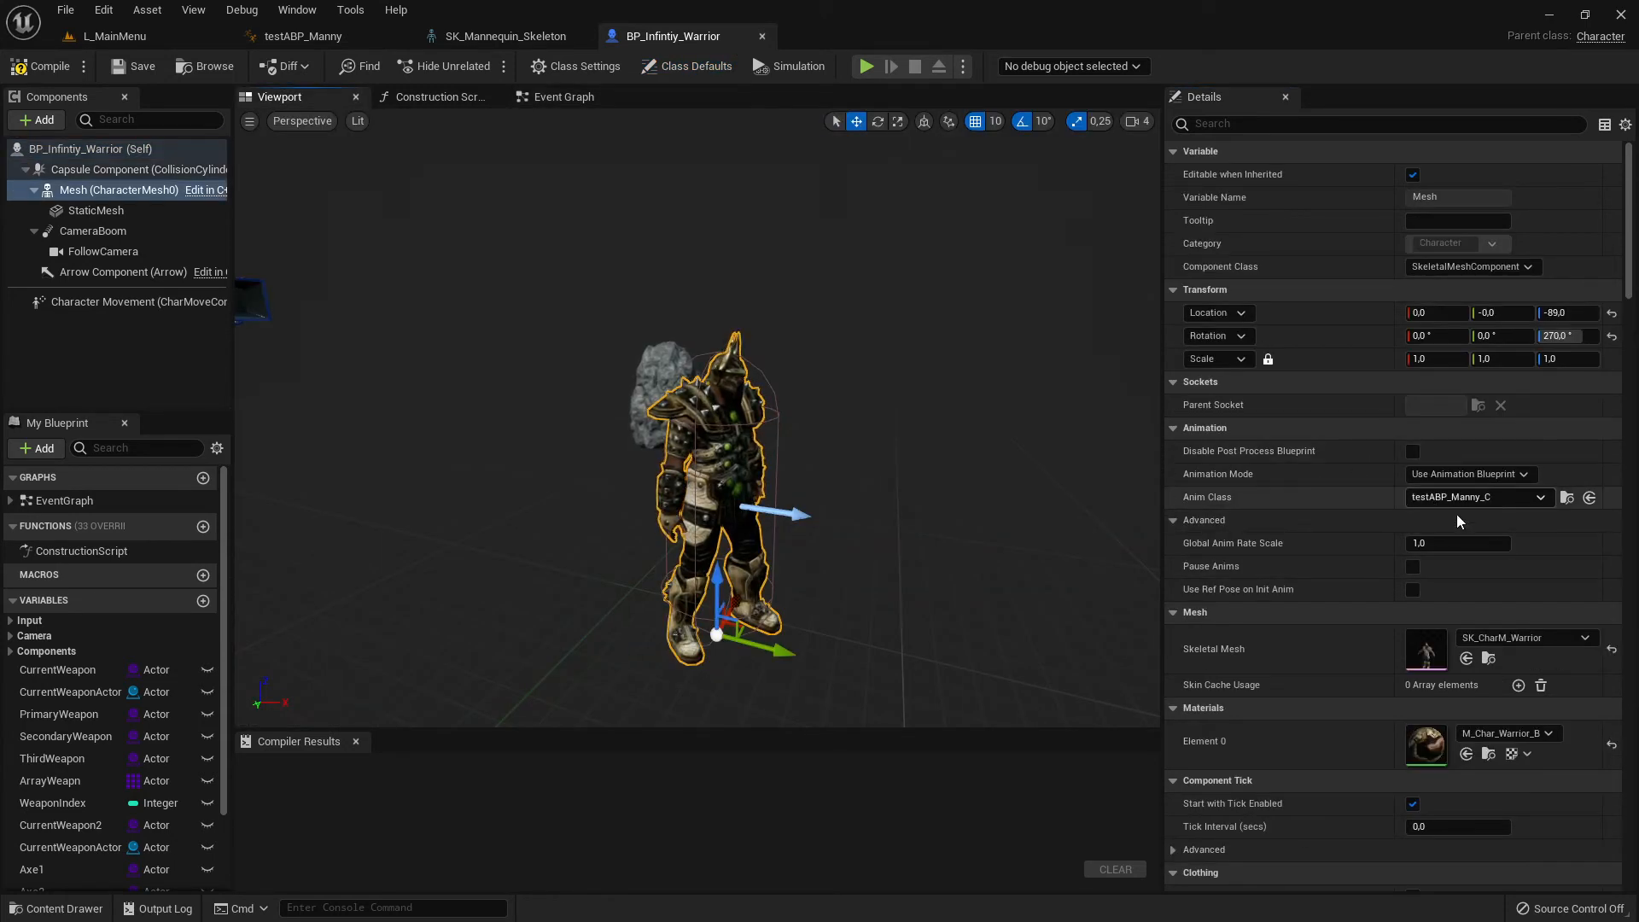
scroll(1482, 639, "down", 2)
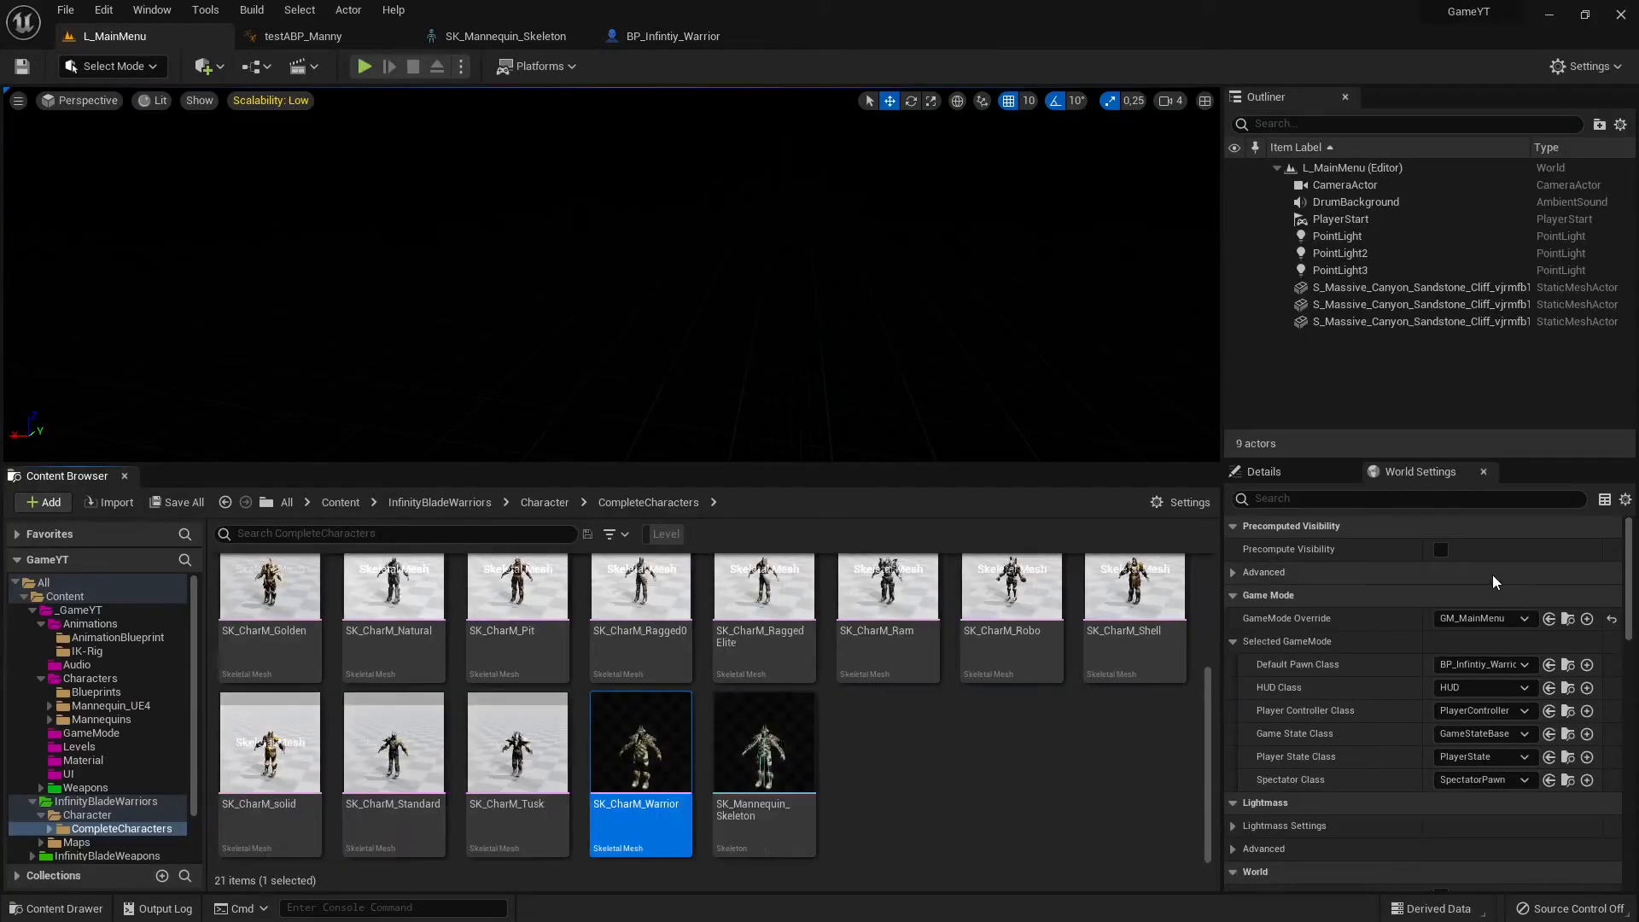
- Locate the SK_CharM_Warrior mesh in the Content Browser and select the SK_Mannequin_Skeleton beside it
left_click(1488, 576)
mouse_move(629, 749)
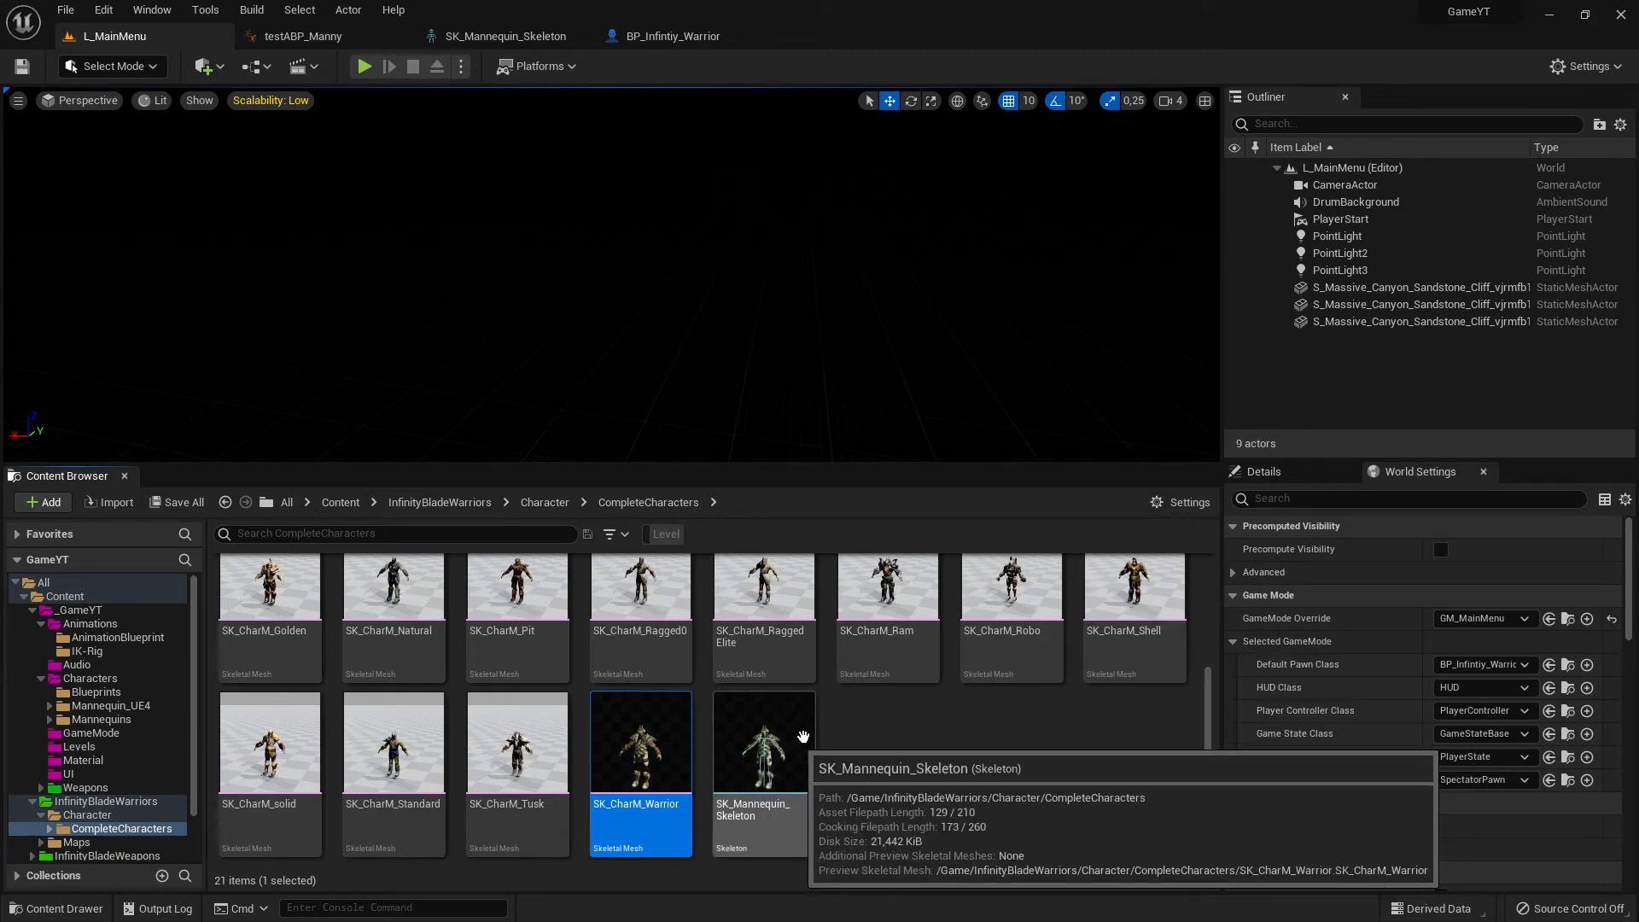
left_click(866, 746)
left_click(745, 739)
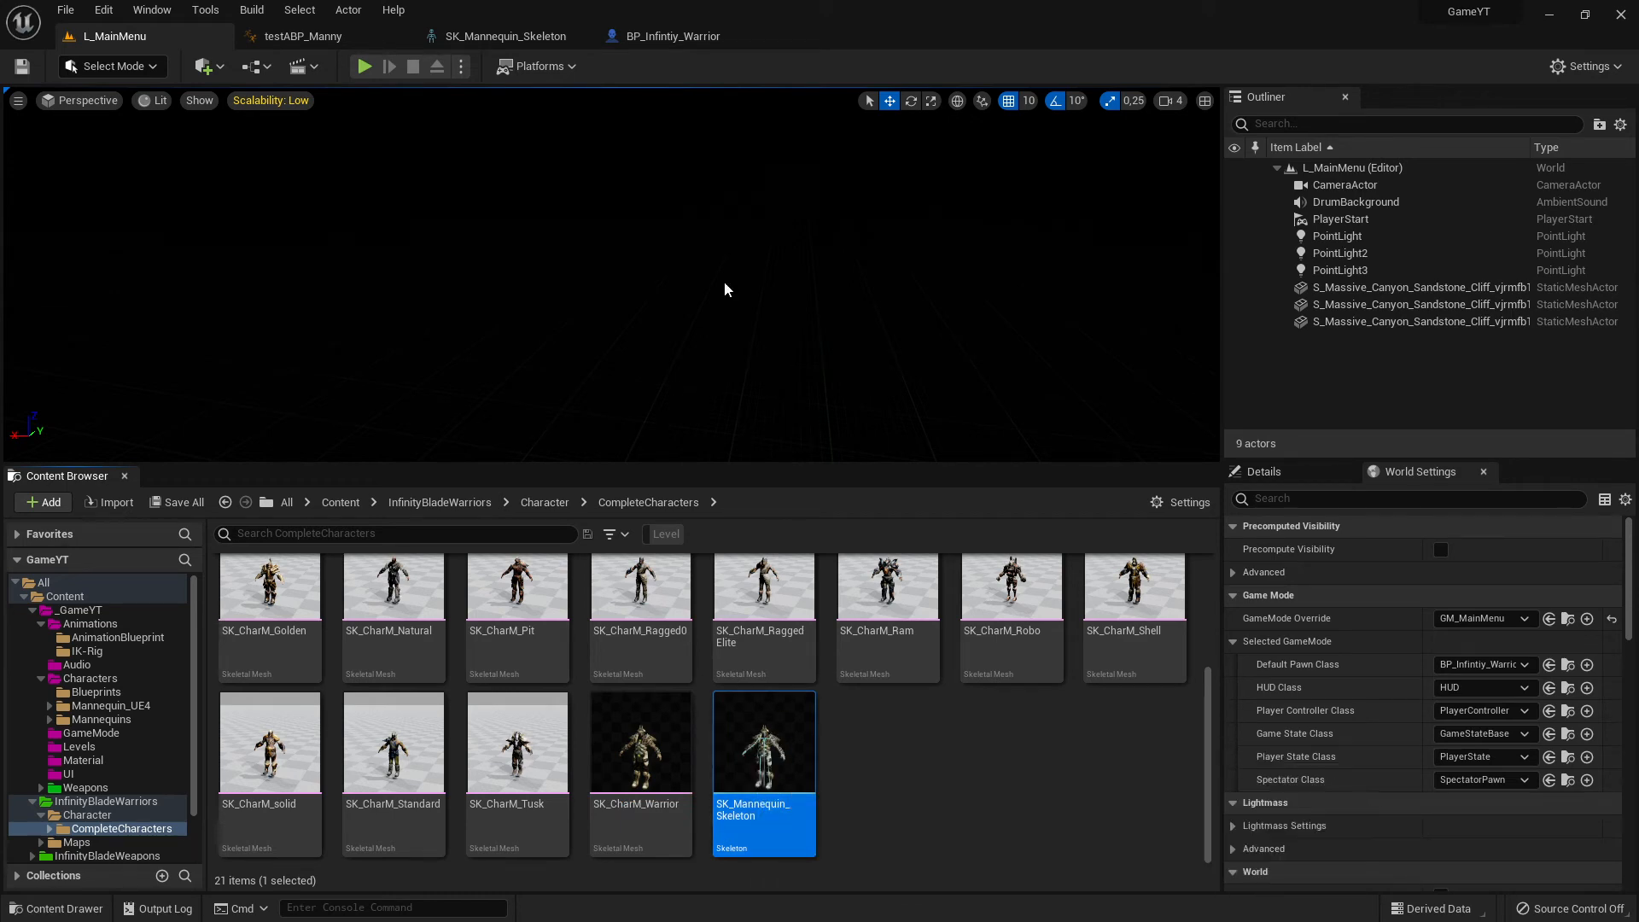
- Close the BP_Infintiy_Warrior and SK_Mannequin_Skeleton editors and go back to the AnimationBlueprint folder from the L_MainMenu level
left_click(673, 36)
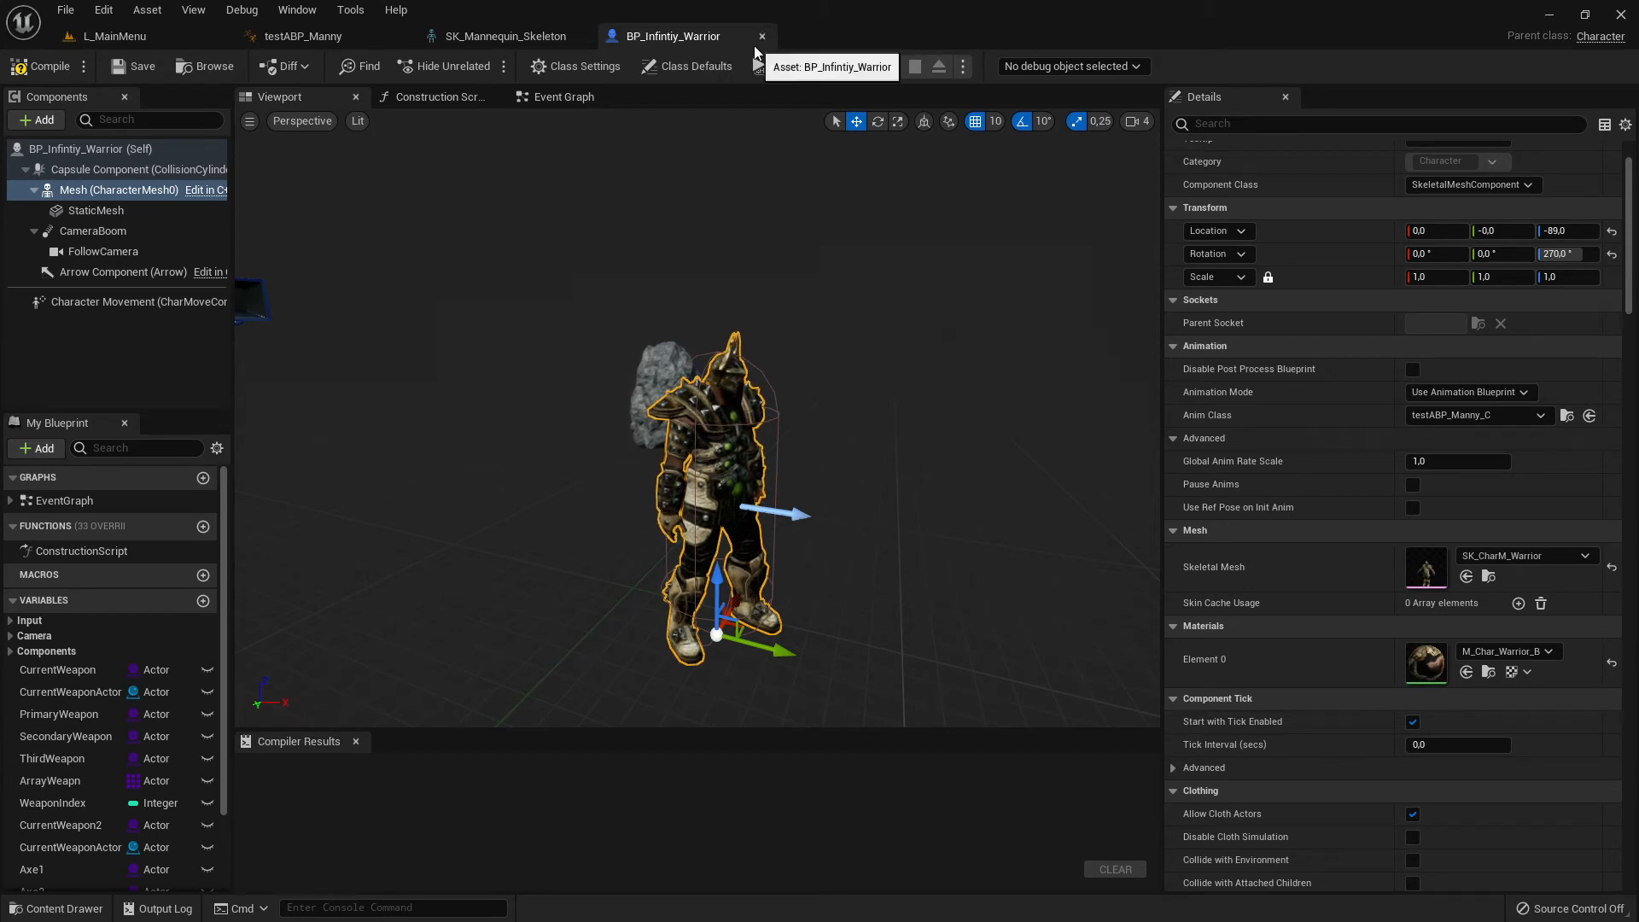
left_click(537, 37)
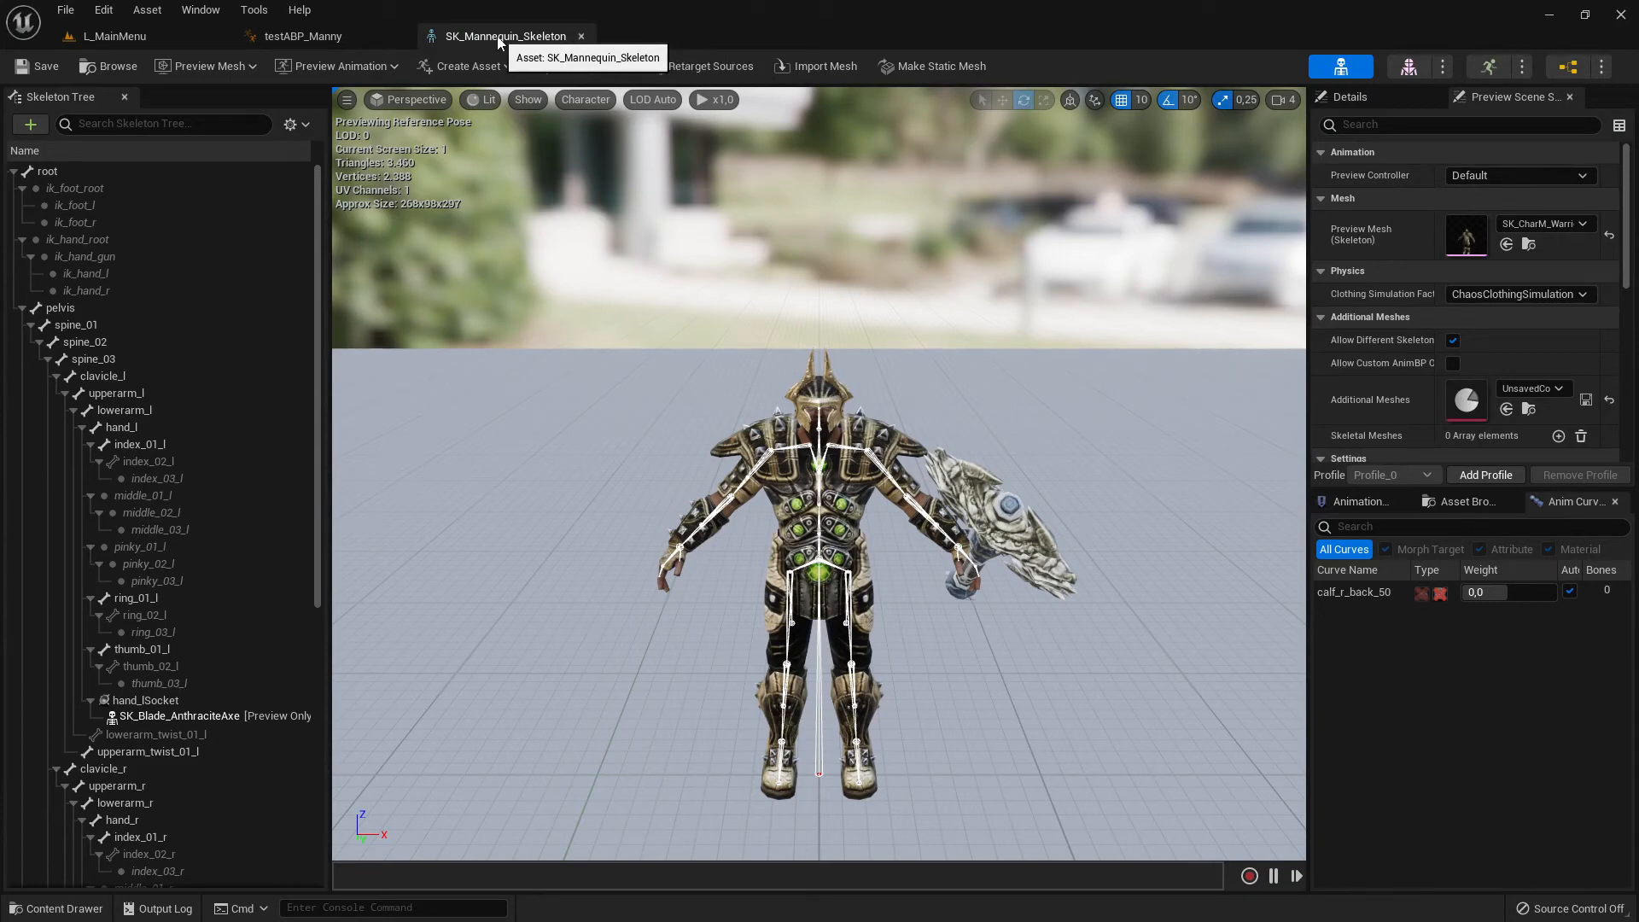
left_click(582, 35)
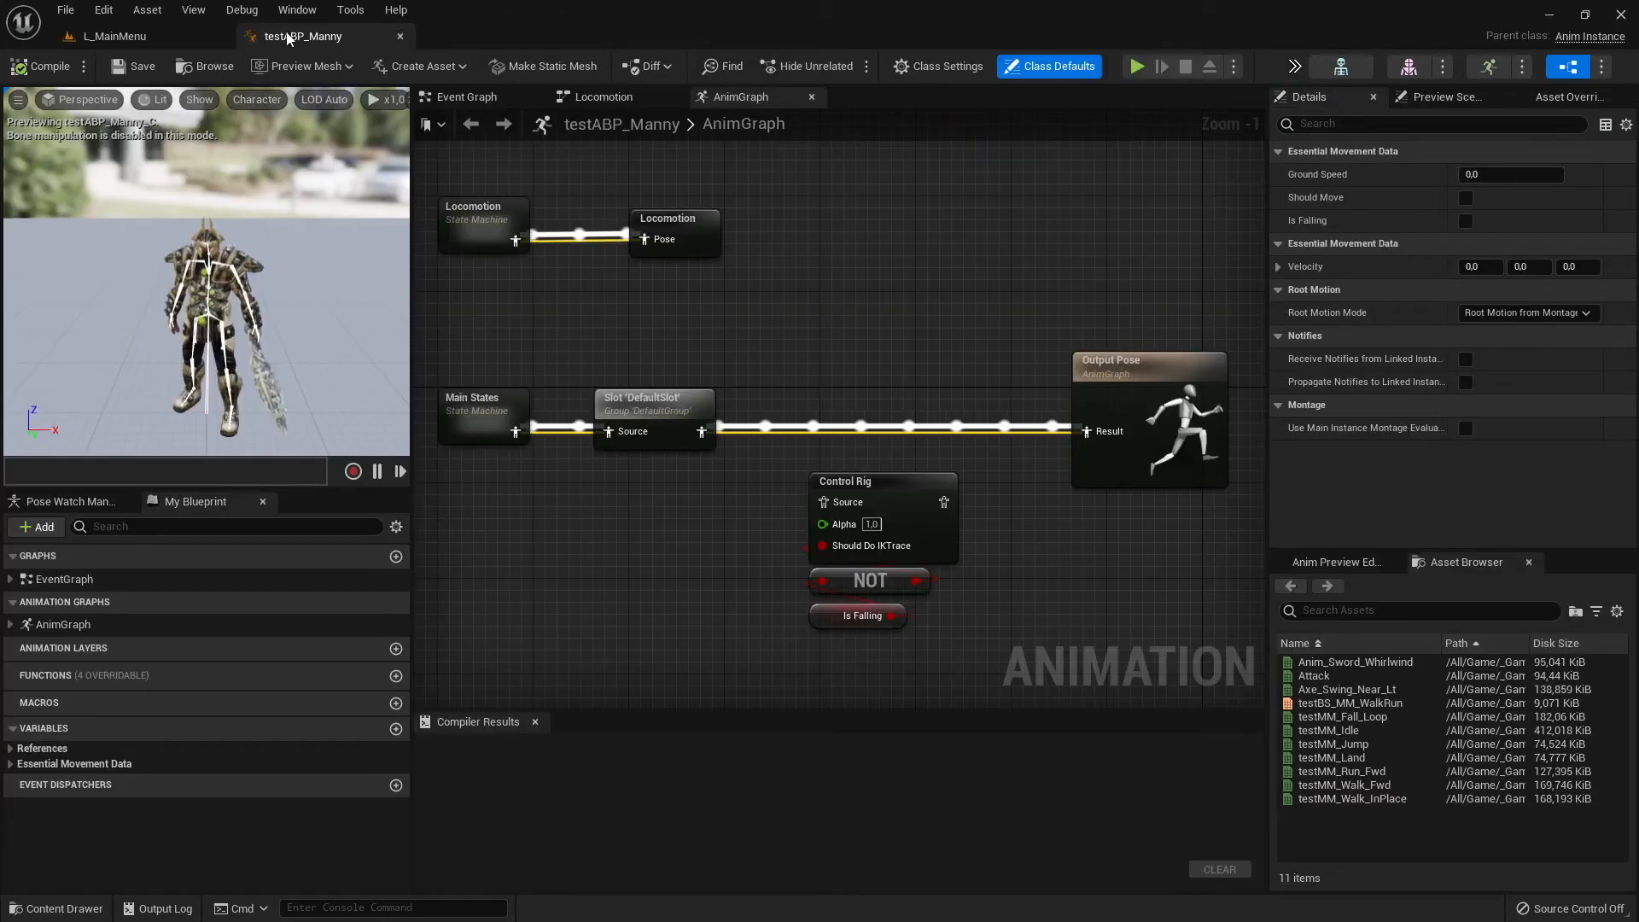
left_click(129, 37)
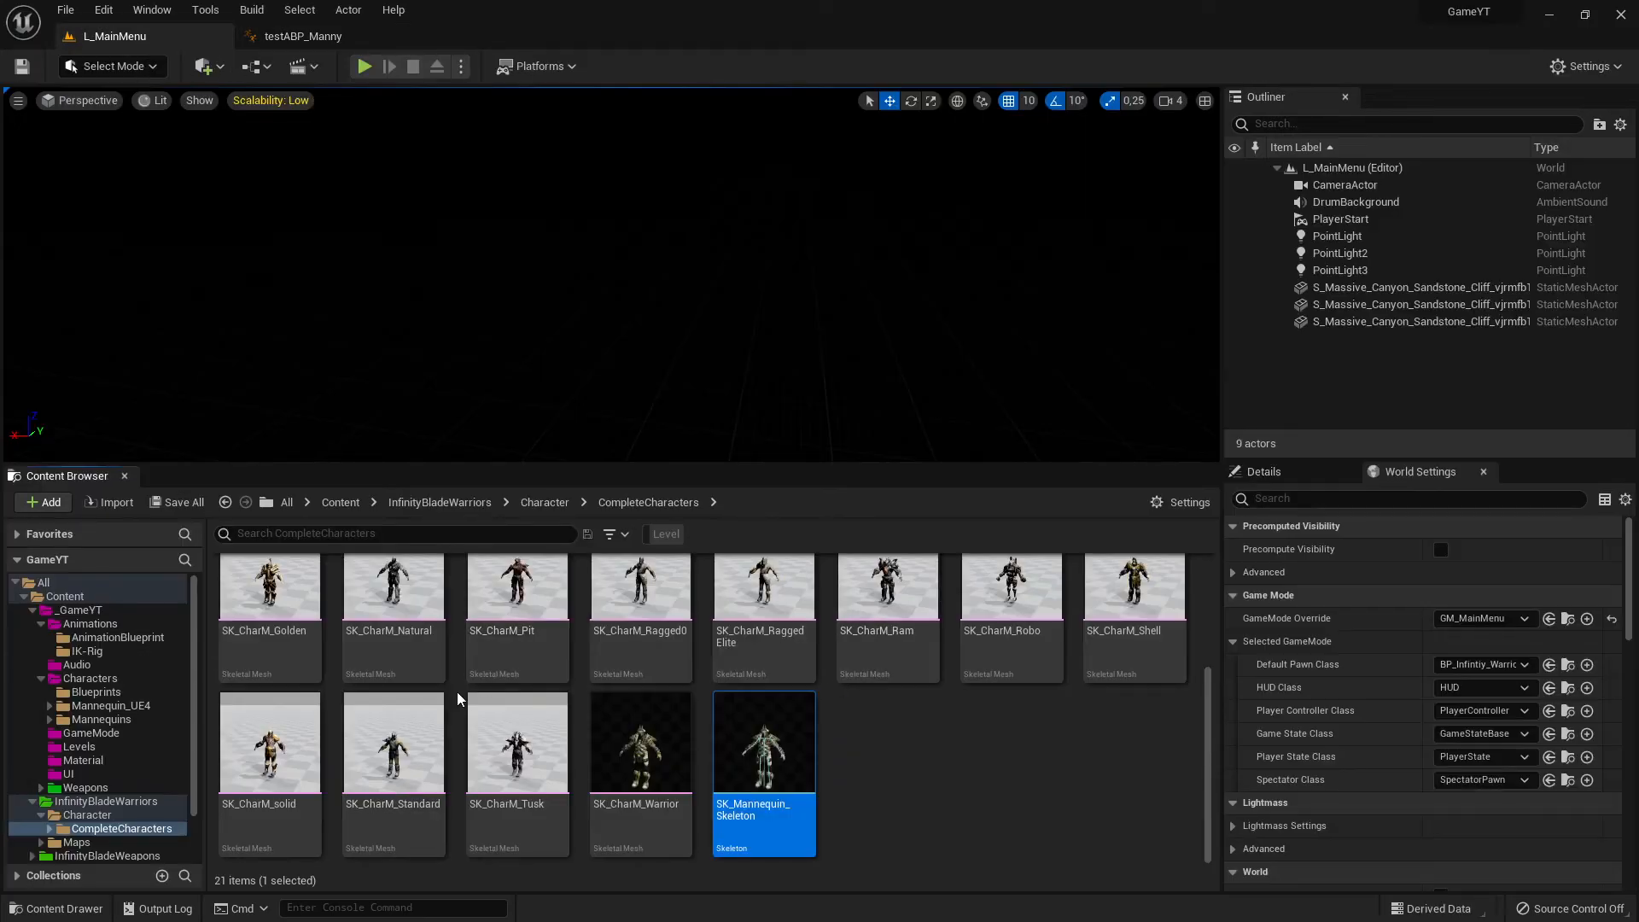
left_click(92, 624)
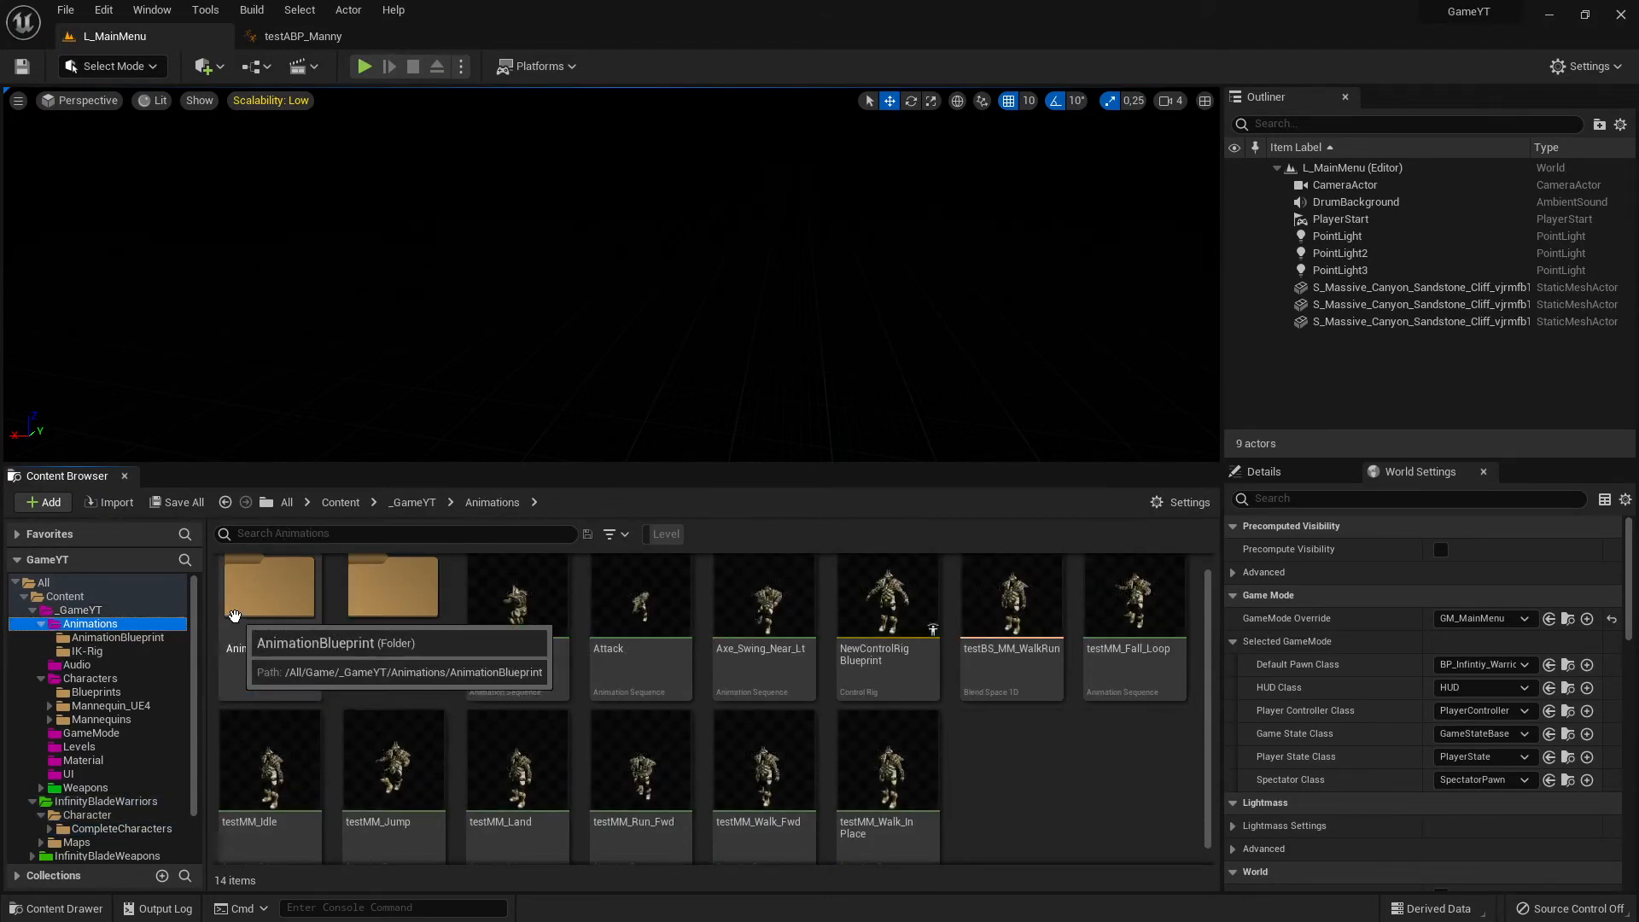
double_click(260, 635)
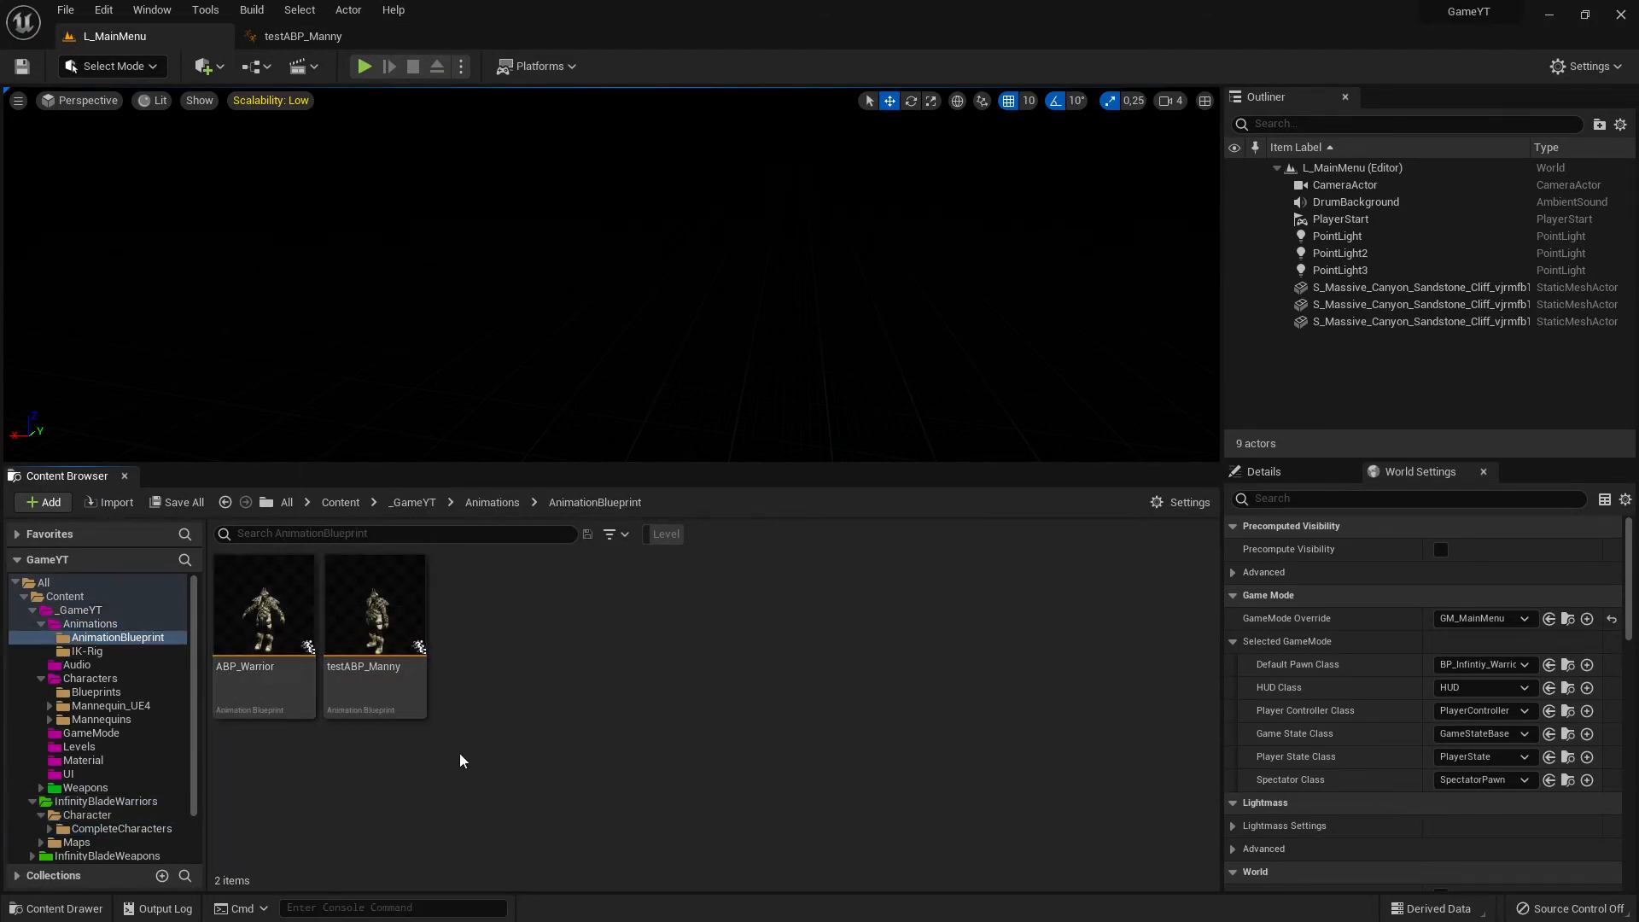
- Open the ABP_Warrior animation blueprint and compare its AnimGraph with the one in testABP_Manny
left_click(271, 605)
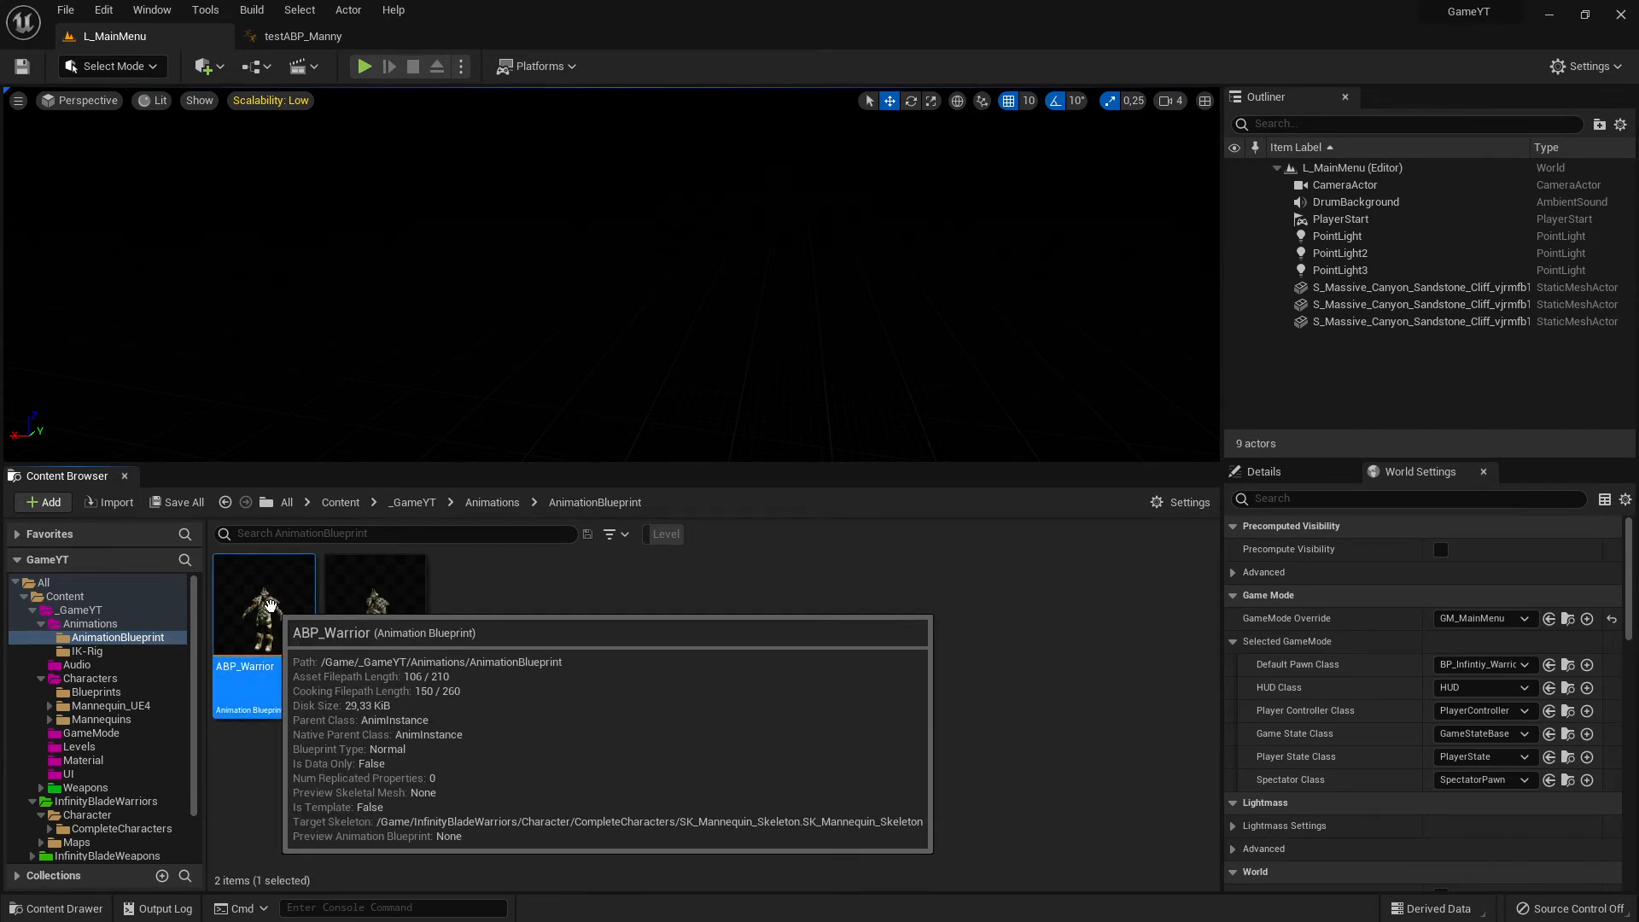
double_click(270, 605)
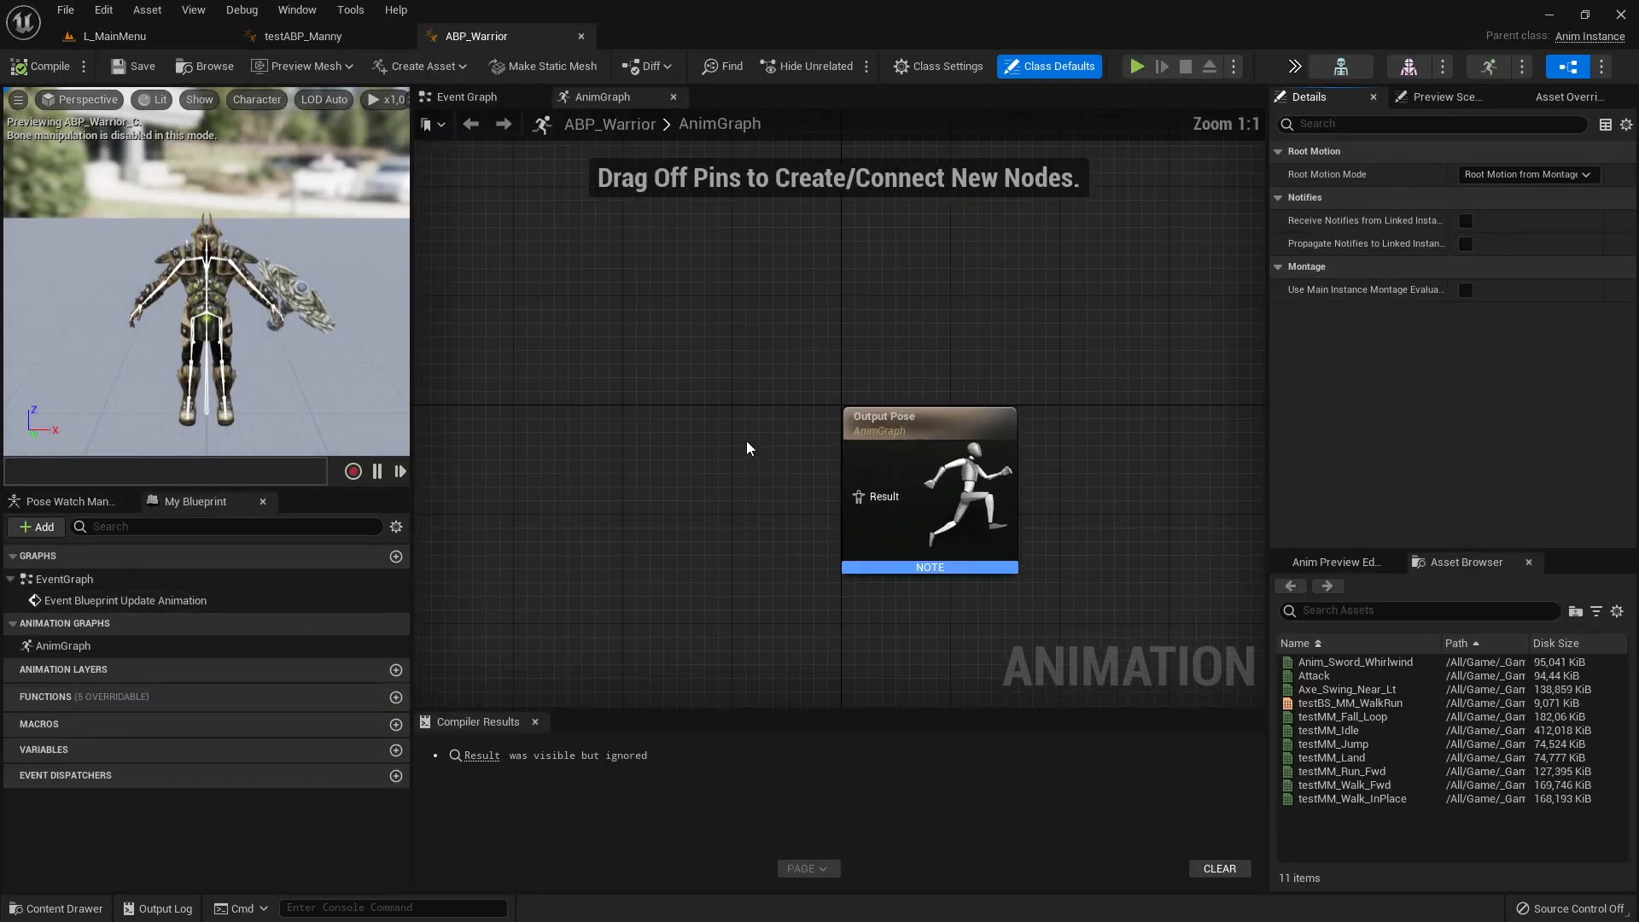
right_click_drag(745, 441, 725, 370)
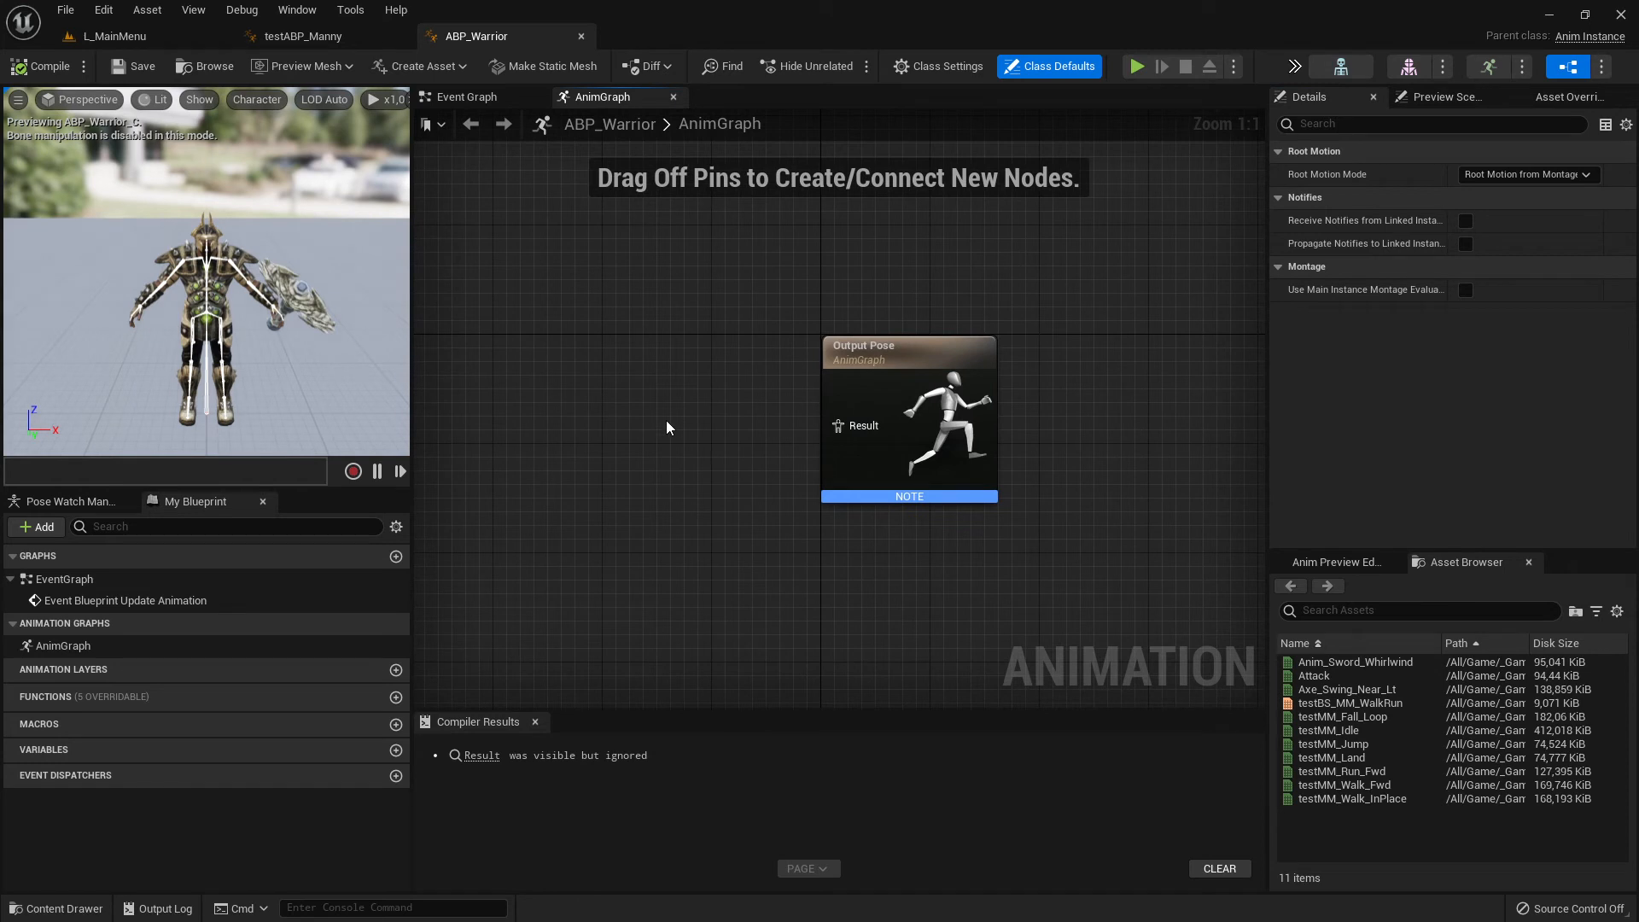
left_click(298, 38)
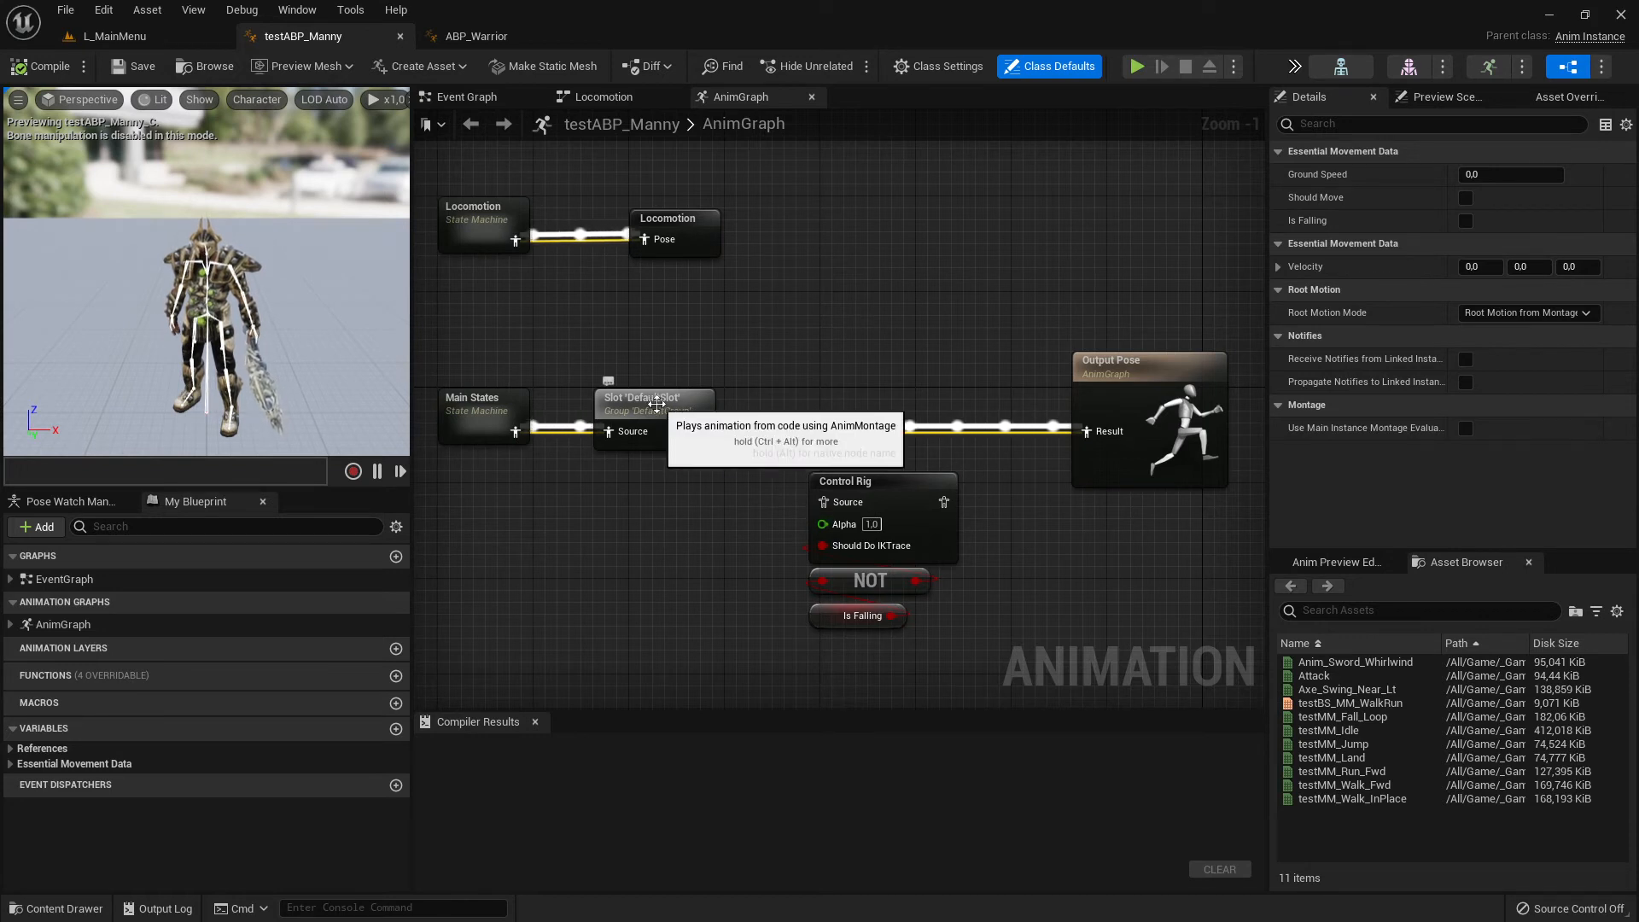
left_click(466, 34)
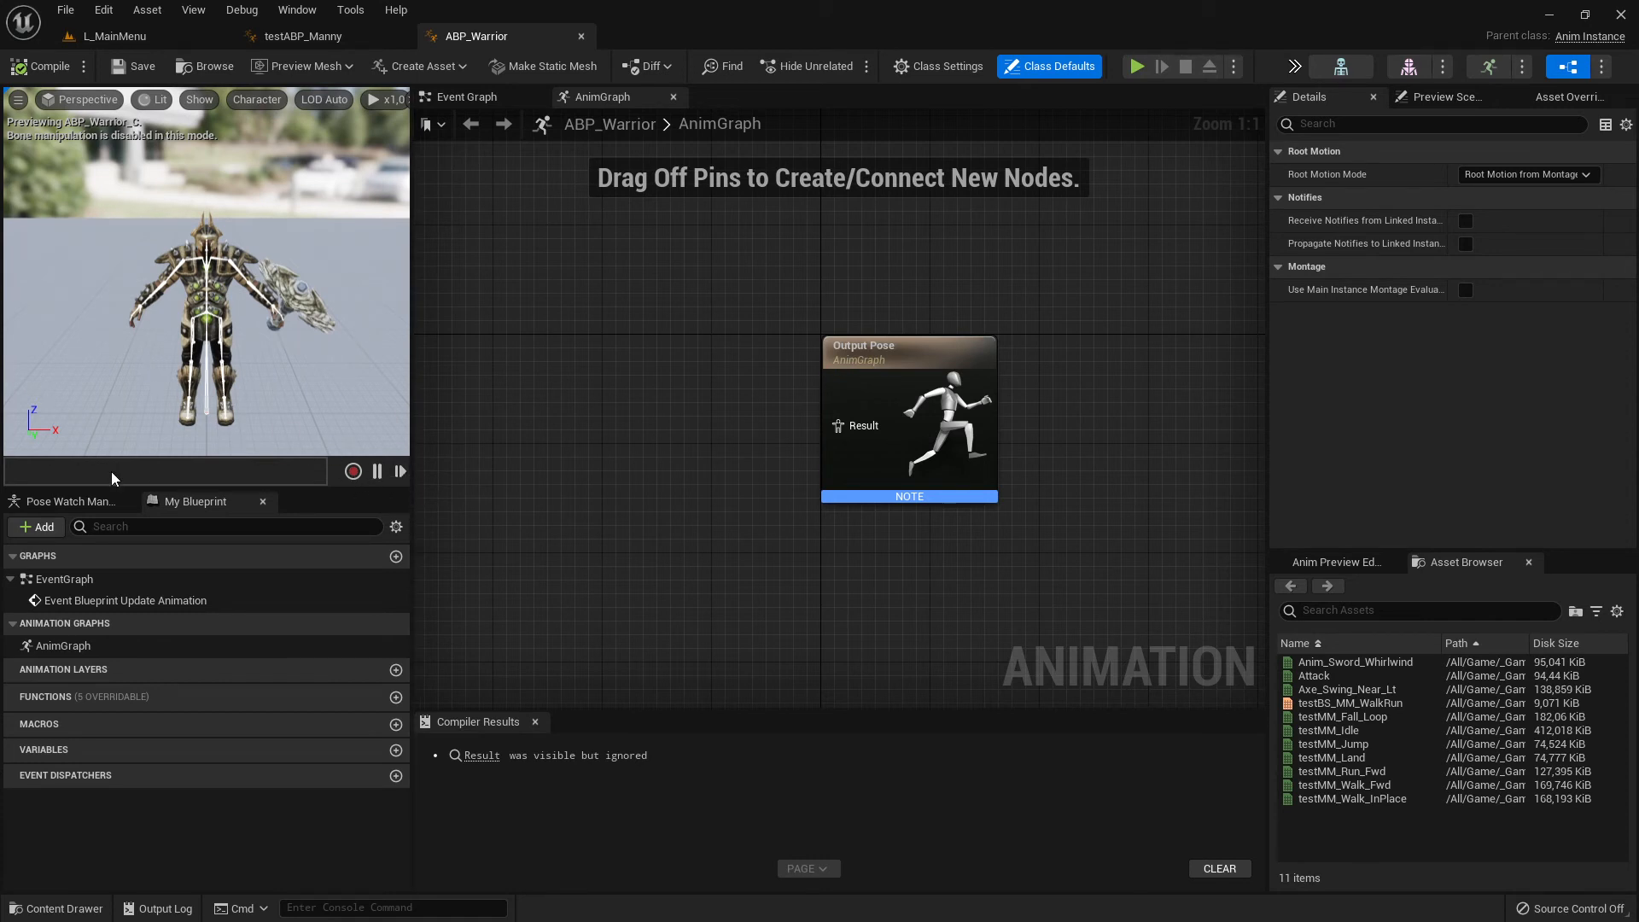
- Look at ABP_Warrior's Pose Watch Manager and return to its blueprint outline beside the AnimGraph
left_click(64, 501)
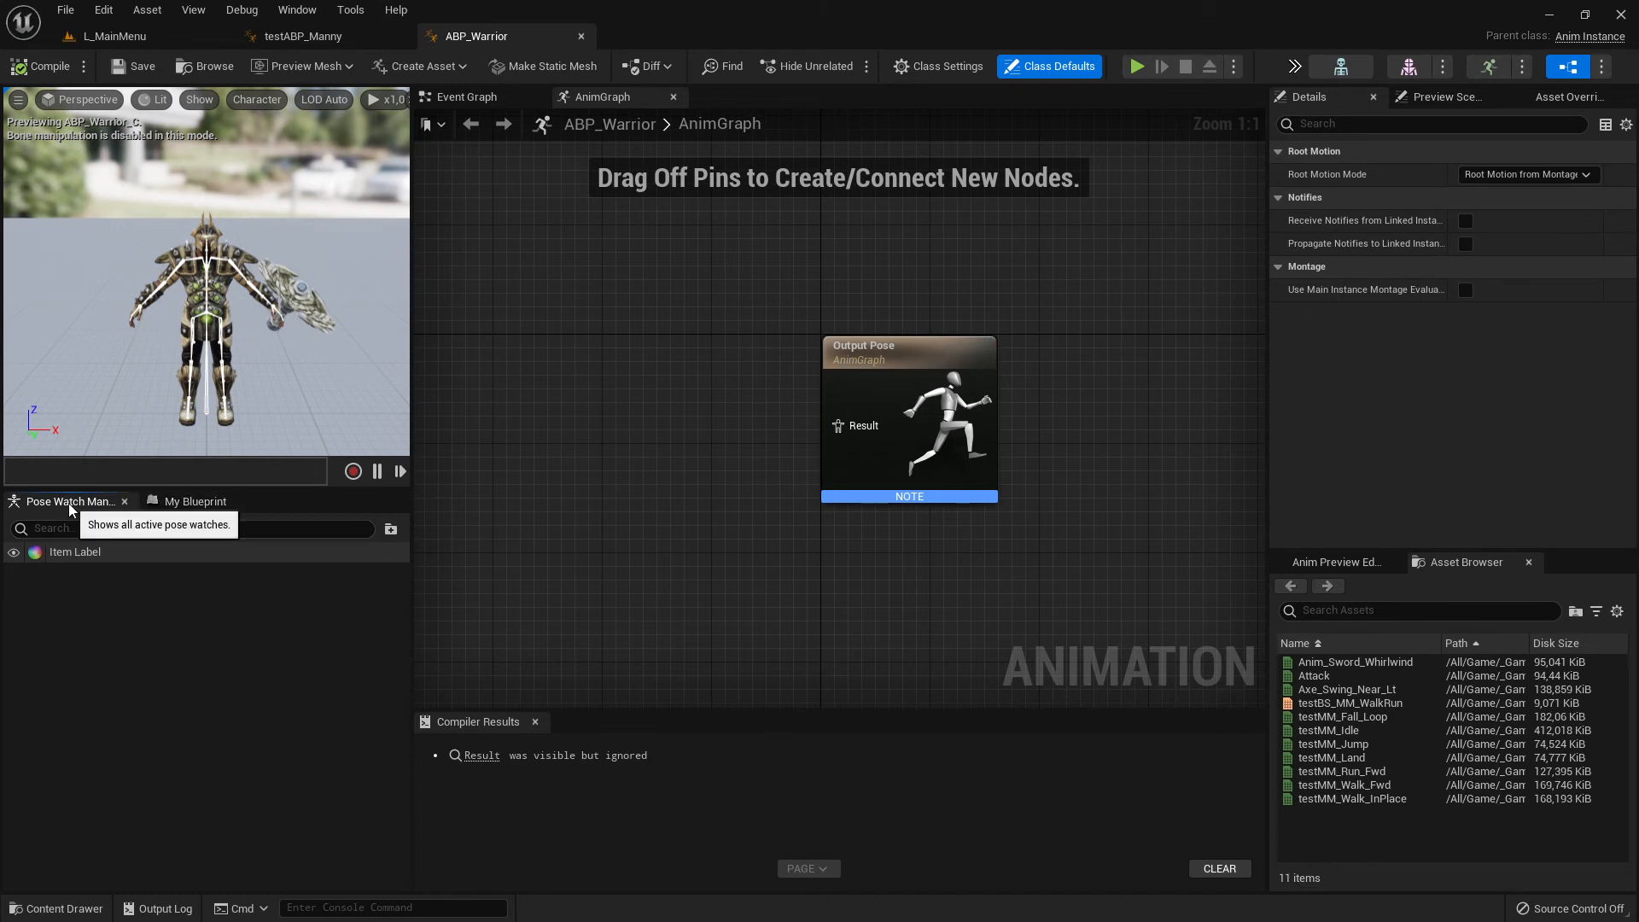
left_click(194, 501)
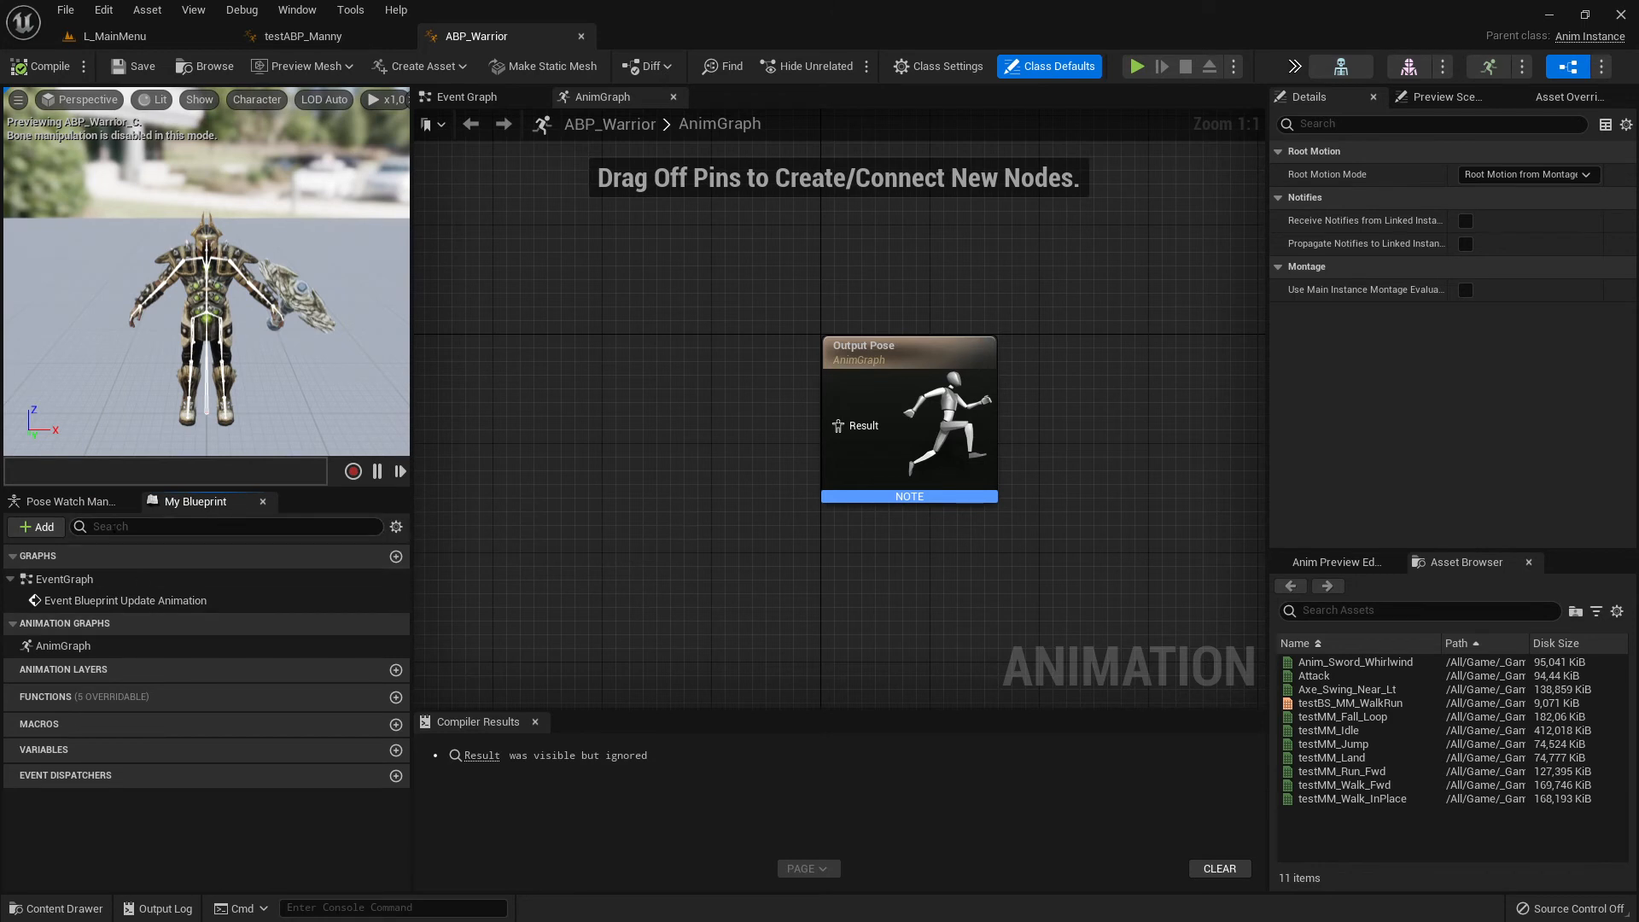
right_click_drag(602, 529, 719, 546)
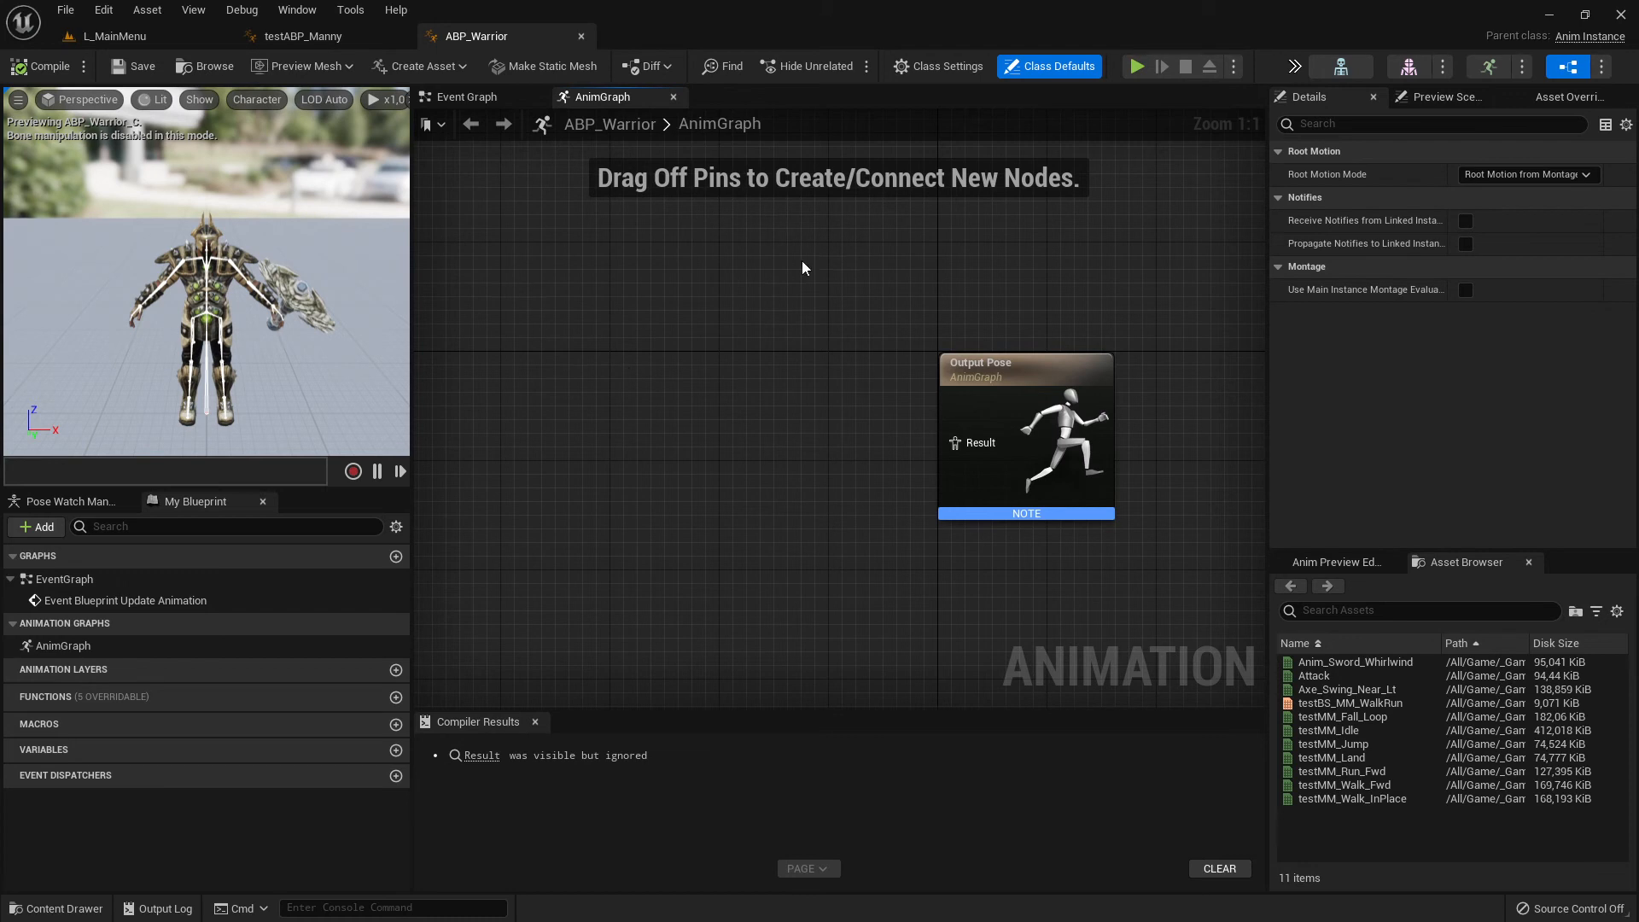
- Examine ABP_Warrior's Event Graph and AnimGraph, opening each one from the blueprint outline as well
left_click(467, 96)
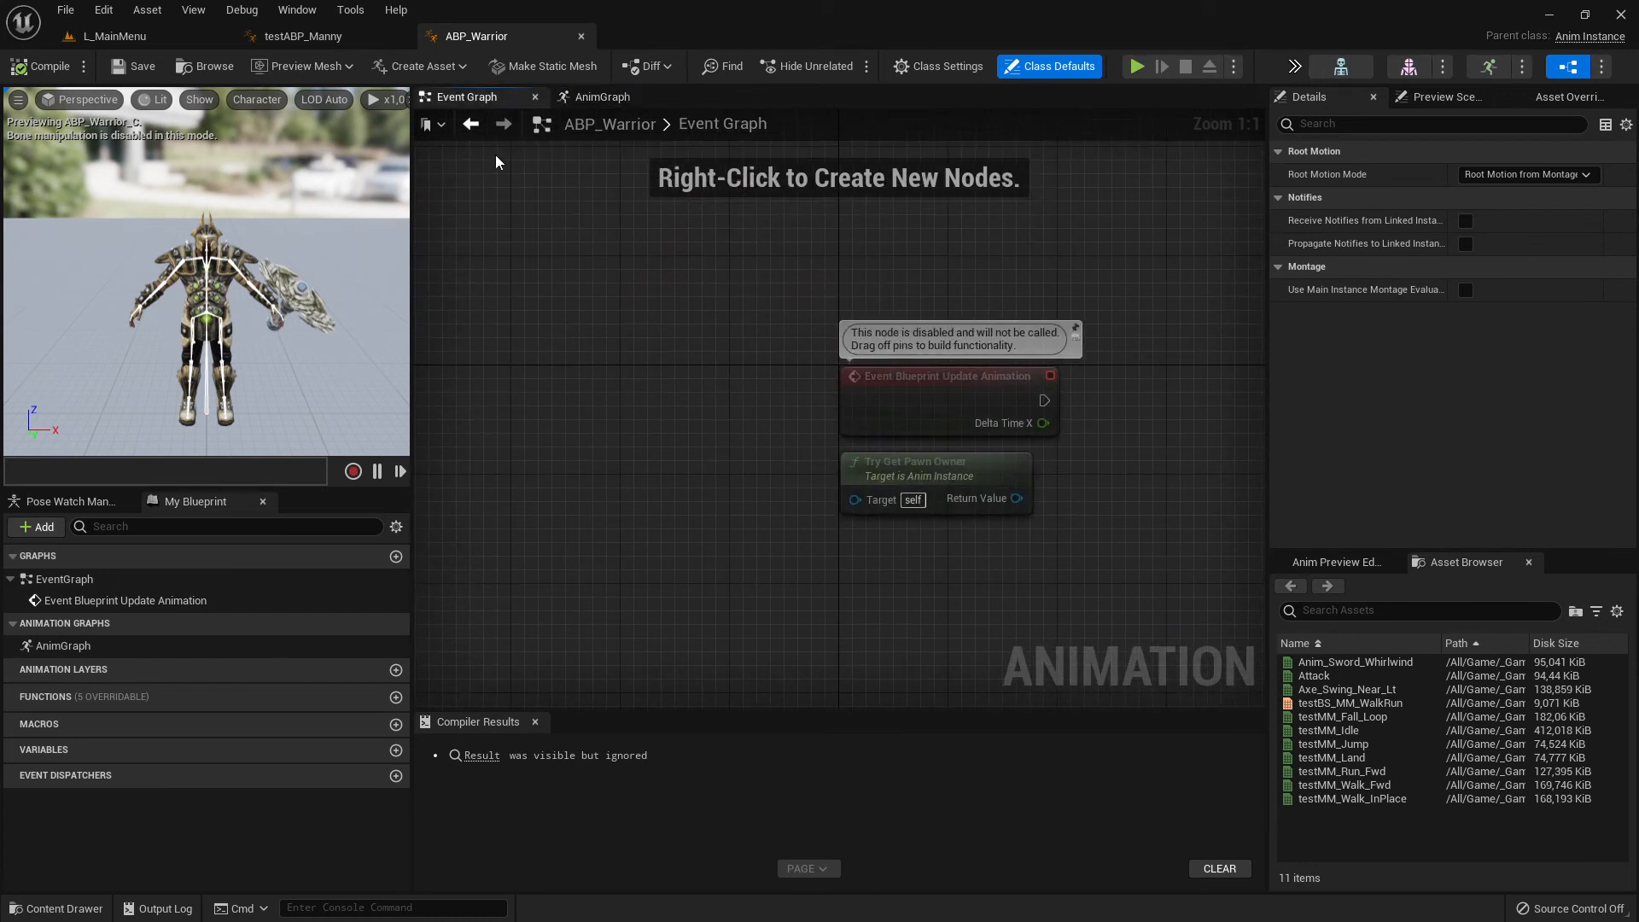
left_click(594, 96)
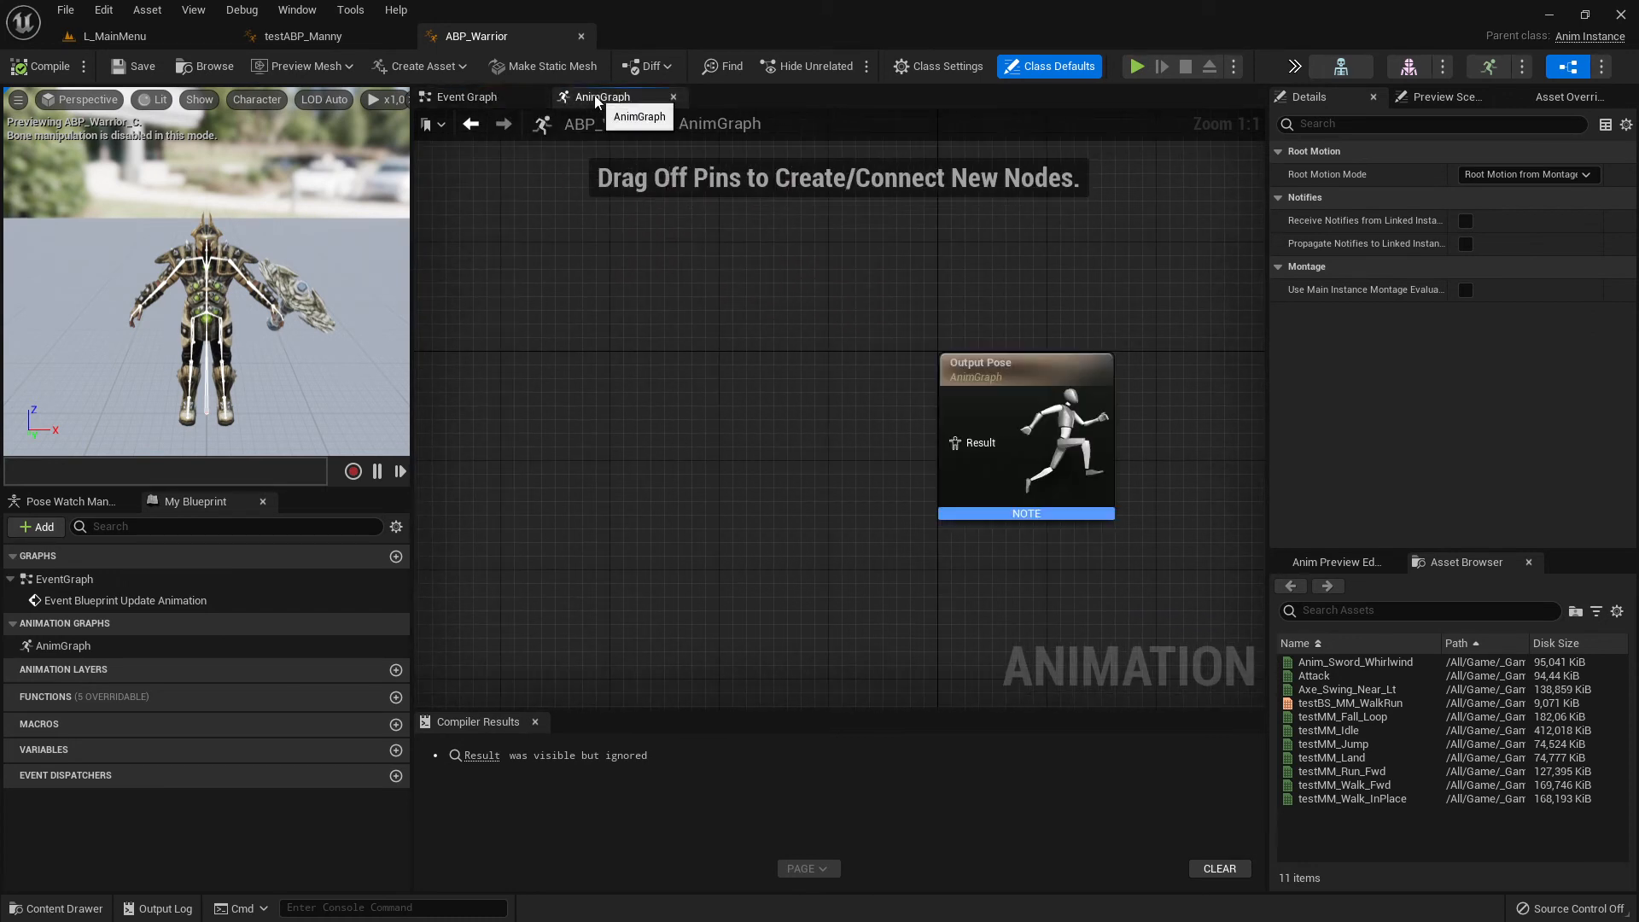
left_click(466, 96)
left_click(605, 97)
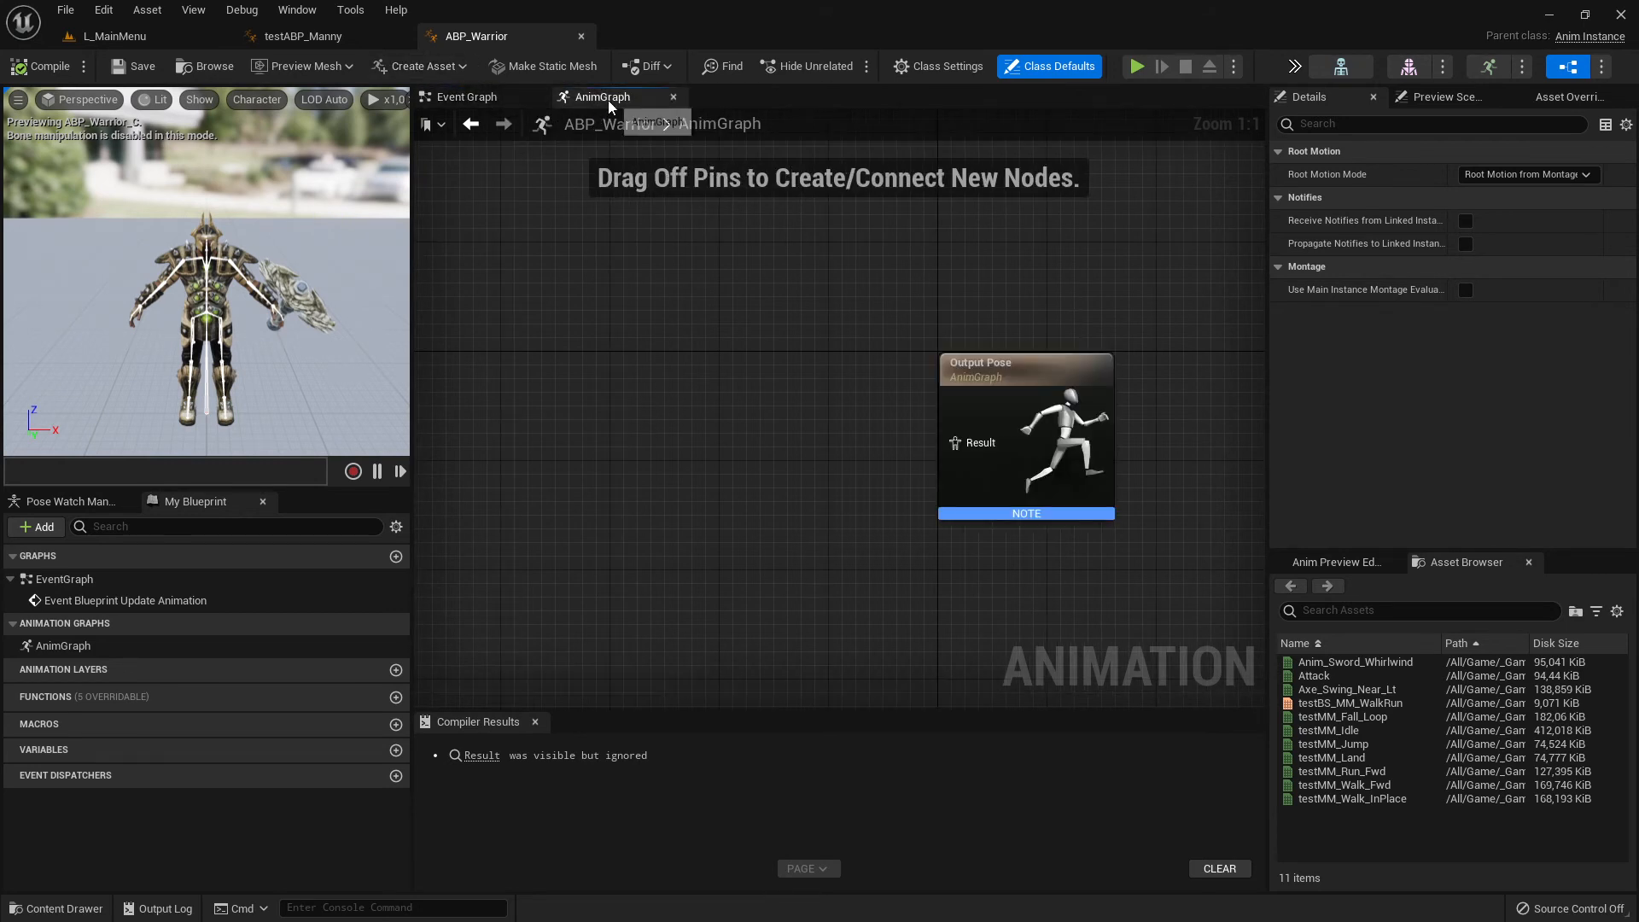
double_click(99, 581)
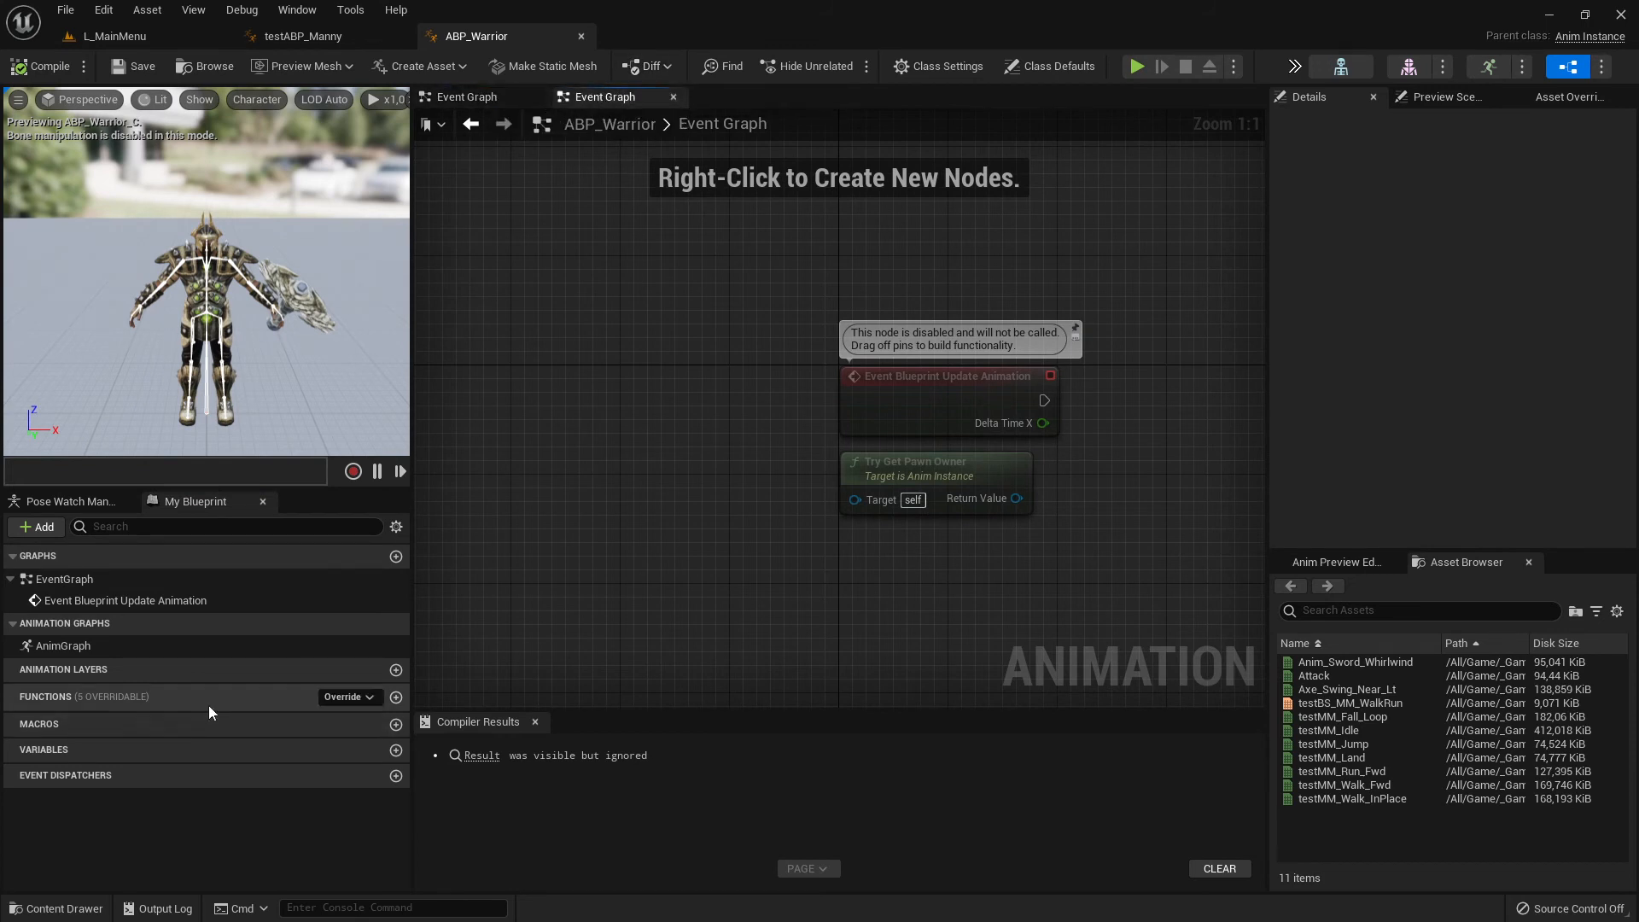
double_click(94, 645)
right_click_drag(676, 508, 833, 424)
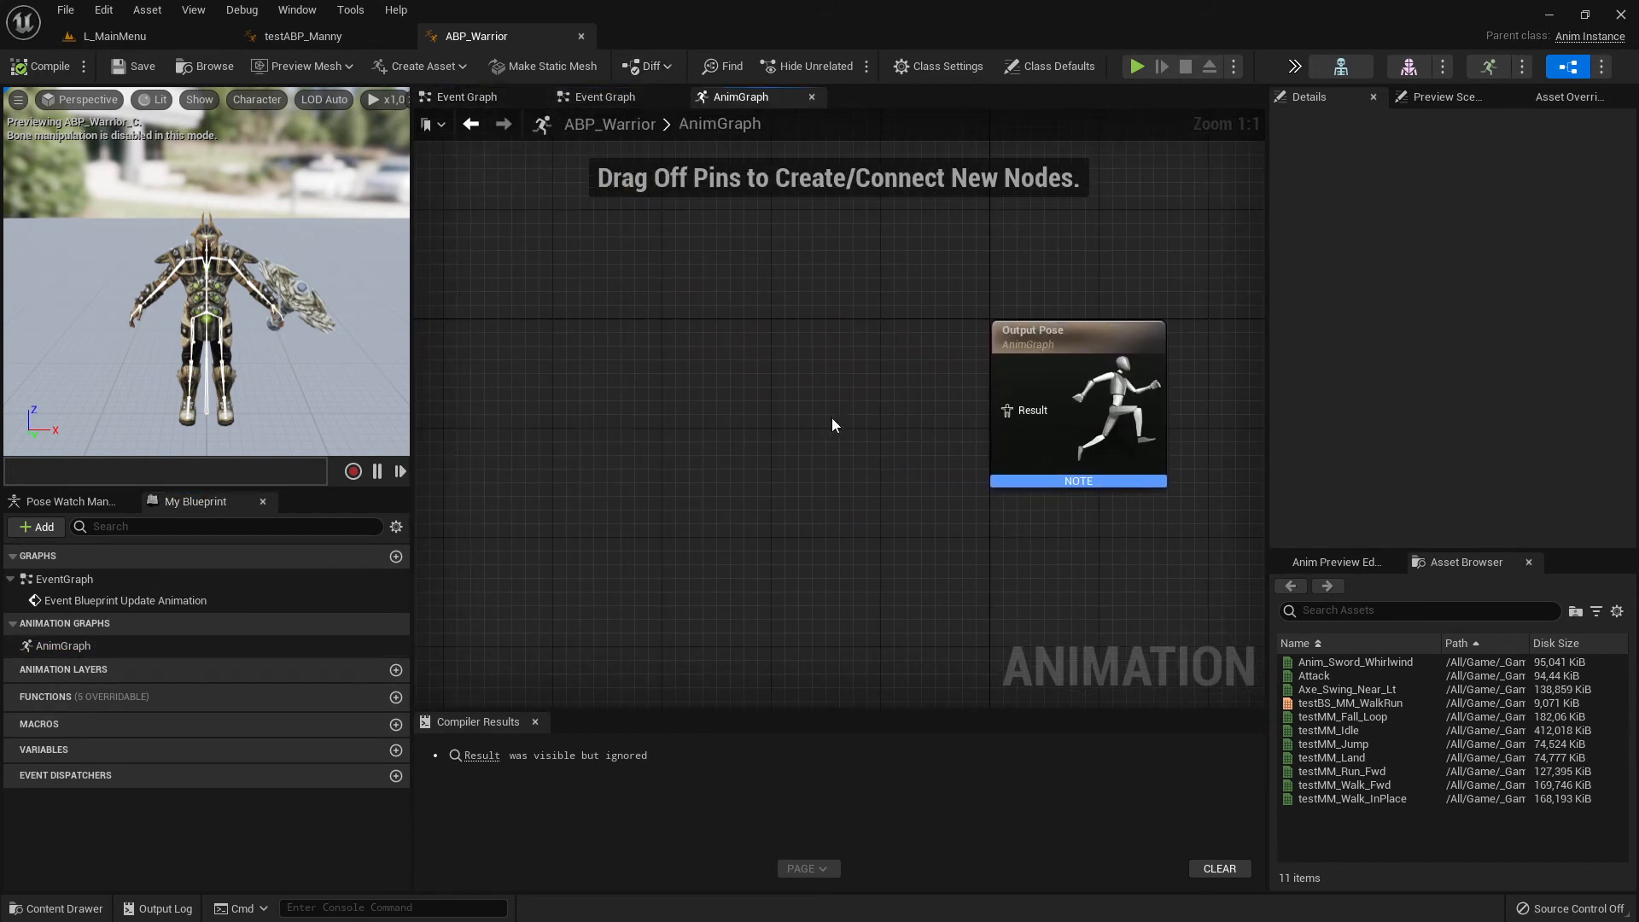
- Examine the Event Blueprint Update Animation section in testABP_Manny's Event Graph
left_click(303, 36)
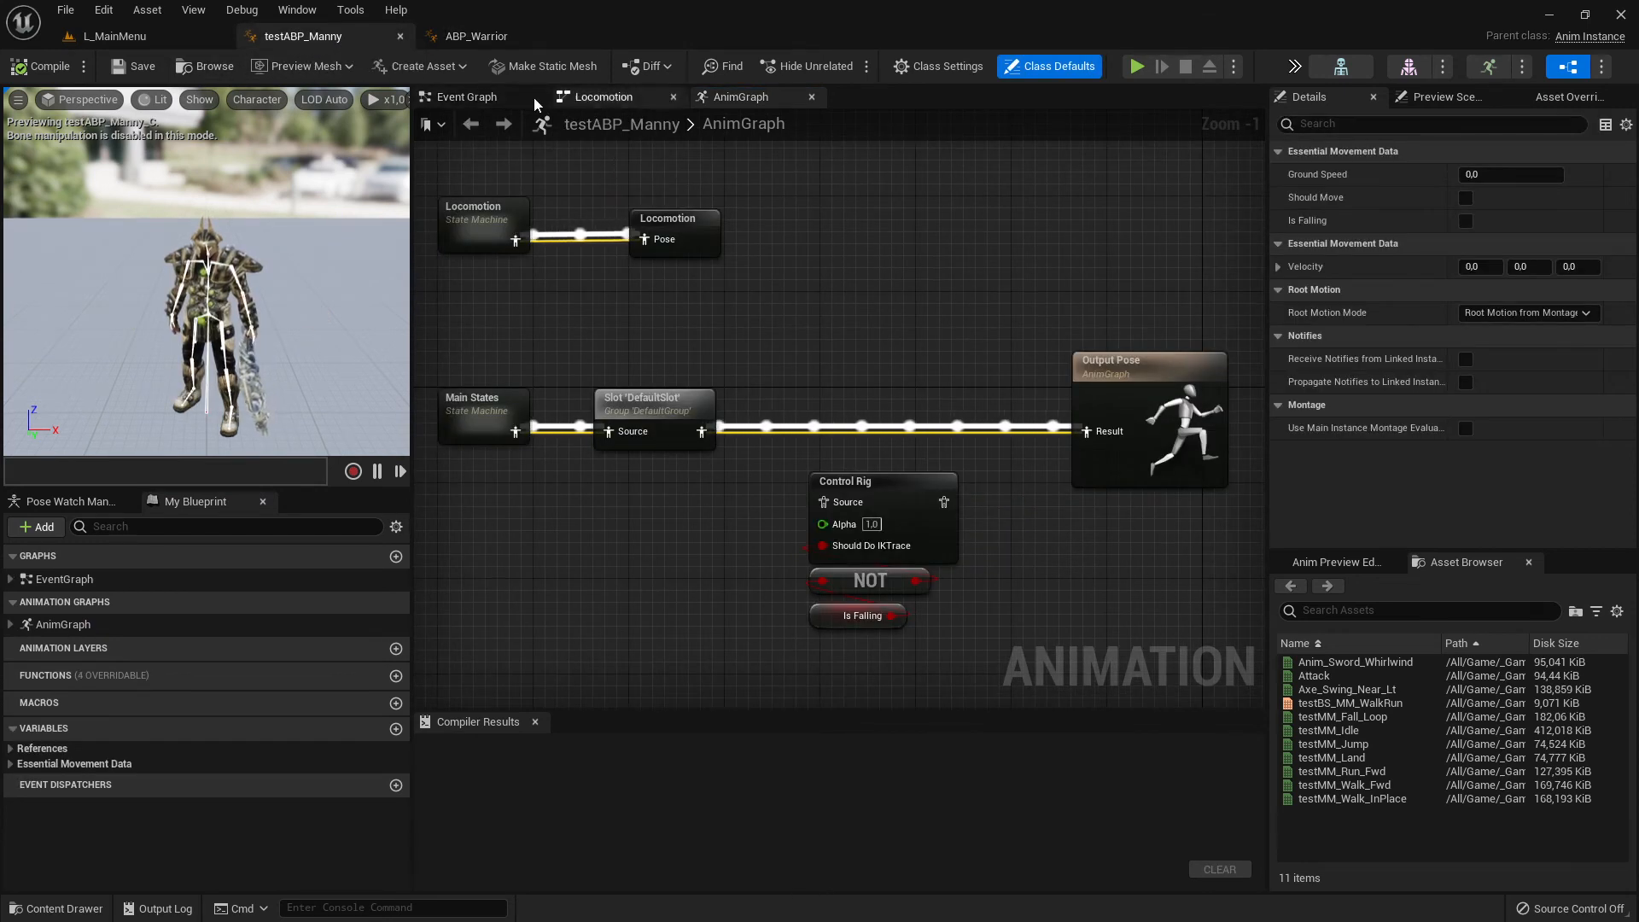
left_click(506, 97)
scroll(883, 389, "down", 4)
right_click_drag(884, 389, 800, 512)
scroll(698, 454, "up", 5)
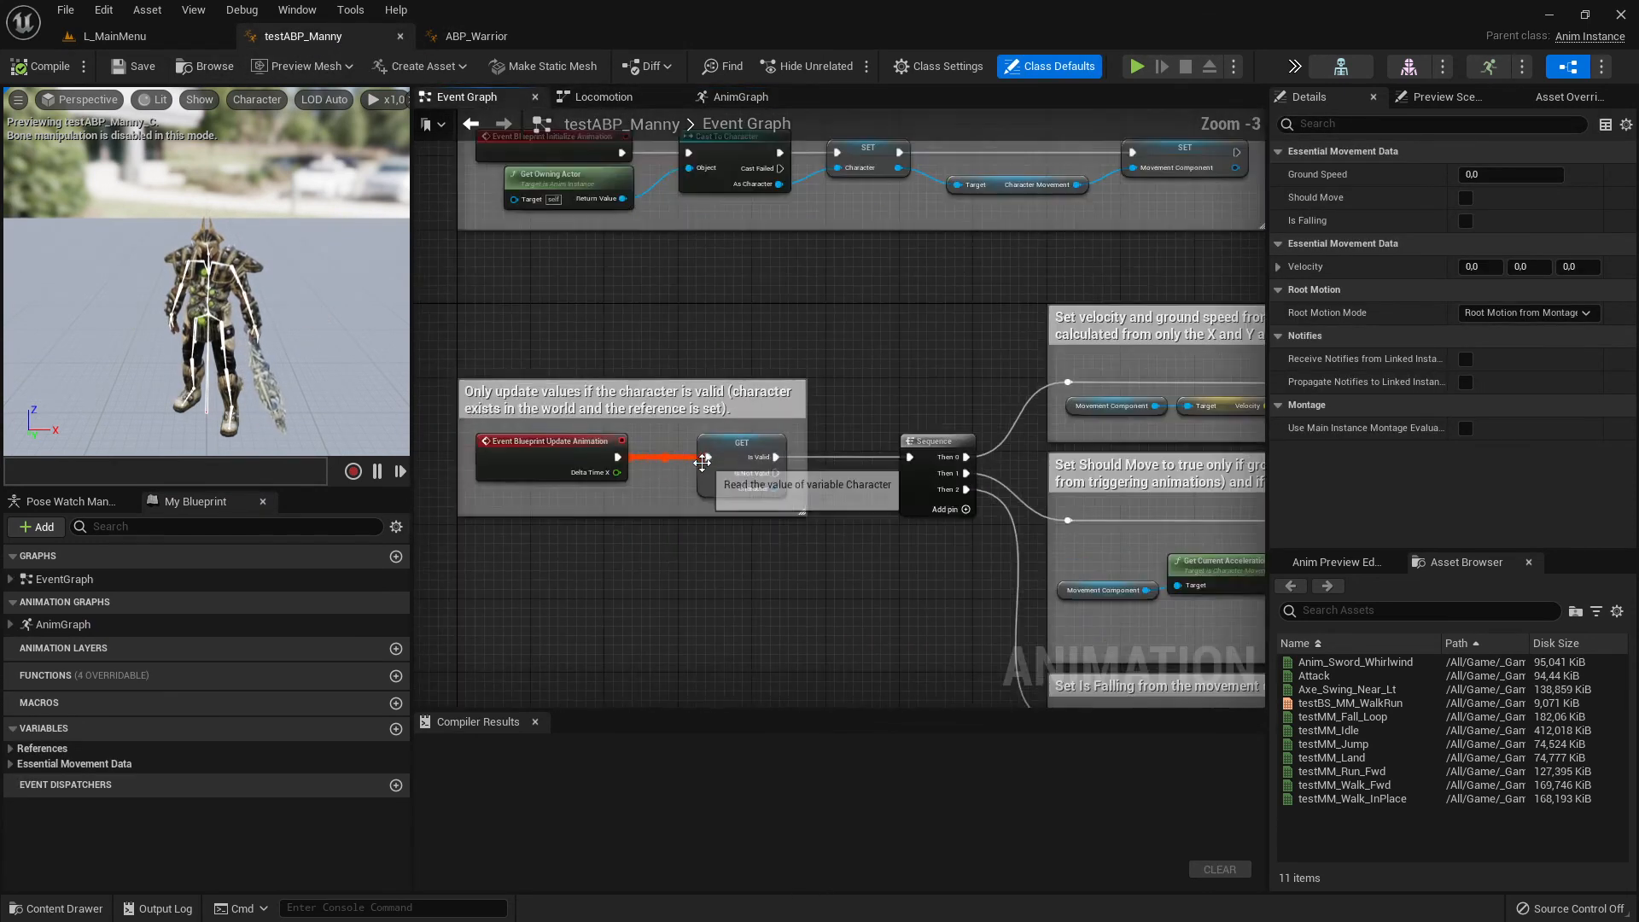
right_click_drag(680, 313, 753, 506)
scroll(684, 358, "up", 3)
right_click_drag(758, 596, 744, 329)
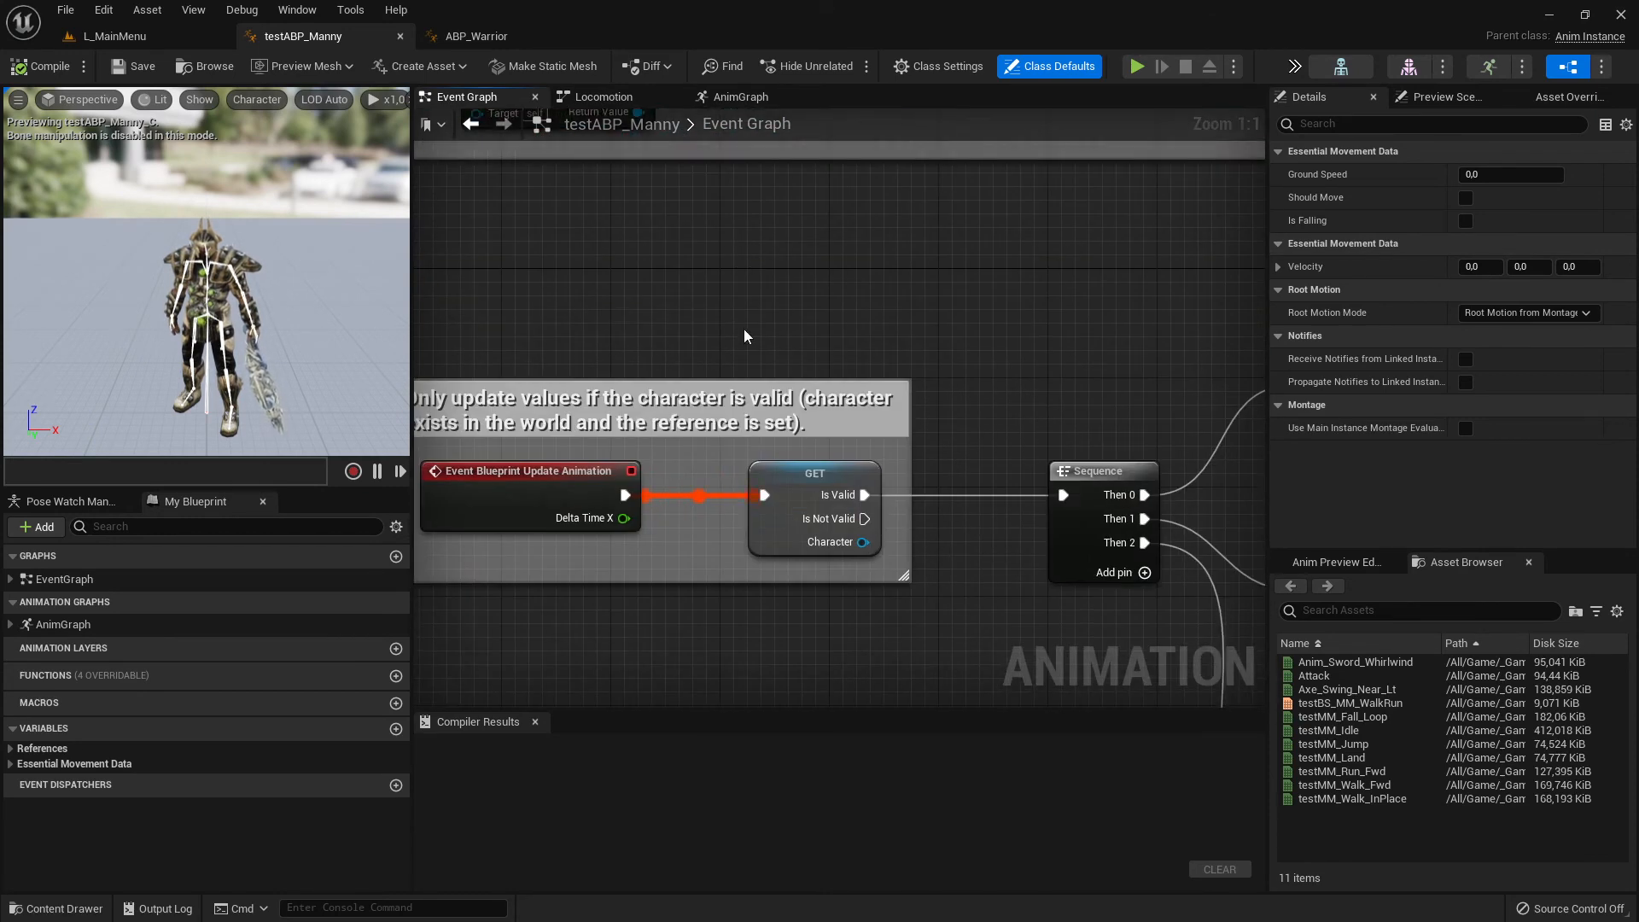
right_click_drag(670, 407, 872, 373)
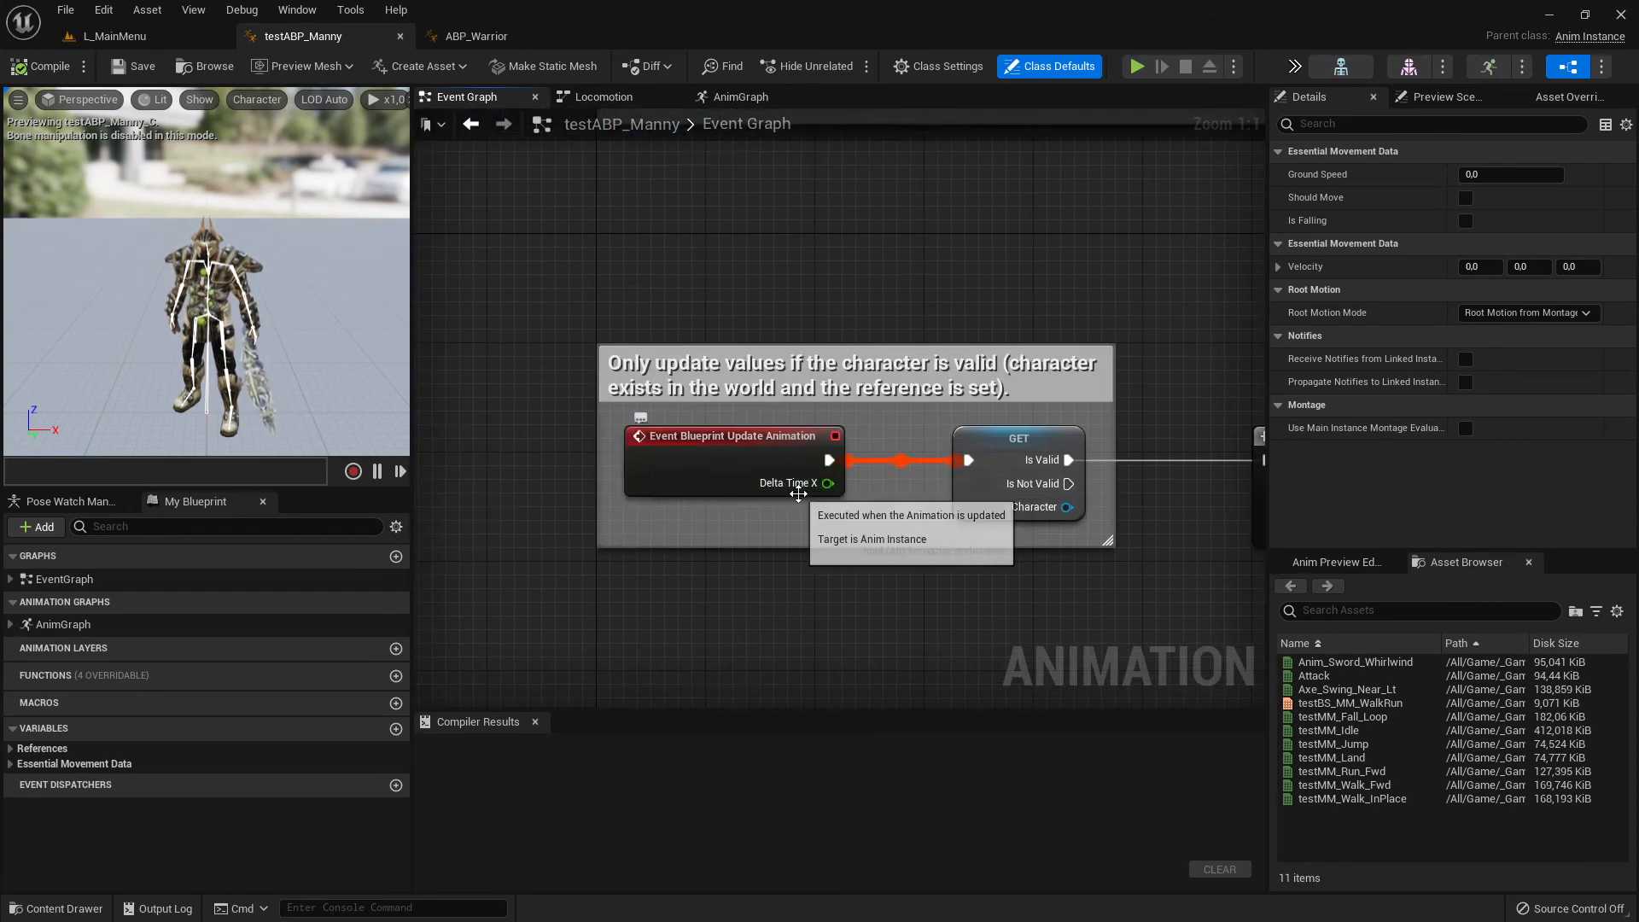
- Examine how testABP_Manny's Event Blueprint Initialize Animation section sets the character references above the update section
right_click_drag(918, 533, 904, 707)
right_click_drag(827, 373, 853, 554)
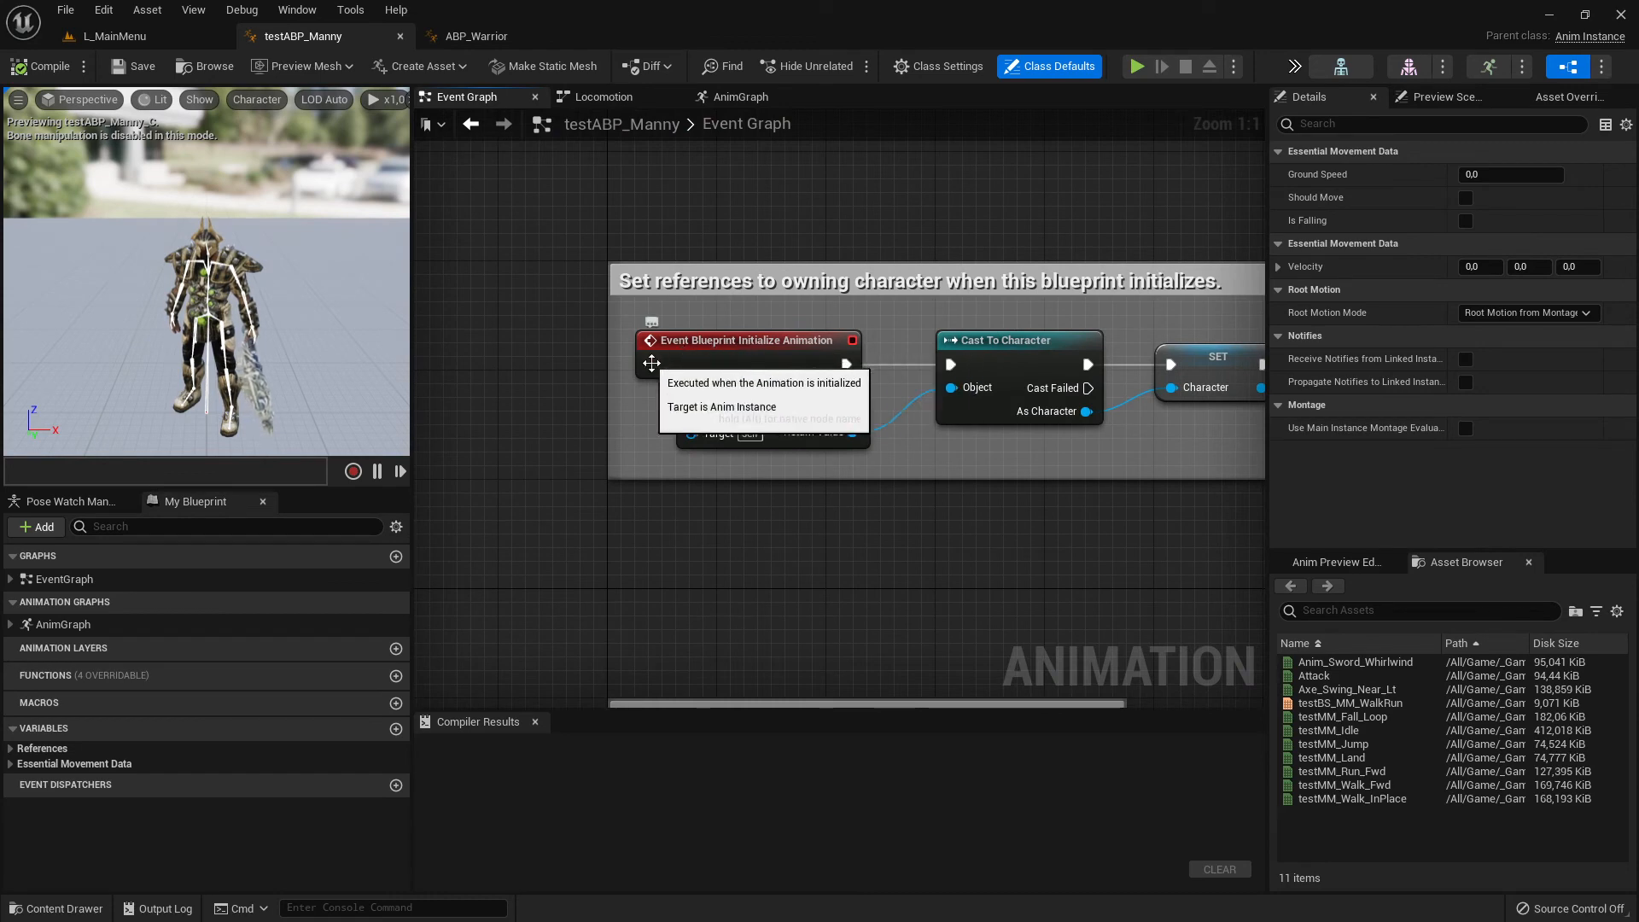
scroll(991, 534, "down", 3)
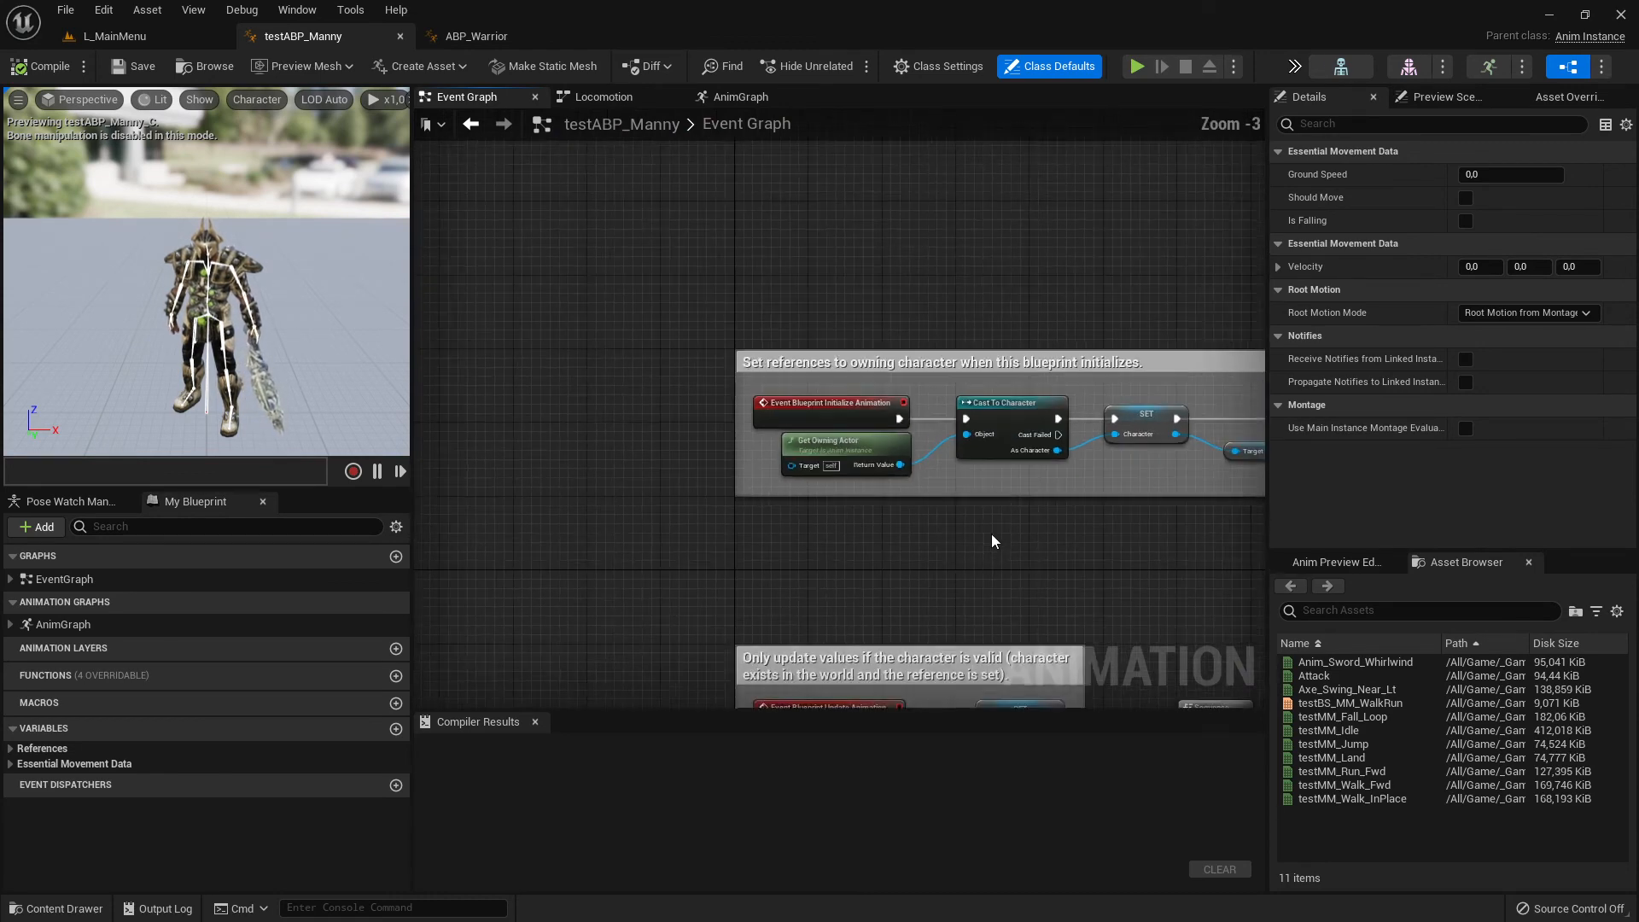
right_click_drag(991, 534, 829, 468)
scroll(627, 423, "down", 1)
scroll(840, 424, "up", 4)
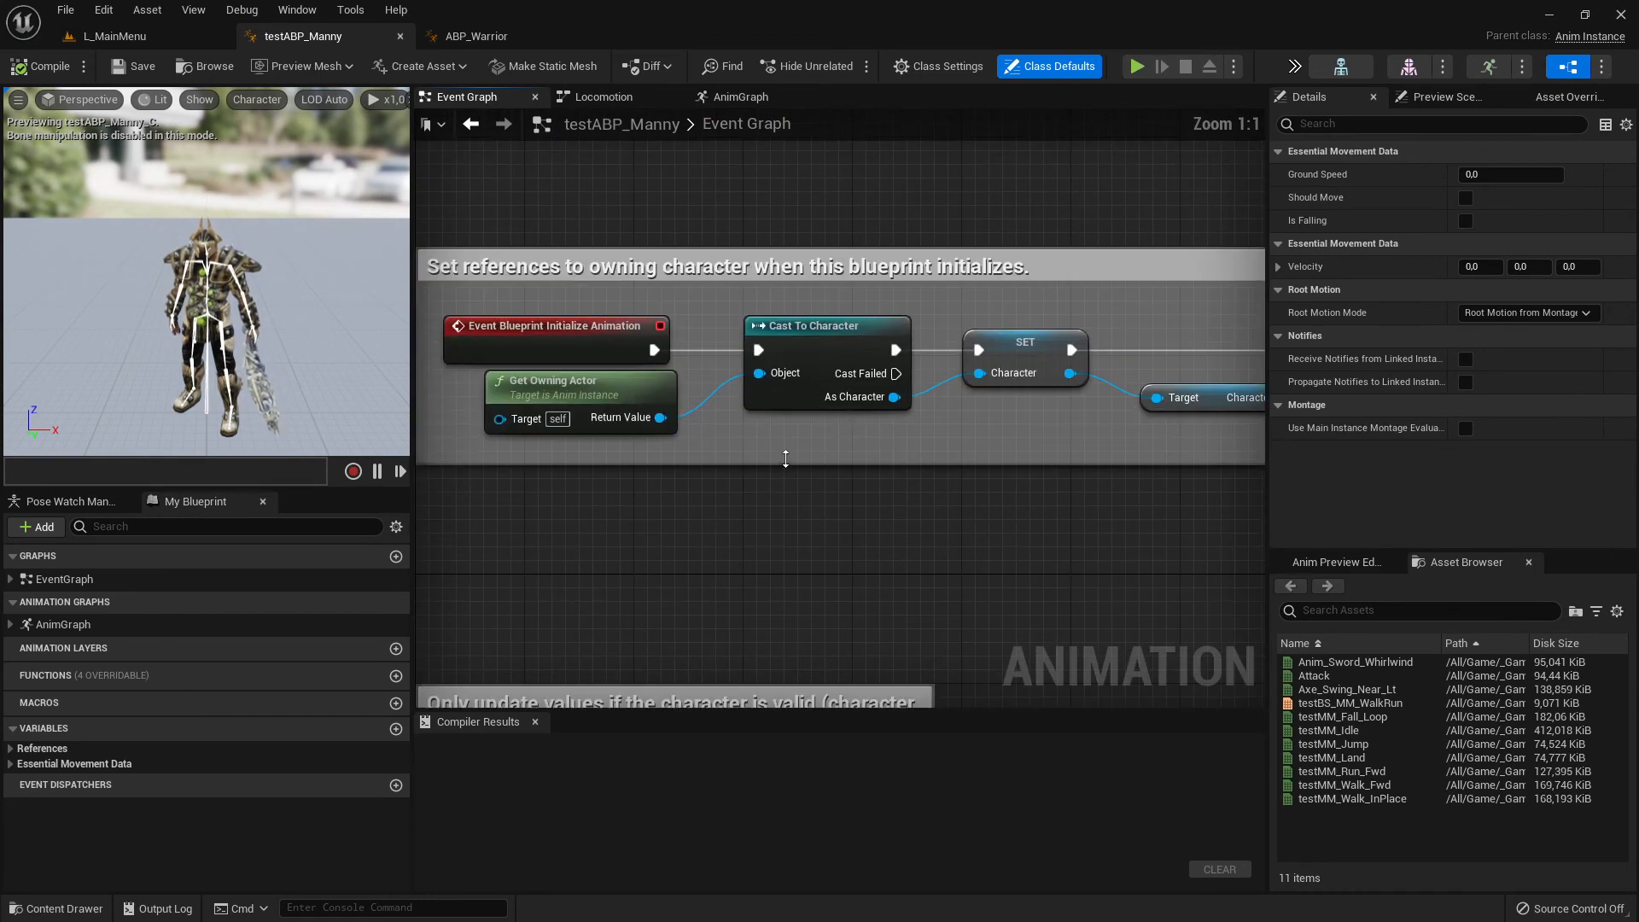
right_click_drag(910, 550, 991, 467)
scroll(896, 337, "down", 1)
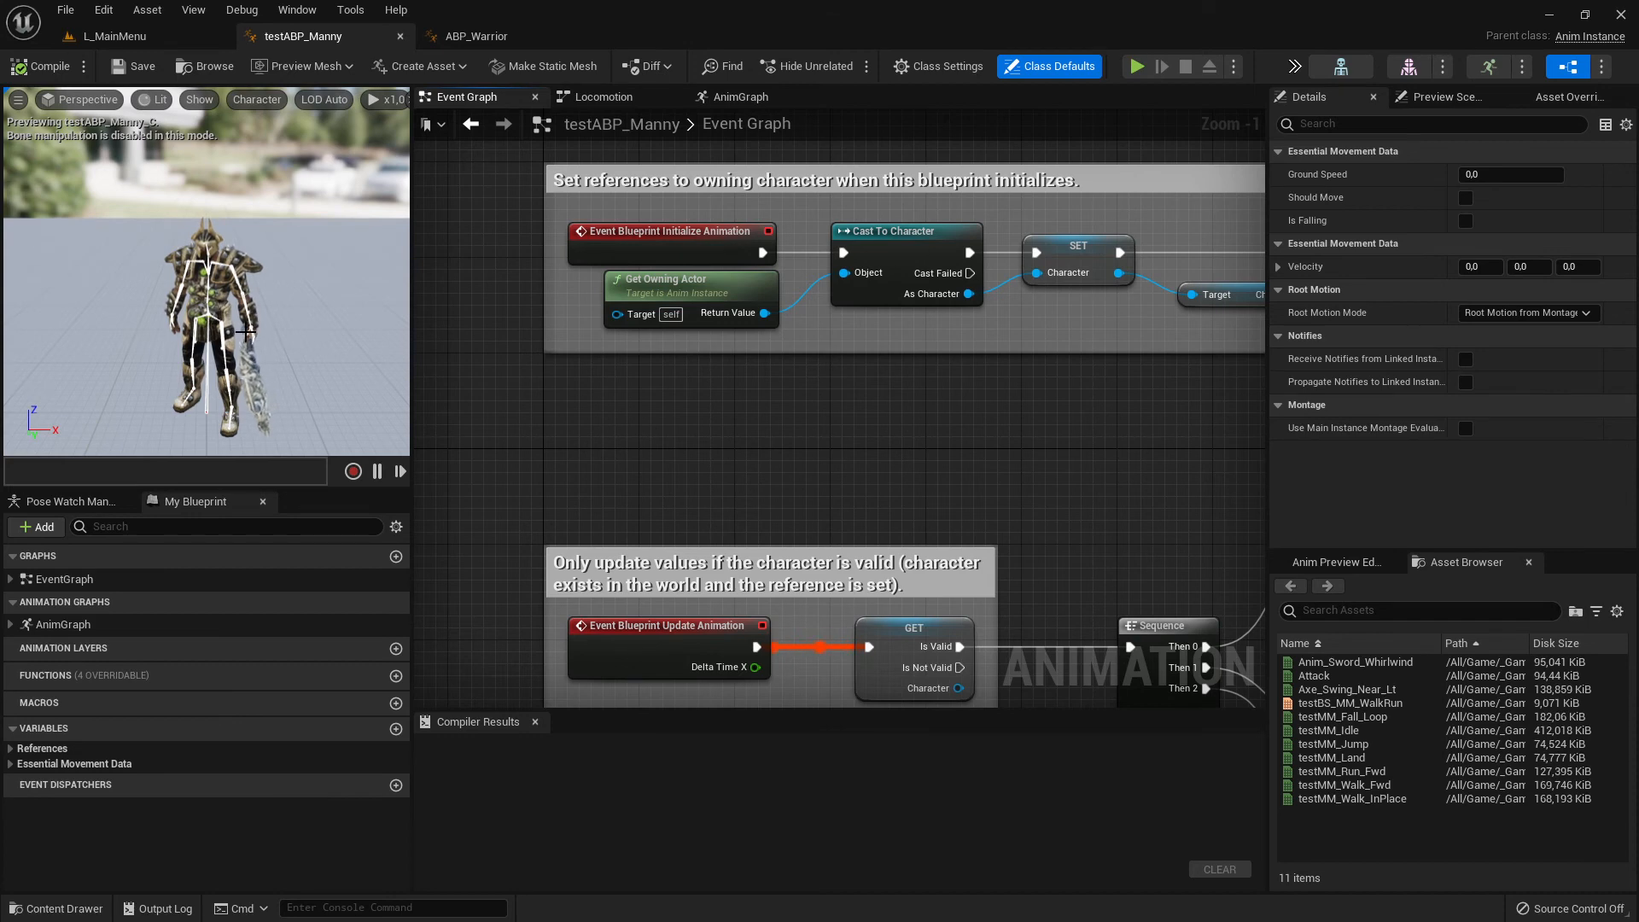
scroll(838, 432, "down", 3)
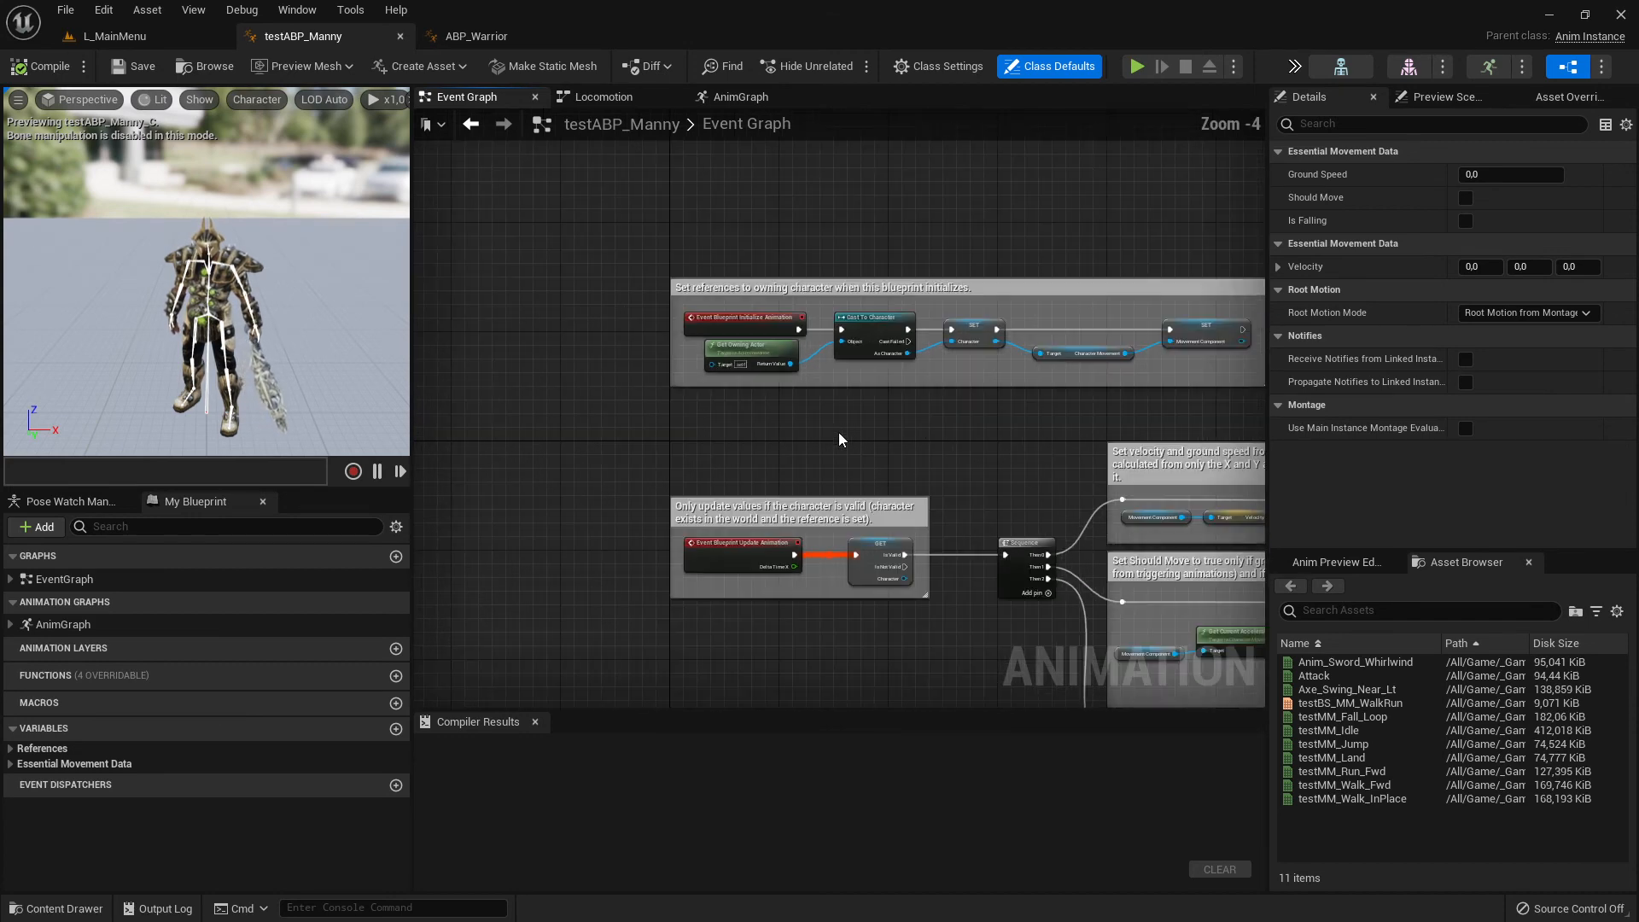
scroll(838, 433, "up", 2)
scroll(838, 440, "up", 1)
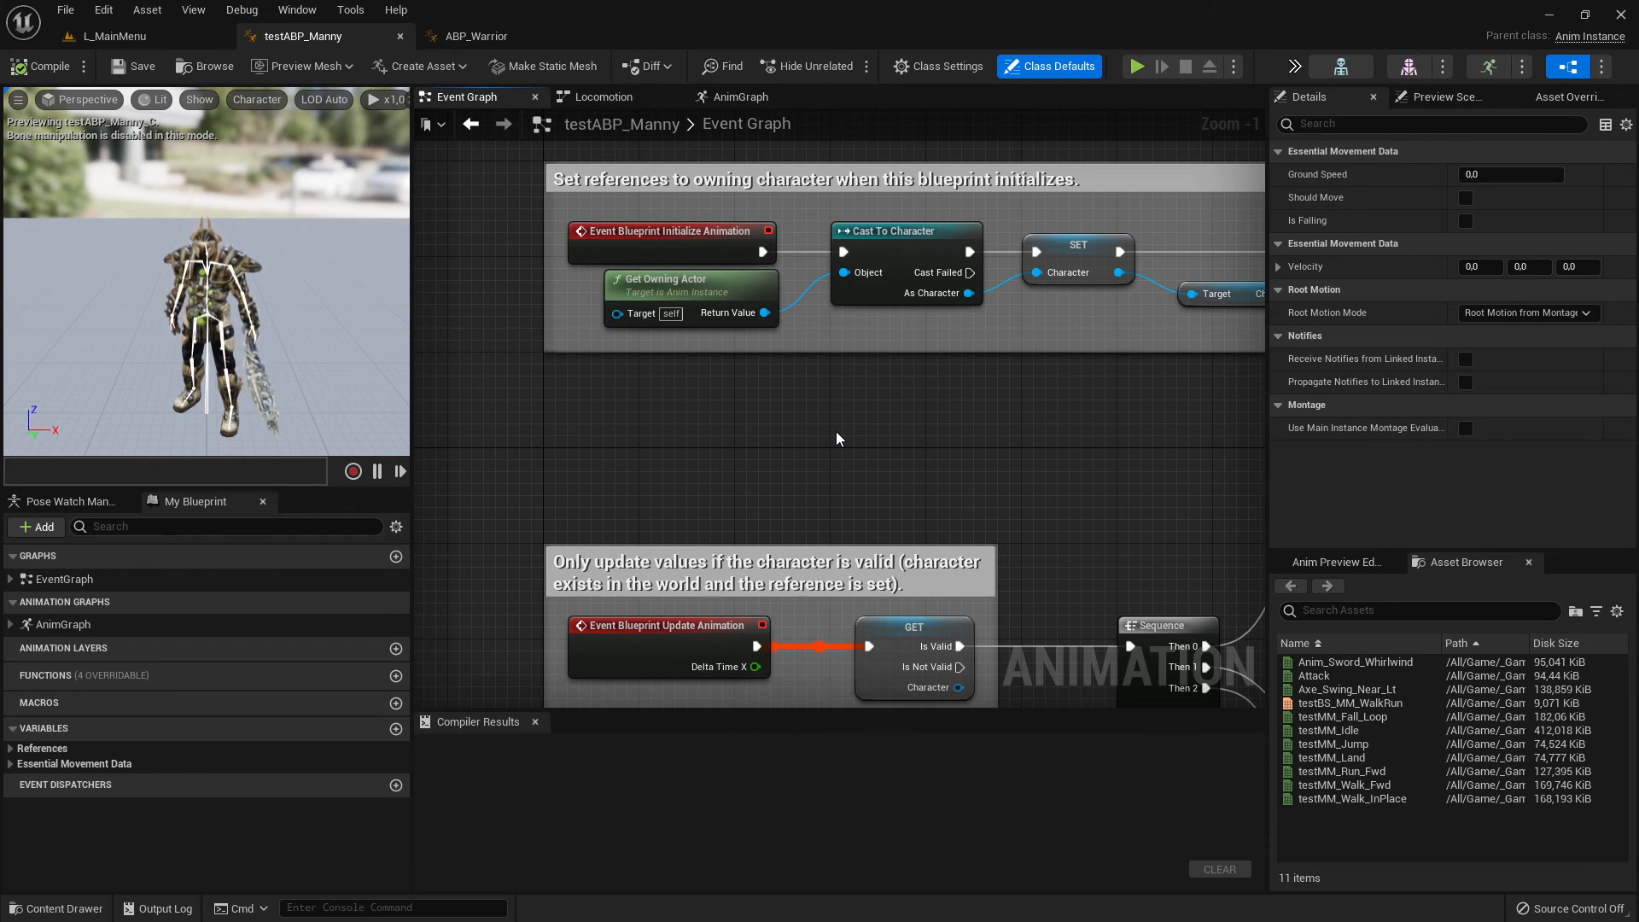
- Inspect the Output Pose node in ABP_Warrior and apply the SK_CharM_Warrior preview mesh to the asset
left_click(476, 36)
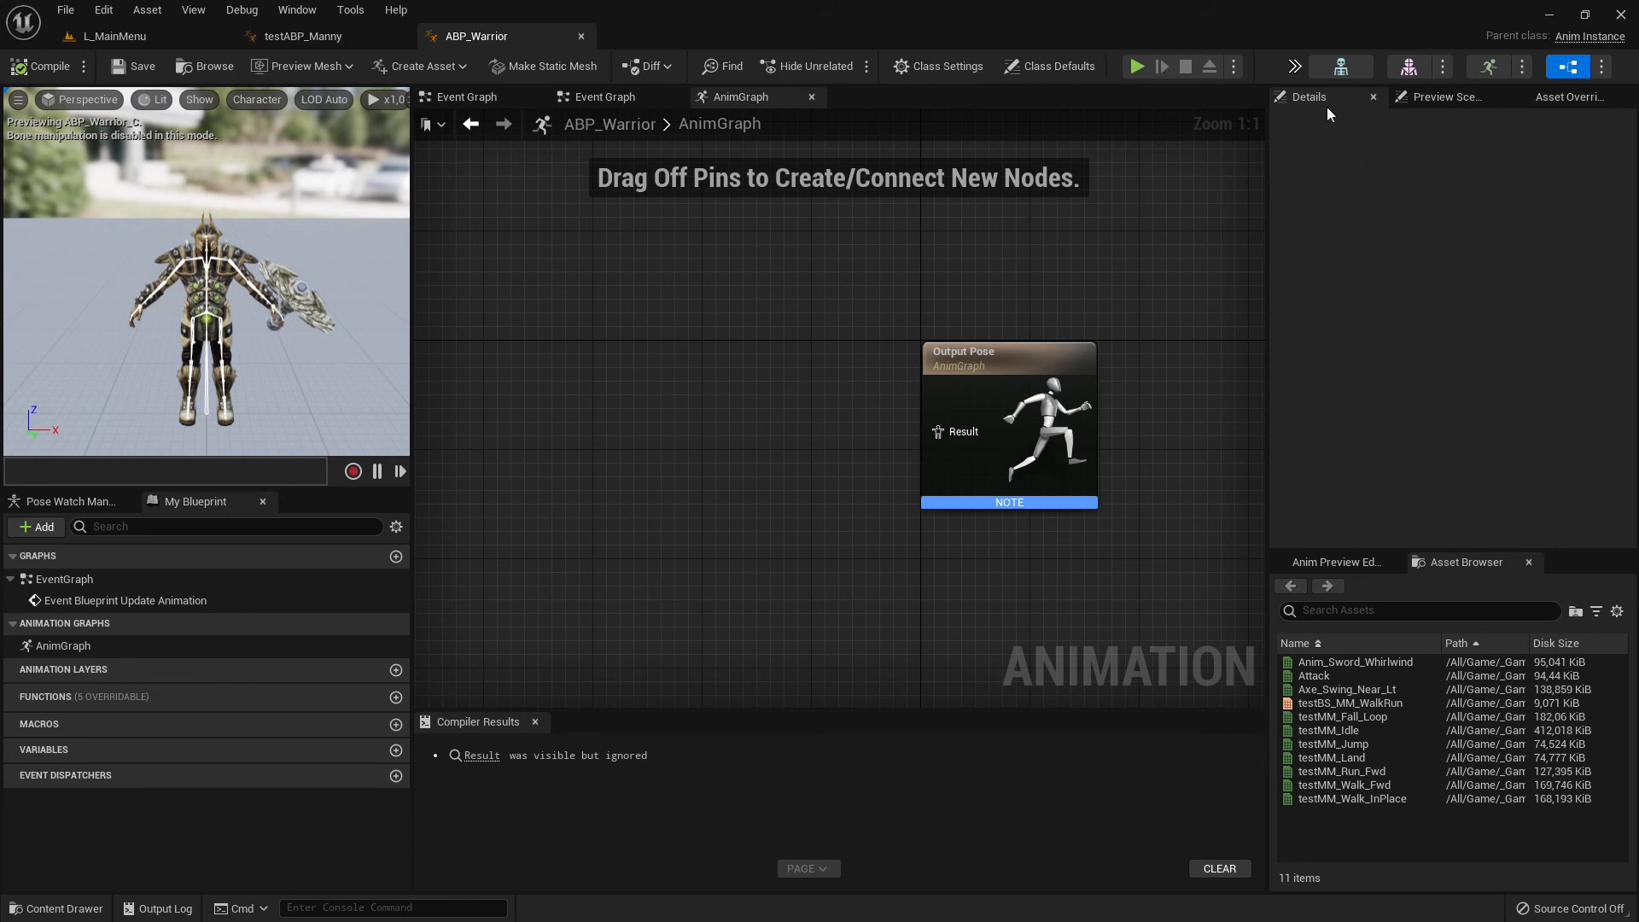
left_click(1079, 399)
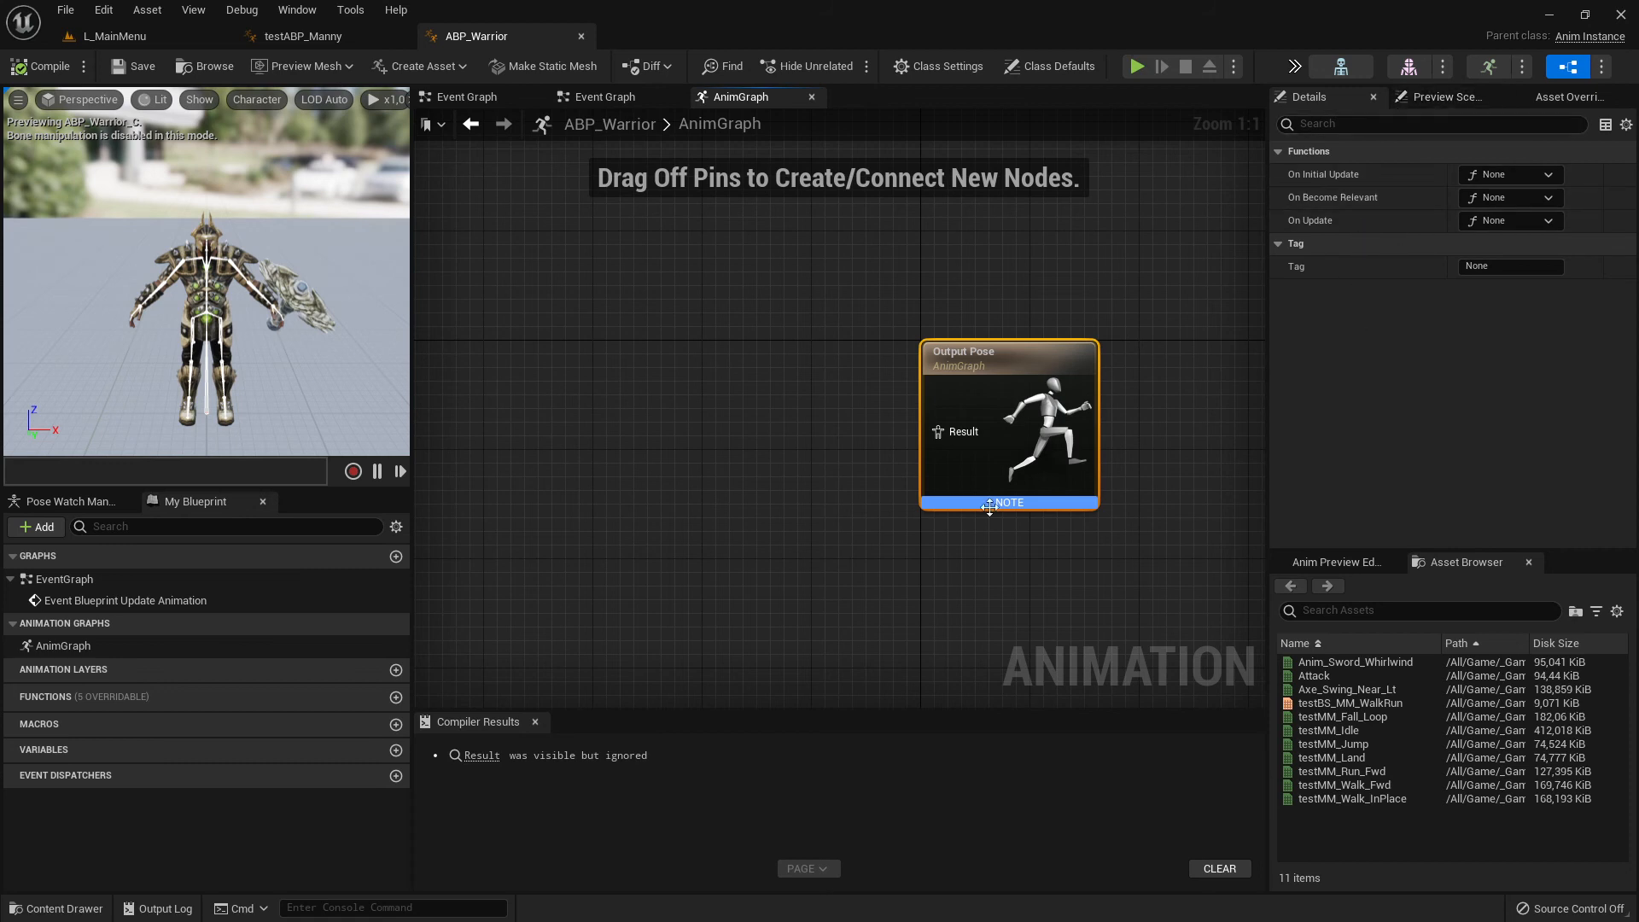
key("Home")
left_click(1436, 99)
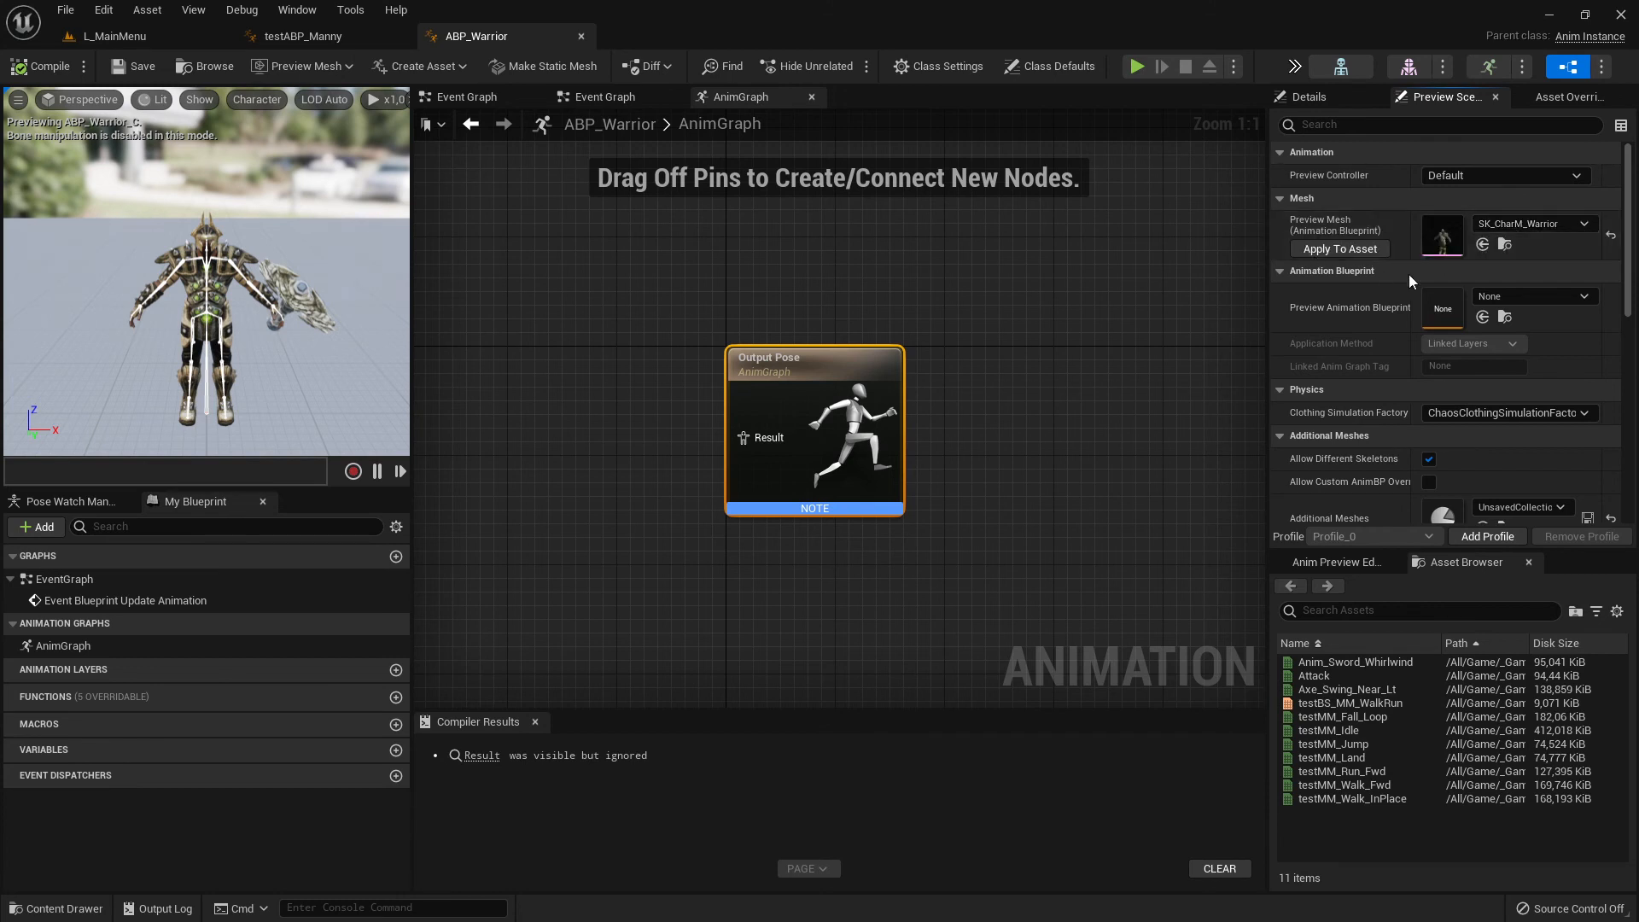
left_click(1370, 248)
- Review ABP_Warrior's asset overrides, animation preview properties and available animation assets, and compile and save the blueprint
left_click(1541, 98)
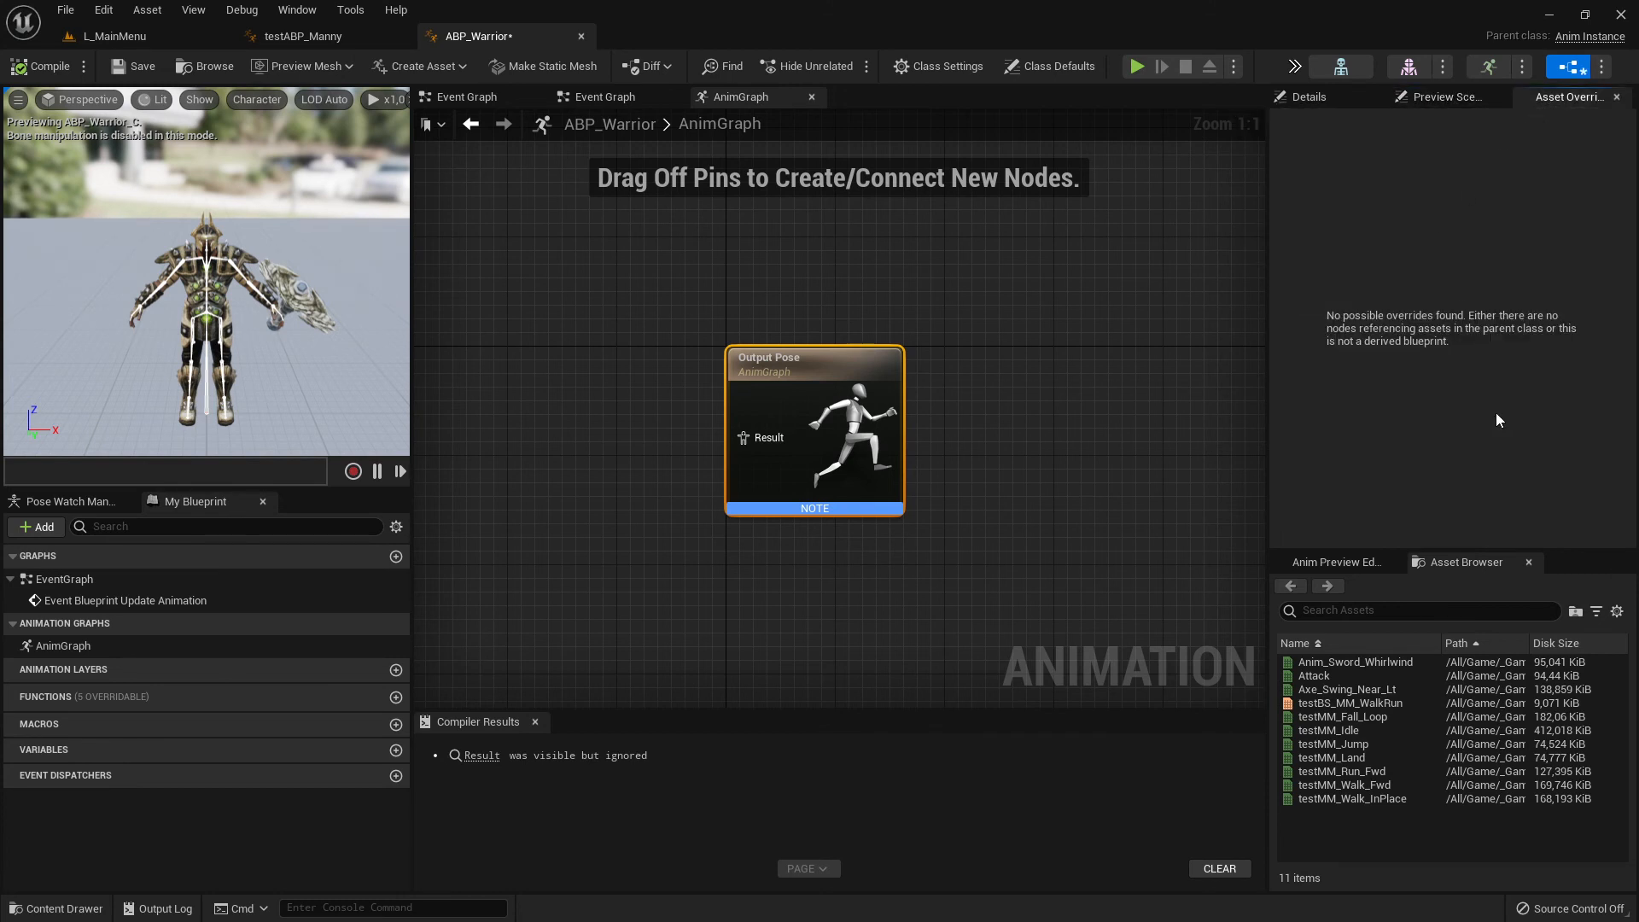
left_click(1336, 562)
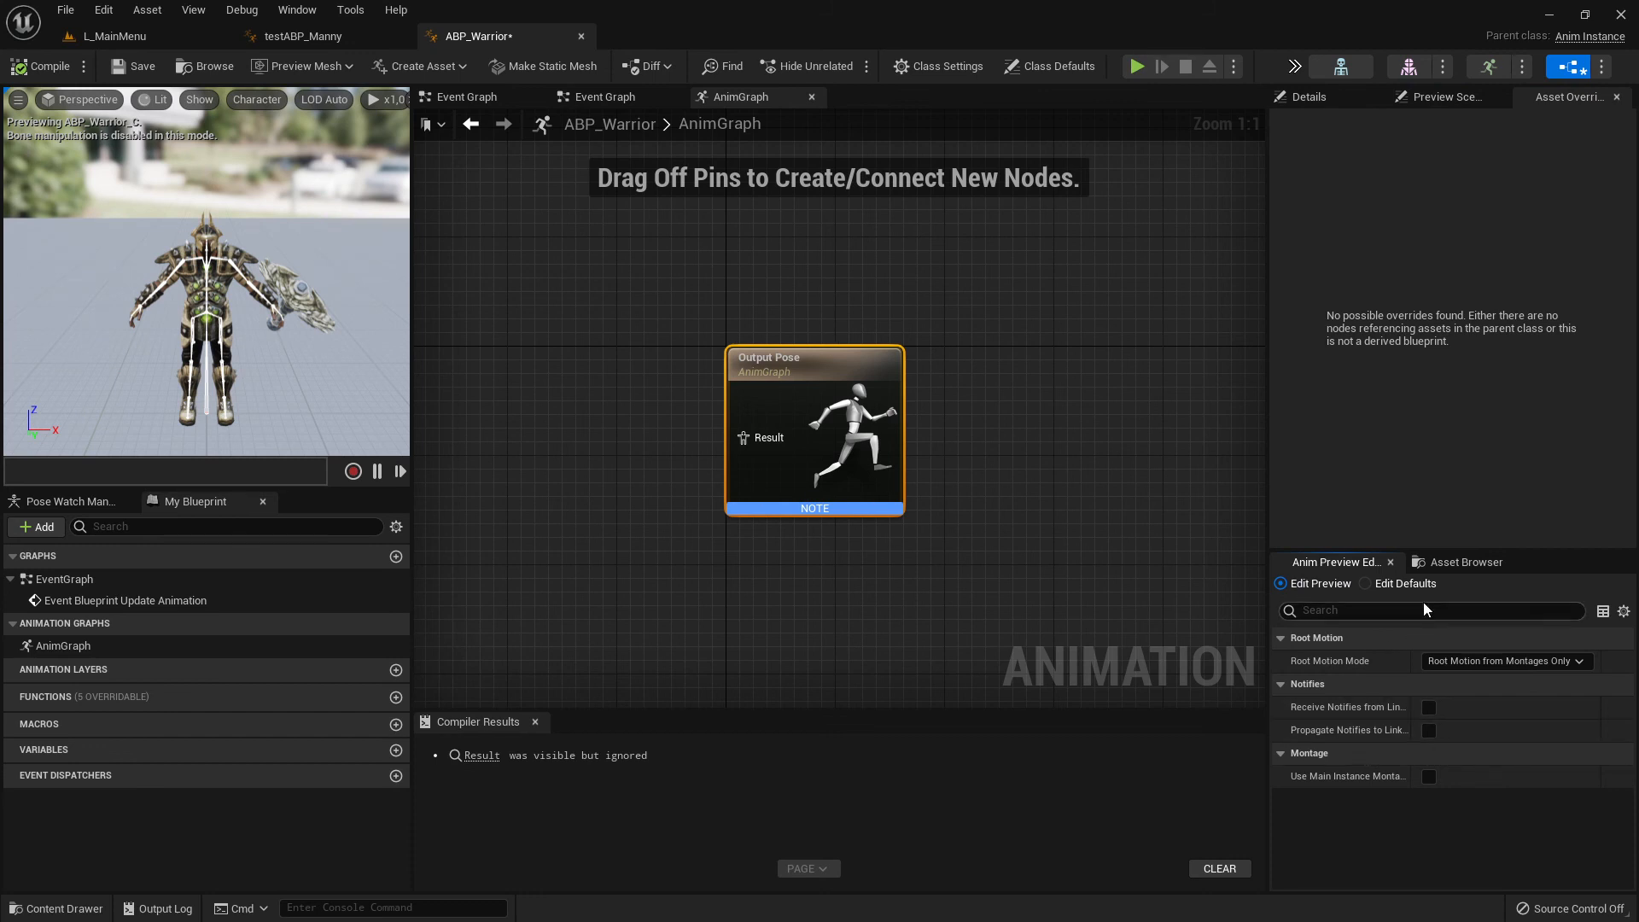
left_click(1464, 563)
mouse_move(1315, 758)
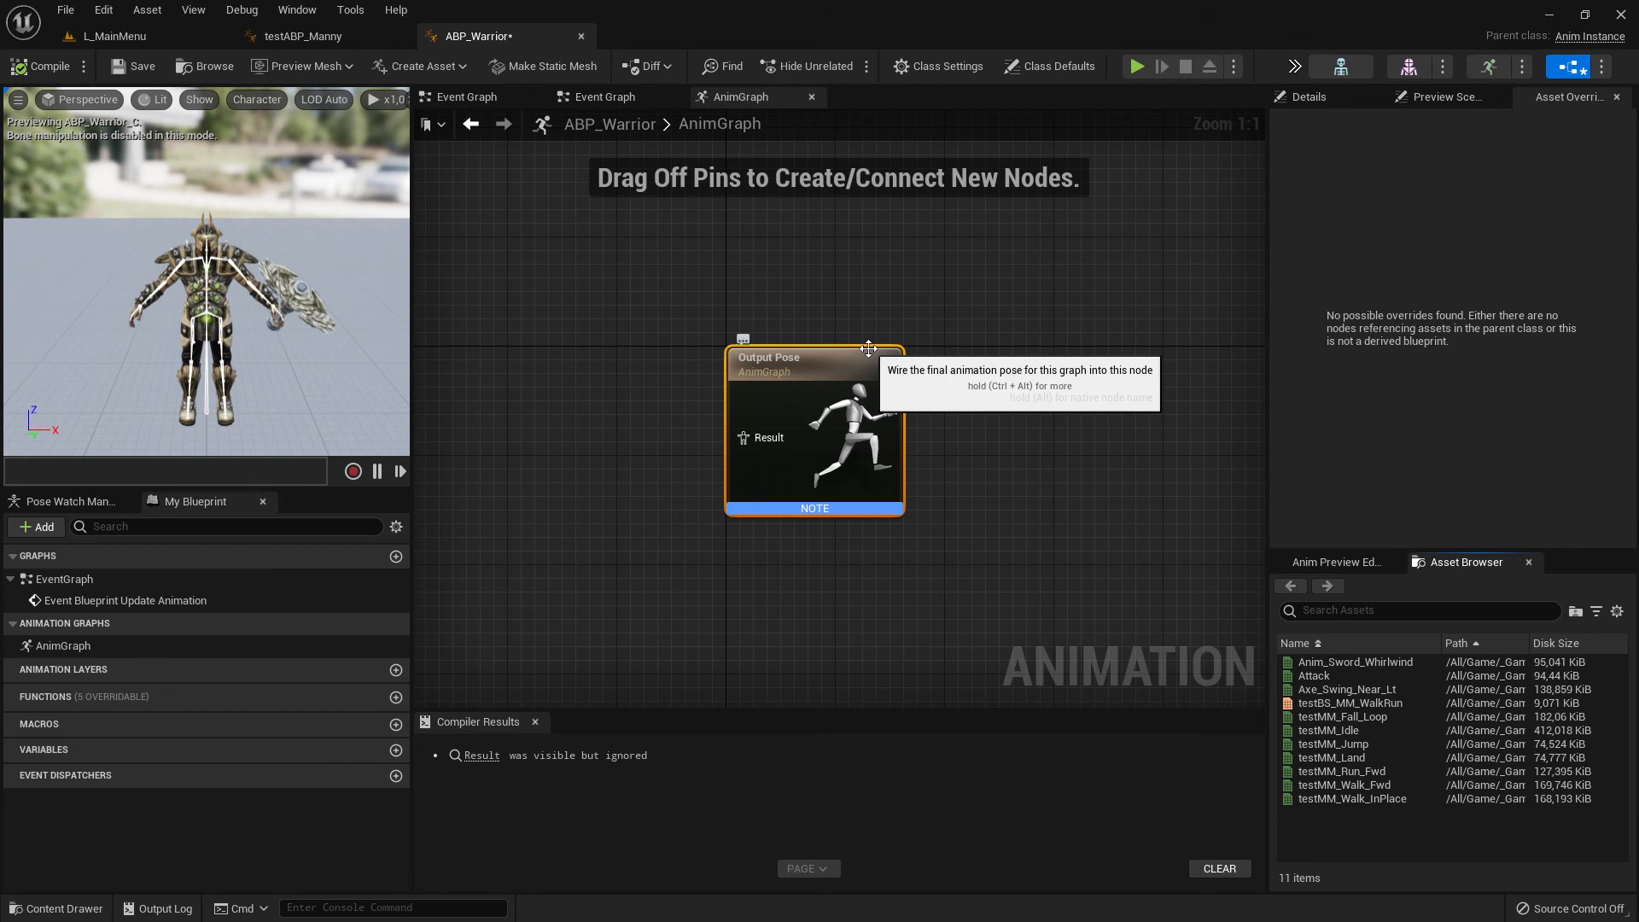
left_click(40, 66)
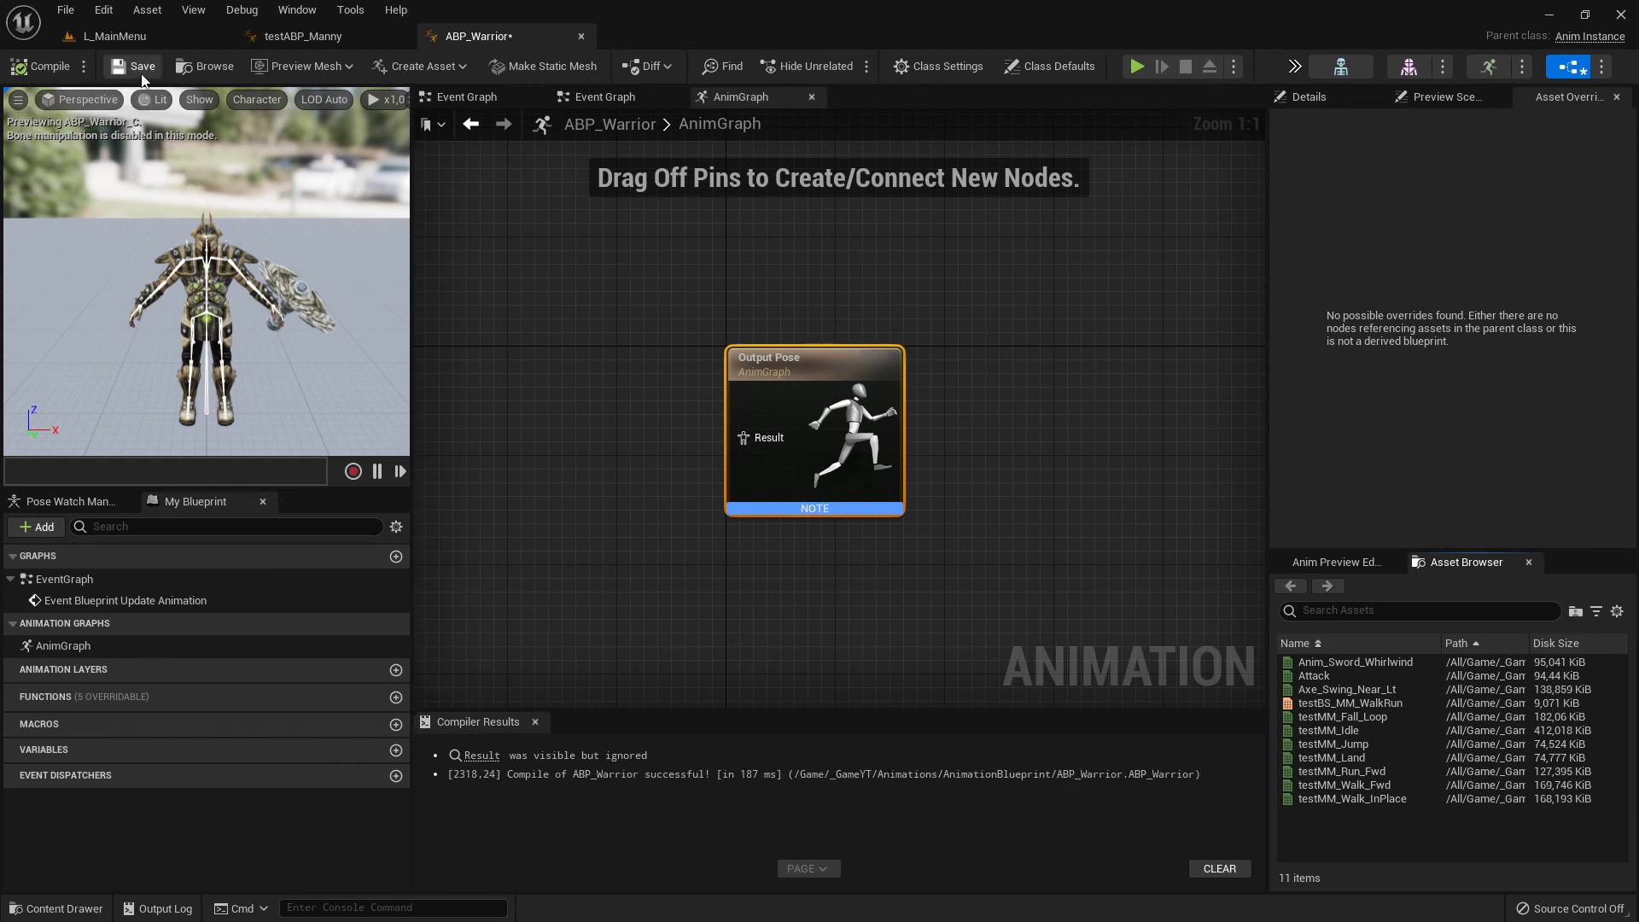
left_click(141, 72)
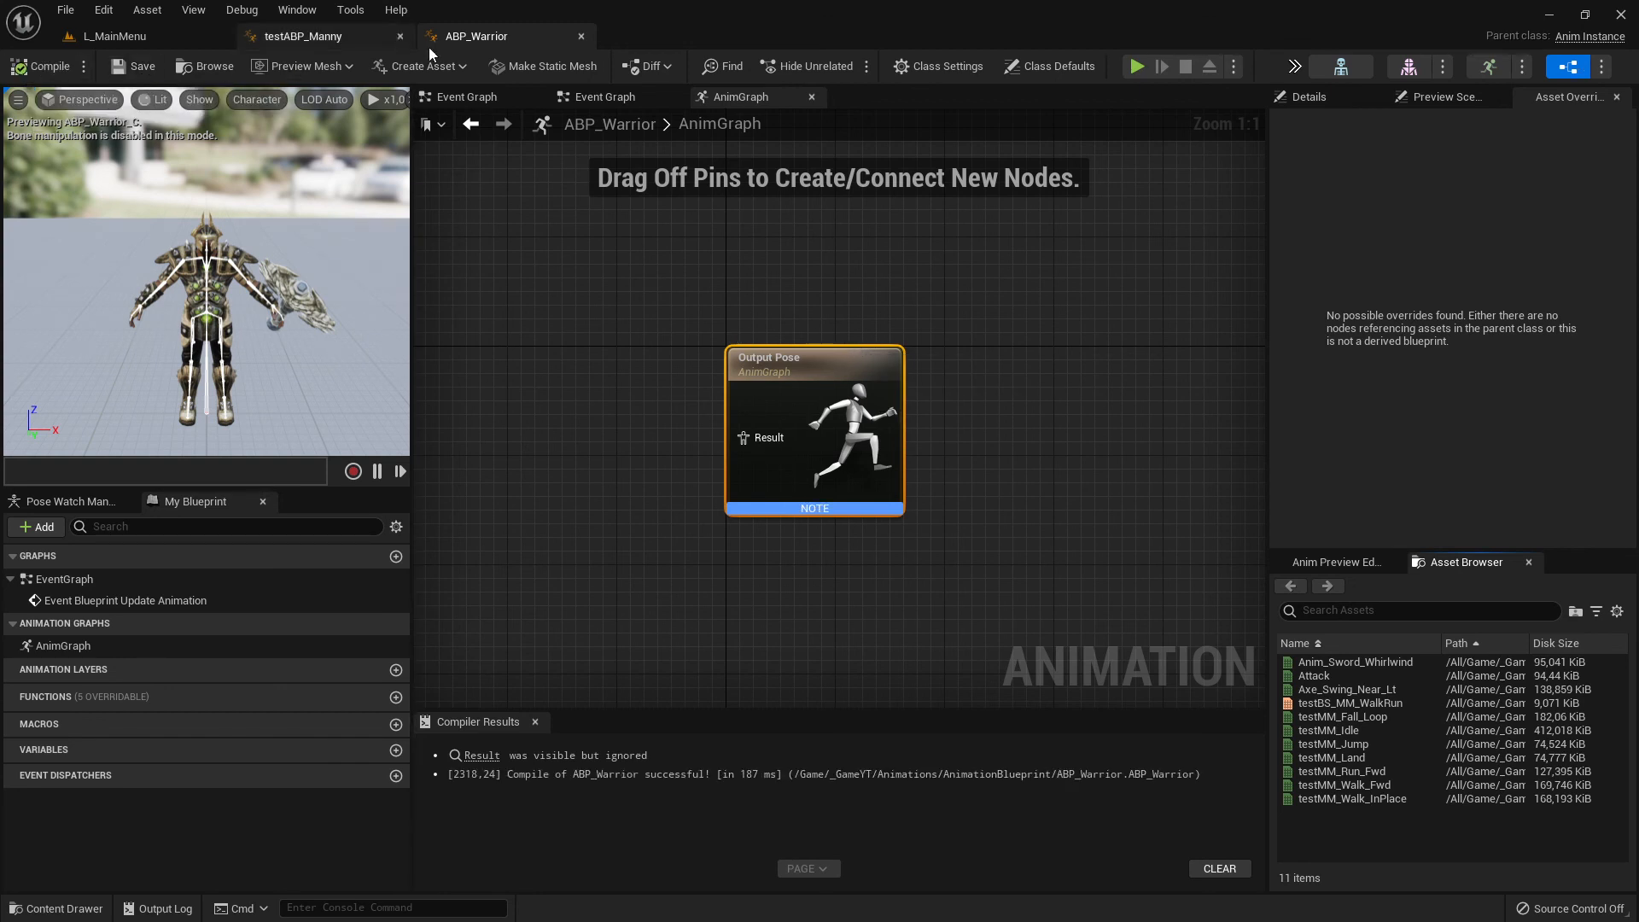
- Close the ABP_Warrior and testABP_Manny editors and collapse the Animations and Characters folders in the L_MainMenu Content Browser
left_click(581, 35)
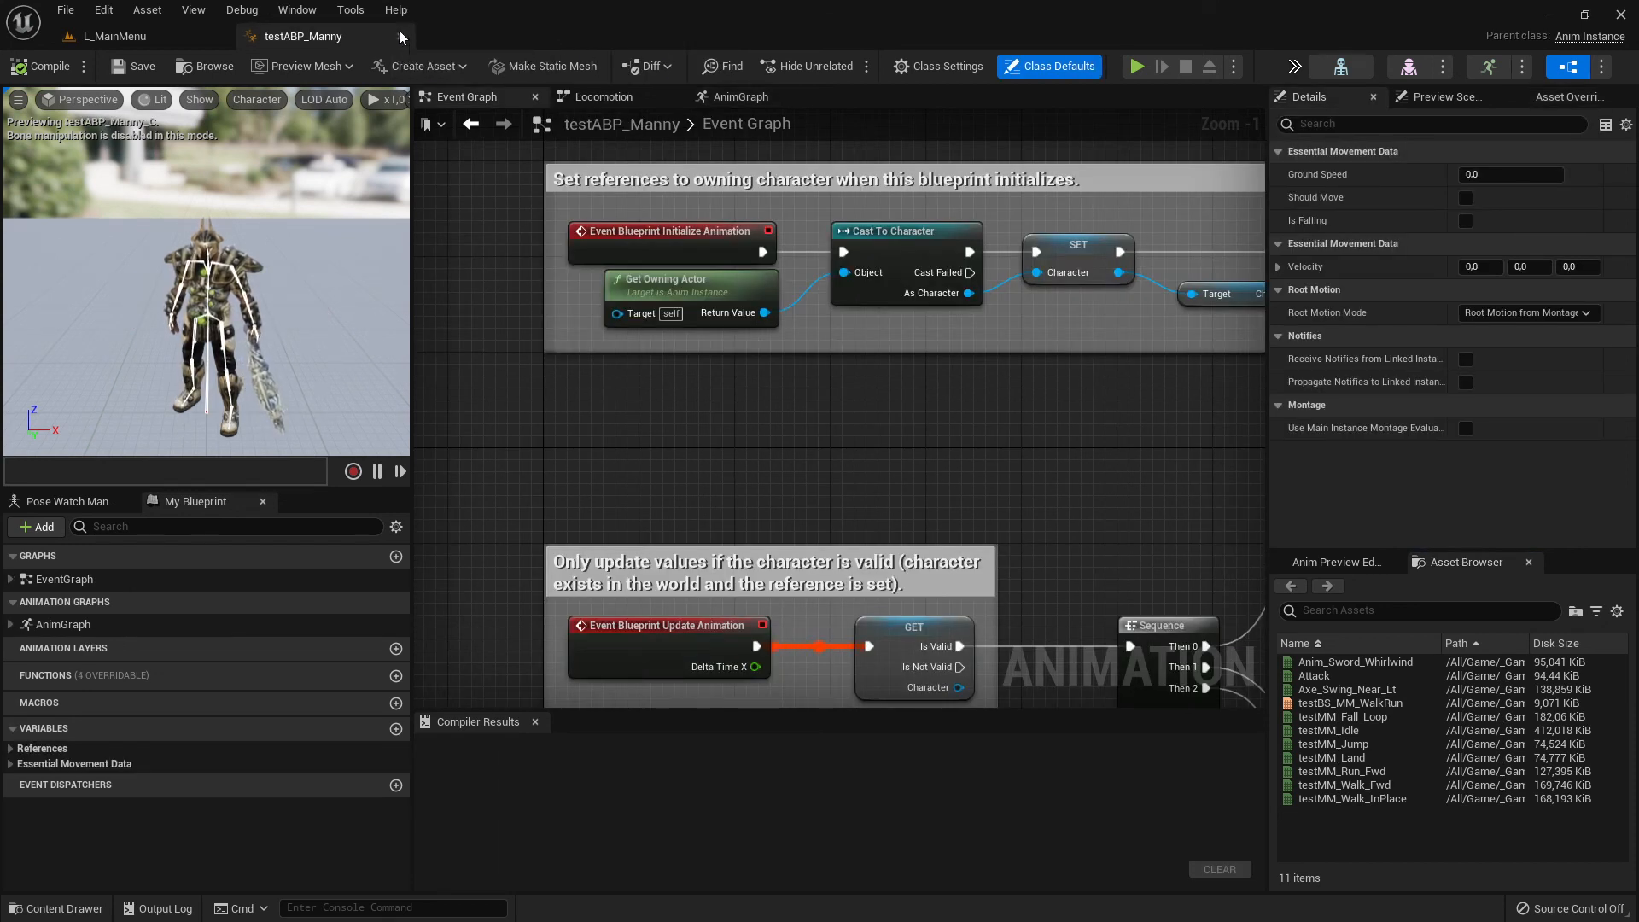
left_click(399, 36)
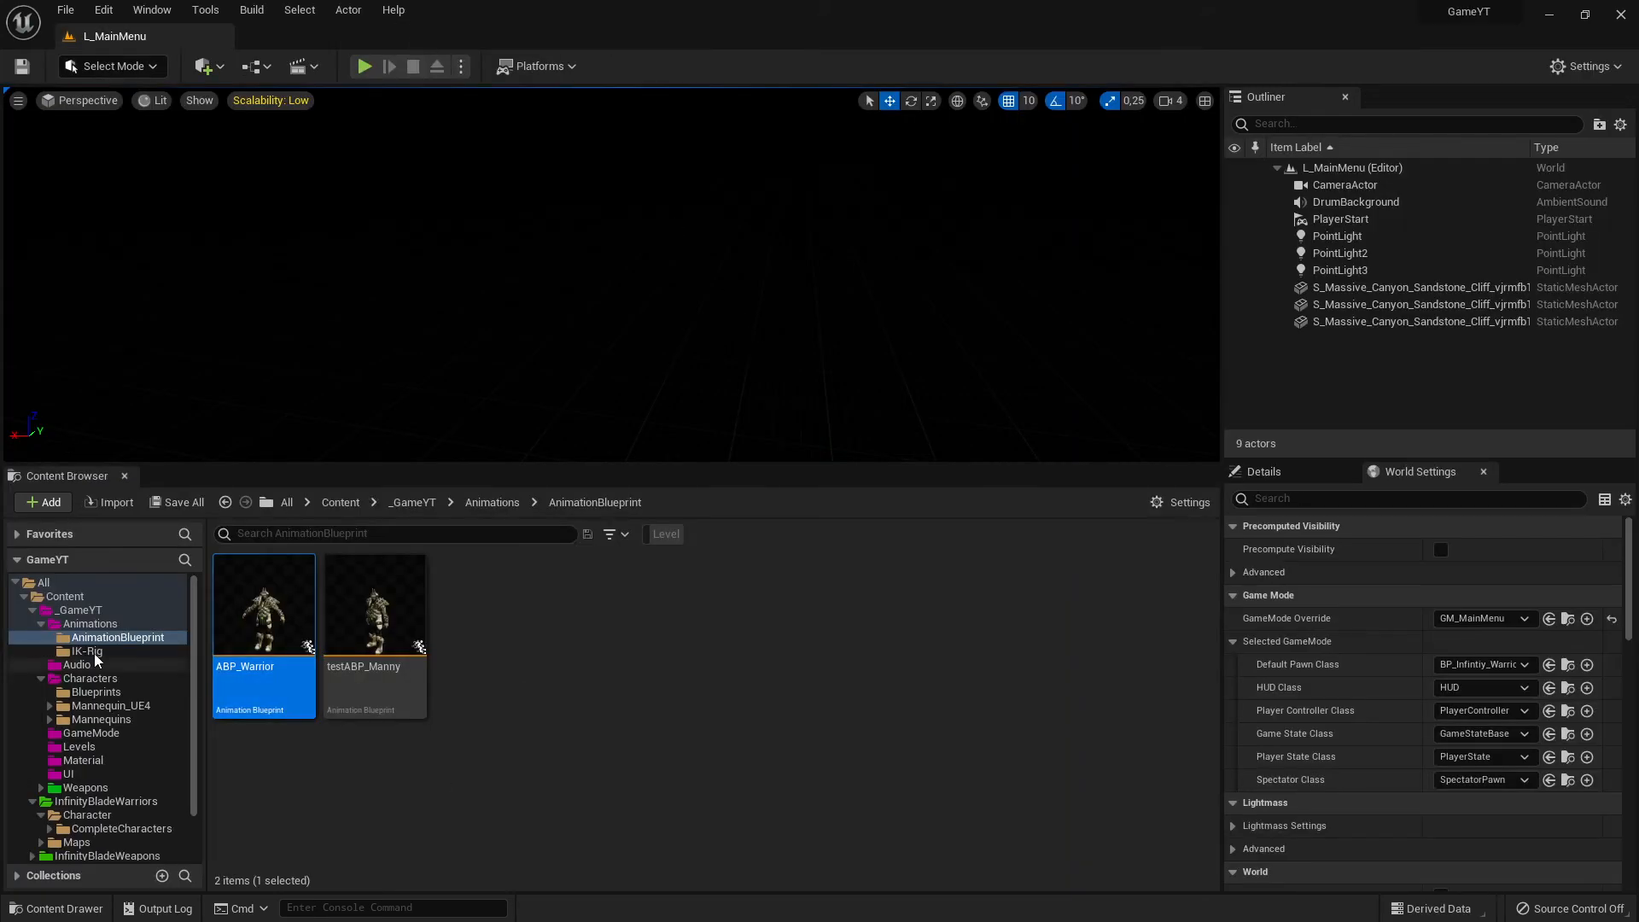
left_click(42, 625)
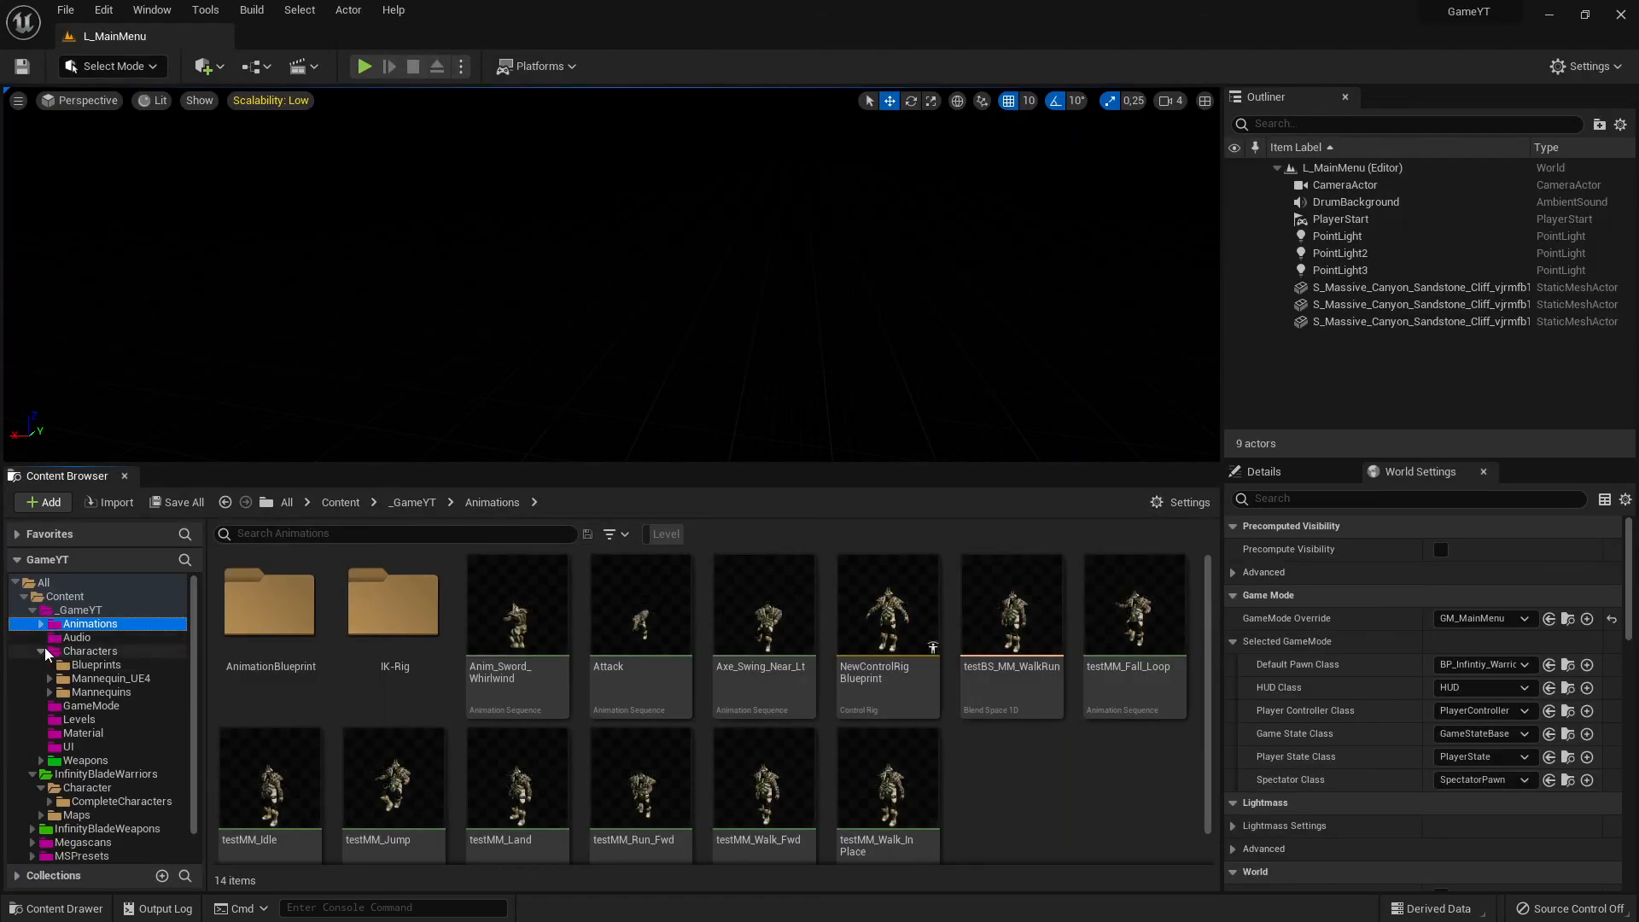
left_click(42, 651)
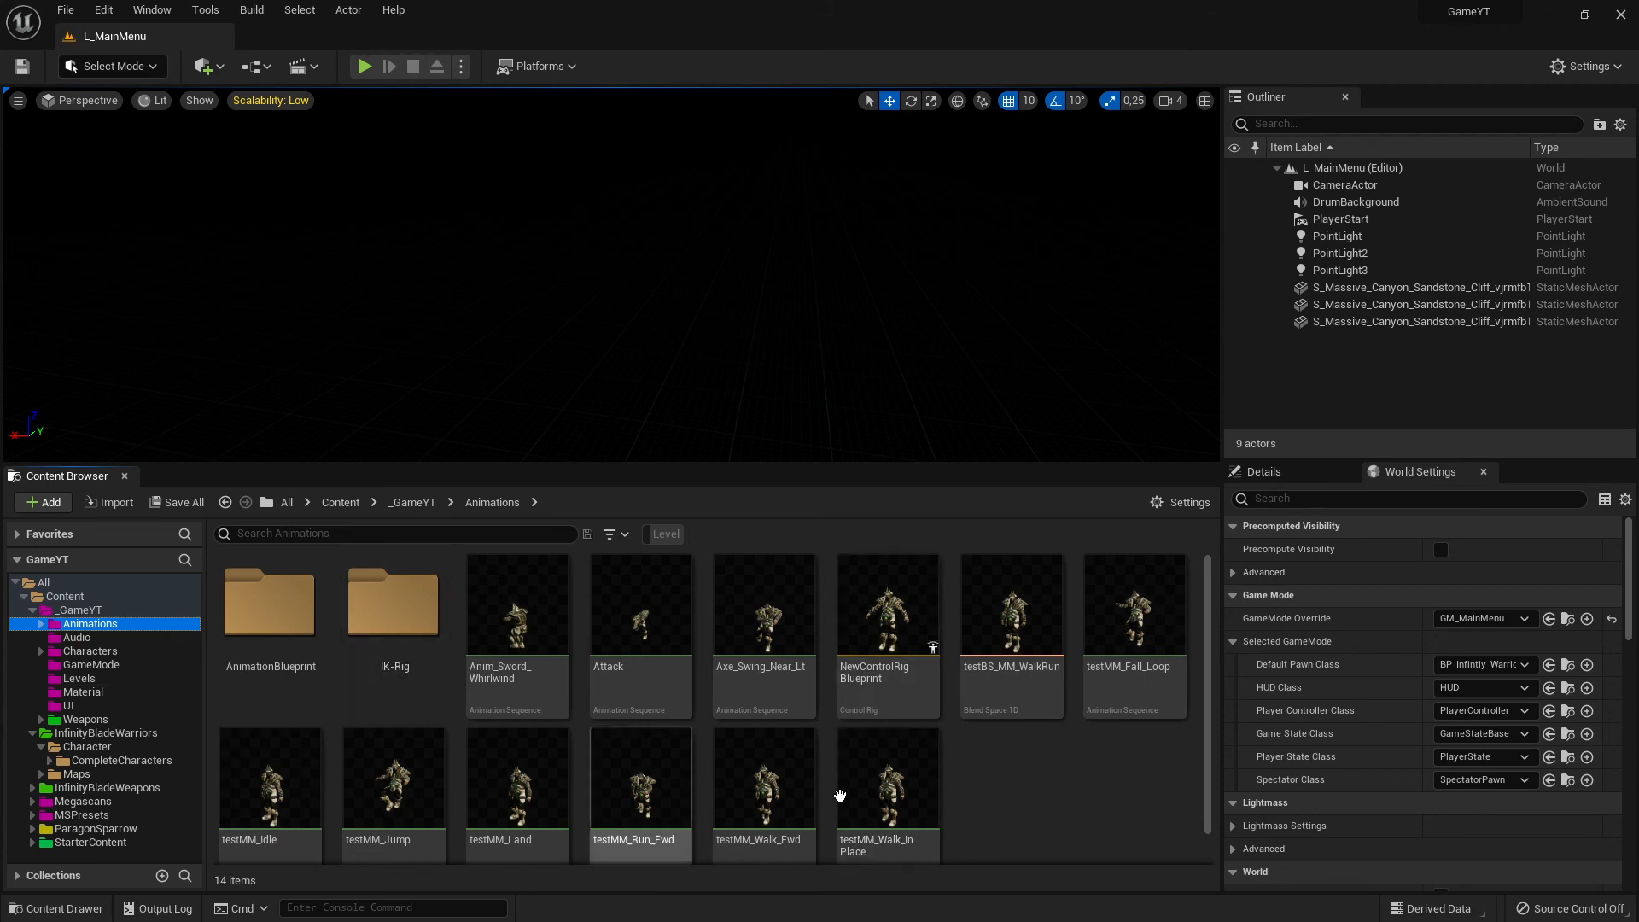
- Open the InfinityBladeWarriors CompleteCharacters folder and compare the SK_CharM_Warrior skeletal mesh with the SK_Mannequin_Skeleton asset
scroll(839, 795, "down", 1)
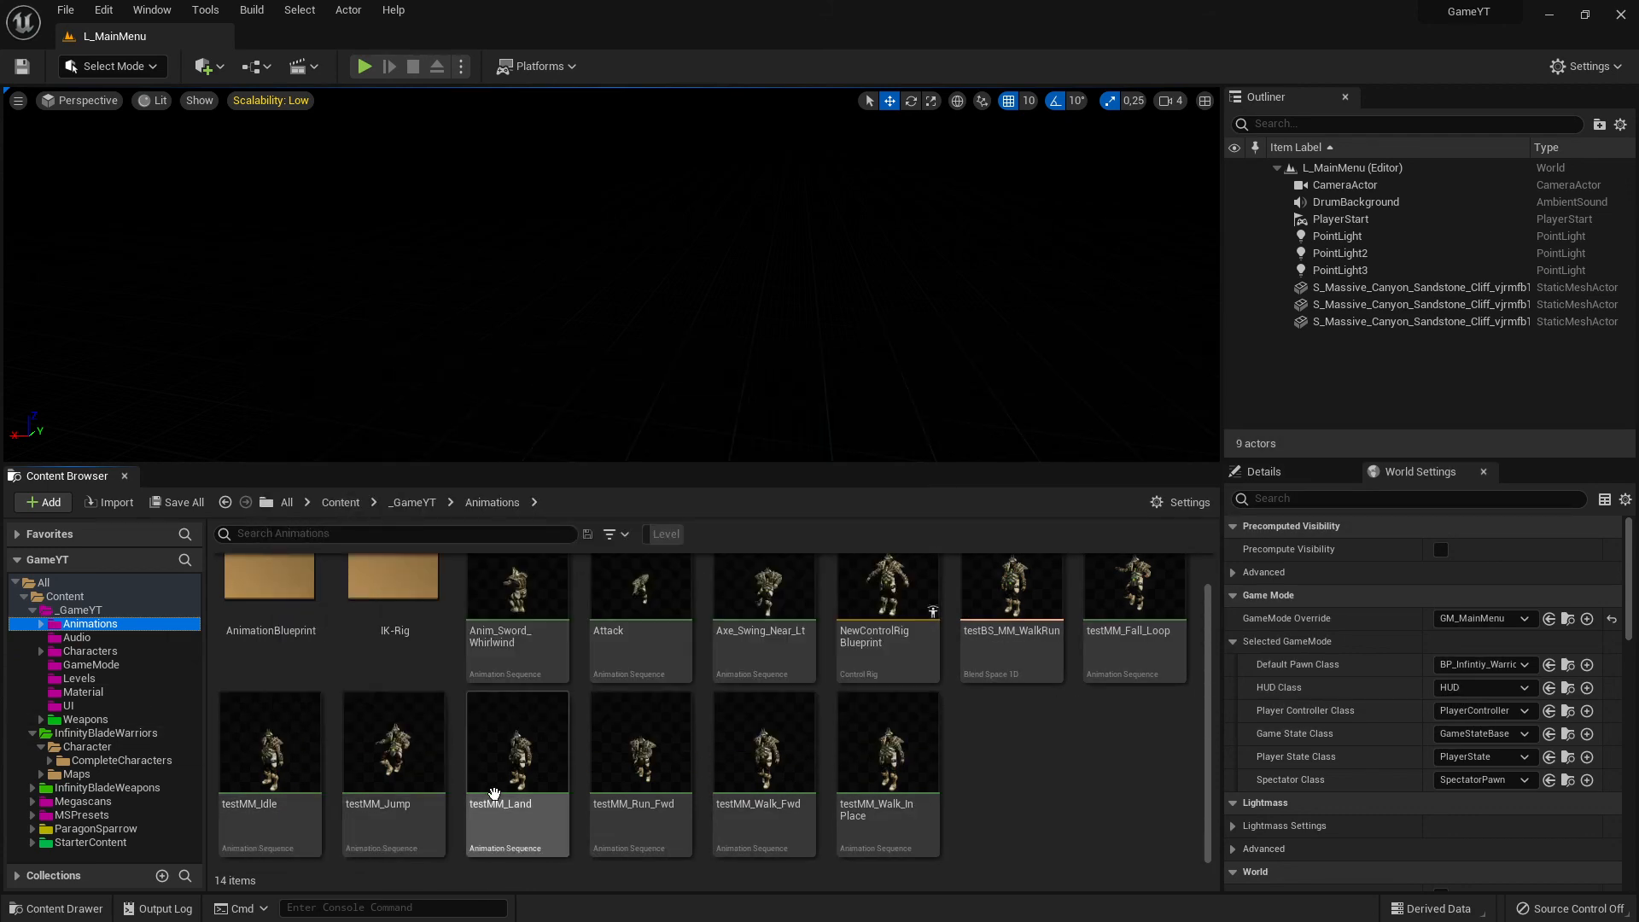
left_click(119, 760)
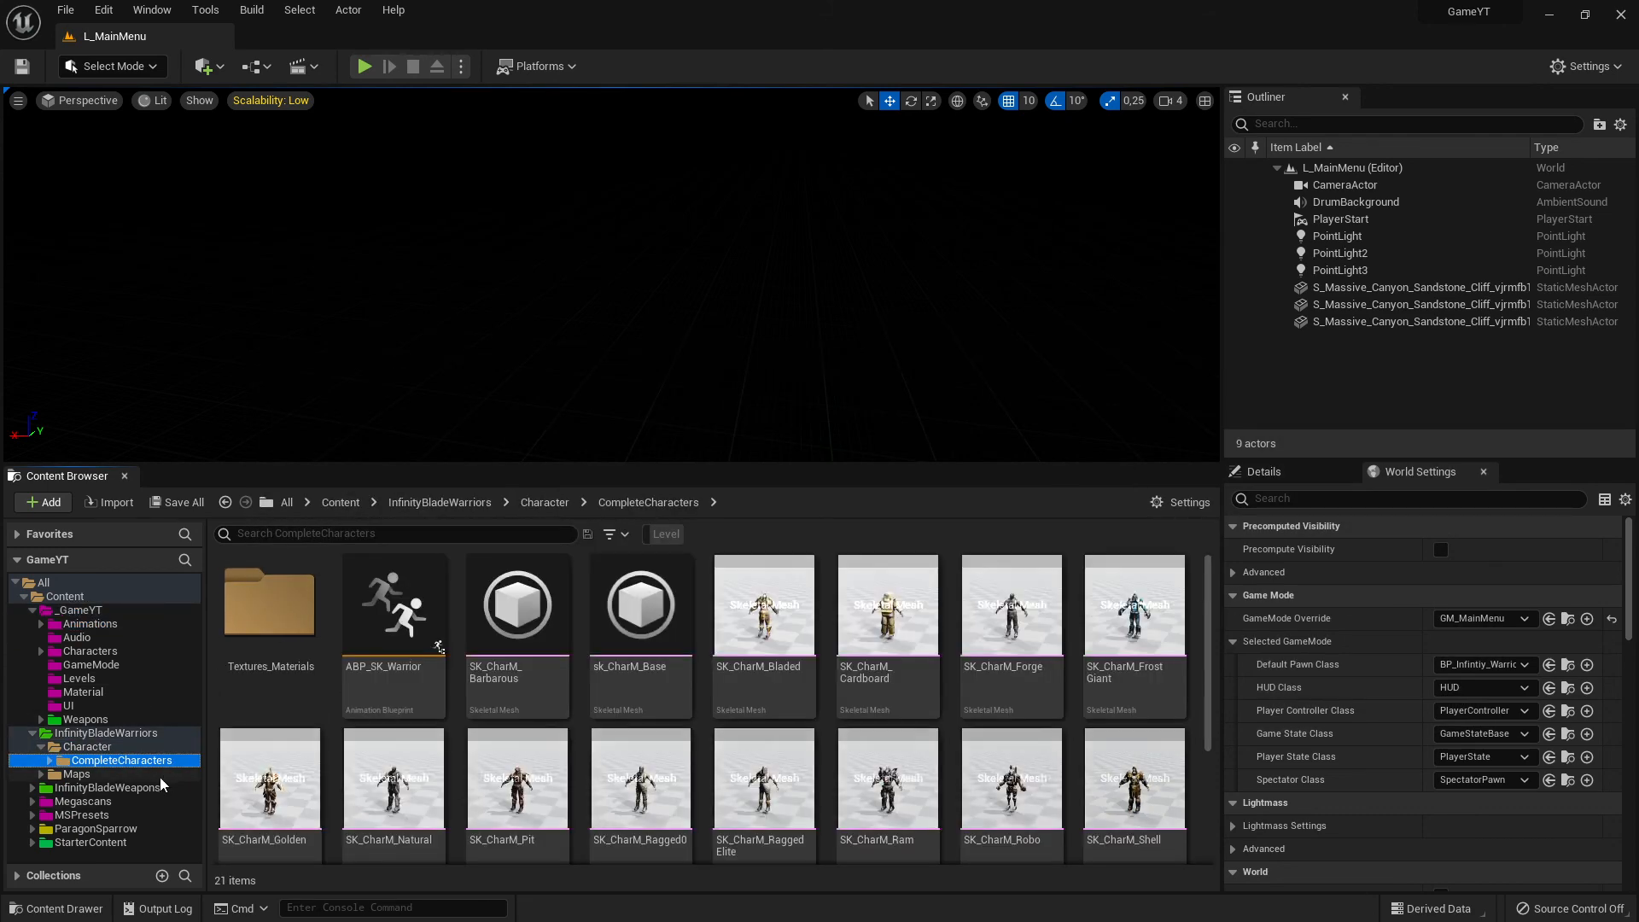
scroll(944, 779, "down", 3)
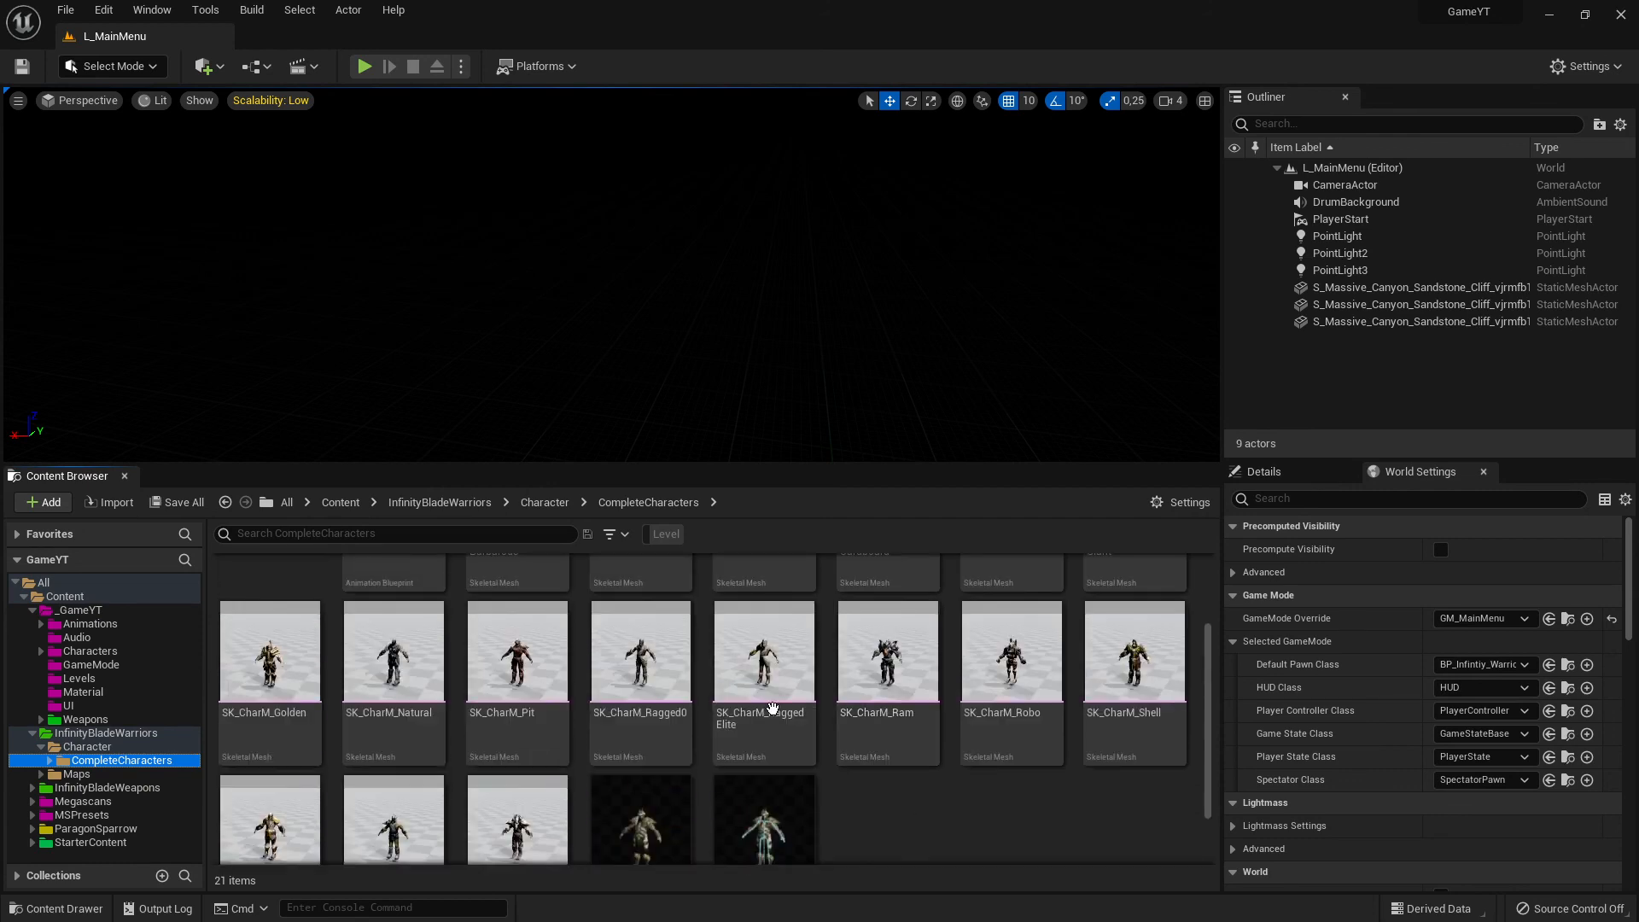
scroll(773, 709, "down", 2)
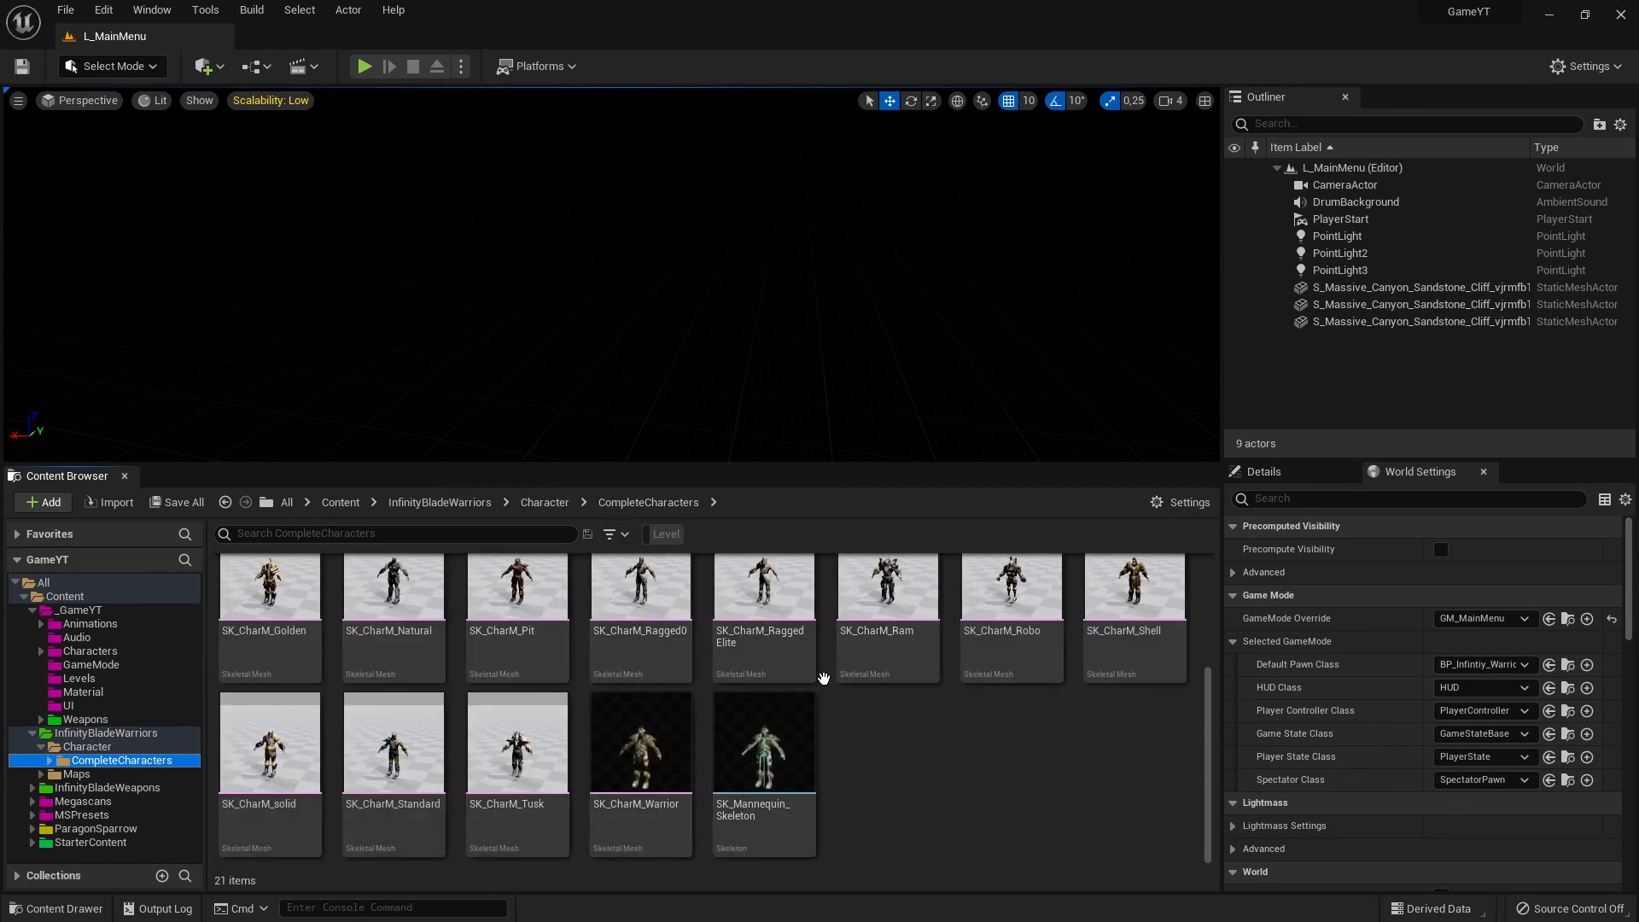
left_click(640, 756)
left_click(766, 756)
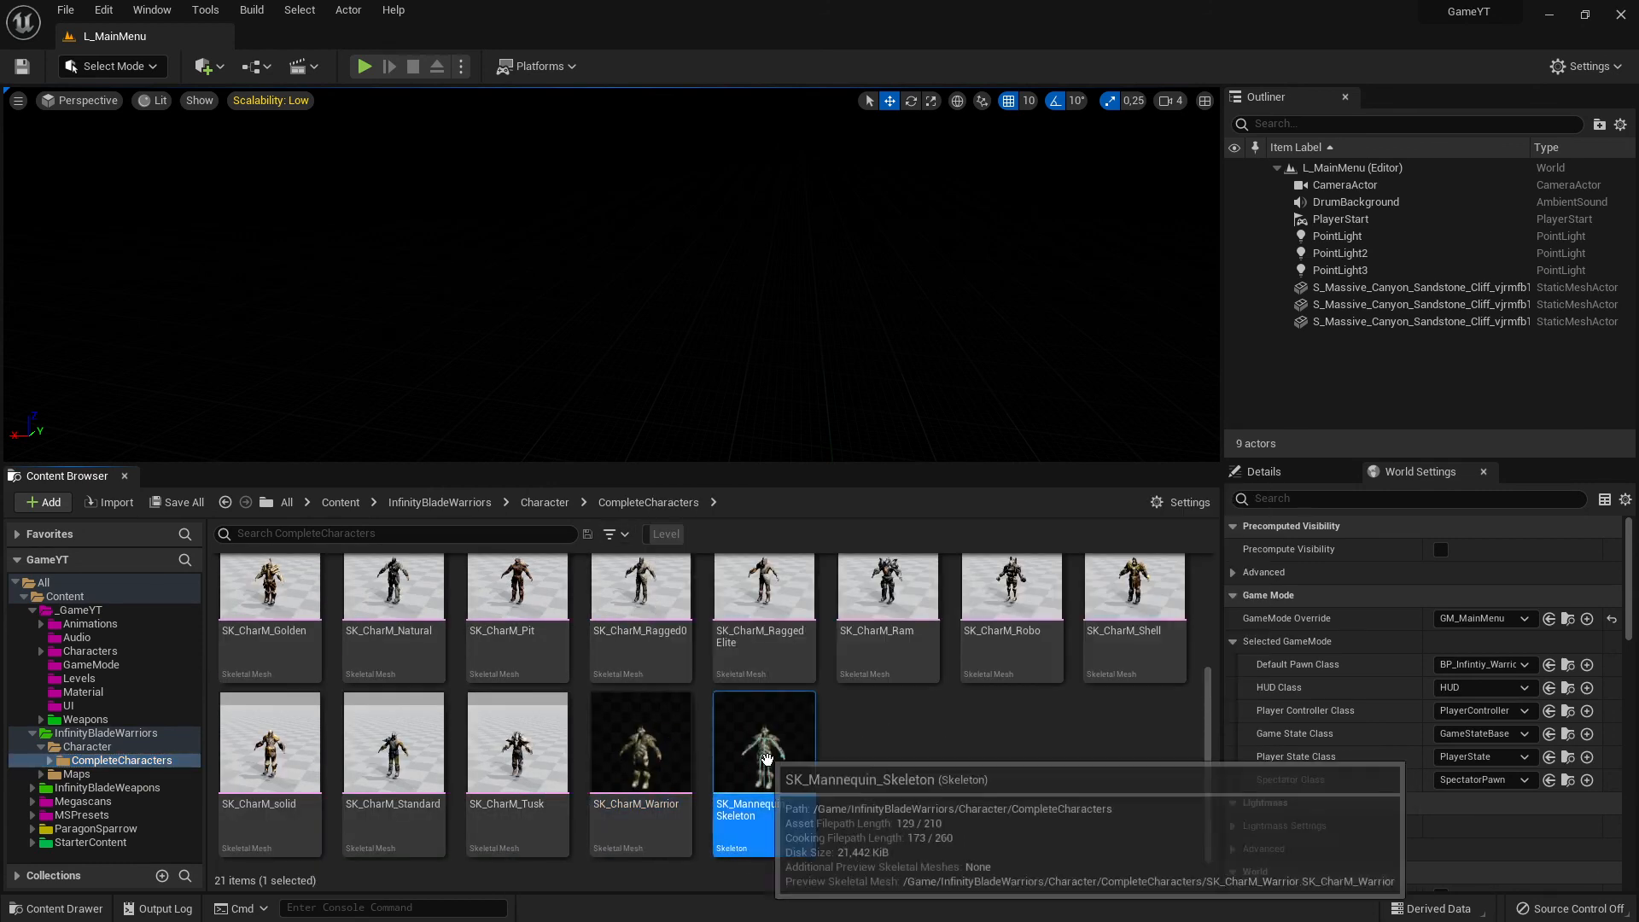
left_click(903, 797)
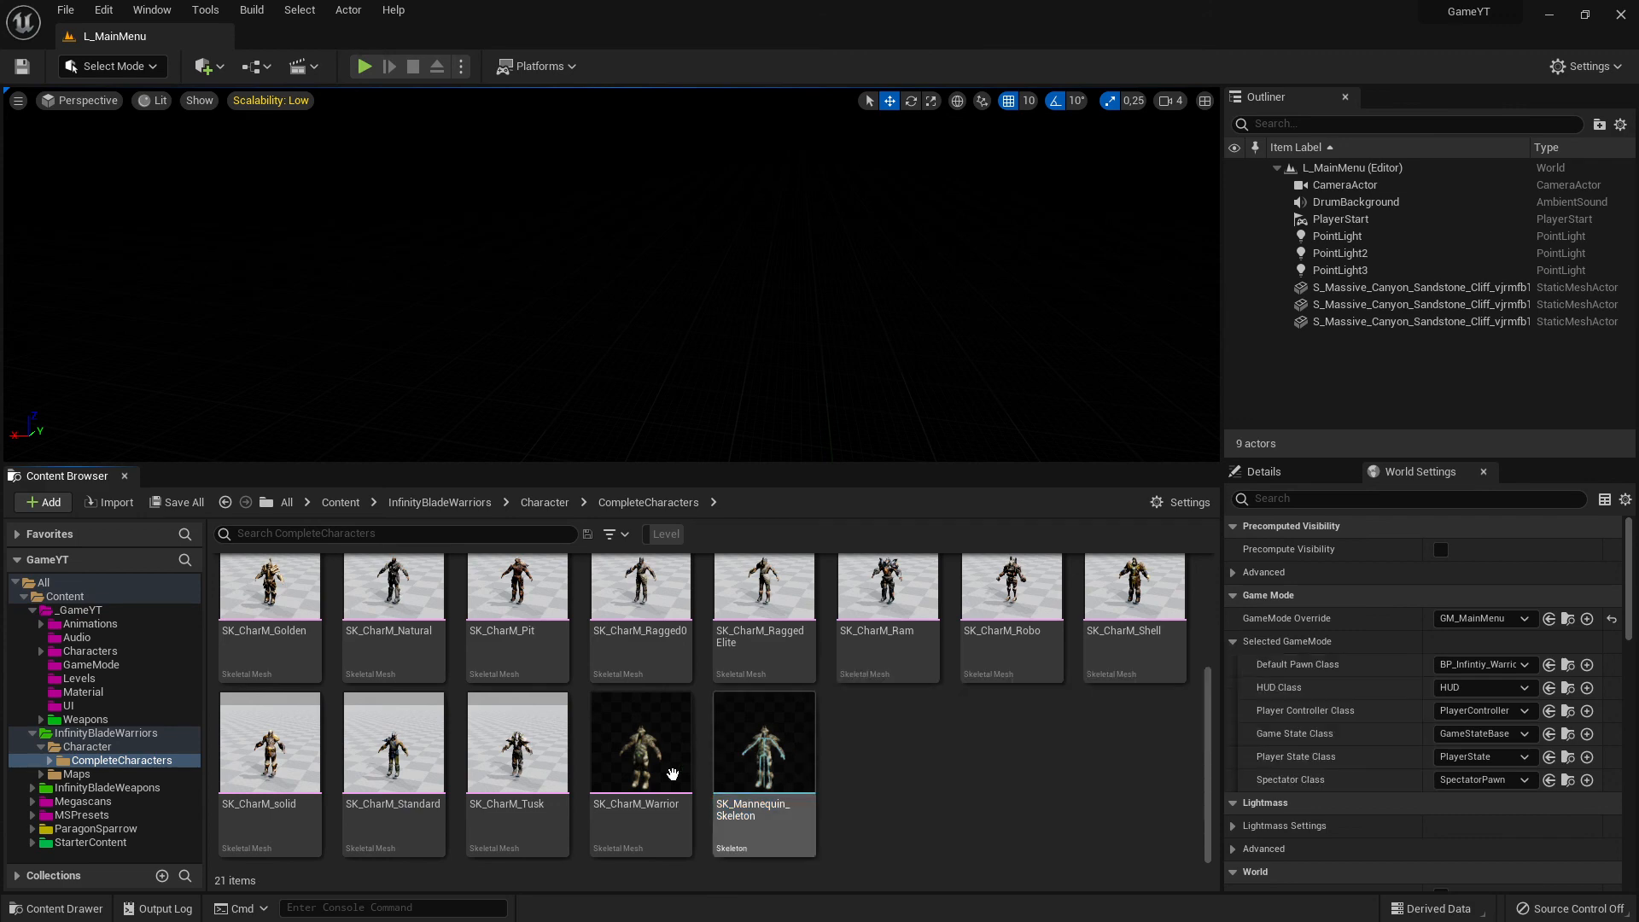
left_click(641, 751)
left_click(756, 751)
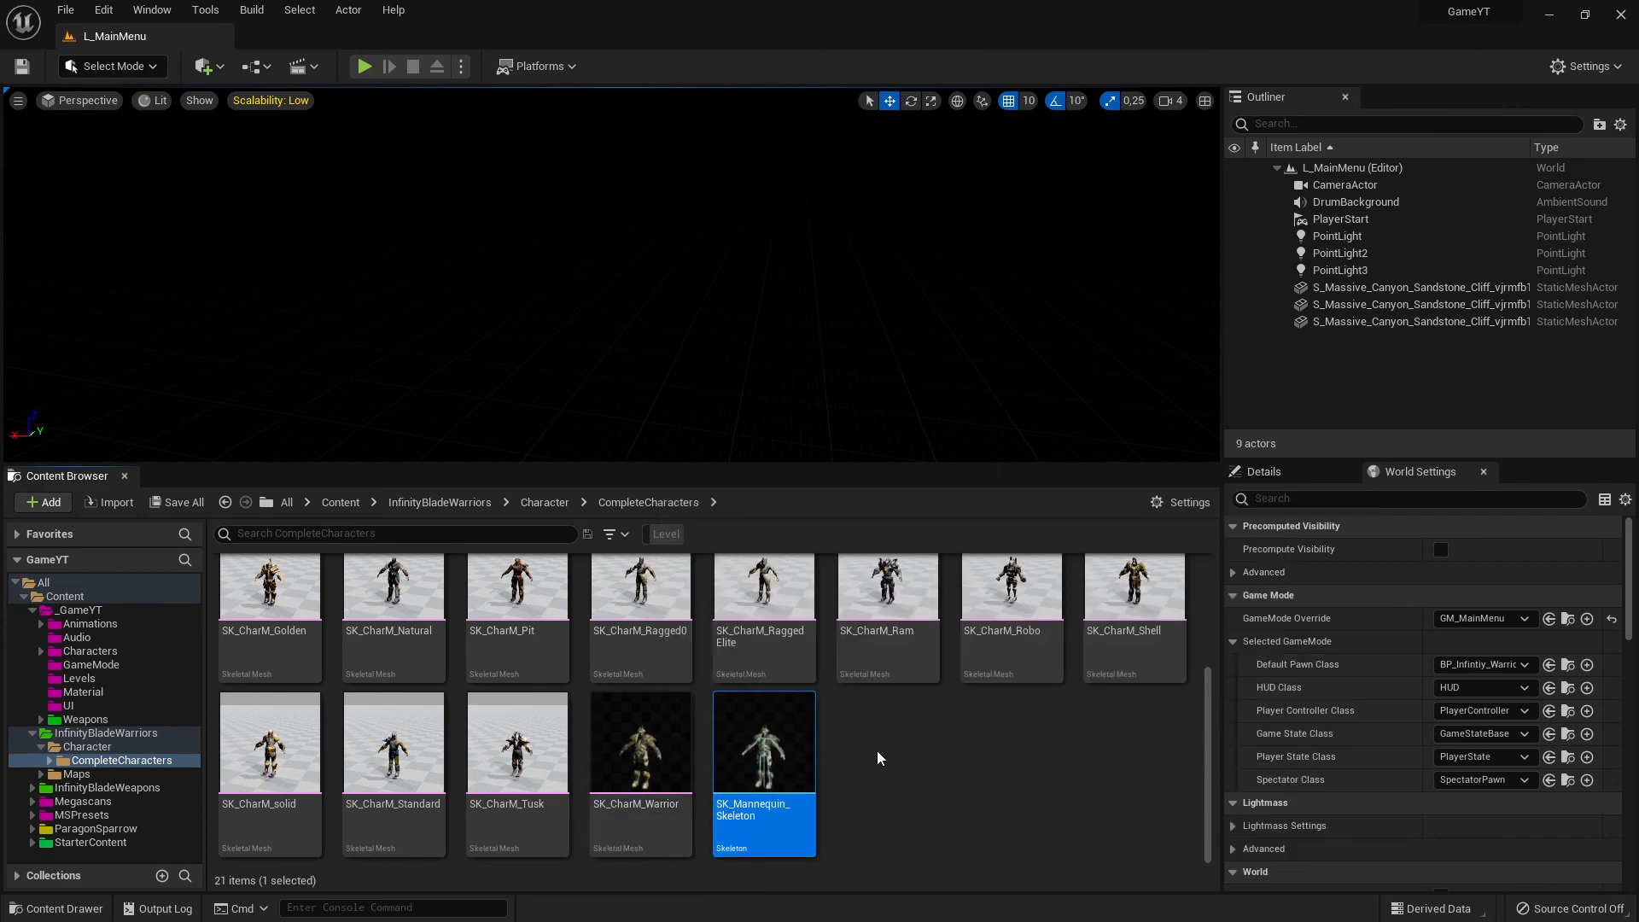
- Review the asset types that can be created from the SK_CharM_Warrior skeletal mesh, including Anim Blueprint
left_click(646, 734)
right_click(648, 730)
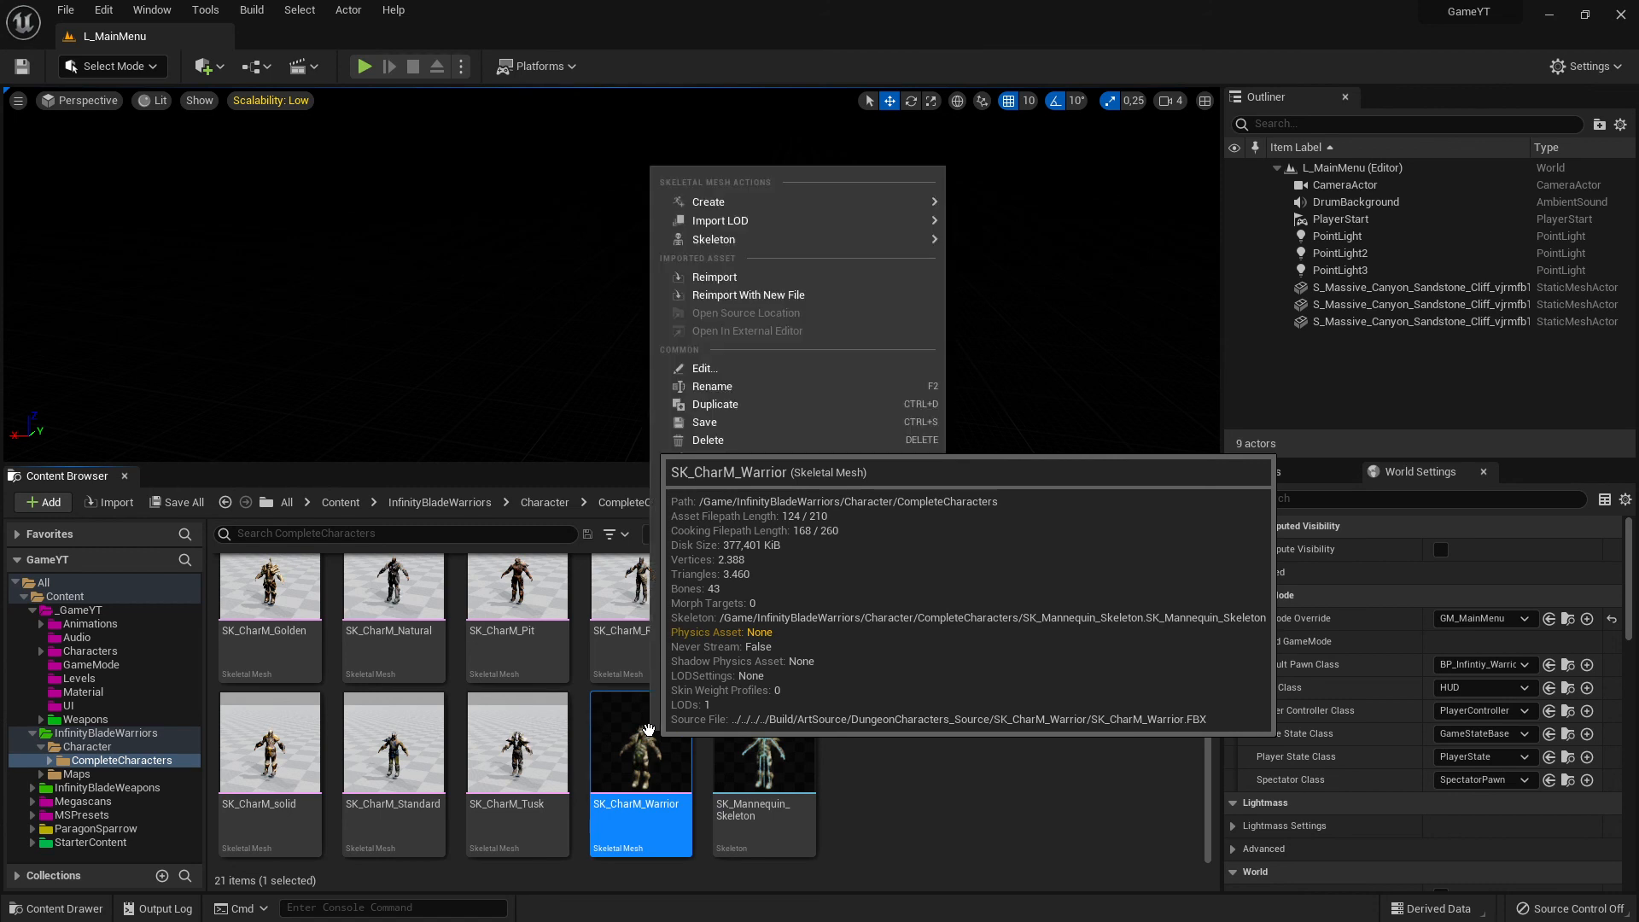
mouse_move(904, 202)
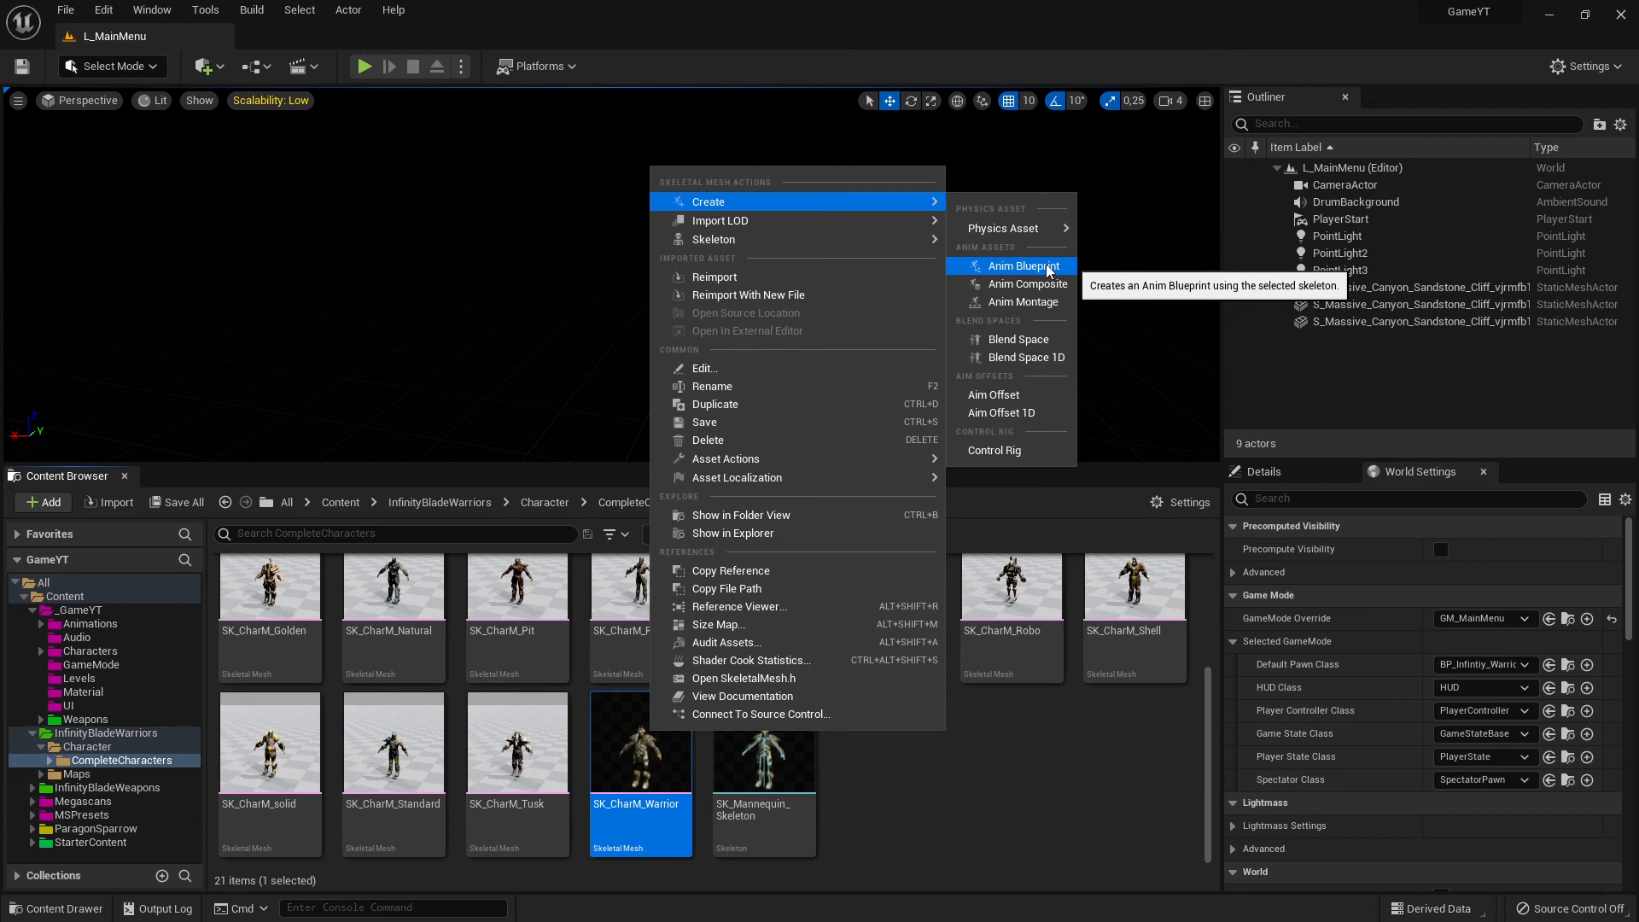
left_click(1072, 773)
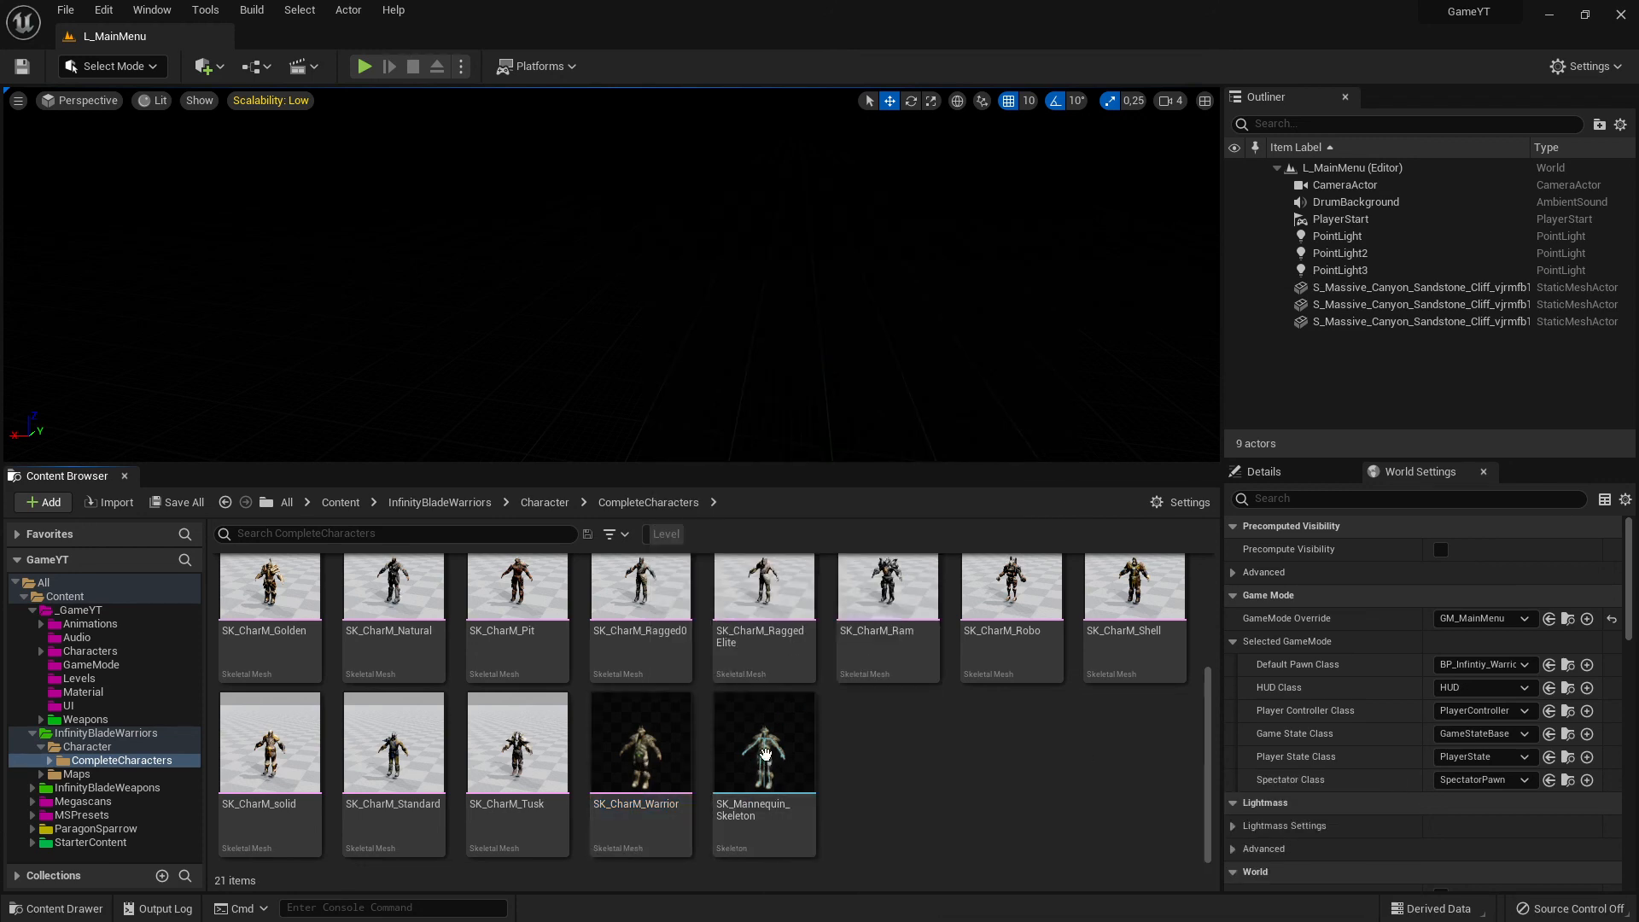
- Review which animation assets and blend spaces can be created from SK_Mannequin_Skeleton, without creating any
right_click(764, 753)
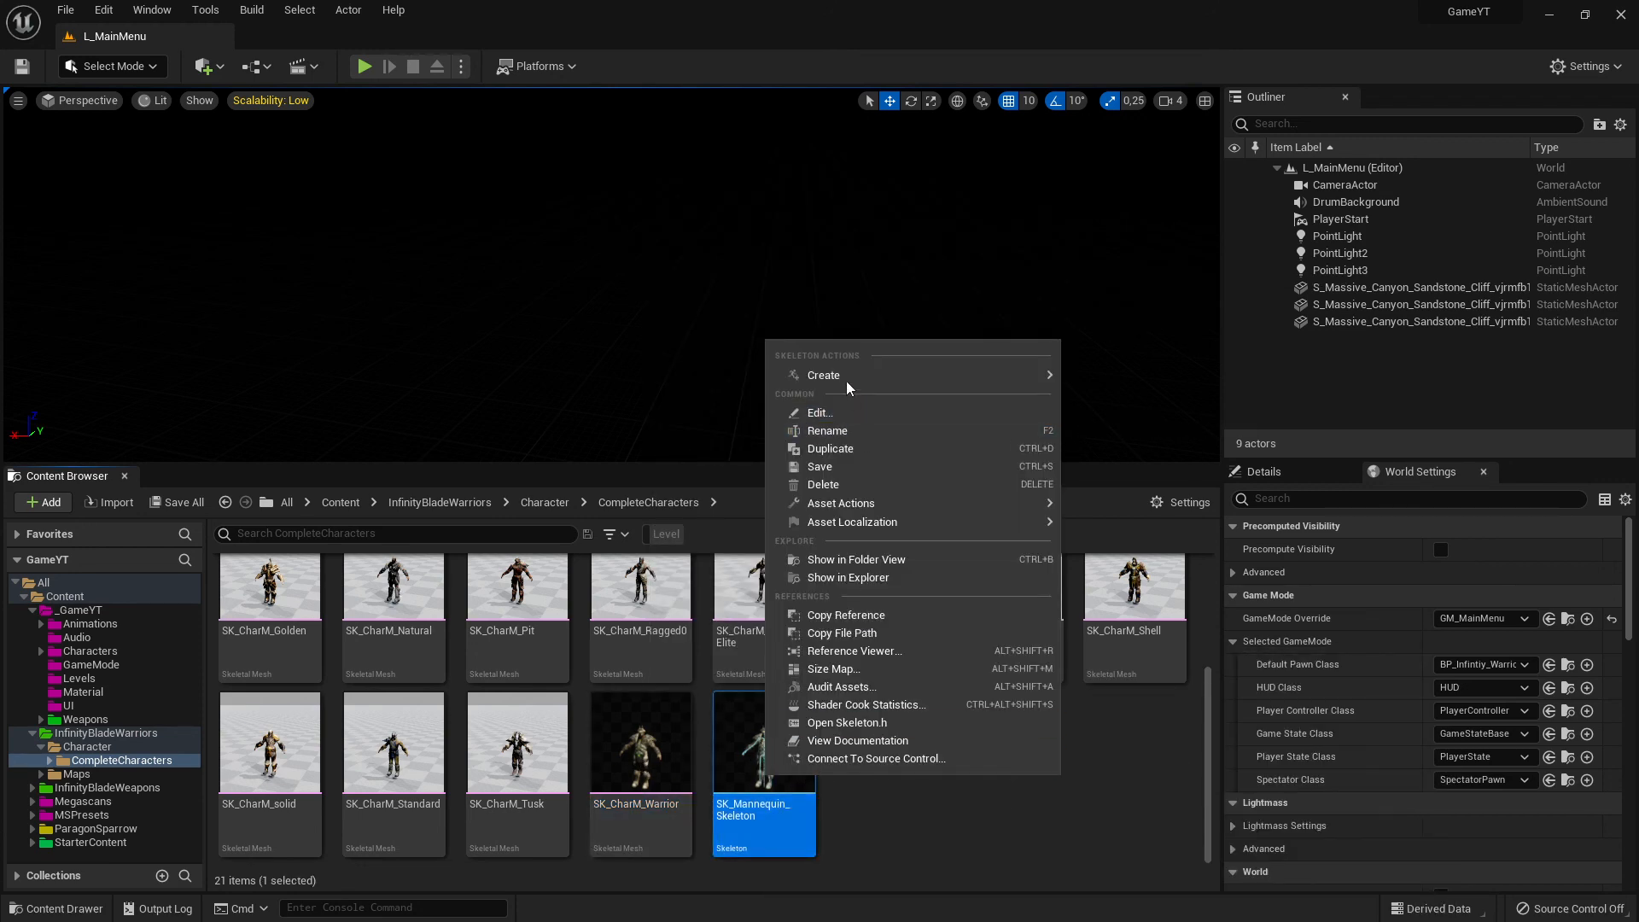
mouse_move(849, 378)
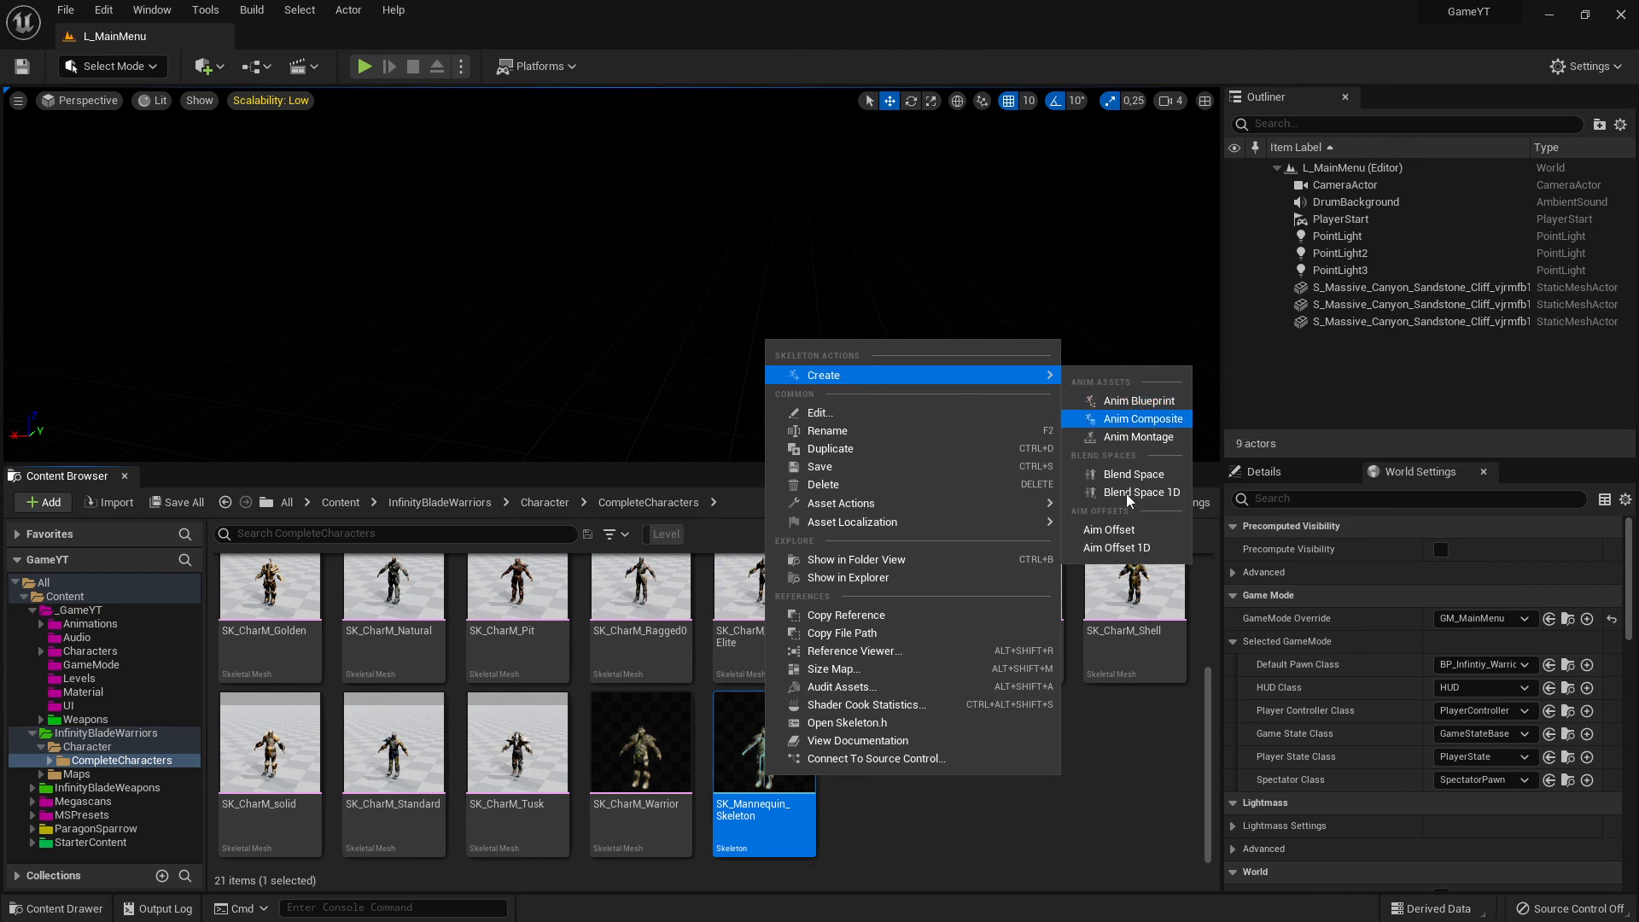
left_click(971, 857)
right_click(938, 770)
left_click(956, 799)
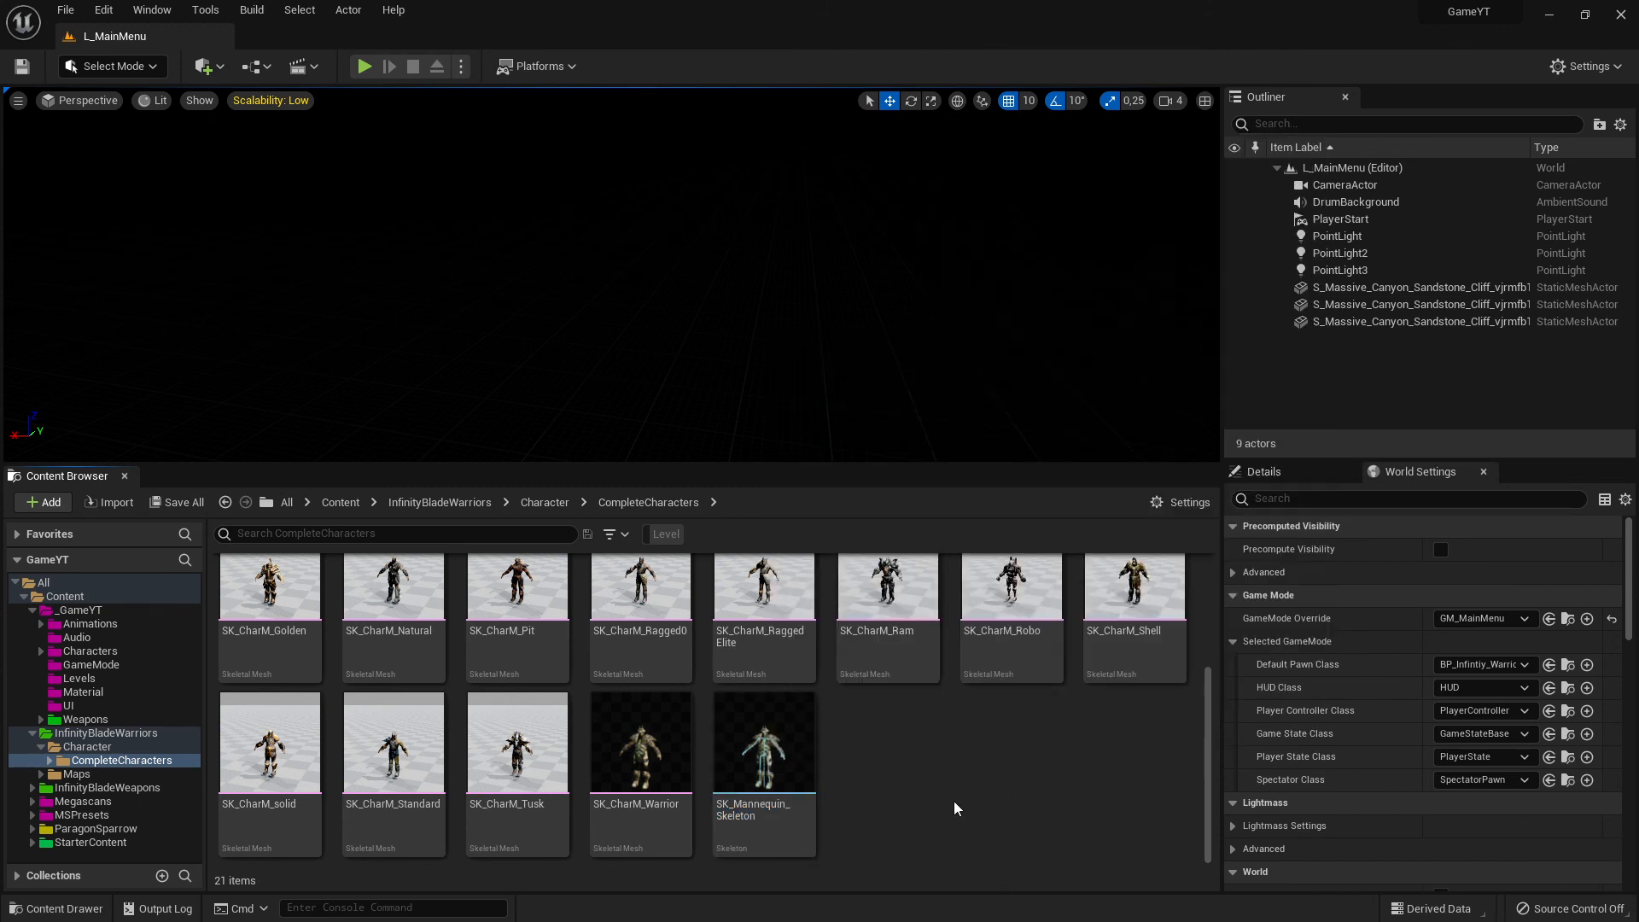
- Look through the skeletal meshes in CompleteCharacters and check the asset details of SK_CharM_Ram and SK_Mannequin_Skeleton
scroll(912, 786, "up", 1)
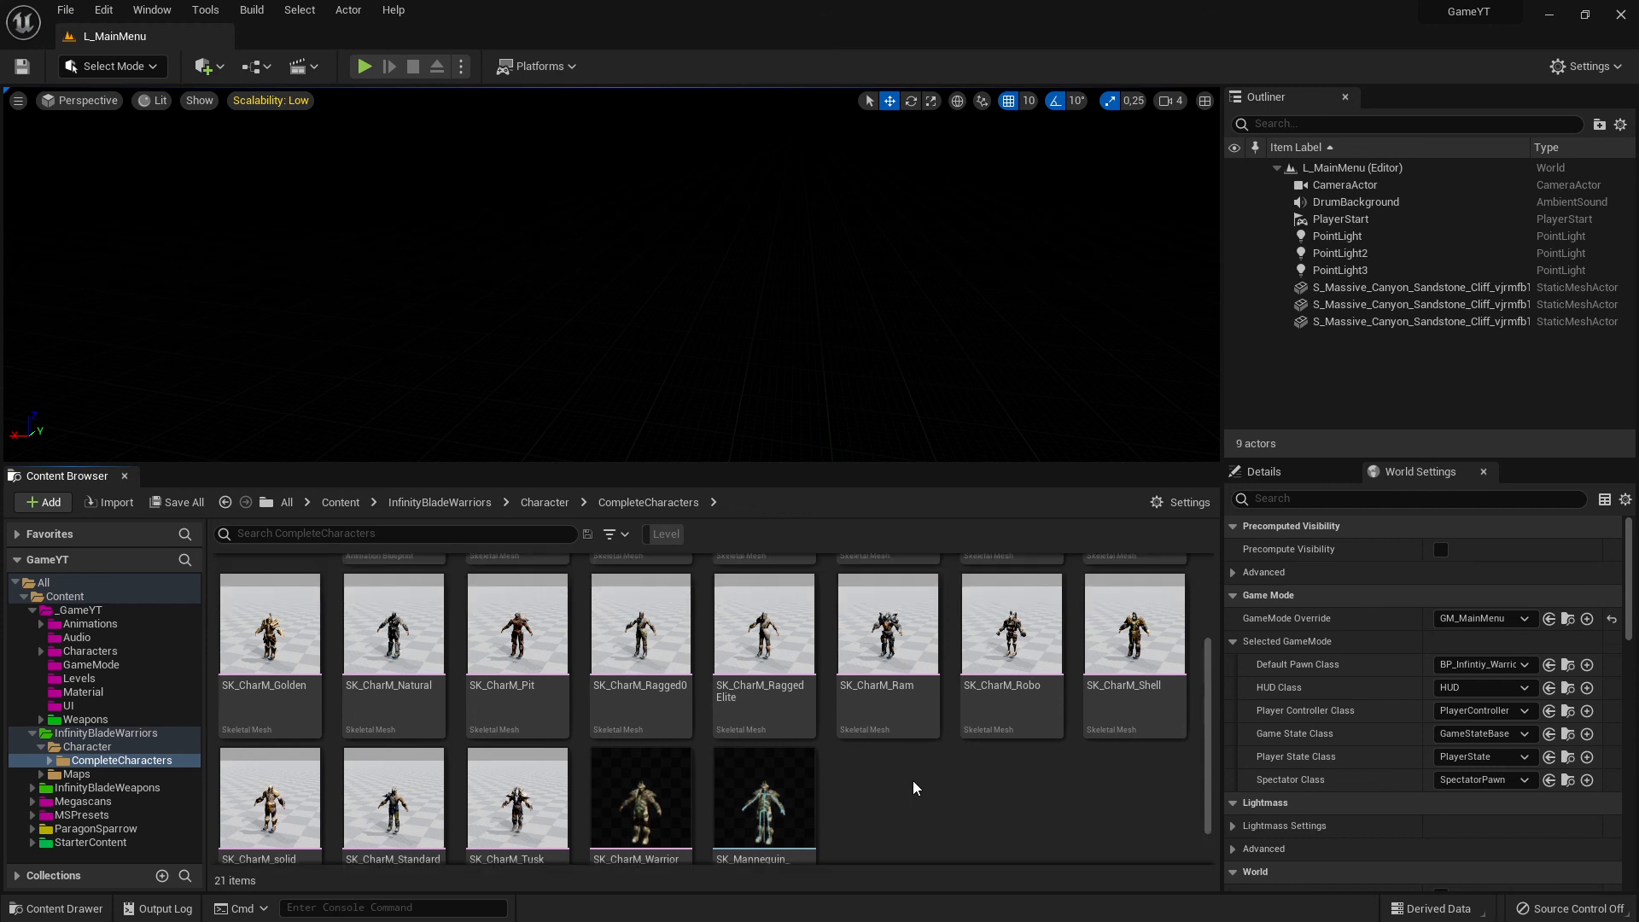
scroll(913, 787, "up", 1)
scroll(911, 778, "up", 2)
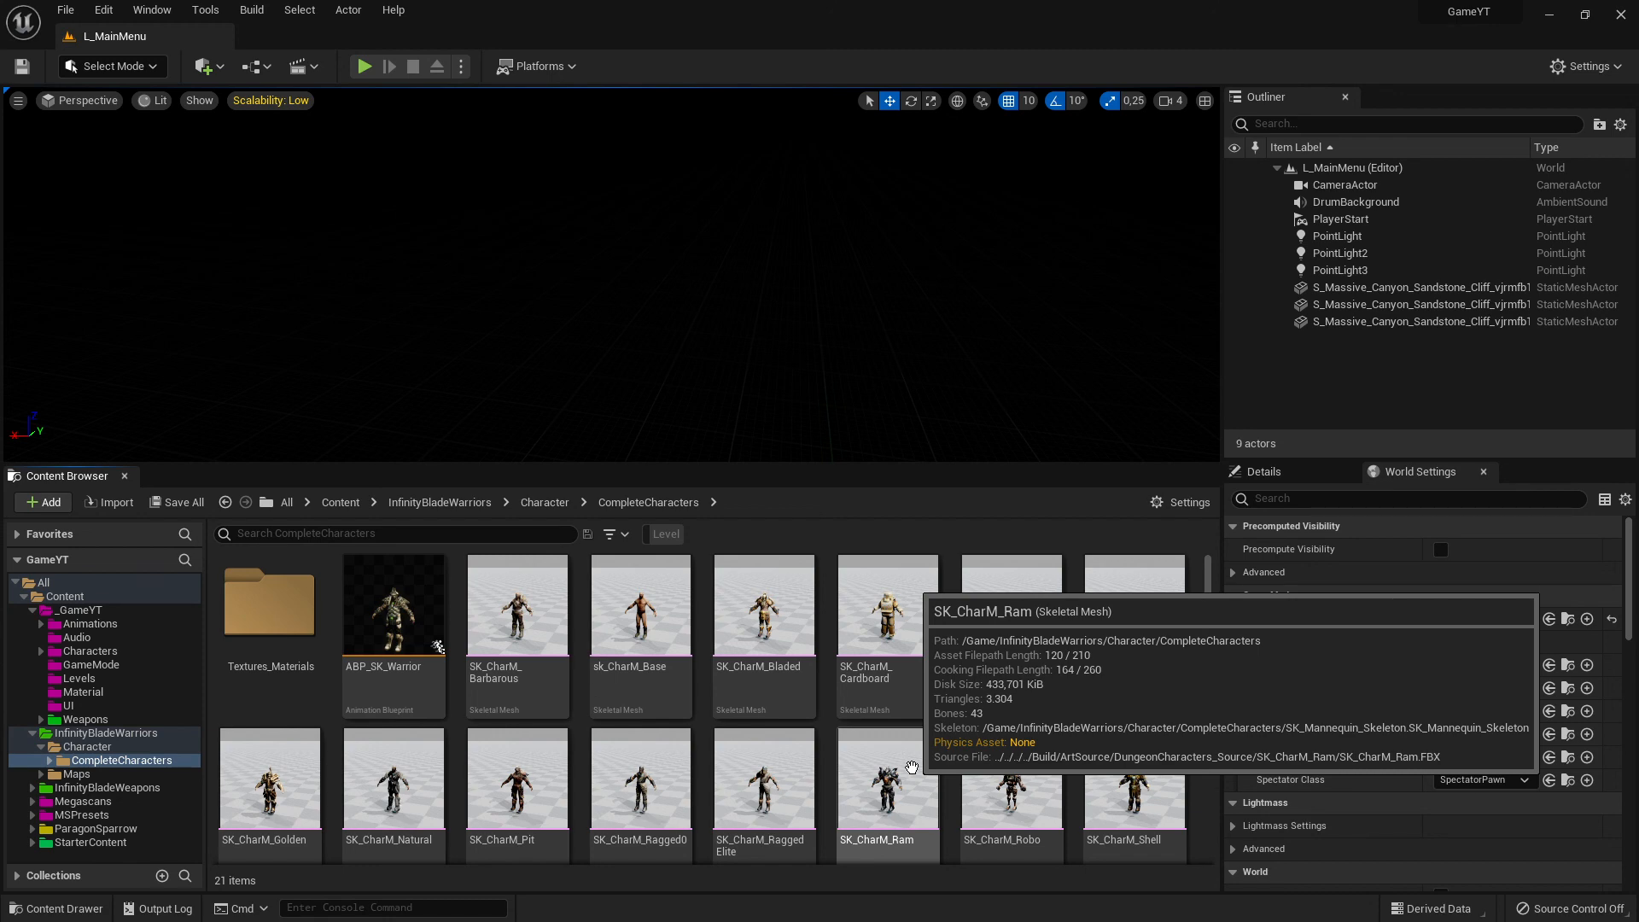
scroll(905, 768, "down", 3)
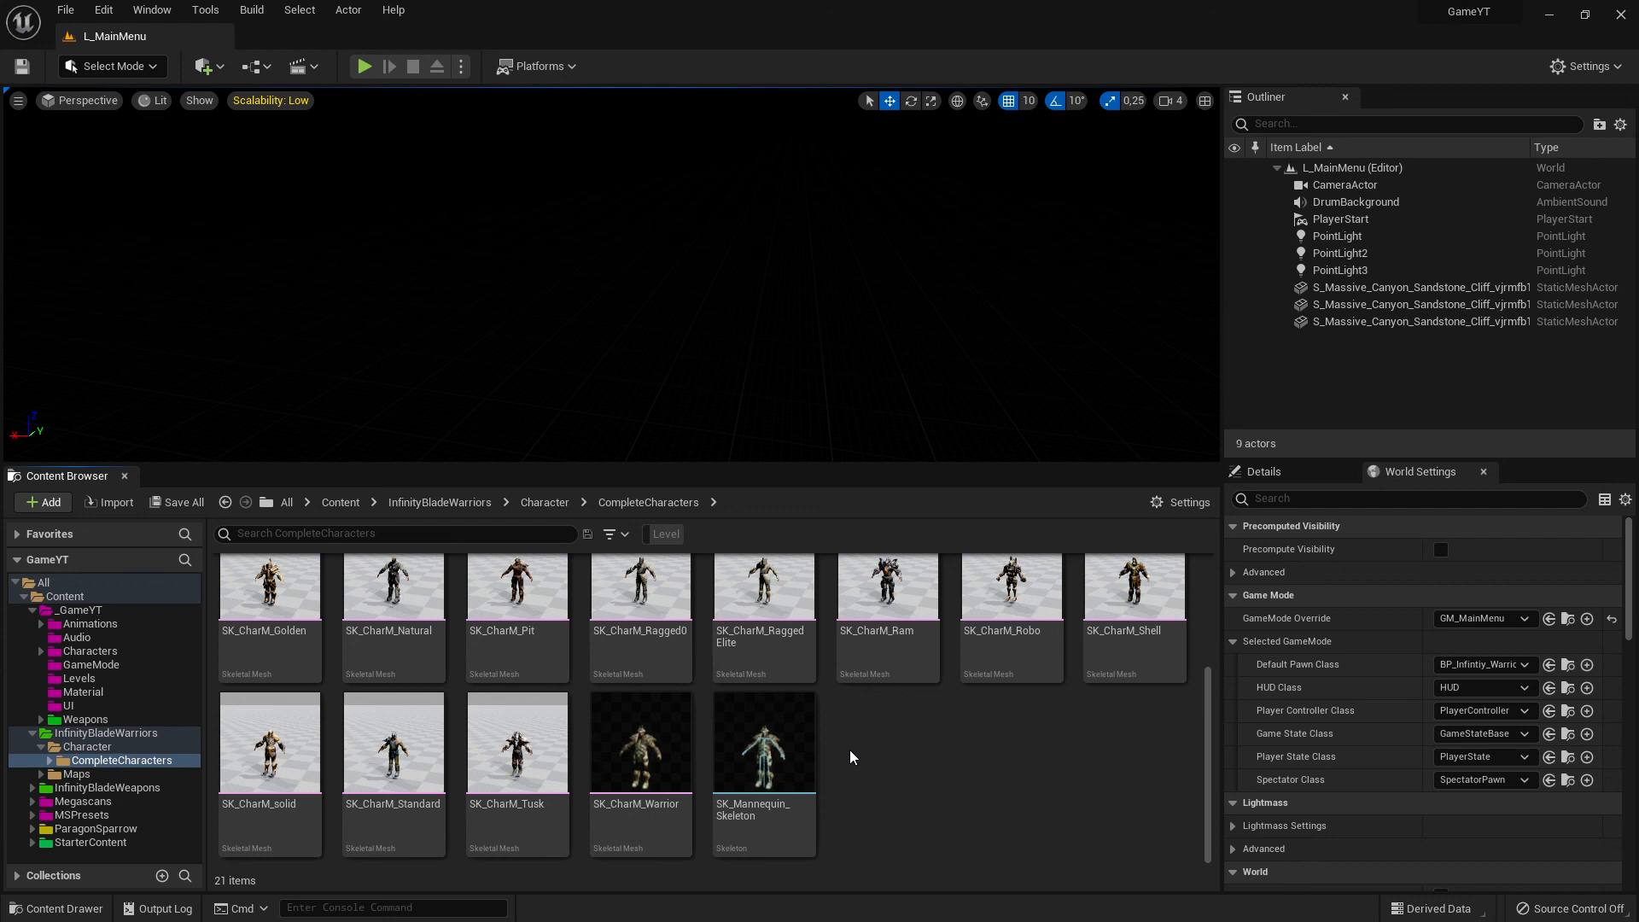
mouse_move(756, 753)
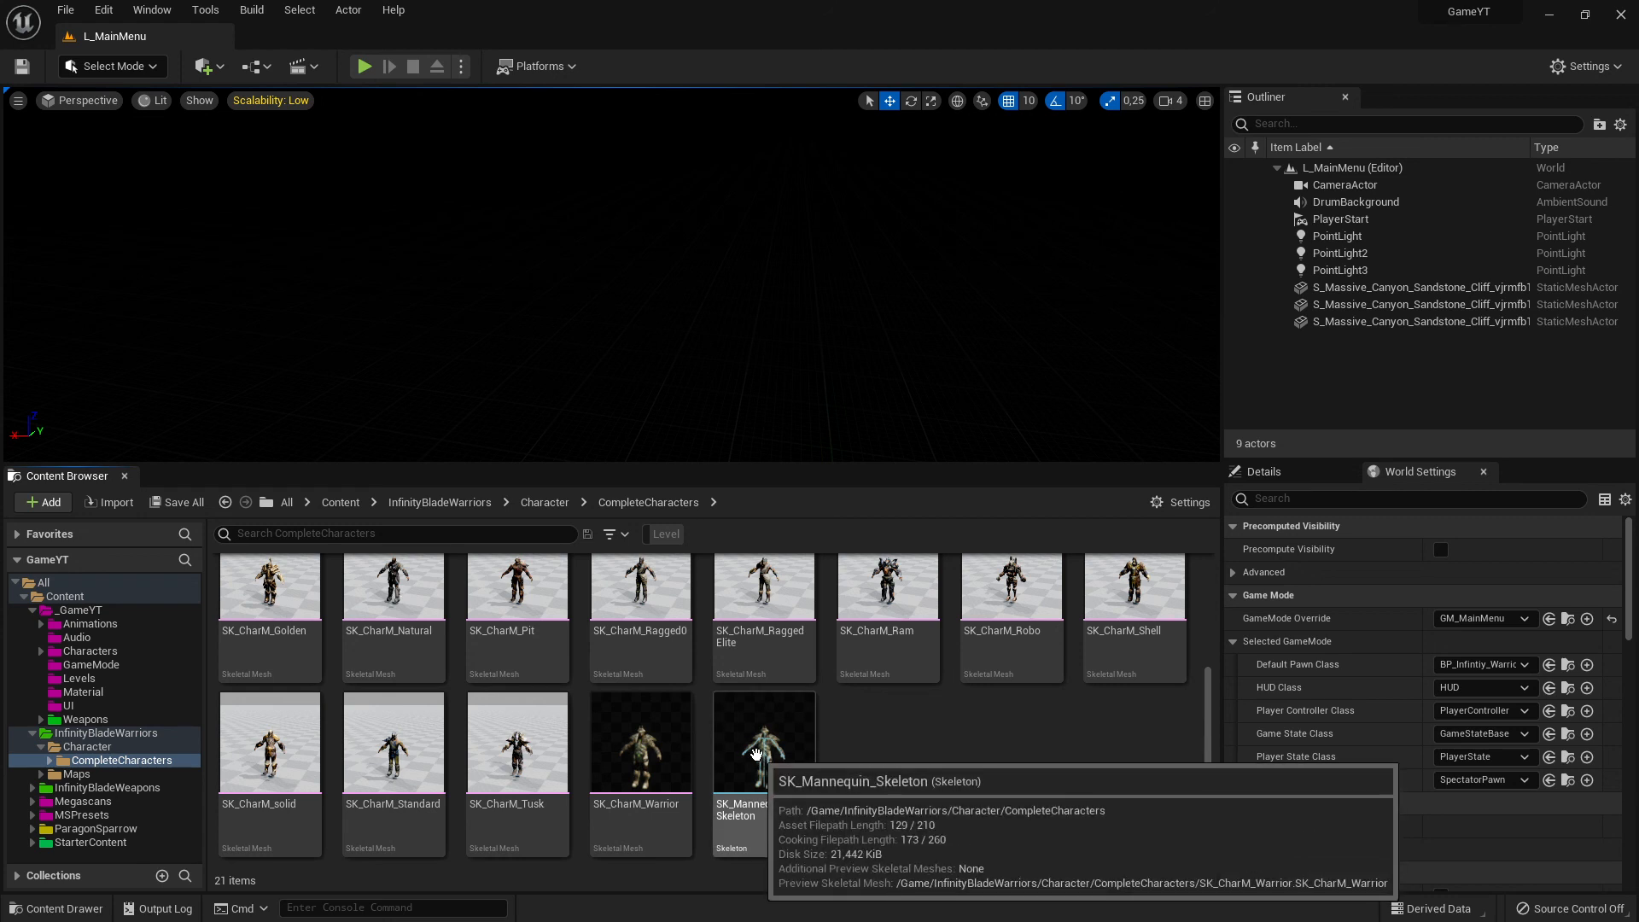